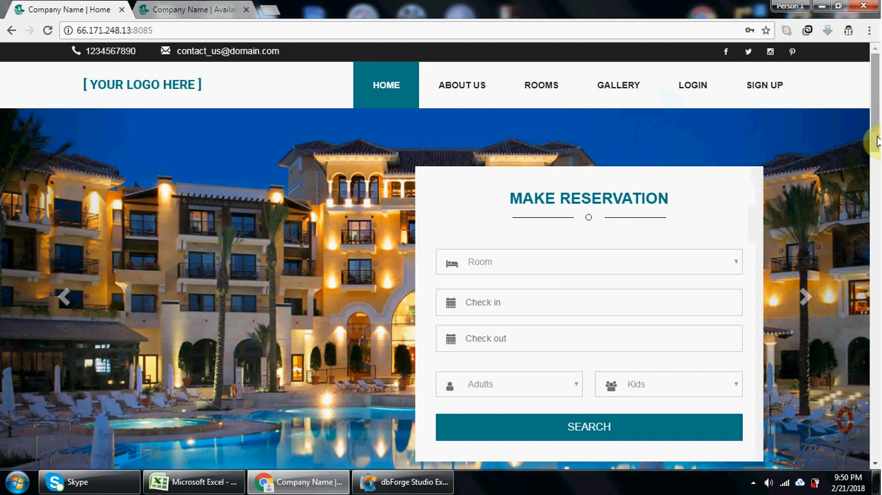
- Check the Room and Hall choices in the Make Reservation form on the hotel home page
{"action": "mouse_move", "coordinate": [877, 141]}
{"action": "left_mouse_down"}
{"action": "mouse_move", "coordinate": [876, 159]}
{"action": "mouse_move", "coordinate": [876, 140]}
{"action": "left_mouse_up"}
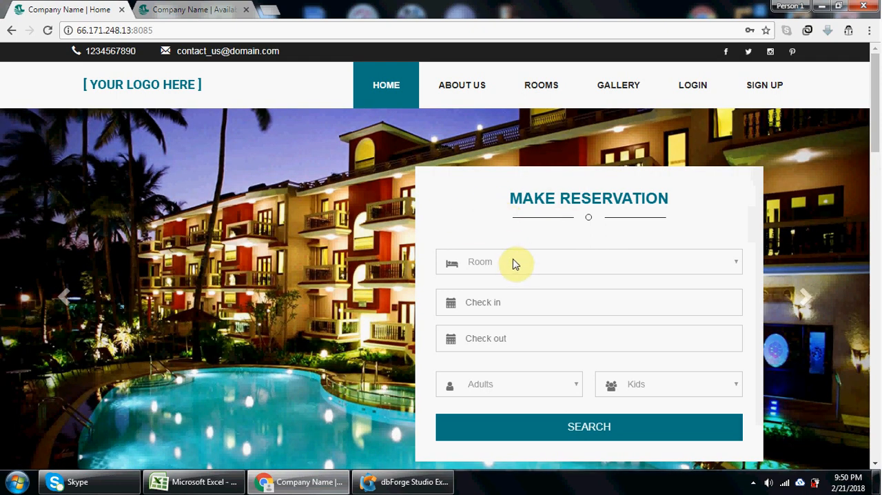
{"action": "left_click", "coordinate": [513, 262]}
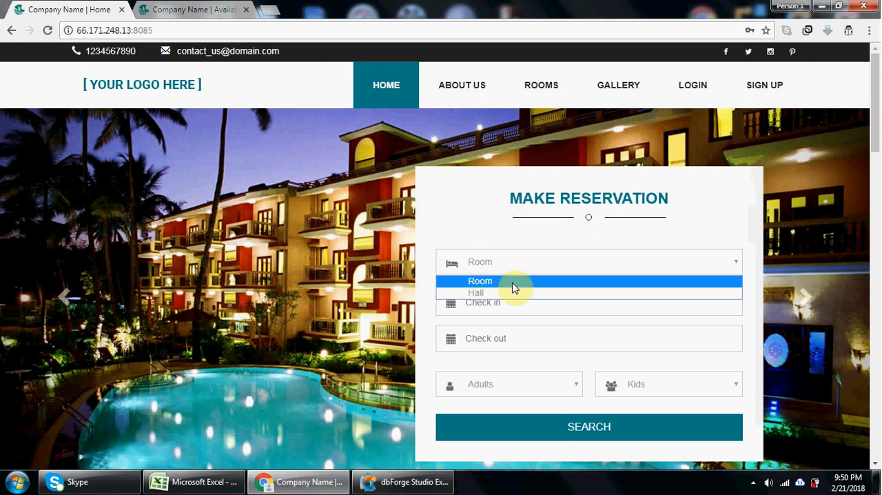
{"action": "left_click", "coordinate": [488, 256]}
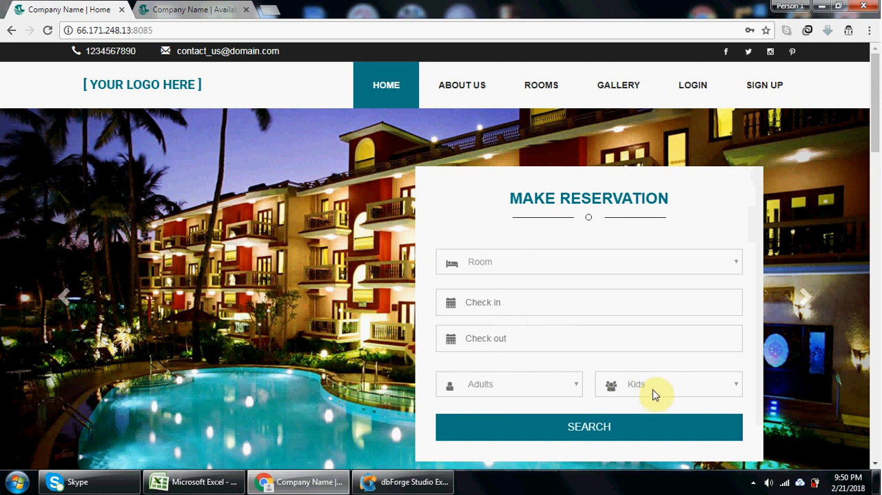
{"action": "left_click", "coordinate": [618, 433]}
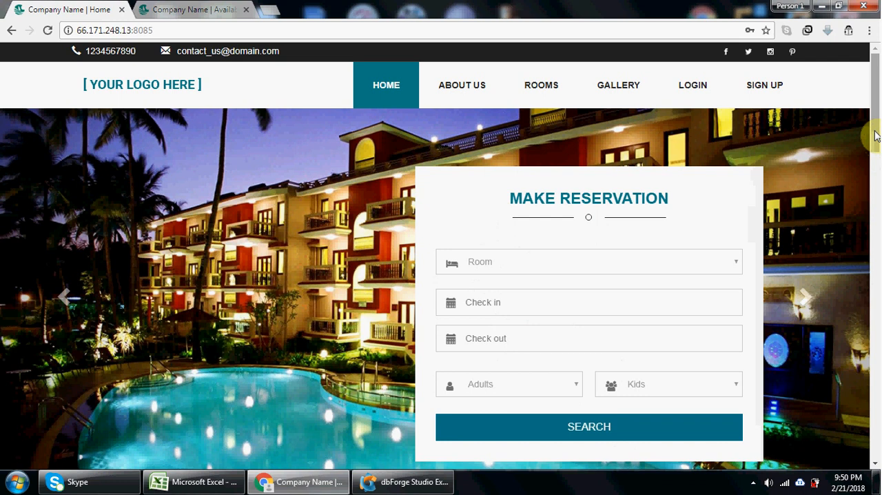
- Review the room and hall listings on the home page and view the About Us page
{"action": "left_click_drag", "start_coordinate": [876, 136], "coordinate": [878, 236]}
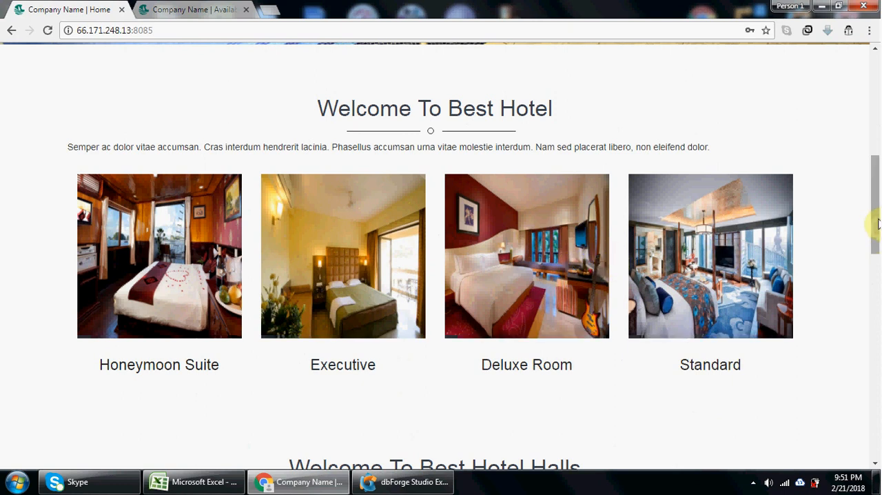
{"action": "scroll", "coordinate": [877, 266], "scroll_direction": "down", "scroll_amount": 3}
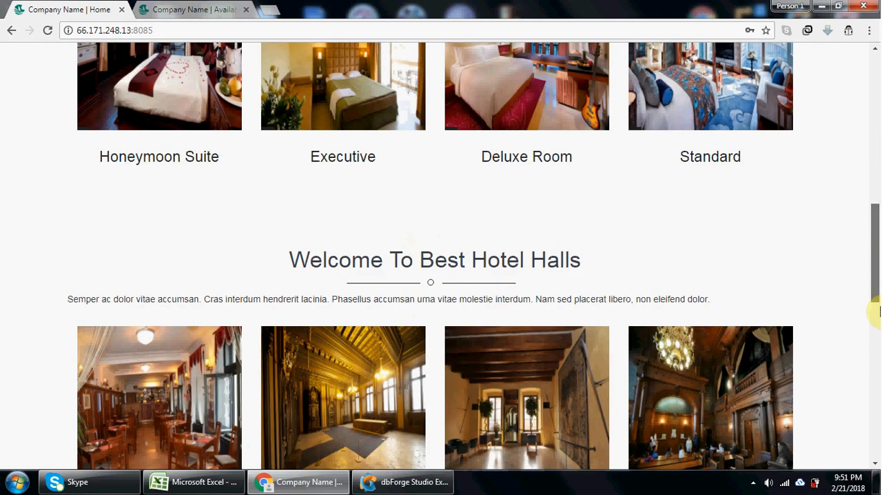
{"action": "scroll", "coordinate": [615, 280], "scroll_direction": "down", "scroll_amount": 3}
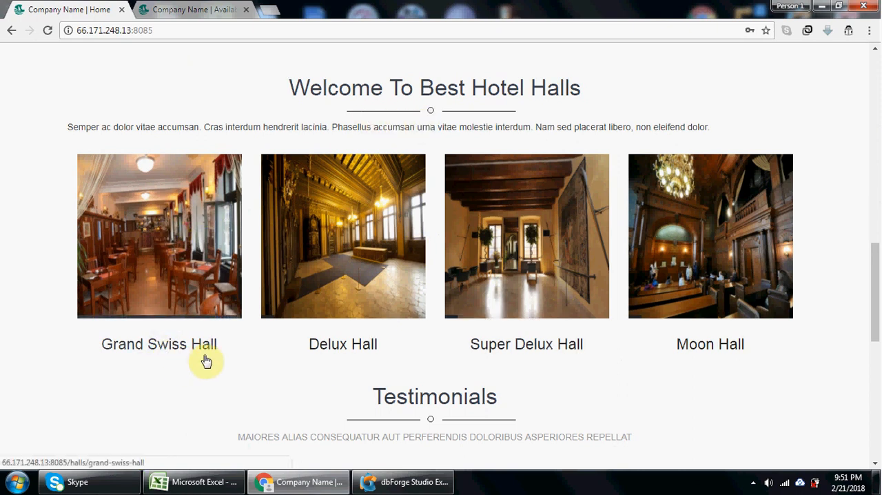
{"action": "scroll", "coordinate": [874, 305], "scroll_direction": "up", "scroll_amount": 1}
{"action": "scroll", "coordinate": [874, 207], "scroll_direction": "up", "scroll_amount": 5}
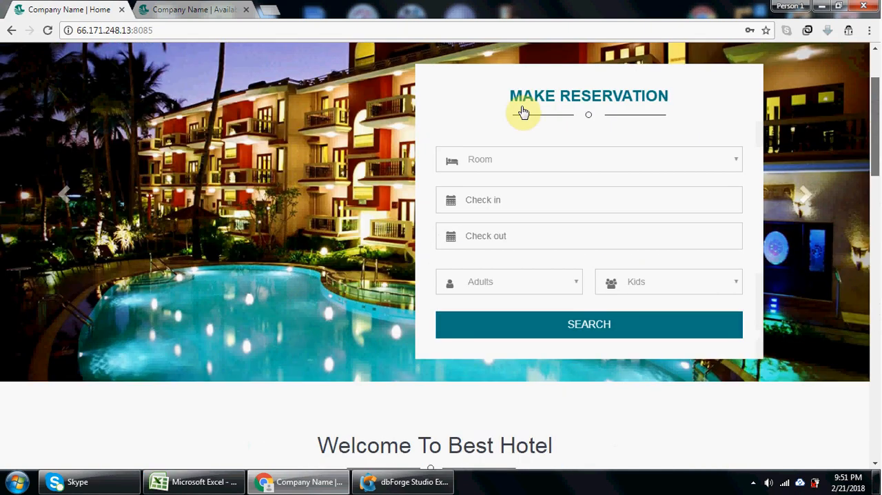
{"action": "scroll", "coordinate": [470, 90], "scroll_direction": "up", "scroll_amount": 2}
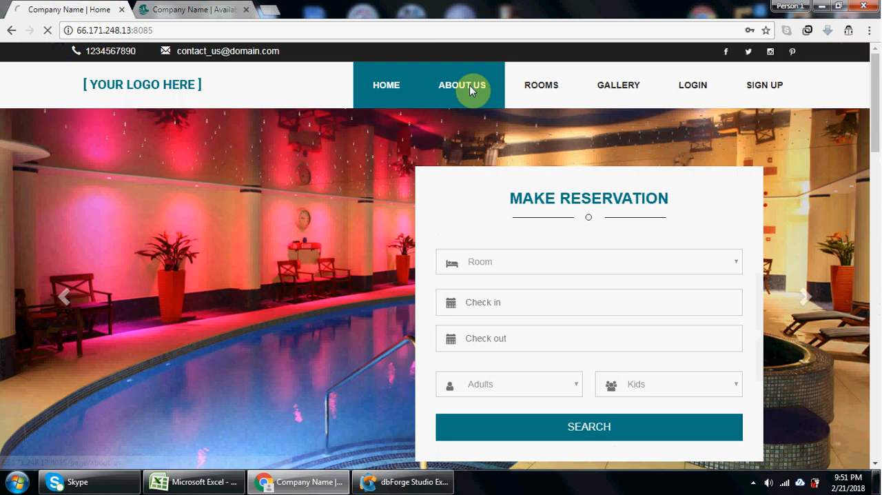
{"action": "left_click", "coordinate": [470, 85]}
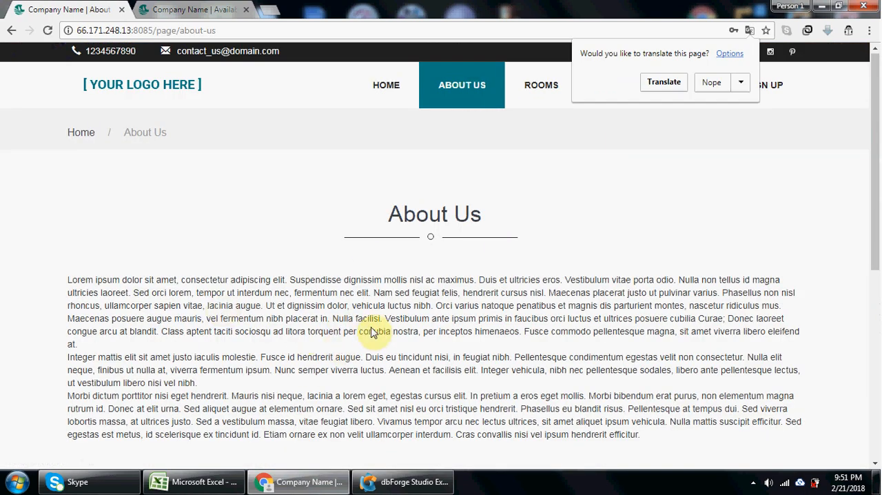
{"action": "left_click", "coordinate": [672, 187]}
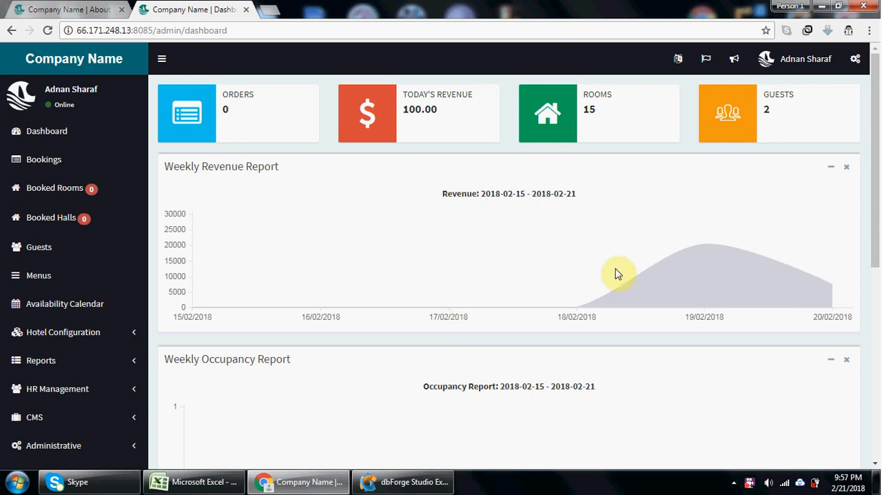
- From the admin dashboard, open the hotel's room types list and start a new room type
{"action": "left_click_drag", "start_coordinate": [872, 247], "coordinate": [874, 310]}
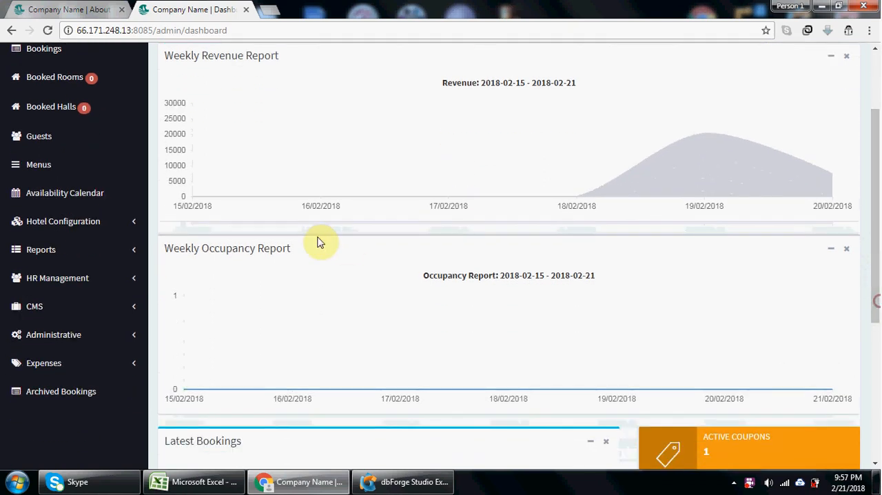
{"action": "left_click", "coordinate": [83, 226]}
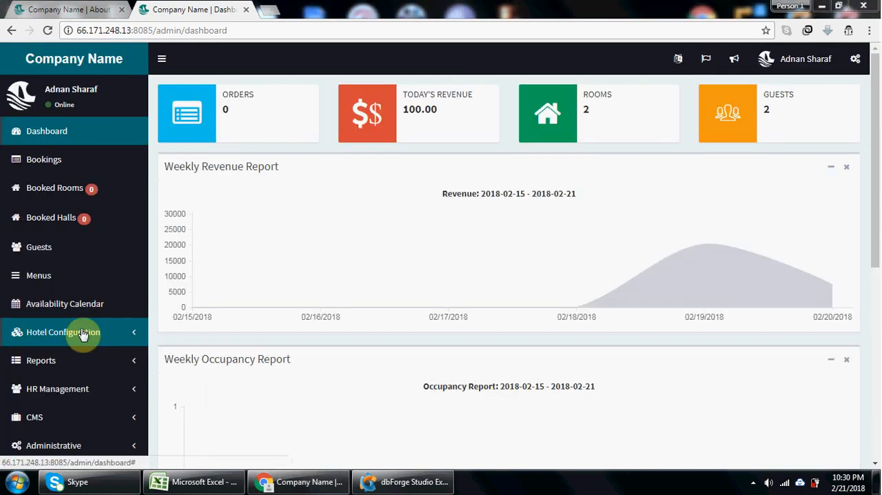
{"action": "left_click", "coordinate": [81, 329]}
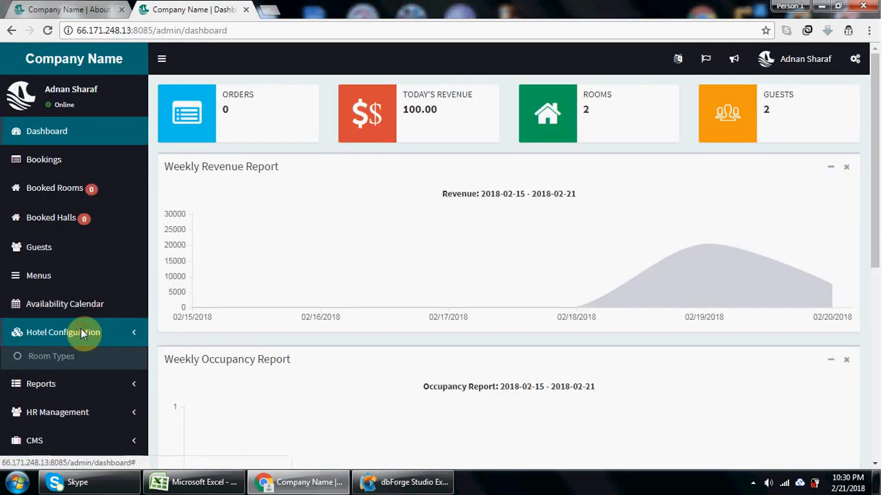
{"action": "left_click", "coordinate": [60, 355]}
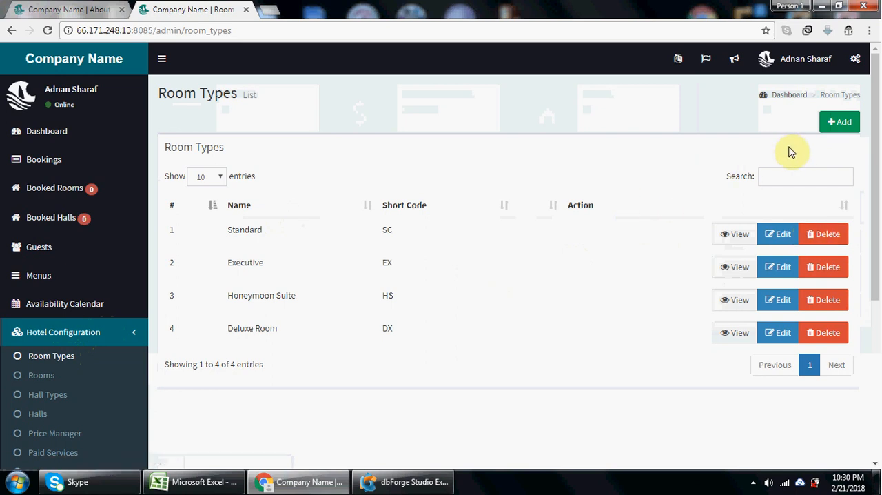
{"action": "left_click", "coordinate": [840, 130]}
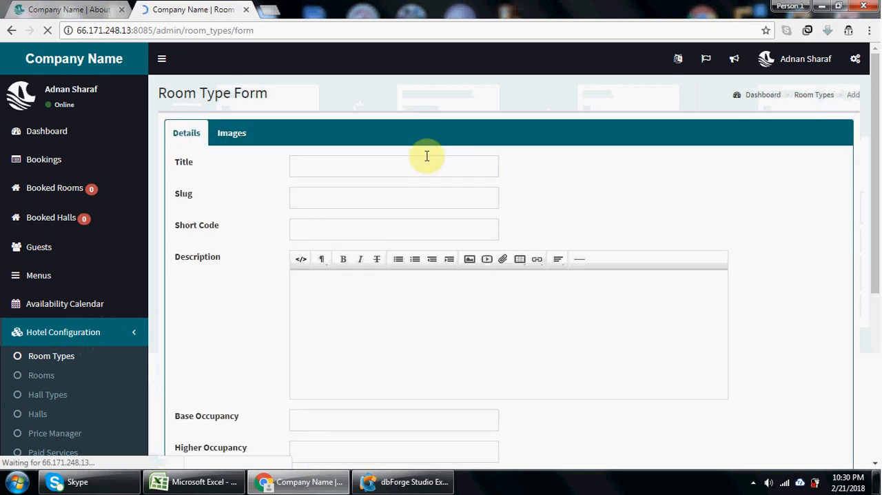
- Enter the title "Test Room Type", the slug "test" and the short code "TXT" for the new room type
{"action": "left_click", "coordinate": [358, 165]}
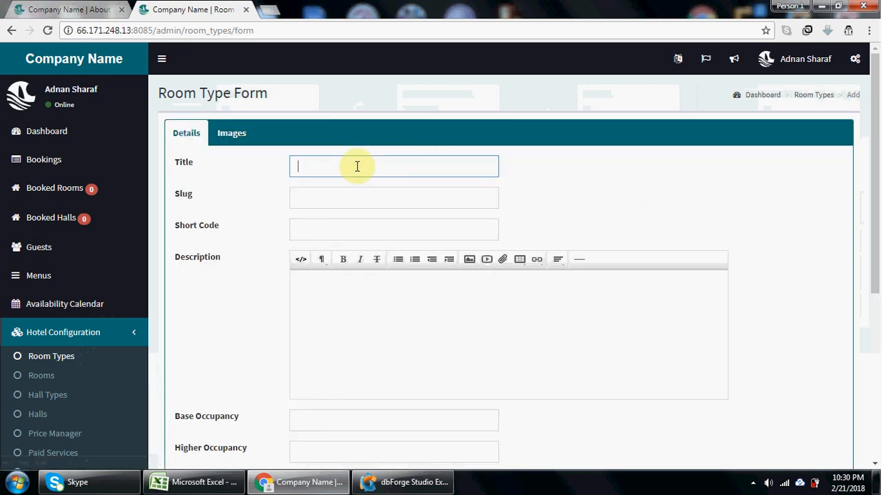
{"action": "type", "text": "Test Room T"}
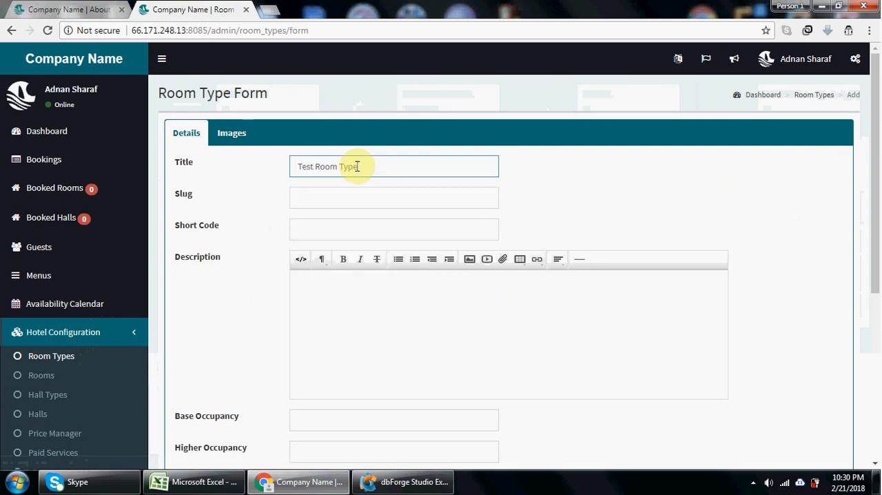
{"action": "type", "text": "ype"}
{"action": "left_click", "coordinate": [353, 200]}
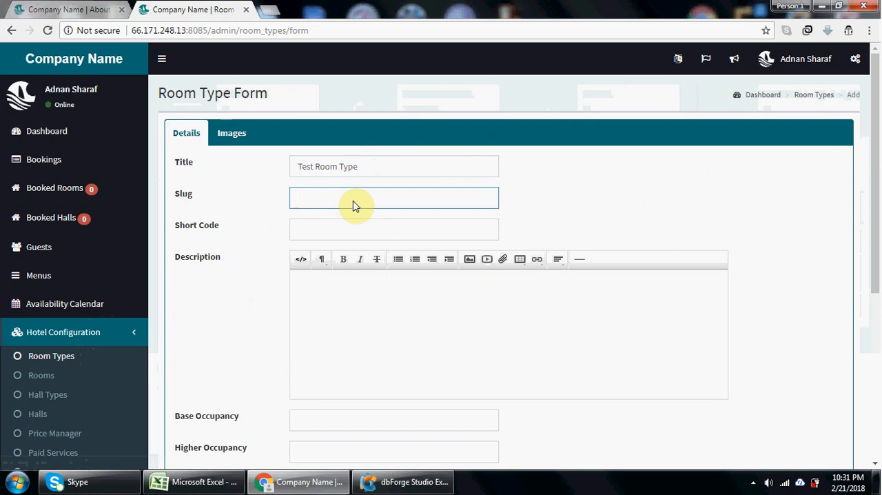
{"action": "type", "text": "test"}
{"action": "left_click", "coordinate": [348, 235]}
{"action": "type", "text": "TXT"}
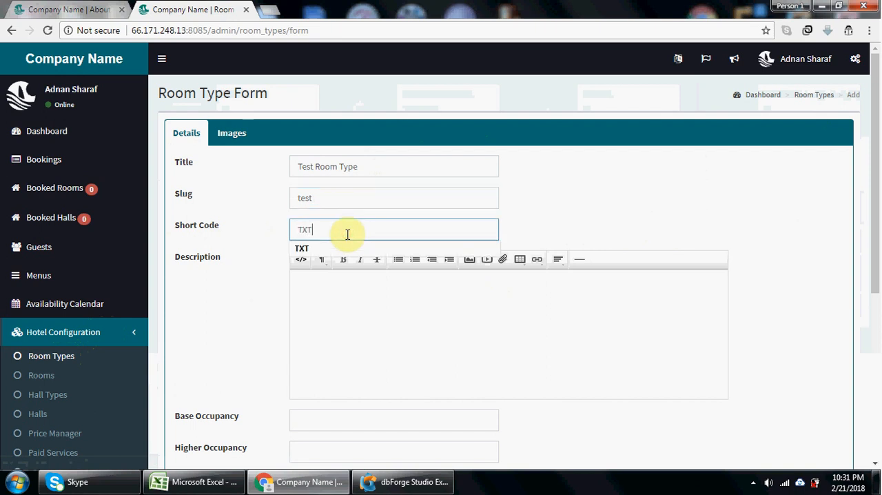
- Write the room type description "this is the test room type"
{"action": "left_click", "coordinate": [322, 341]}
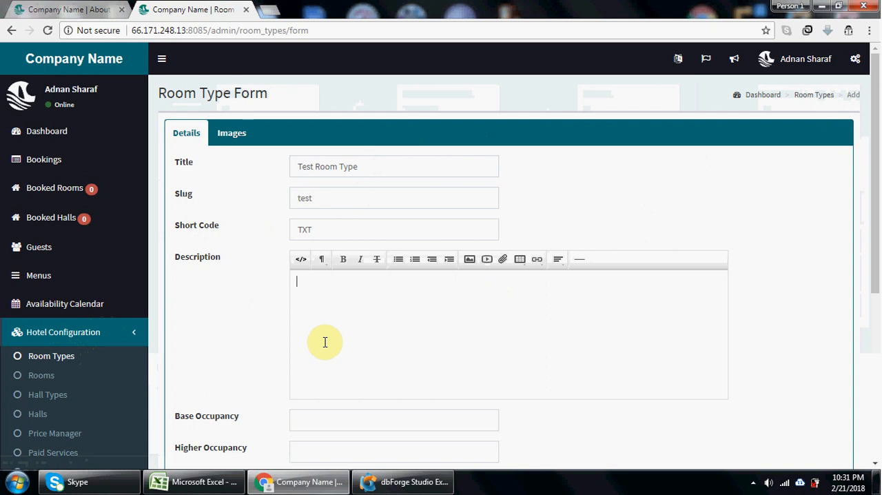
{"action": "type", "text": "this"}
{"action": "type", "text": " os"}
{"action": "type", "text": " the test"}
{"action": "type", "text": " room type"}
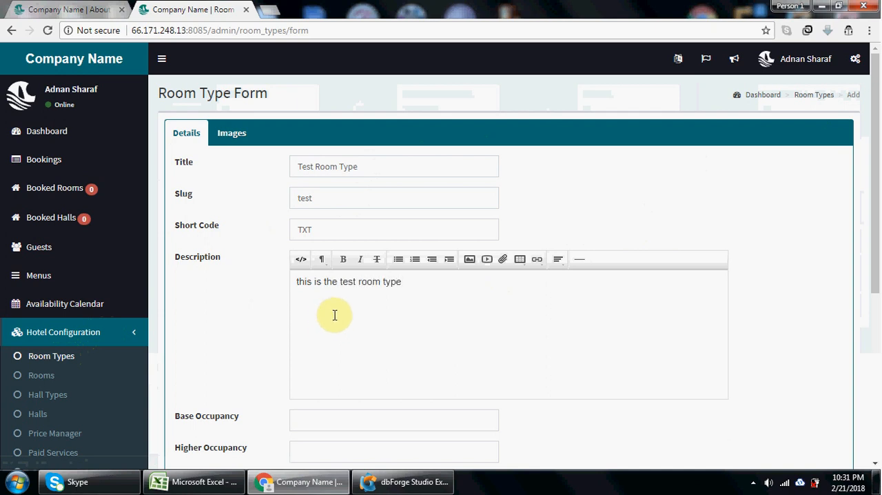
- Make the word "test" bold in the description and format the line as Header 1
{"action": "double_click", "coordinate": [346, 282]}
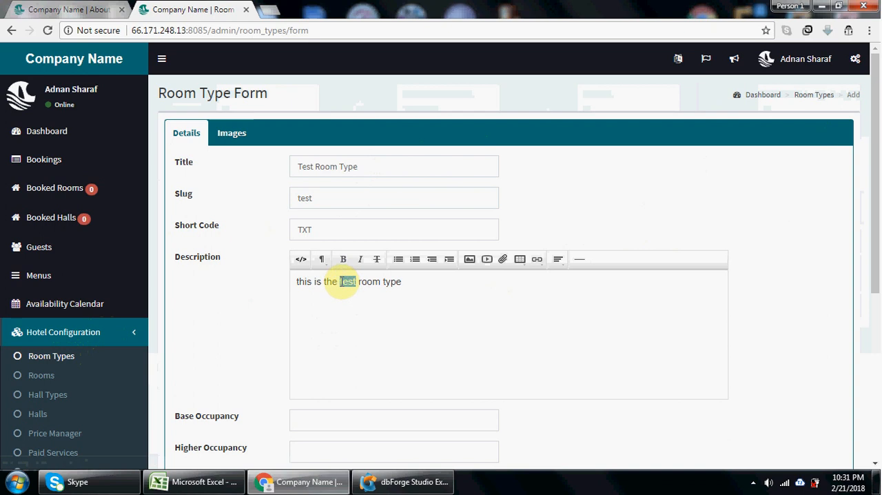
{"action": "left_click", "coordinate": [343, 260]}
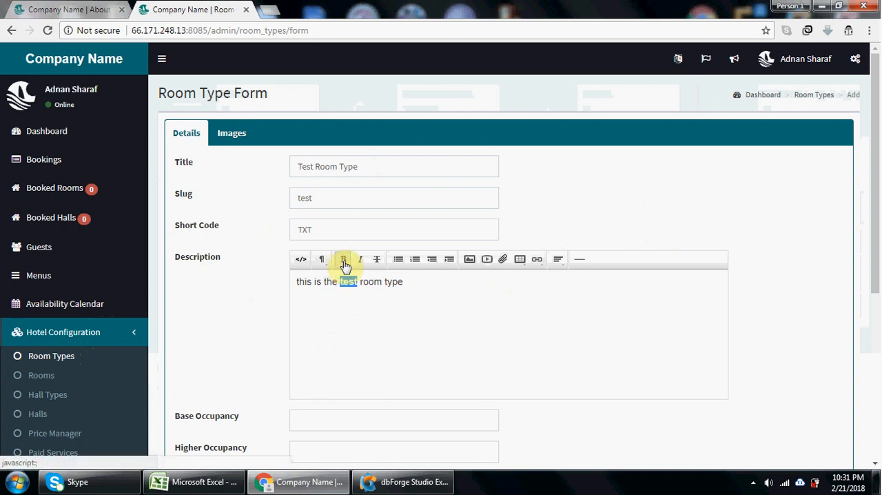
{"action": "double_click", "coordinate": [394, 281]}
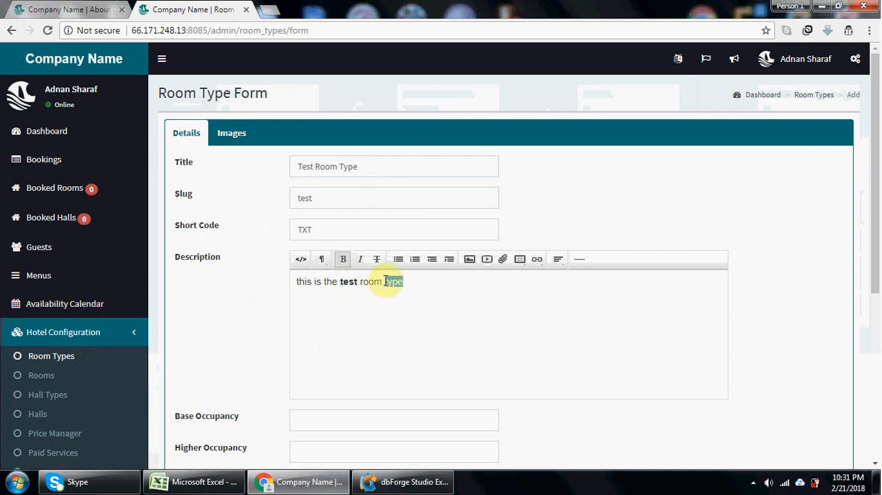
{"action": "left_click", "coordinate": [323, 261]}
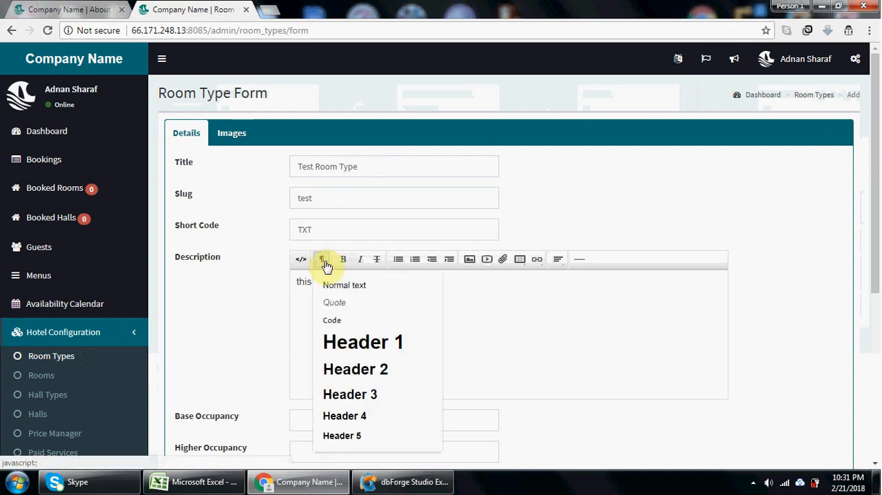
{"action": "left_click", "coordinate": [349, 345]}
{"action": "left_click", "coordinate": [550, 333]}
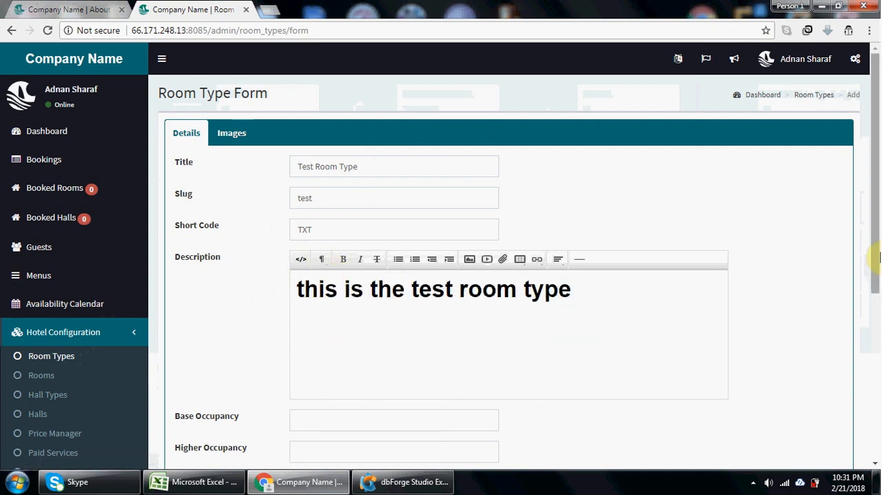
- Set base occupancy to 2 and higher occupancy to 3, enable Extra Bed with 1 bed, and set kids occupancy to 1
{"action": "left_click_drag", "start_coordinate": [876, 261], "coordinate": [878, 347]}
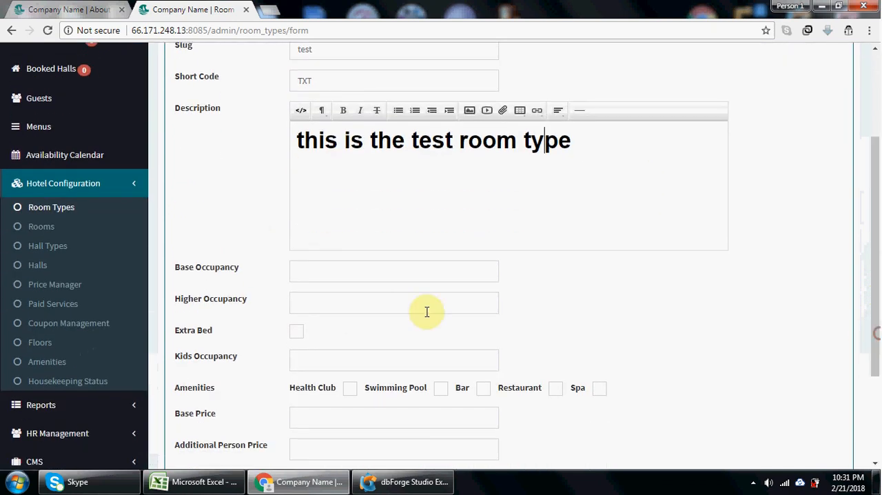
{"action": "left_click", "coordinate": [337, 268]}
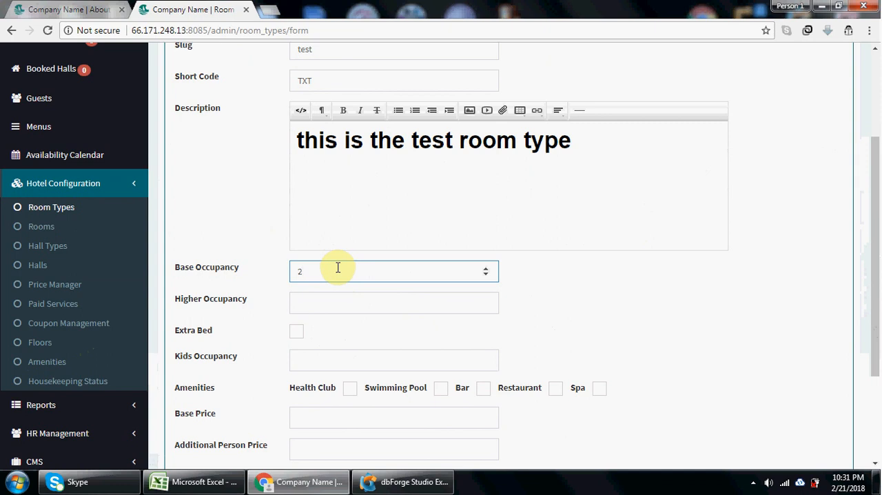
{"action": "left_click", "coordinate": [329, 305]}
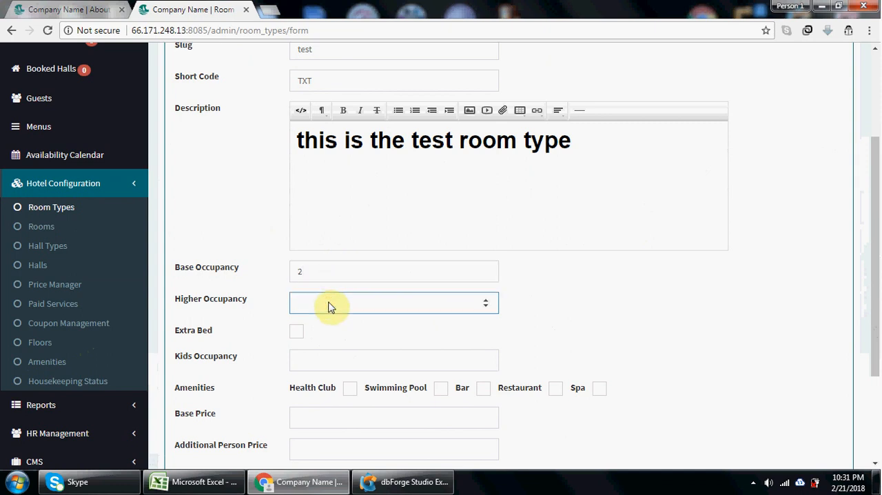
{"action": "type", "text": "3"}
{"action": "left_click", "coordinate": [296, 333]}
{"action": "left_click", "coordinate": [556, 335]}
{"action": "type", "text": "1"}
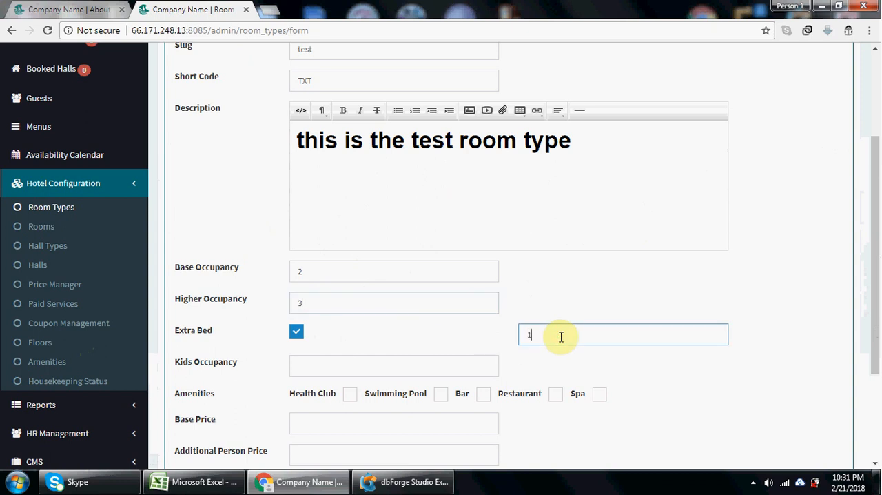
{"action": "left_click", "coordinate": [438, 367]}
{"action": "type", "text": "1"}
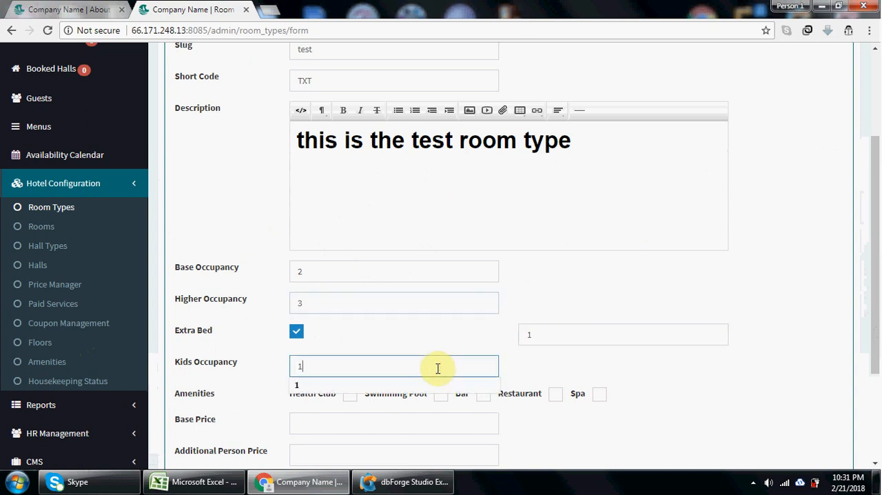
- Enable the Health Club, Swimming Pool, Bar, Restaurant and Spa amenities for the room type
{"action": "left_click_drag", "start_coordinate": [876, 319], "coordinate": [880, 368]}
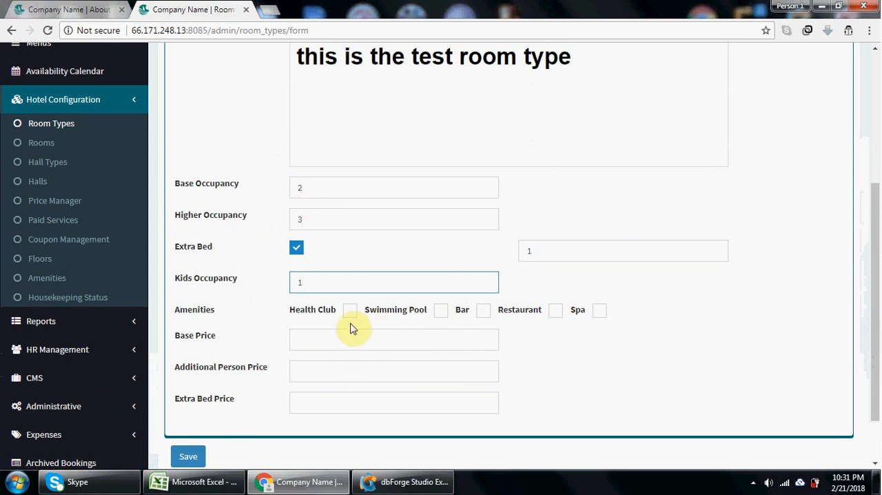
{"action": "left_click", "coordinate": [350, 315]}
{"action": "left_click", "coordinate": [441, 312]}
{"action": "left_click", "coordinate": [484, 312]}
{"action": "left_click", "coordinate": [558, 311]}
{"action": "left_click", "coordinate": [600, 312]}
- Set the base price to 100, additional person price to 0 and extra bed price to 10, and save the room type
{"action": "left_click", "coordinate": [316, 333]}
{"action": "type", "text": "100"}
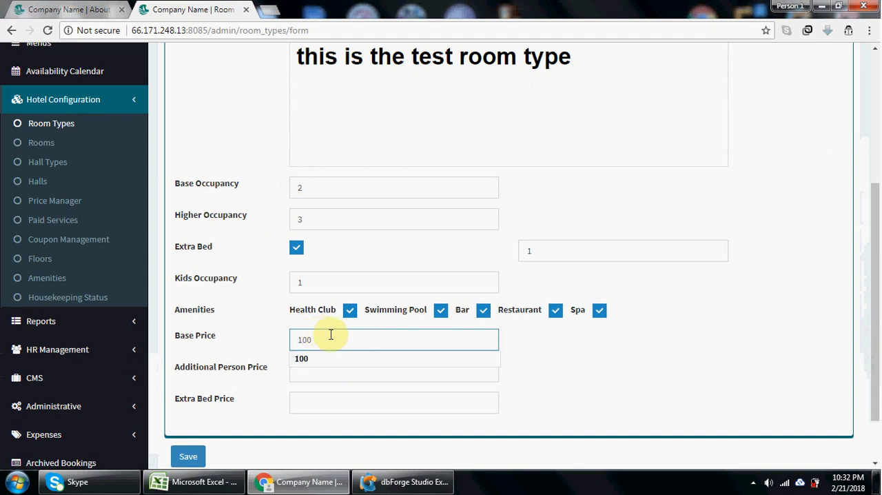
{"action": "left_click", "coordinate": [454, 370]}
{"action": "type", "text": "0"}
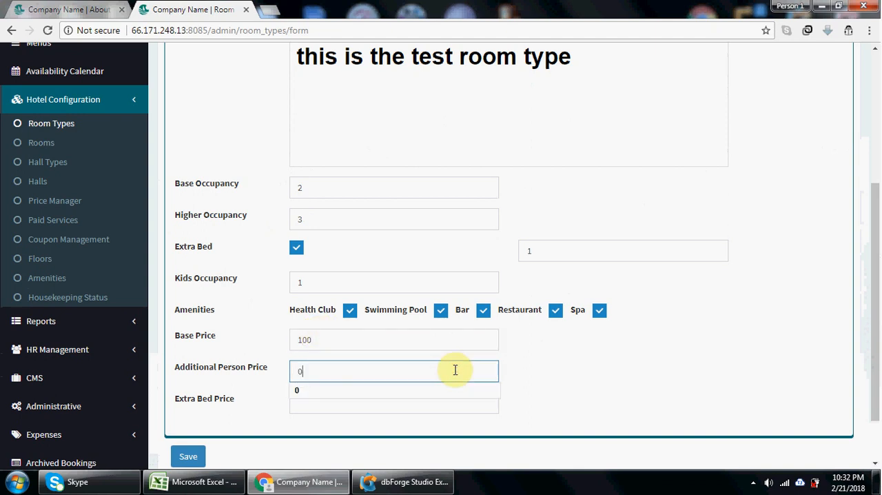
{"action": "left_click", "coordinate": [407, 408]}
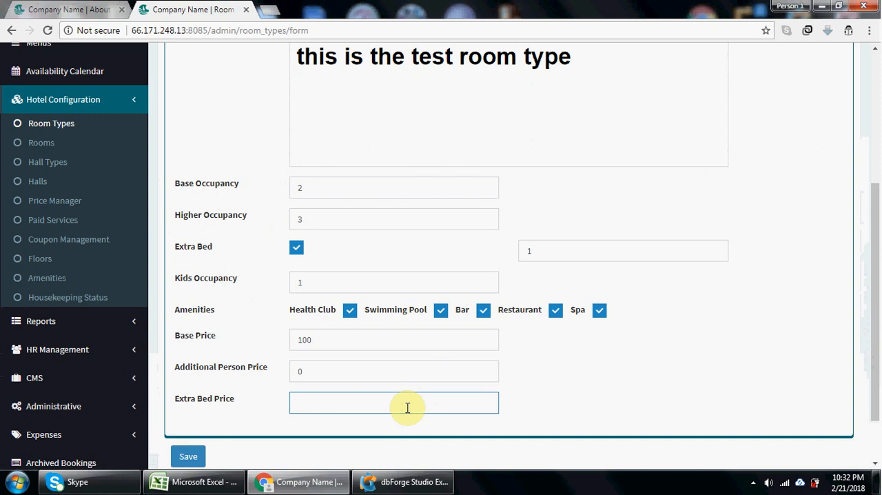
{"action": "type", "text": "10"}
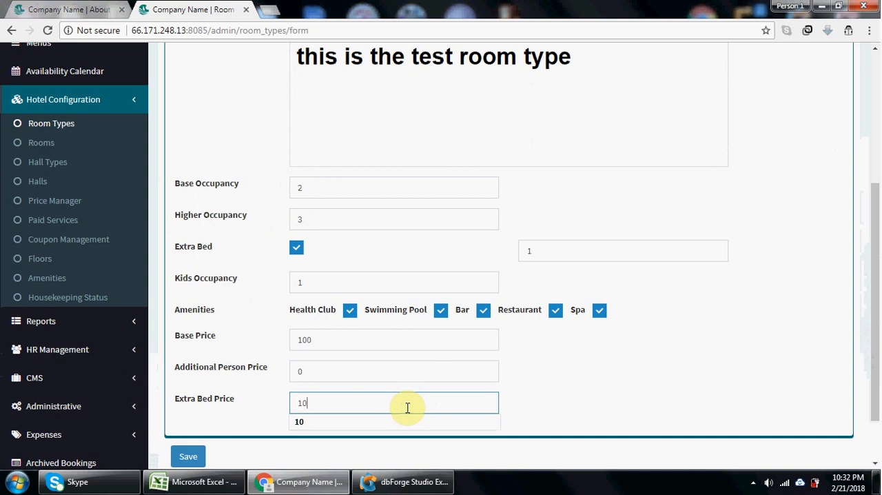
{"action": "left_click", "coordinate": [188, 456]}
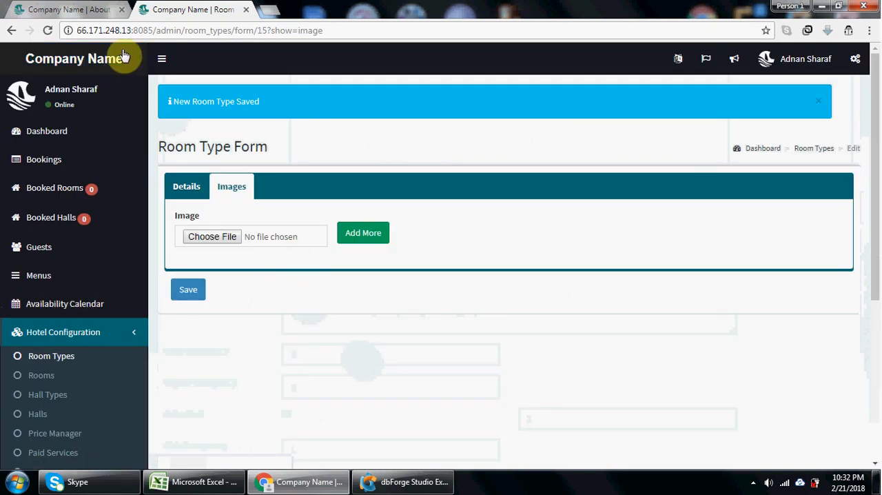
- Check the room types shown on the public website's home page and return to the admin room type form
{"action": "left_click", "coordinate": [91, 10]}
{"action": "left_click", "coordinate": [387, 84]}
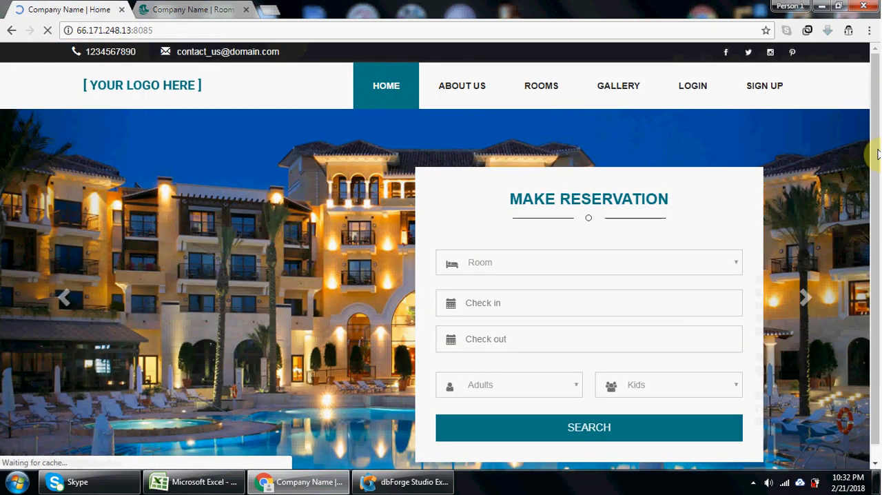
{"action": "left_click_drag", "start_coordinate": [875, 147], "coordinate": [875, 263]}
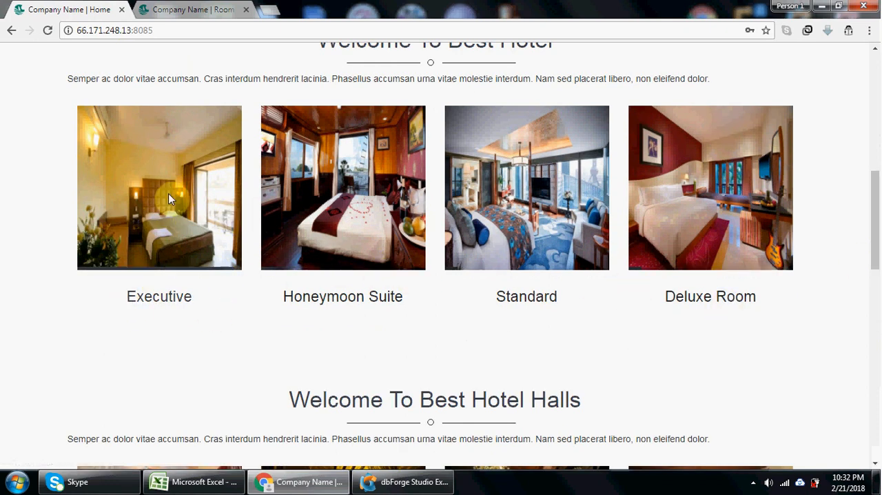
{"action": "left_click", "coordinate": [200, 9]}
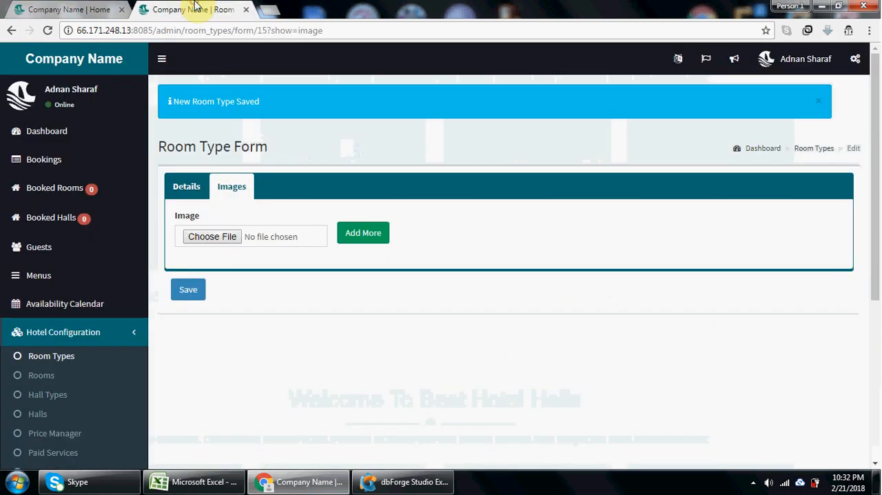
{"action": "left_click", "coordinate": [107, 7]}
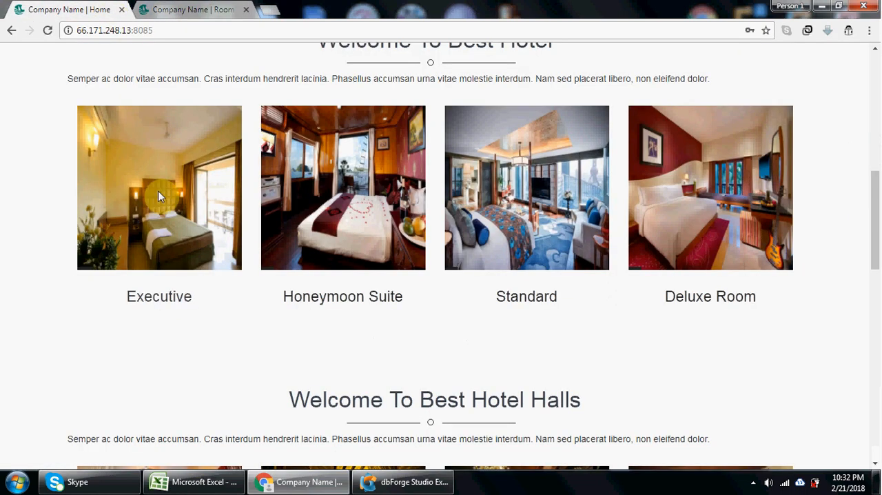
{"action": "left_click", "coordinate": [194, 9]}
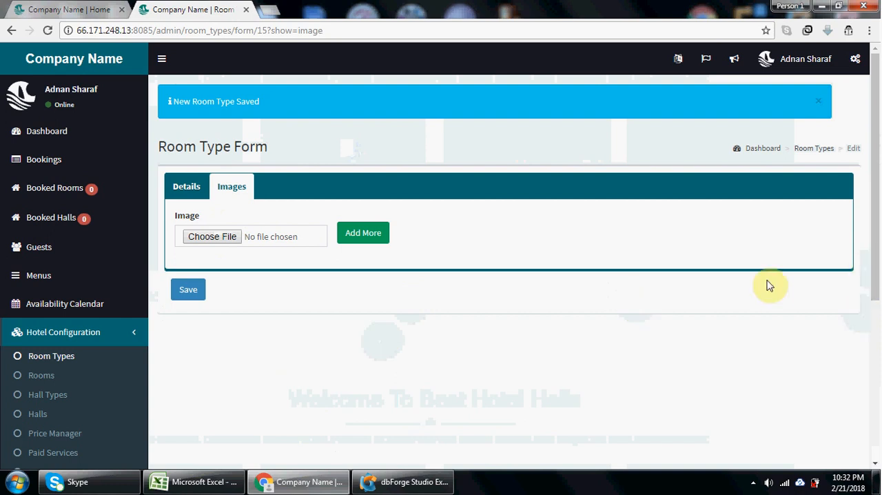
- Save the room type without an image, and delete Test Room Type from the room types list
{"action": "left_click", "coordinate": [201, 294]}
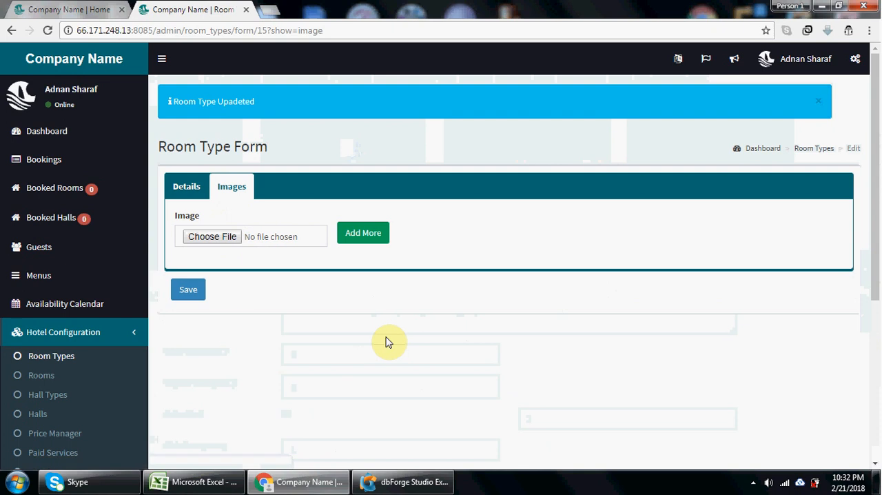
{"action": "left_click", "coordinate": [75, 364]}
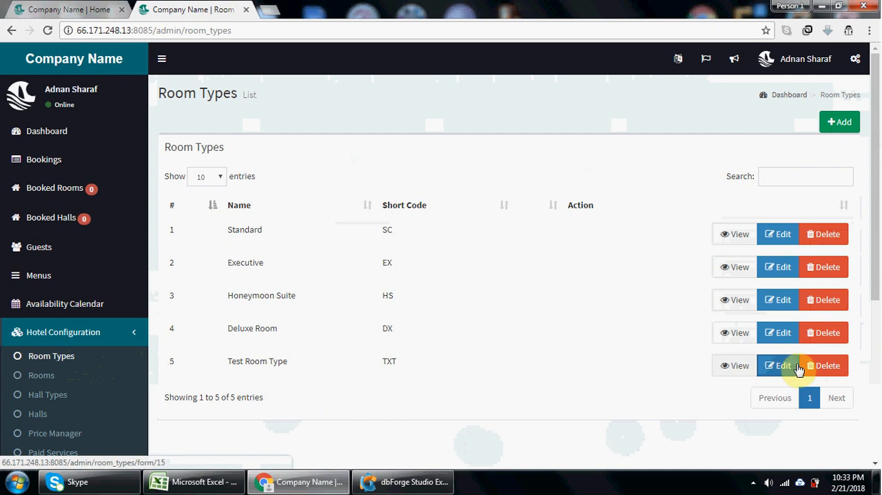
{"action": "left_click", "coordinate": [821, 366]}
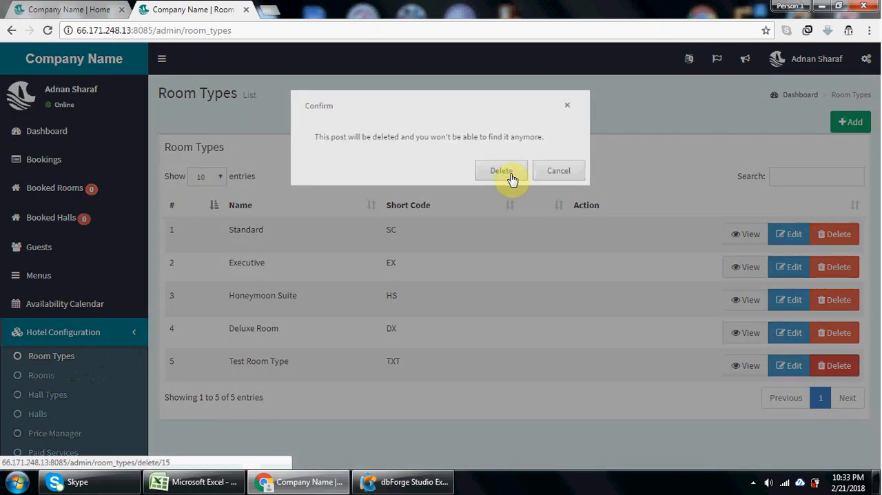
{"action": "left_click", "coordinate": [506, 171]}
- Add an active floor named "5th Floor" with floor number 5 and the description "this is test floor"
{"action": "left_click_drag", "start_coordinate": [873, 217], "coordinate": [879, 268]}
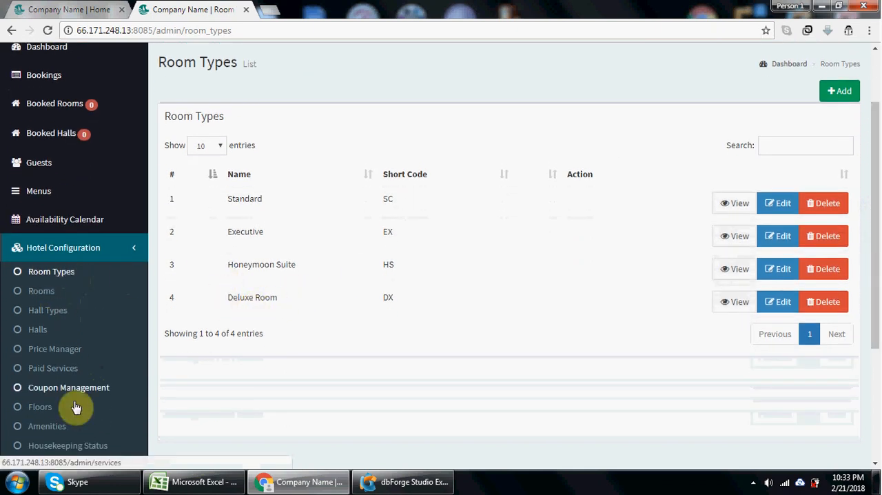
{"action": "left_click", "coordinate": [40, 407]}
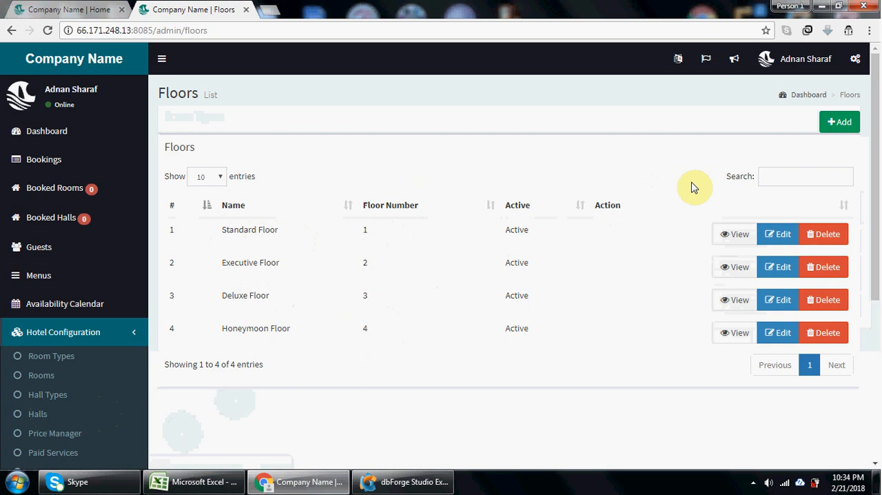
{"action": "left_click", "coordinate": [840, 122]}
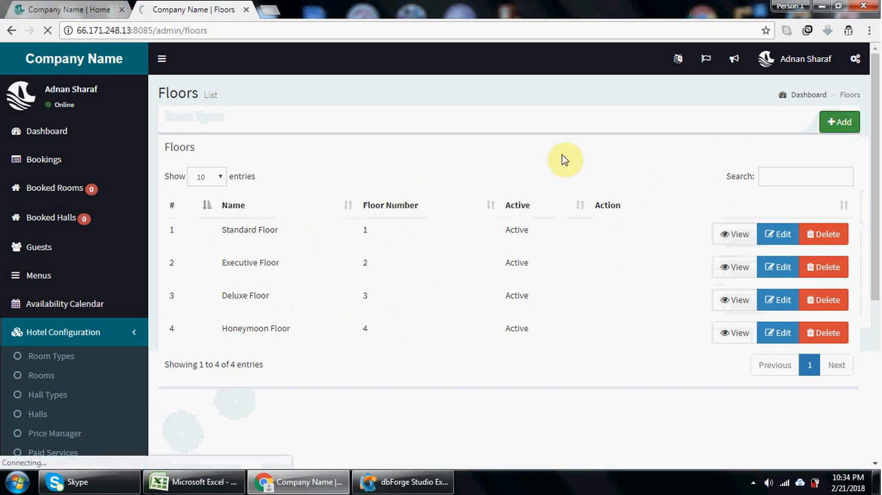
{"action": "left_click", "coordinate": [250, 147]}
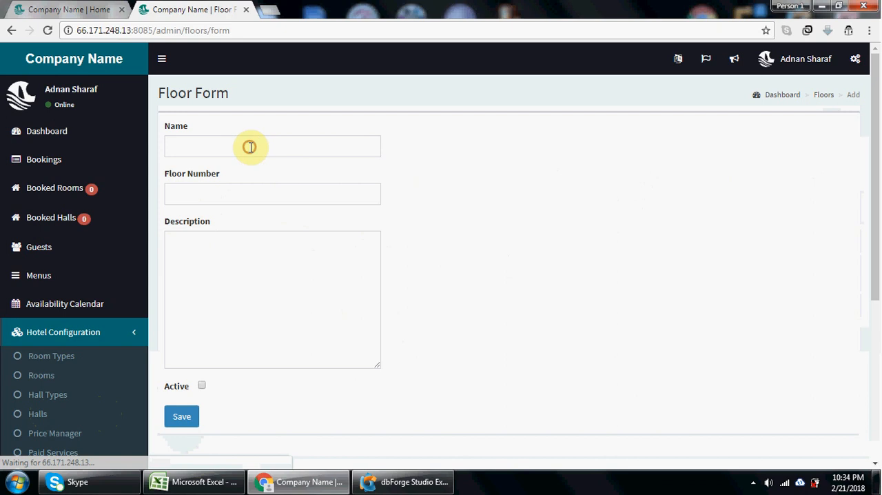
{"action": "type", "text": "5th"}
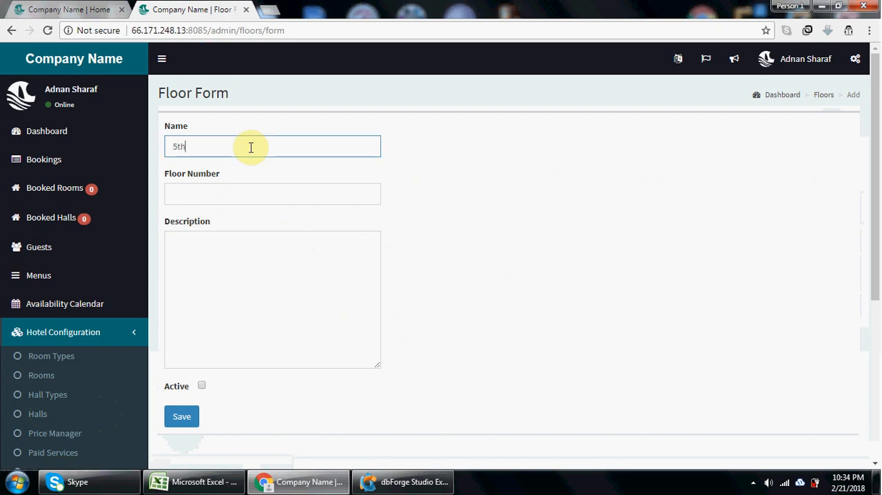
{"action": "type", "text": " Floor"}
{"action": "left_click", "coordinate": [248, 194]}
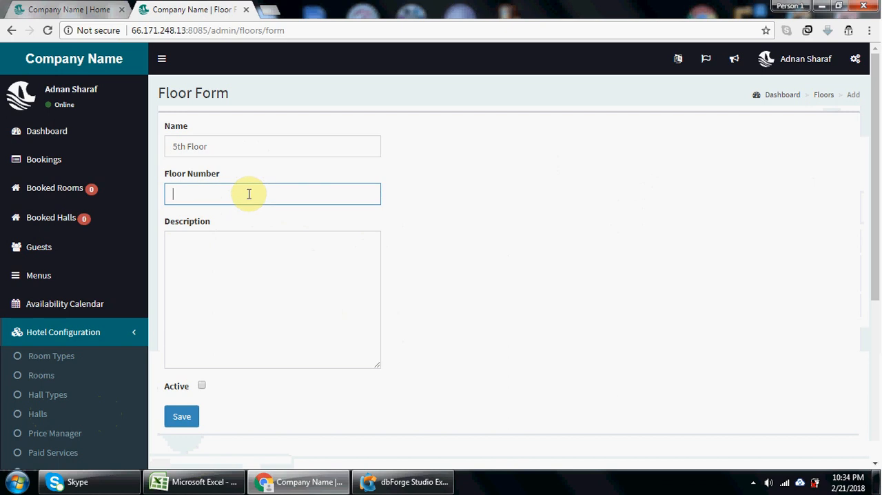
{"action": "left_click", "coordinate": [230, 256]}
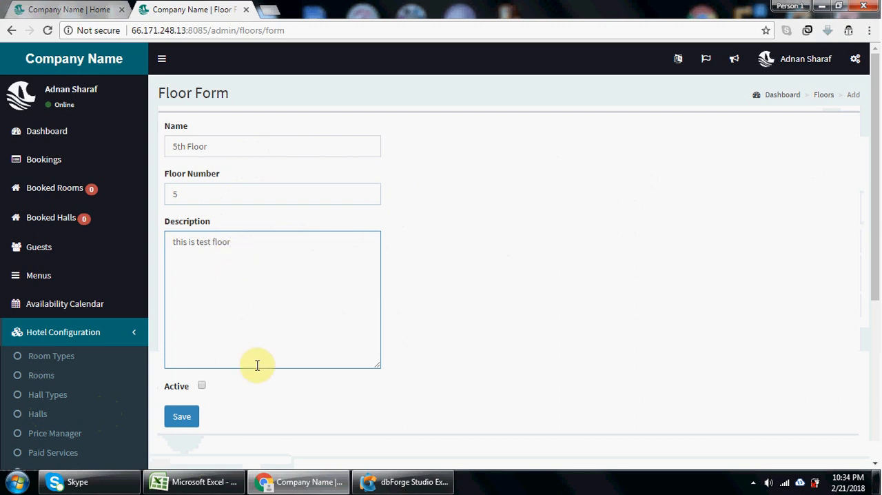
{"action": "left_click", "coordinate": [202, 386]}
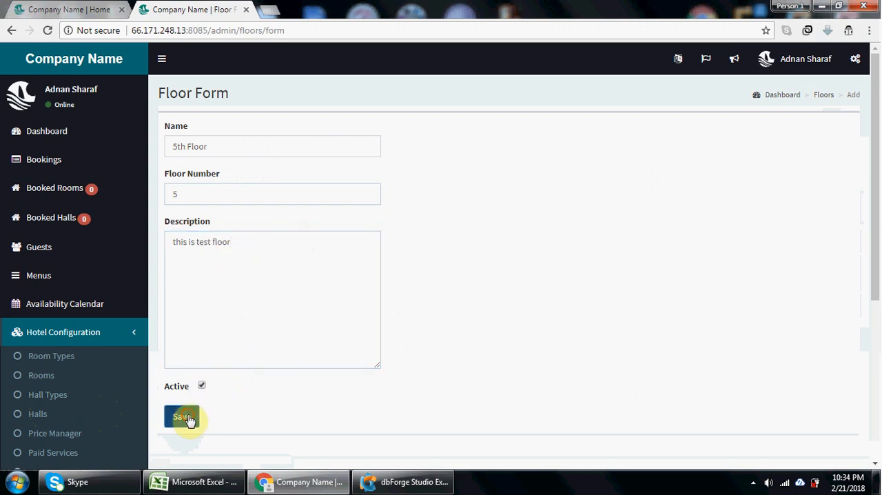
{"action": "left_click", "coordinate": [183, 416]}
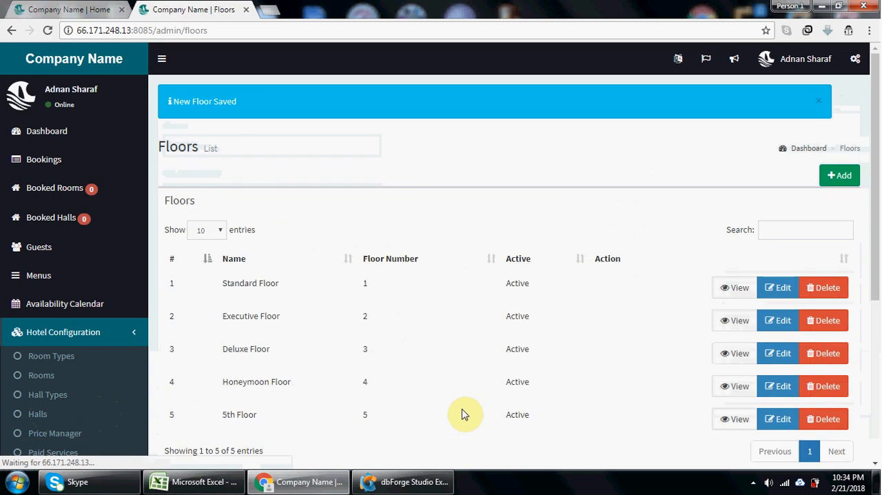
- Delete the 5th Floor entry from the floors list
{"action": "left_click", "coordinate": [822, 419]}
{"action": "left_click", "coordinate": [514, 170]}
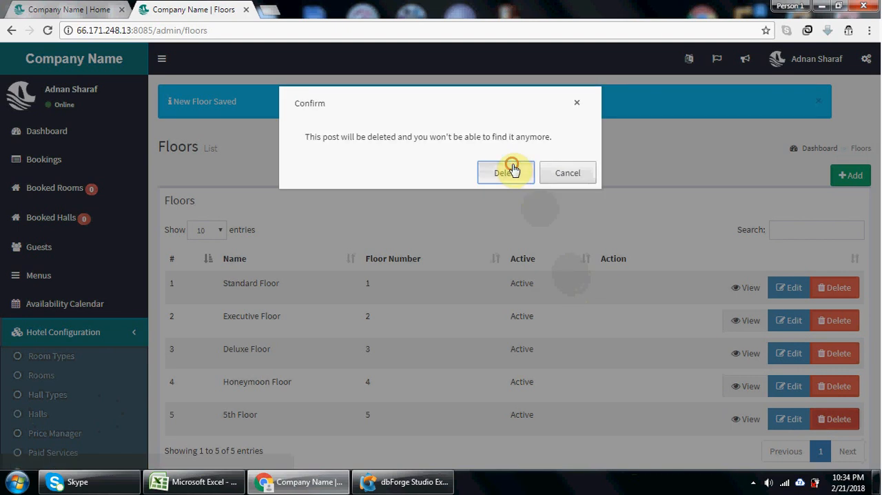
- Review the amenities list and the blank form for adding an amenity, and return to the list
{"action": "left_click_drag", "start_coordinate": [880, 177], "coordinate": [879, 231]}
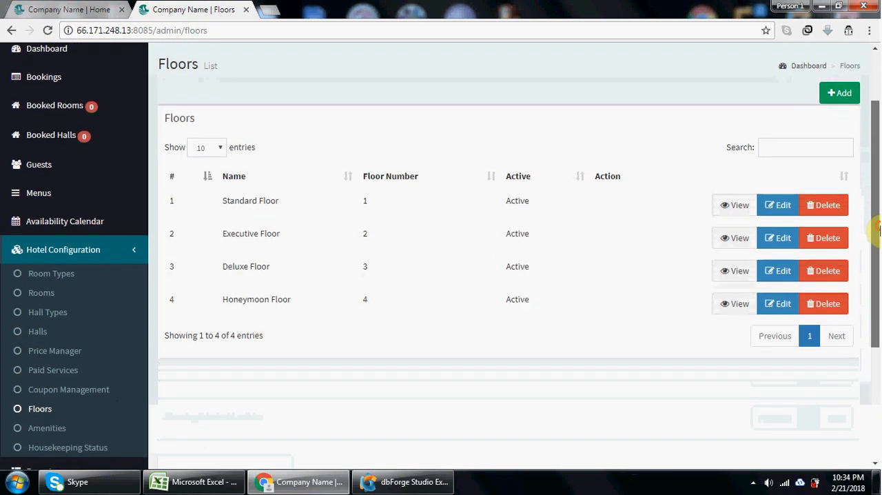
{"action": "left_click", "coordinate": [55, 428]}
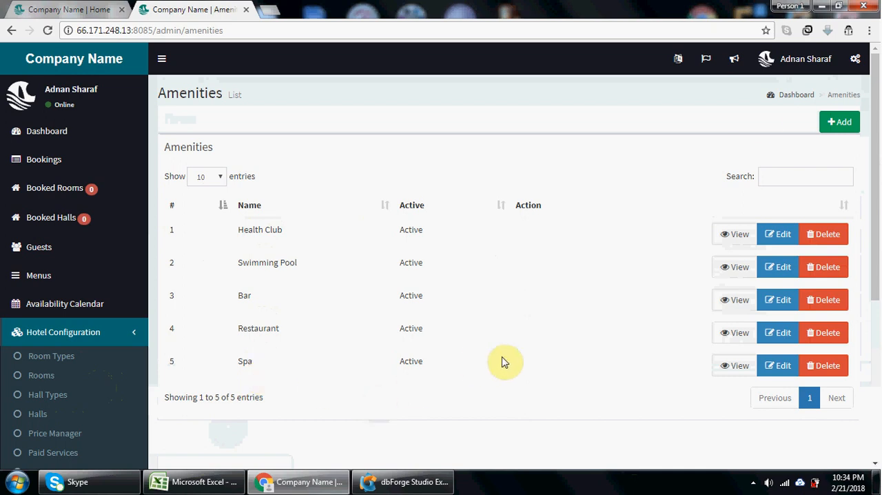
{"action": "left_click", "coordinate": [829, 124]}
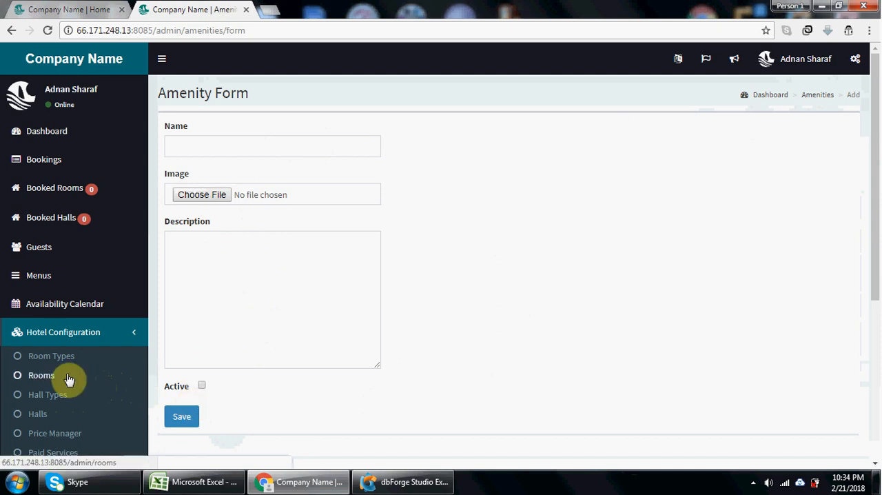
{"action": "left_click_drag", "start_coordinate": [870, 276], "coordinate": [873, 325]}
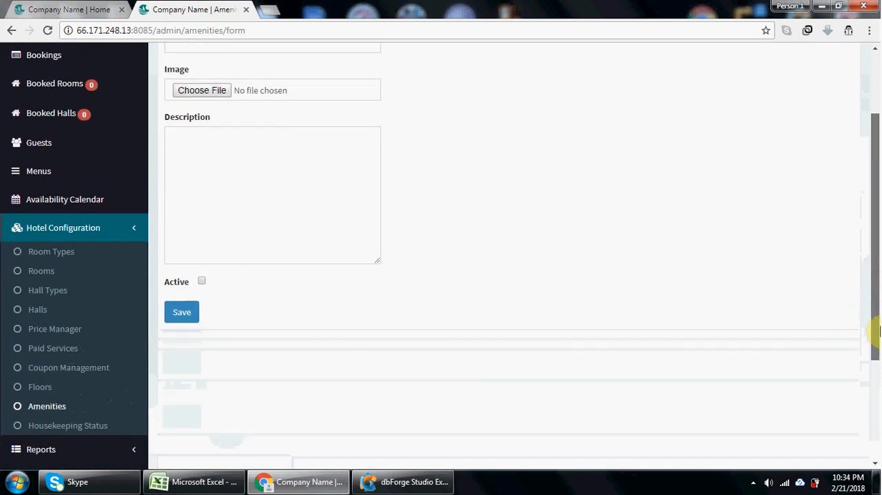
{"action": "left_click", "coordinate": [34, 410]}
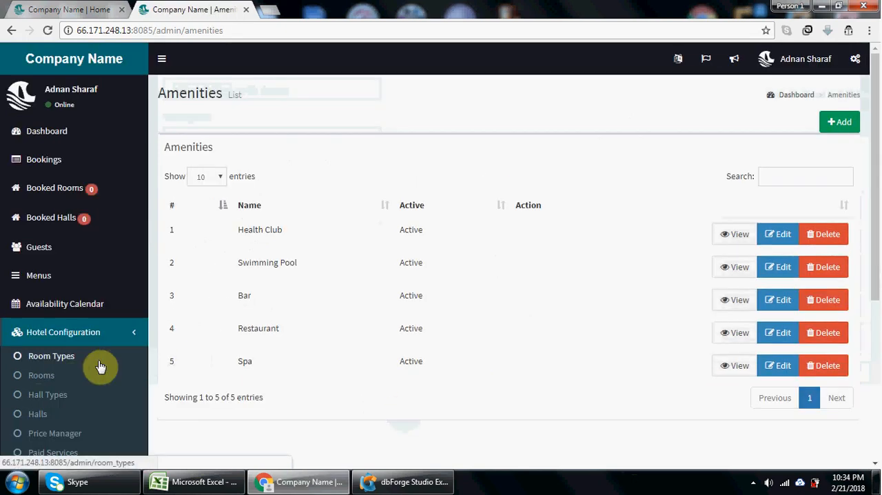
- Fill in a new room with floor 2 Executive Floor, room type Executive and room number 3
{"action": "left_click", "coordinate": [52, 376]}
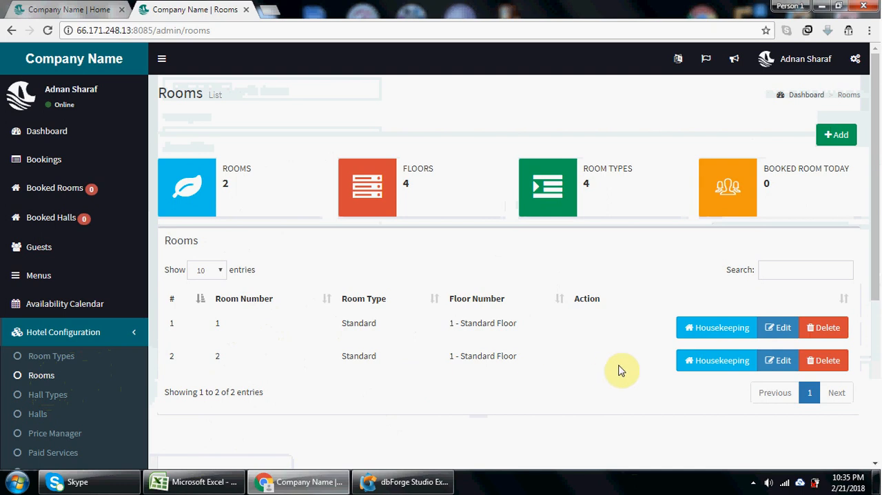
{"action": "left_click", "coordinate": [835, 134]}
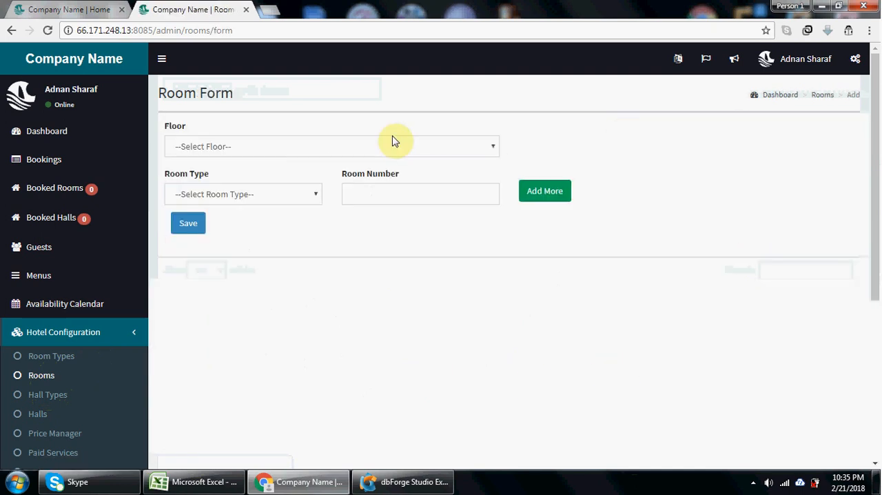
{"action": "left_click", "coordinate": [333, 148]}
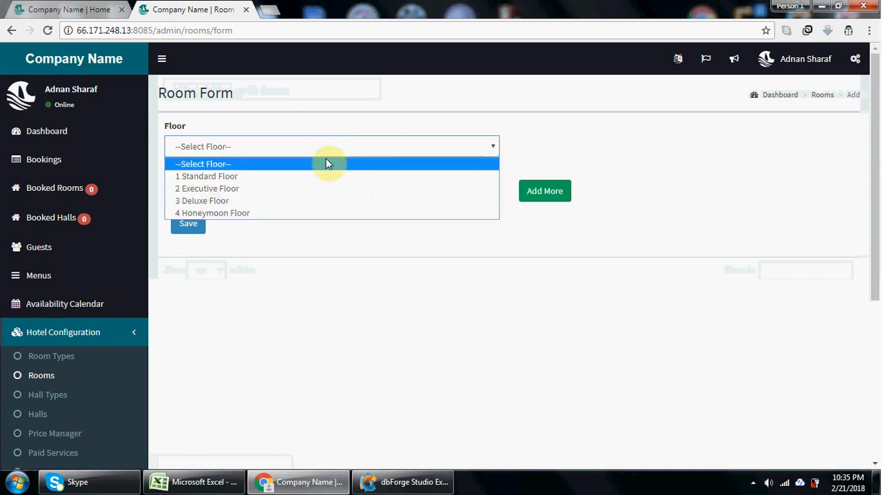
{"action": "left_click", "coordinate": [309, 188]}
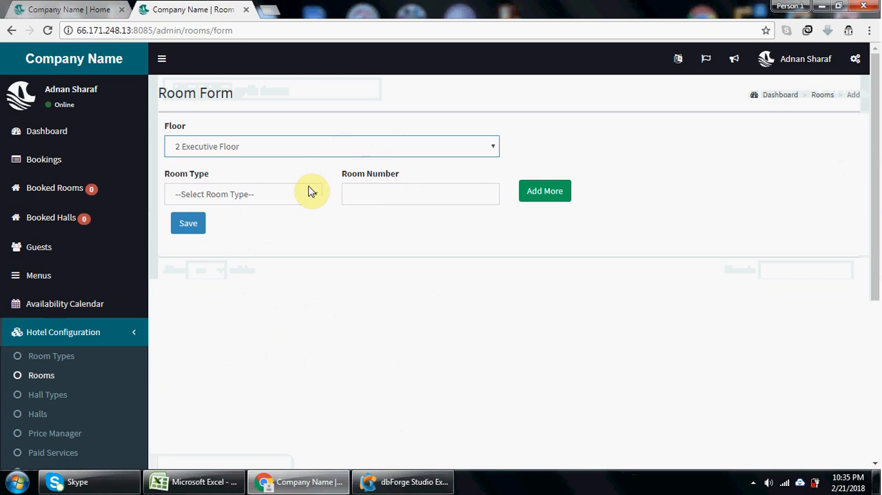
{"action": "left_click", "coordinate": [309, 192]}
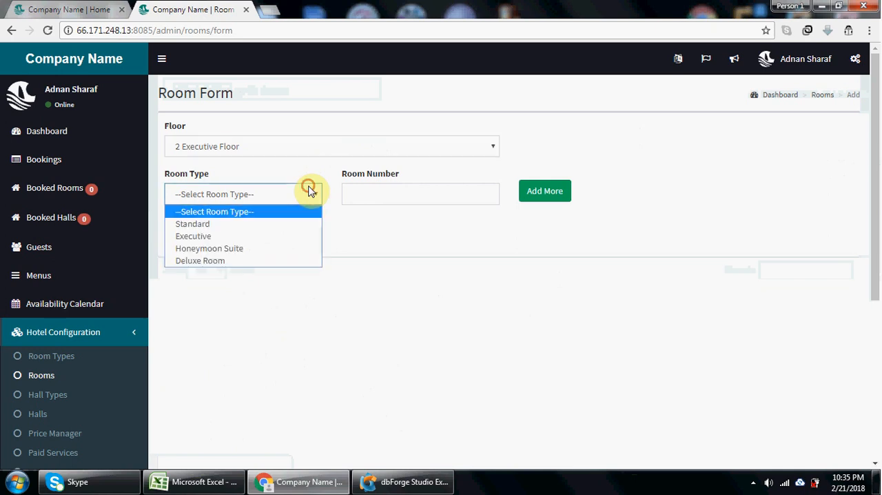
{"action": "left_click", "coordinate": [275, 236]}
{"action": "left_click", "coordinate": [391, 197]}
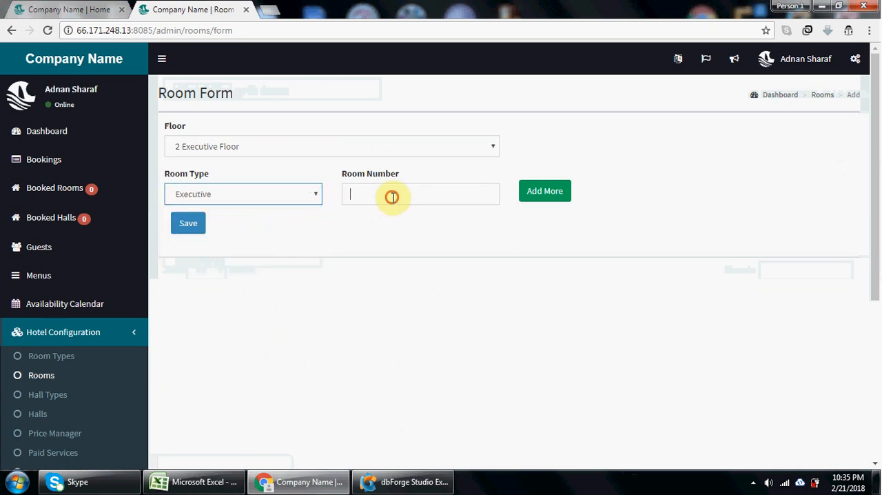
{"action": "type", "text": "3"}
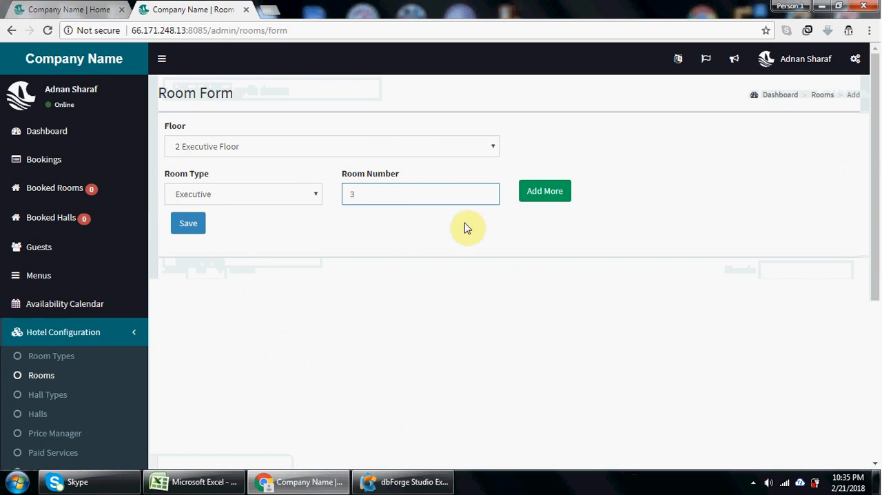
- Add a second room entry with room type Executive and room number 4, and save both new rooms
{"action": "left_click", "coordinate": [550, 196]}
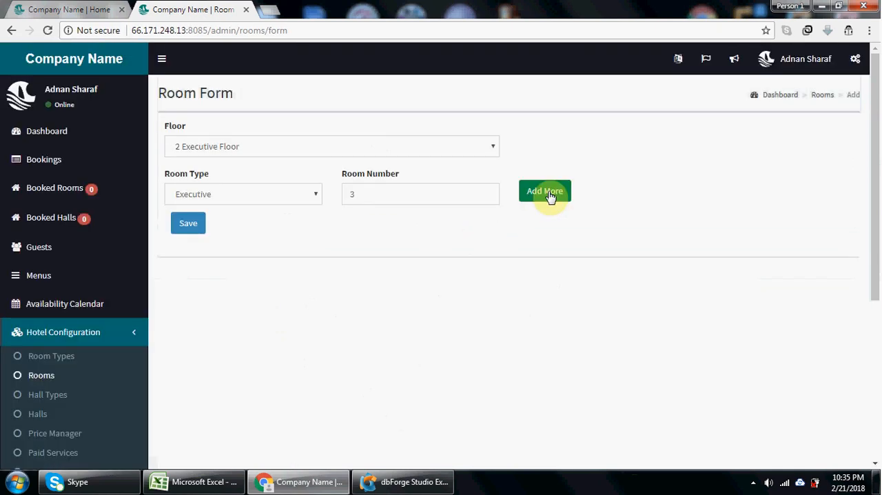
{"action": "left_click", "coordinate": [545, 192]}
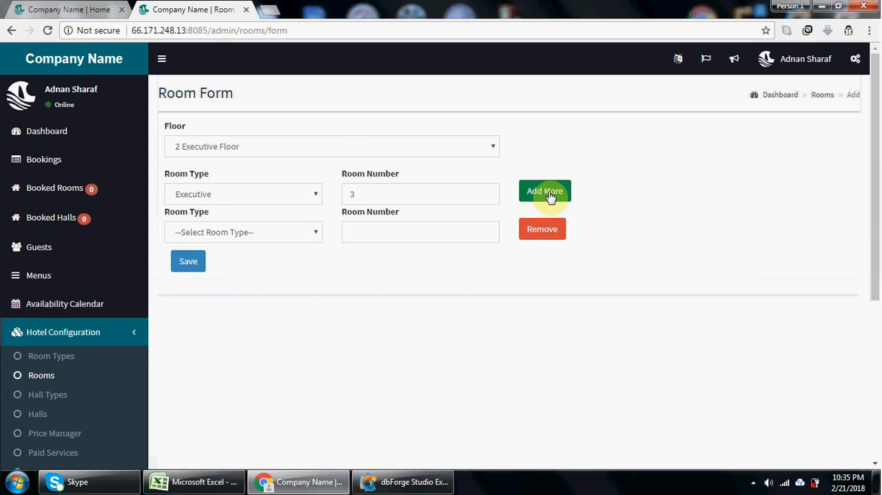
{"action": "left_click", "coordinate": [254, 233]}
{"action": "left_click", "coordinate": [246, 273]}
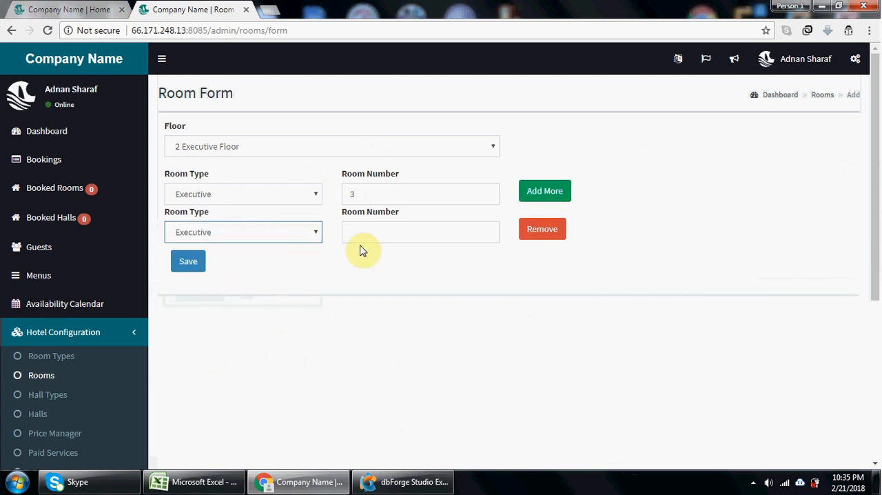
{"action": "left_click", "coordinate": [388, 231]}
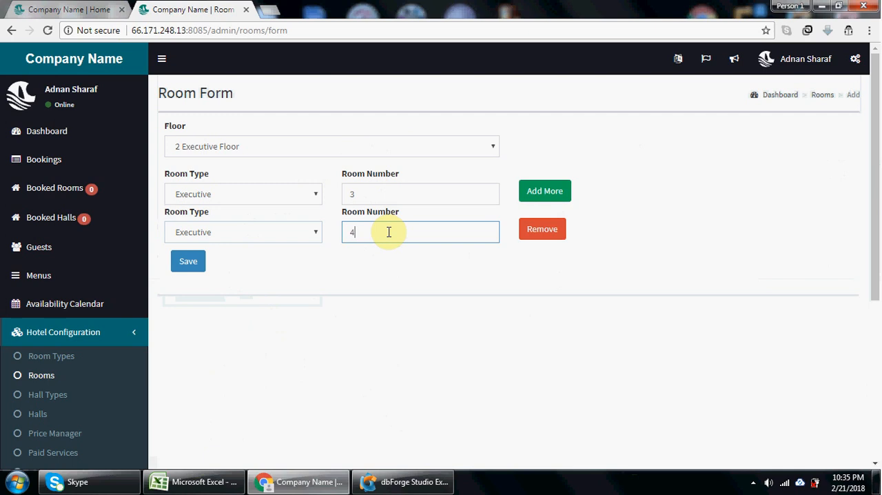
{"action": "left_click", "coordinate": [207, 263]}
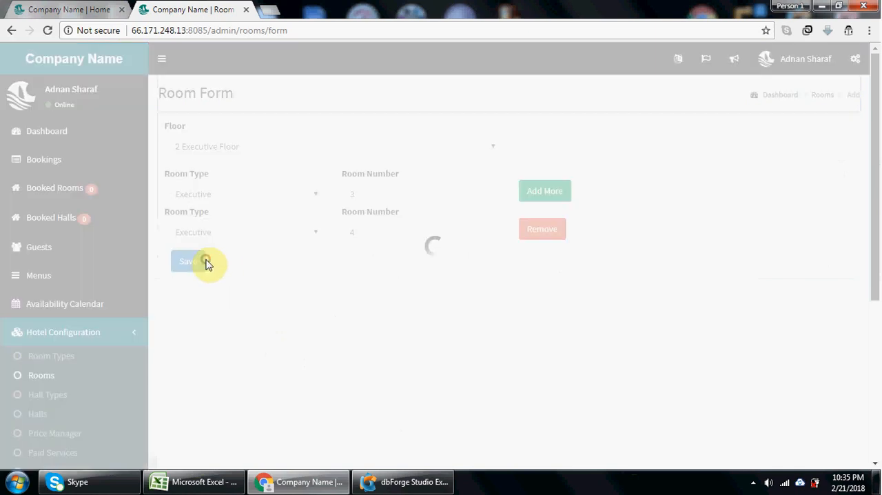
{"action": "left_click", "coordinate": [198, 267]}
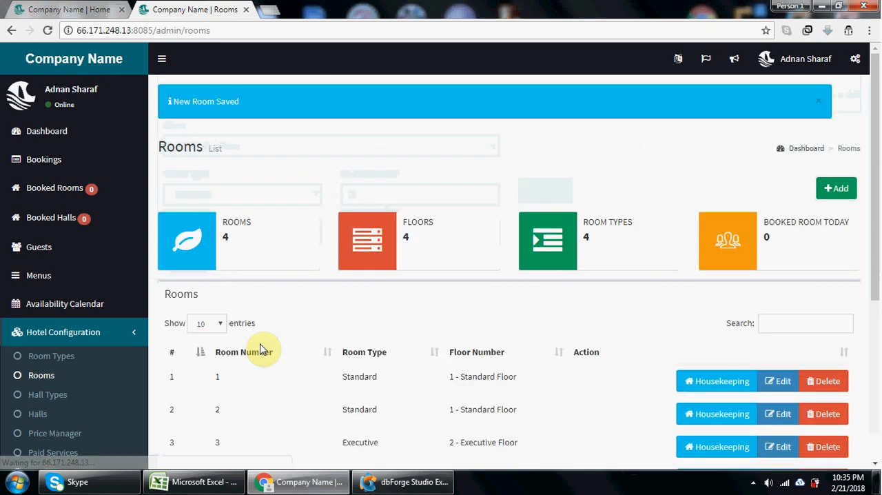
- Review the rooms list and the edit form of room 3, and return to the list without changes
{"action": "left_click_drag", "start_coordinate": [876, 221], "coordinate": [879, 296]}
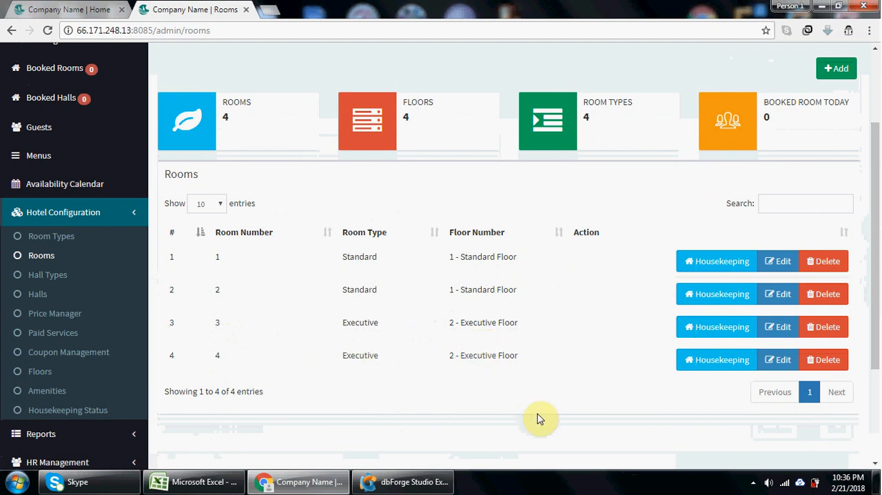
{"action": "left_click", "coordinate": [776, 331]}
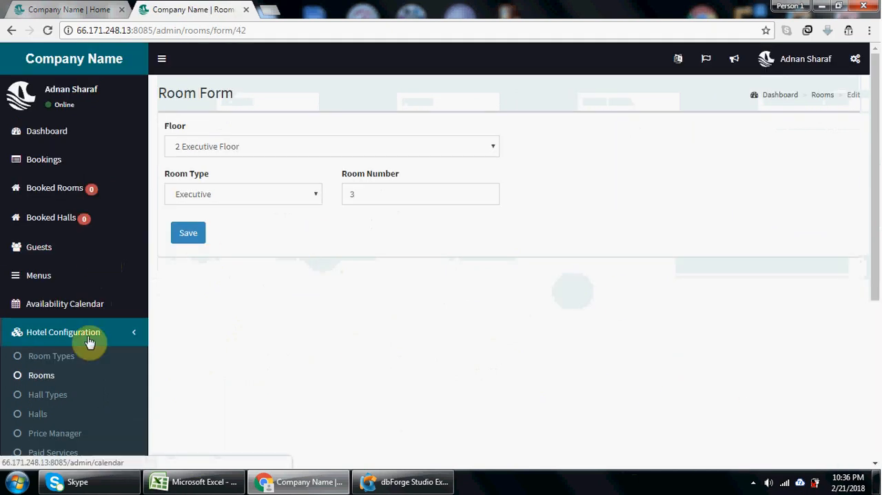
{"action": "left_click", "coordinate": [11, 30]}
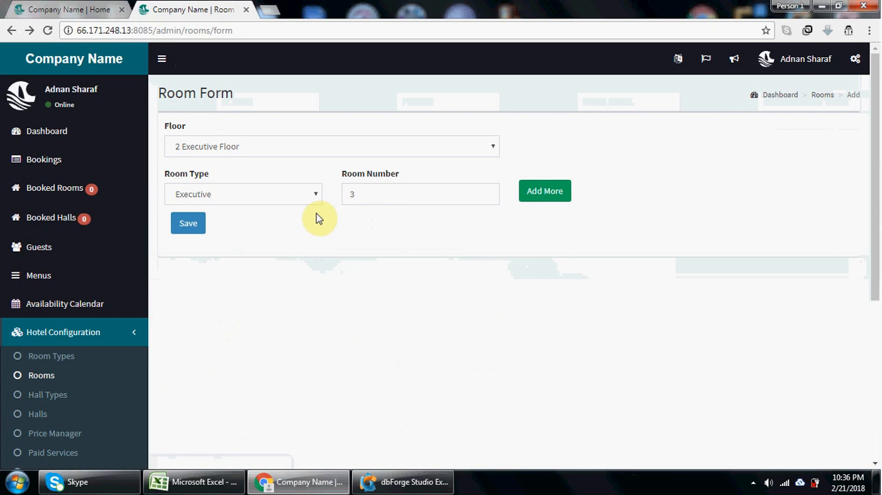
{"action": "left_click", "coordinate": [43, 375]}
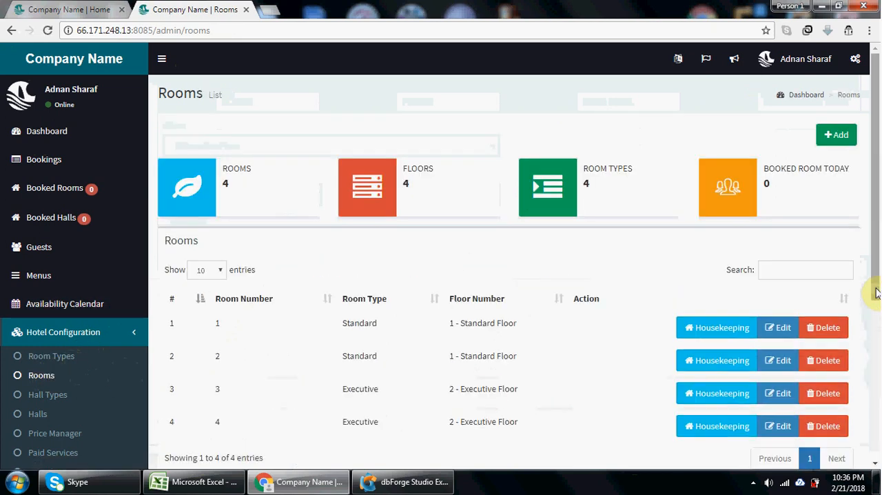
{"action": "scroll", "coordinate": [876, 294], "scroll_direction": "down", "scroll_amount": 1}
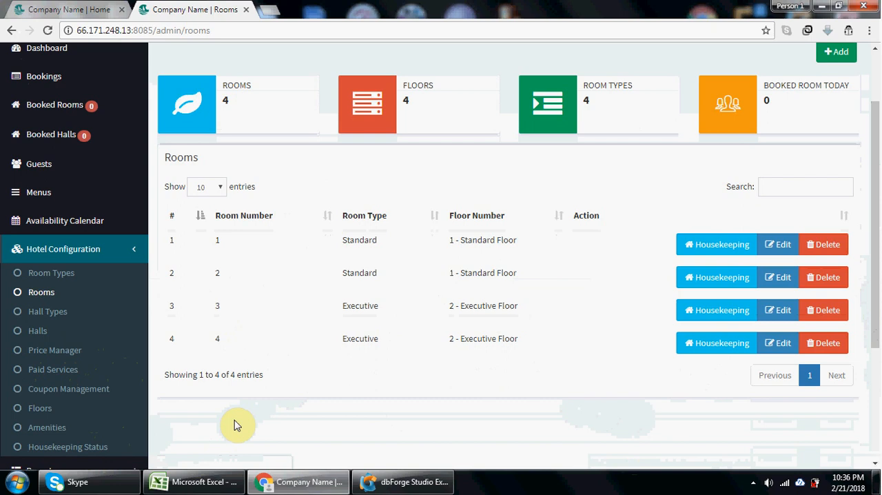
{"action": "left_click", "coordinate": [513, 356]}
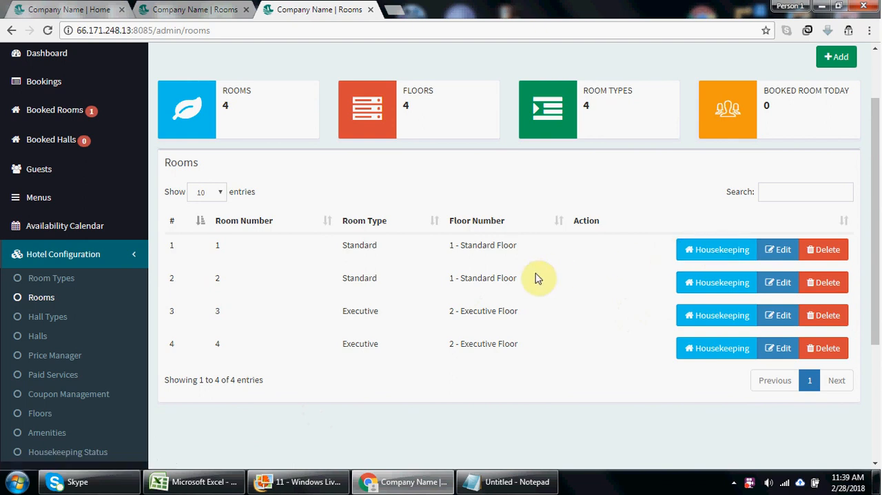
- Review the HR departments list and the blank form for adding a department, and return to the list
{"action": "left_click_drag", "start_coordinate": [876, 257], "coordinate": [783, 372]}
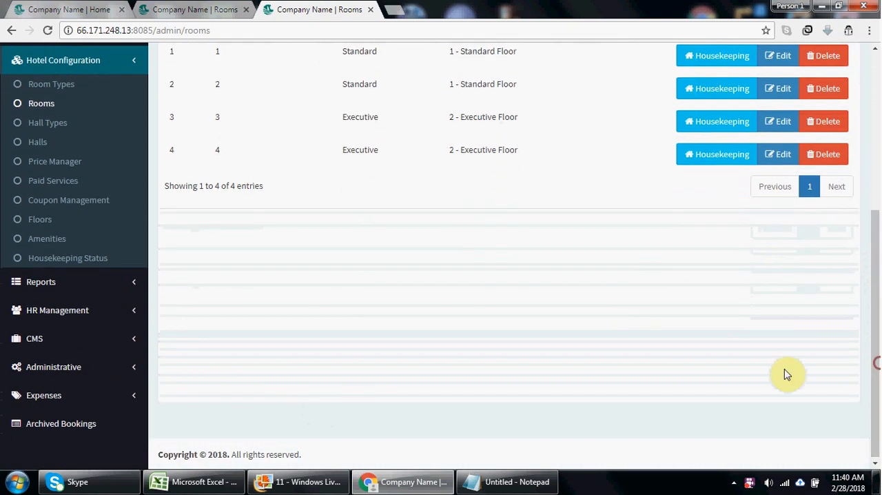
{"action": "left_click", "coordinate": [110, 310]}
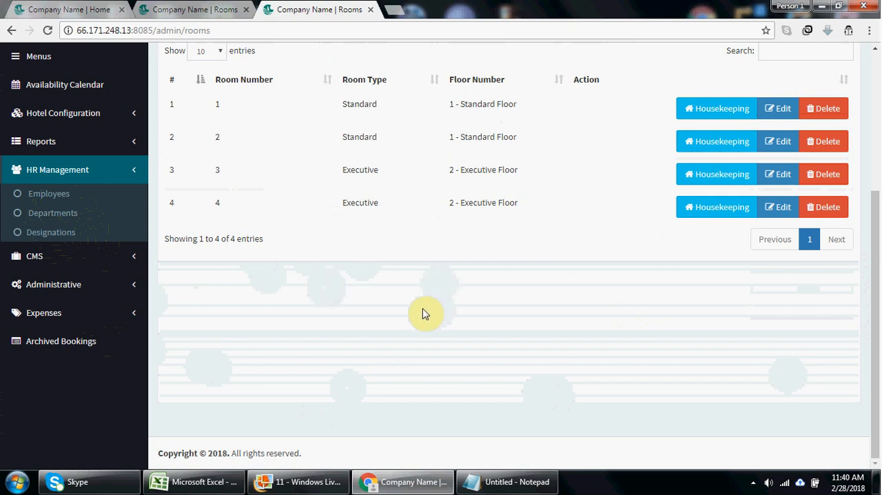
{"action": "left_click", "coordinate": [67, 204]}
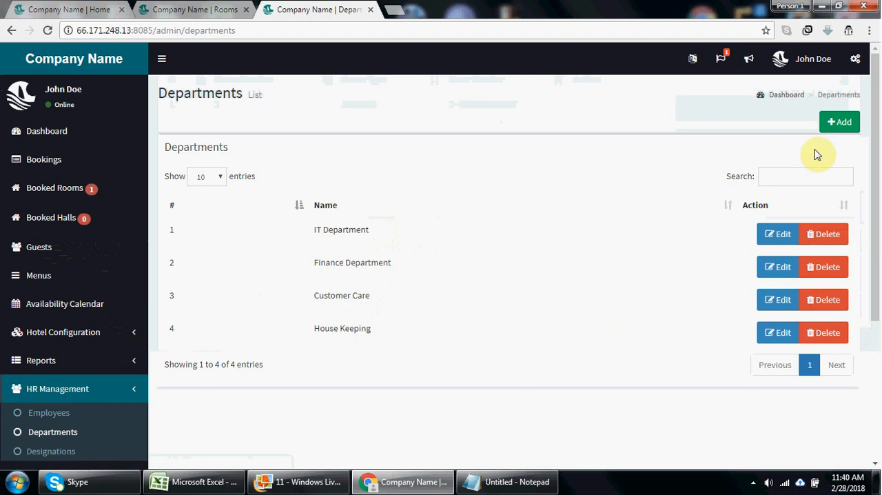
{"action": "left_click", "coordinate": [841, 121]}
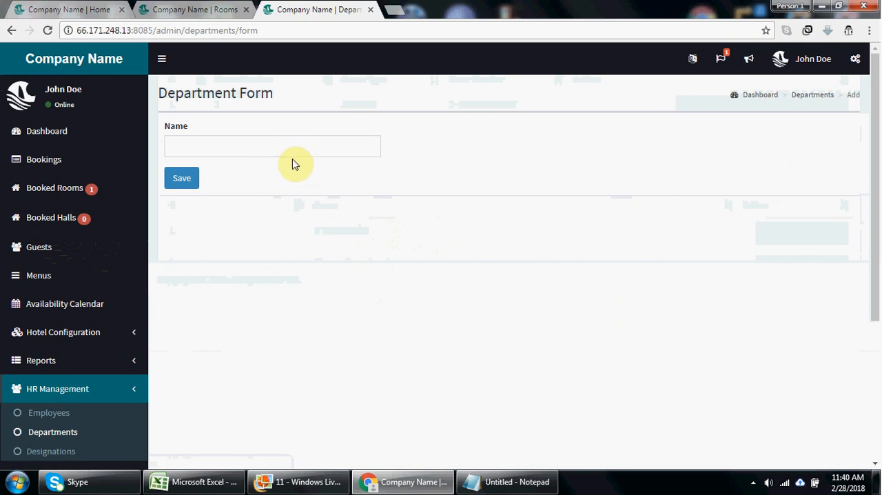
{"action": "left_click", "coordinate": [12, 32]}
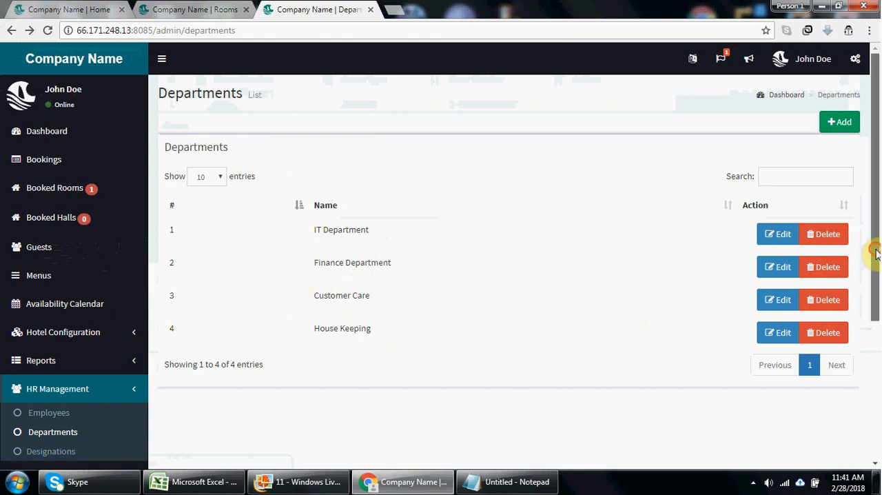
{"action": "left_click_drag", "start_coordinate": [876, 254], "coordinate": [879, 278]}
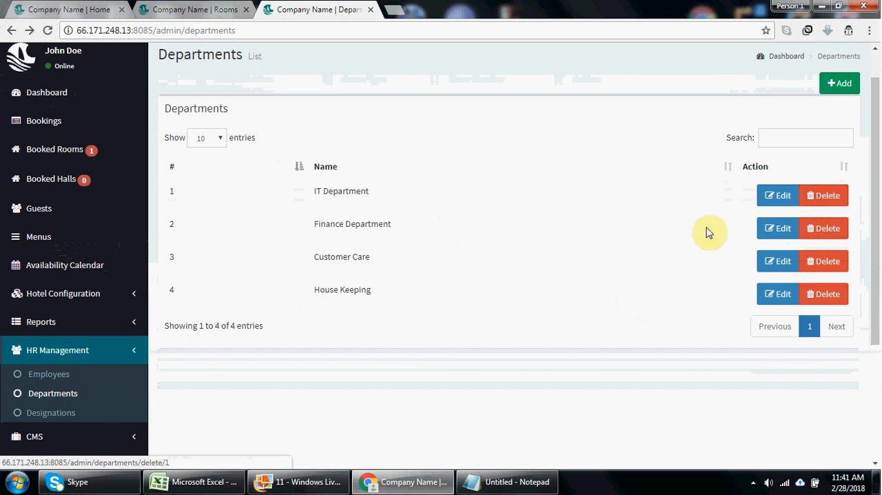
- Review the designations list and the employees list, including the blank form for adding an employee
{"action": "left_click", "coordinate": [63, 413]}
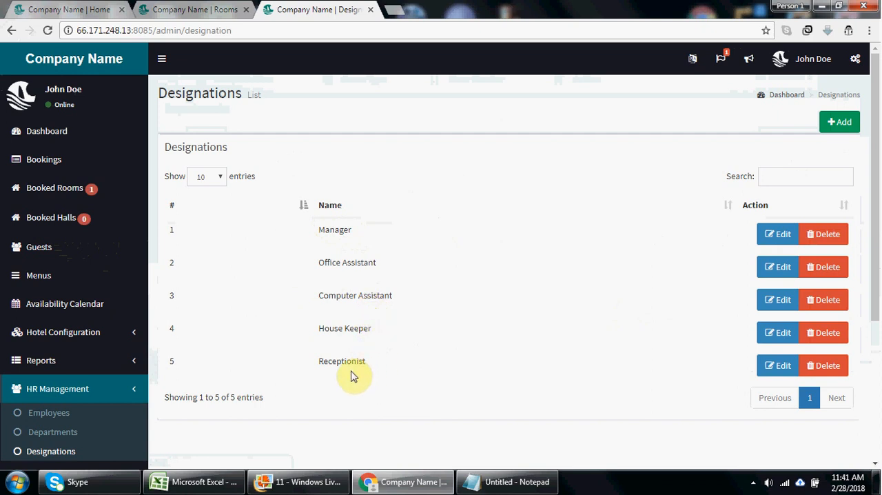
{"action": "left_click", "coordinate": [59, 414]}
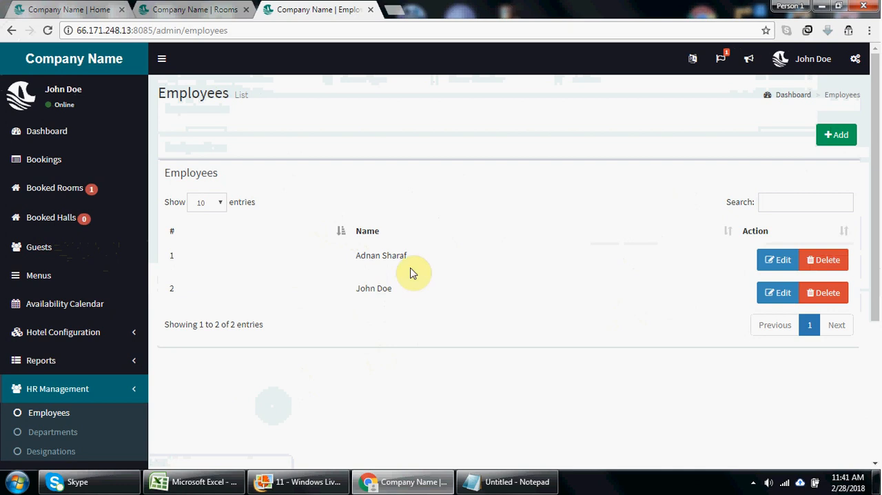
{"action": "left_click", "coordinate": [830, 138]}
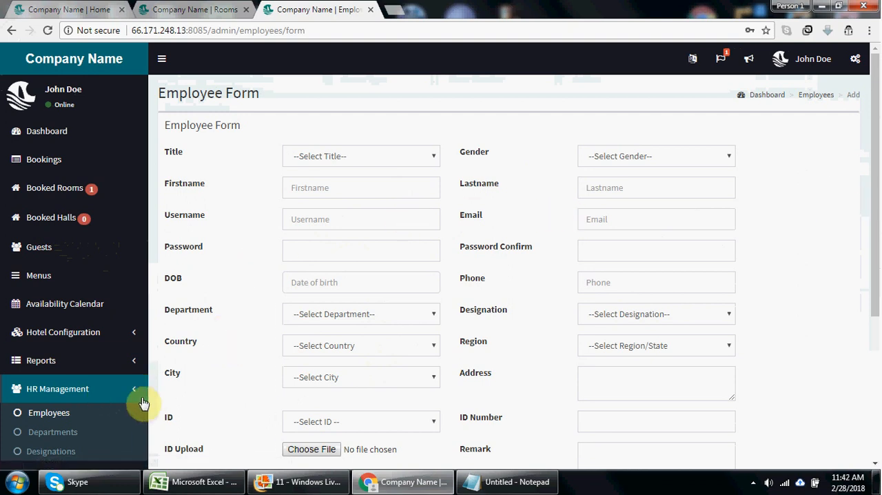
- Return to the hotel's rooms list and open the housekeeping list of room 2
{"action": "left_click", "coordinate": [56, 390]}
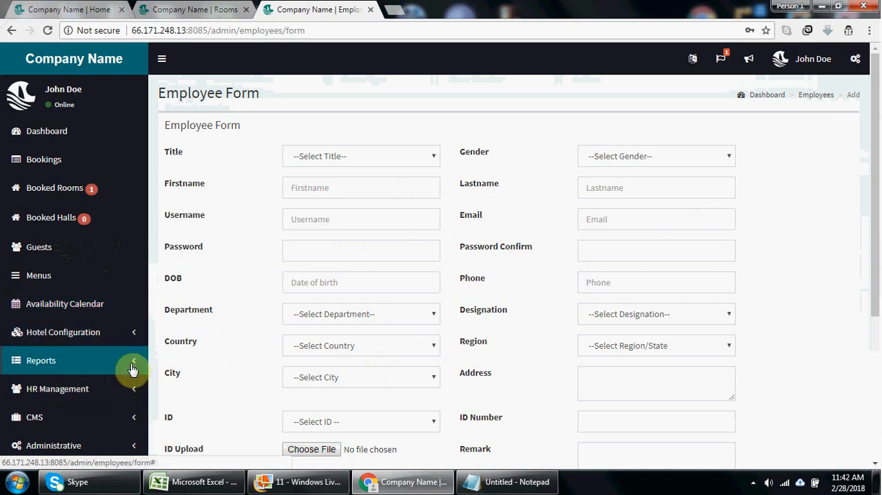
{"action": "left_click", "coordinate": [94, 332]}
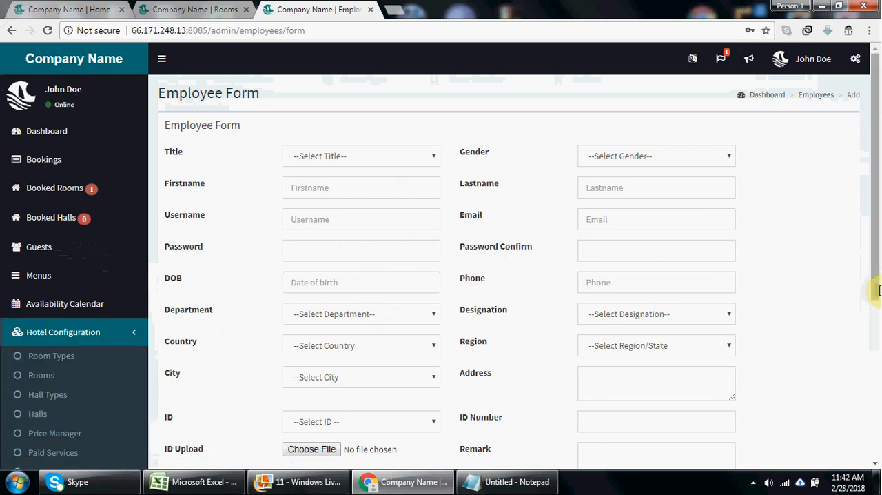
{"action": "scroll", "coordinate": [868, 331], "scroll_direction": "down", "scroll_amount": 2}
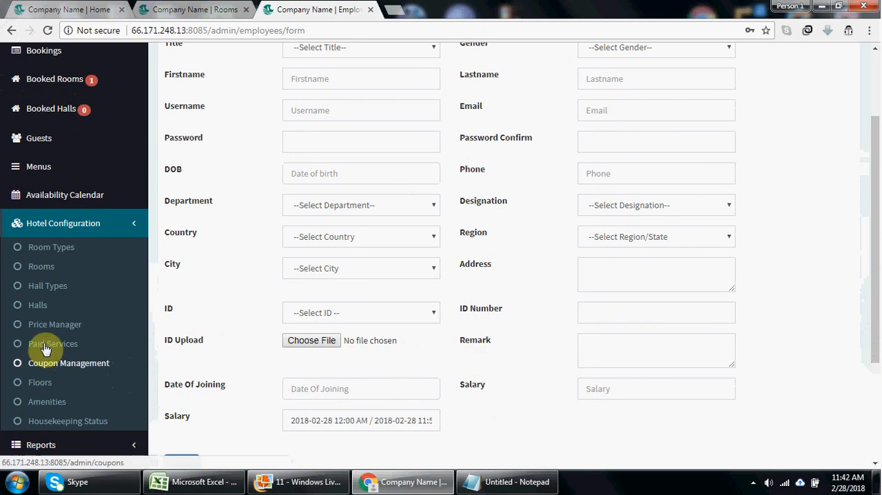
{"action": "left_click", "coordinate": [38, 267]}
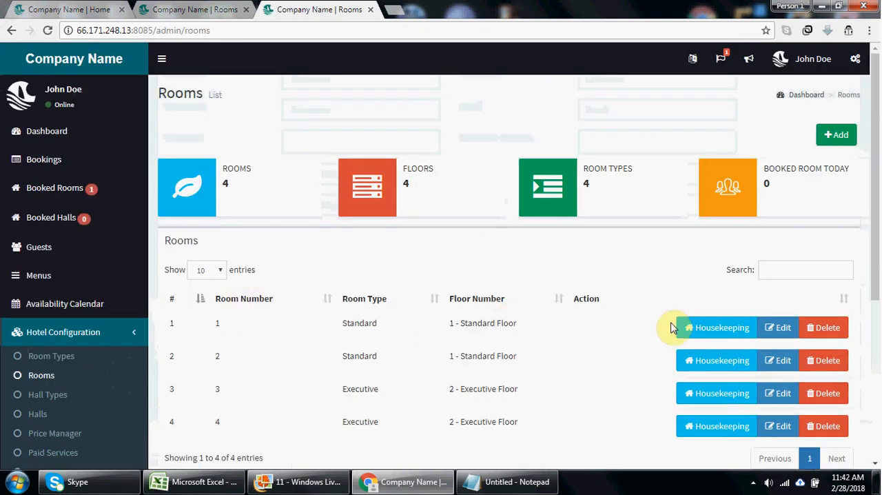
{"action": "left_click", "coordinate": [694, 330]}
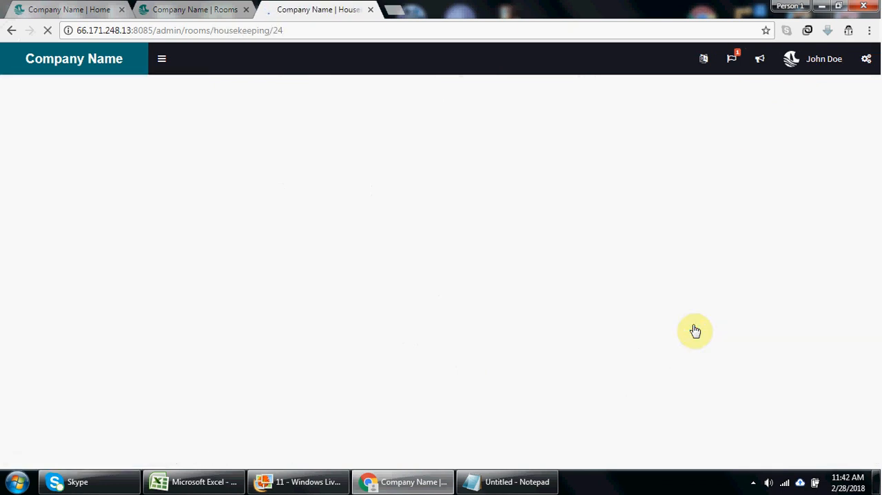
{"action": "left_click", "coordinate": [10, 30]}
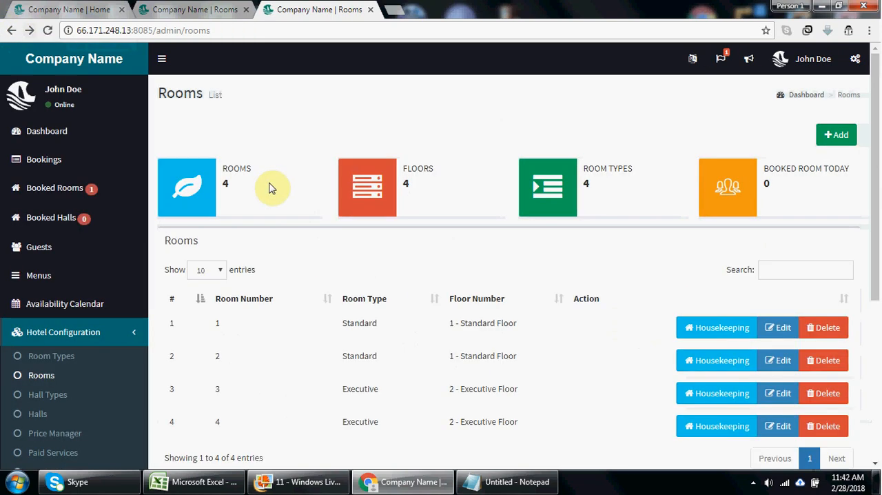
{"action": "left_click", "coordinate": [704, 369]}
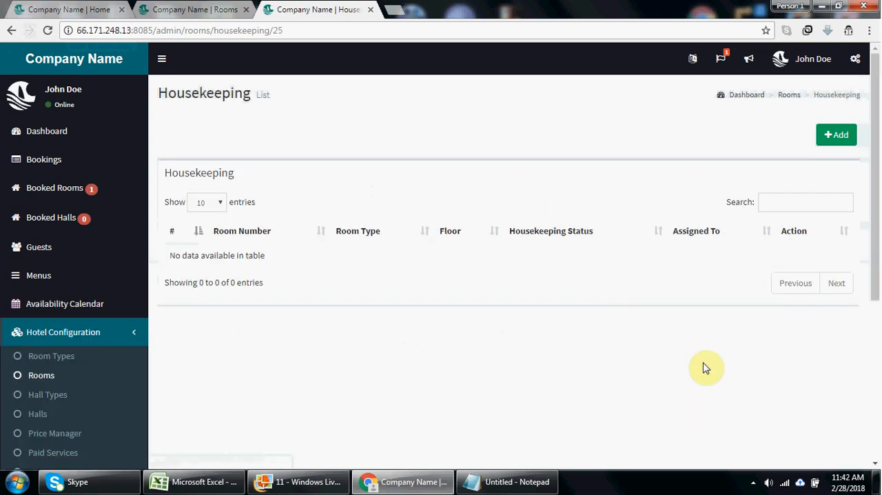
- Fill in a new housekeeping entry with status Clean and the remark "this is clean right now"
{"action": "left_click", "coordinate": [837, 136]}
{"action": "left_click", "coordinate": [376, 143]}
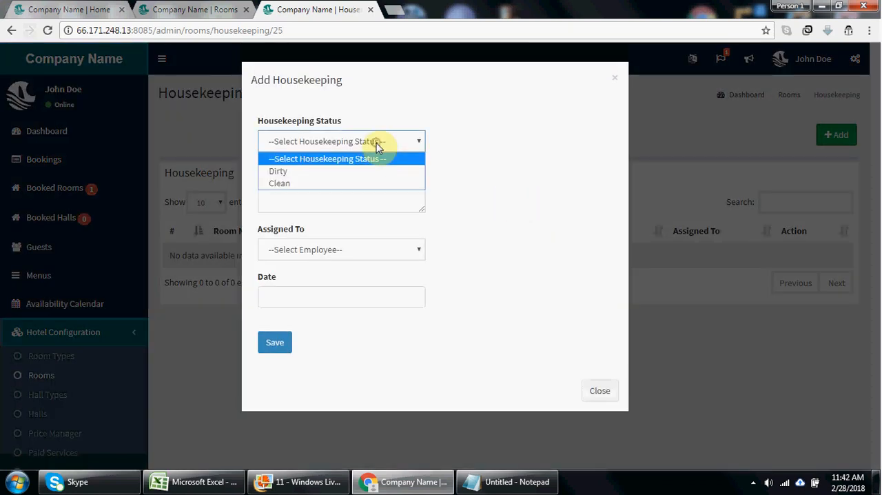
{"action": "left_click", "coordinate": [348, 183]}
{"action": "left_click", "coordinate": [335, 193]}
{"action": "type", "text": "this is clean right now"}
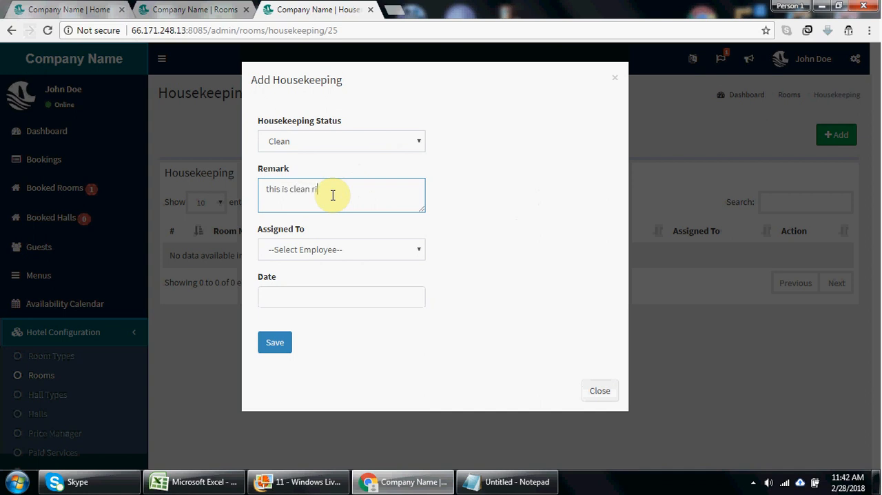
- Assign the housekeeping entry to the second listed employee, date it 28 February 2018, and save it
{"action": "left_click", "coordinate": [344, 252]}
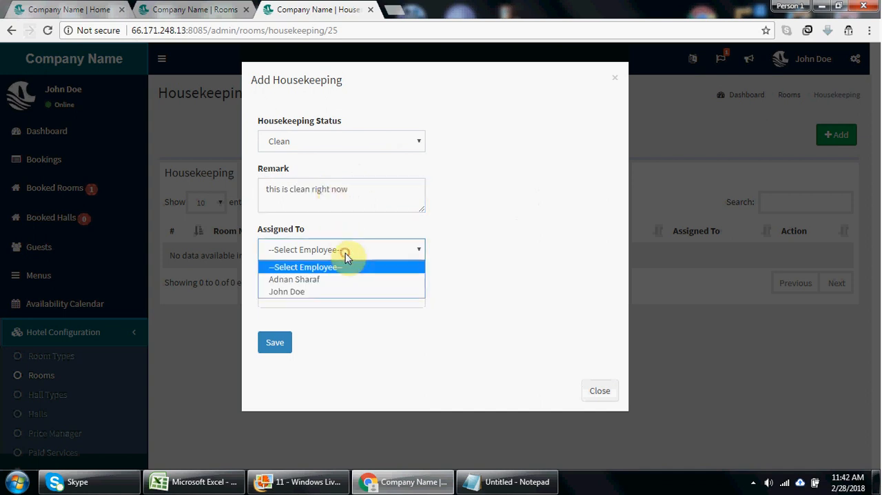
{"action": "left_click", "coordinate": [340, 292]}
{"action": "left_click", "coordinate": [340, 293]}
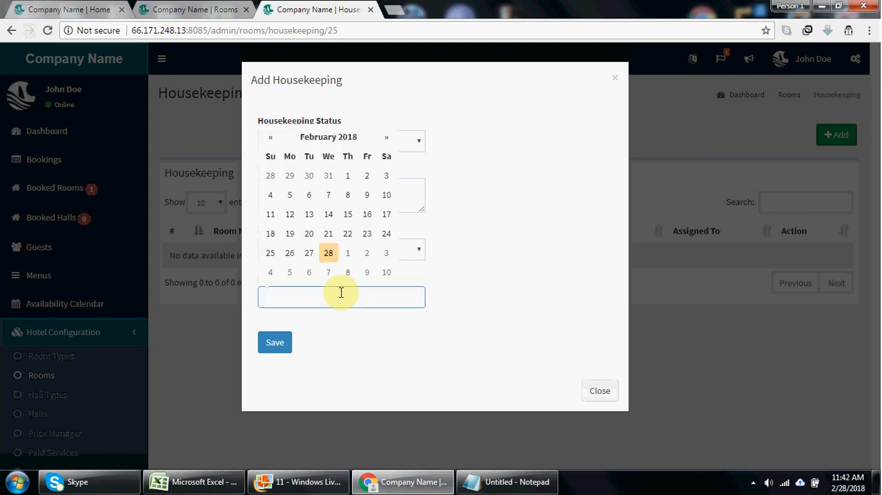
{"action": "left_click", "coordinate": [330, 254]}
{"action": "left_click", "coordinate": [276, 345]}
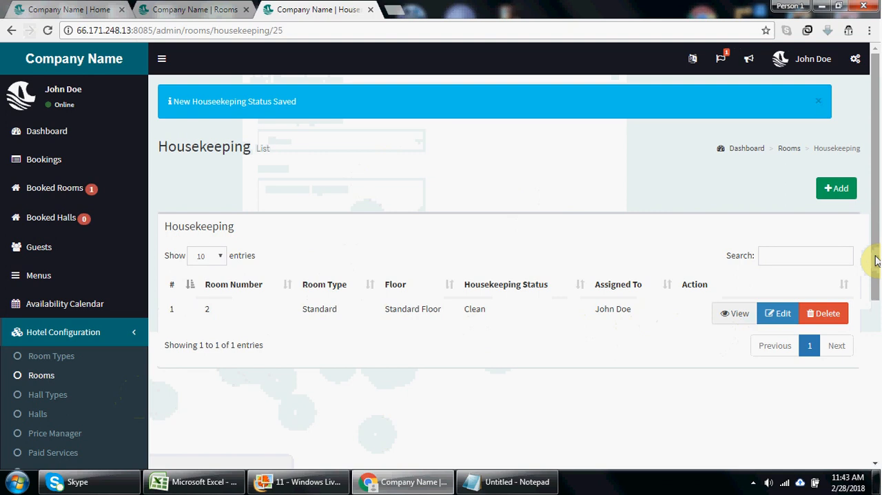
{"action": "left_click_drag", "start_coordinate": [875, 259], "coordinate": [880, 330]}
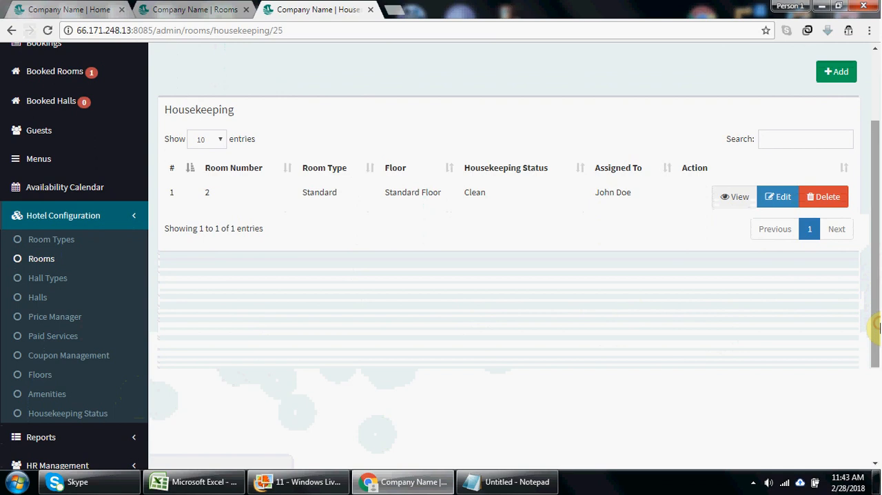
{"action": "left_click_drag", "start_coordinate": [880, 329], "coordinate": [879, 414]}
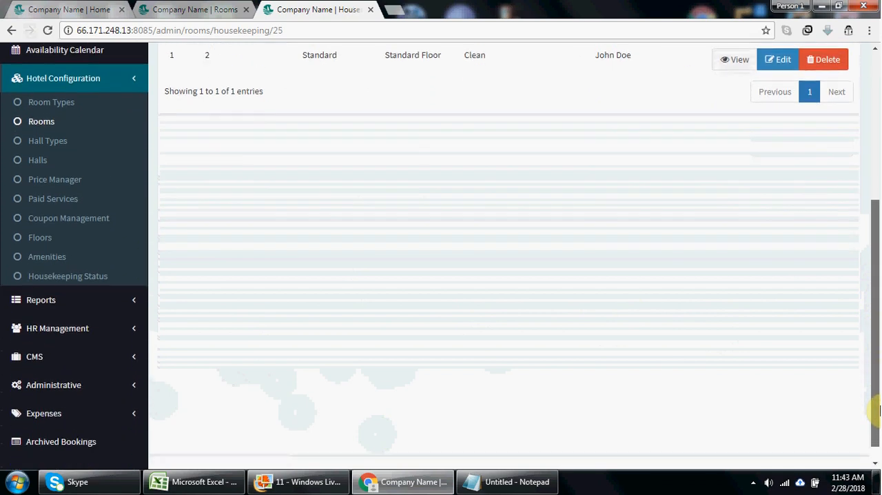
- Review the employees list under HR management, and open the hotel's housekeeping status list
{"action": "left_click", "coordinate": [103, 329]}
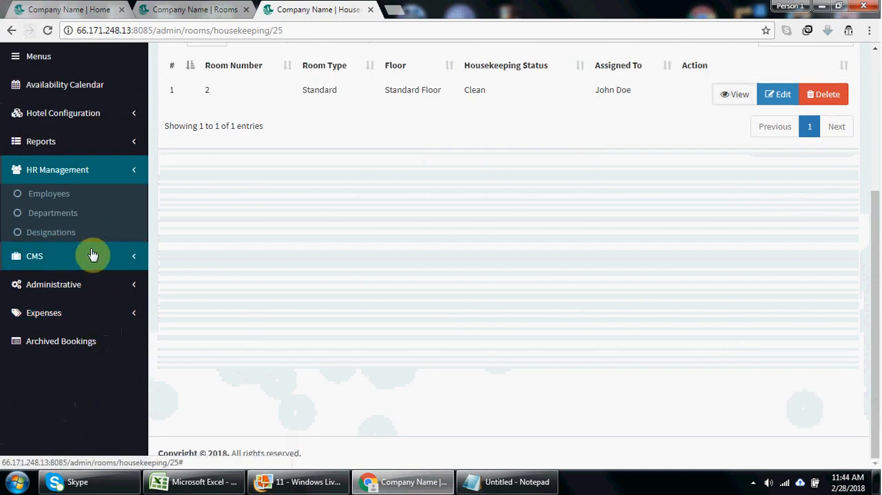
{"action": "left_click", "coordinate": [62, 200]}
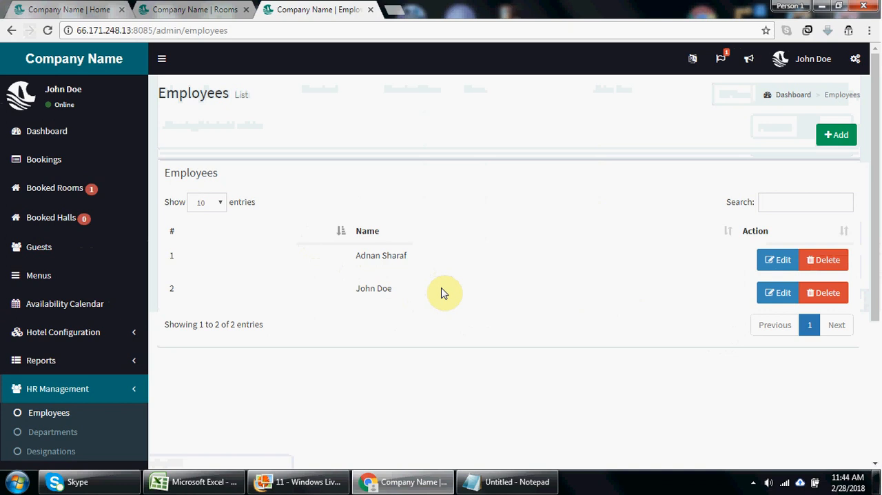
{"action": "left_click", "coordinate": [63, 332]}
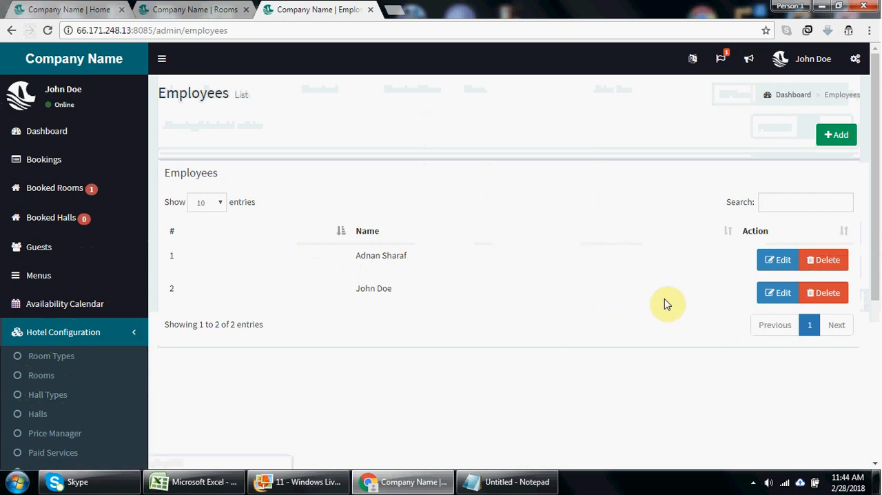
{"action": "left_click_drag", "start_coordinate": [874, 246], "coordinate": [879, 307]}
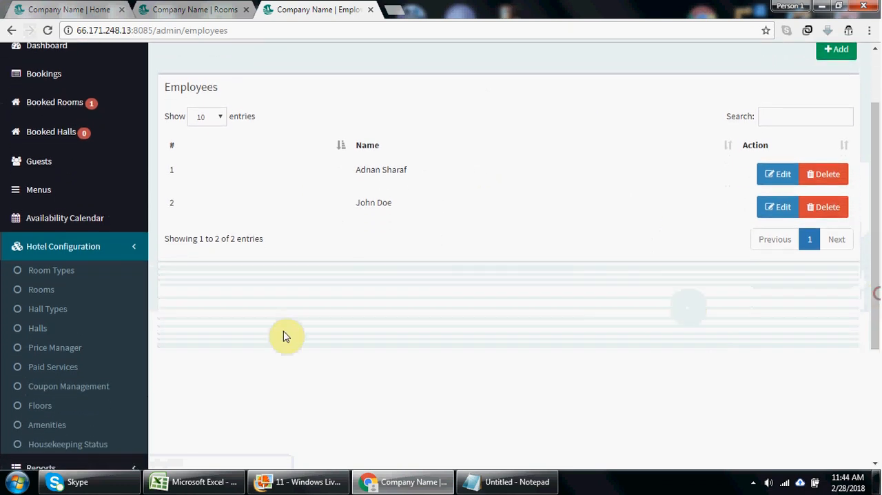
{"action": "left_click", "coordinate": [67, 444]}
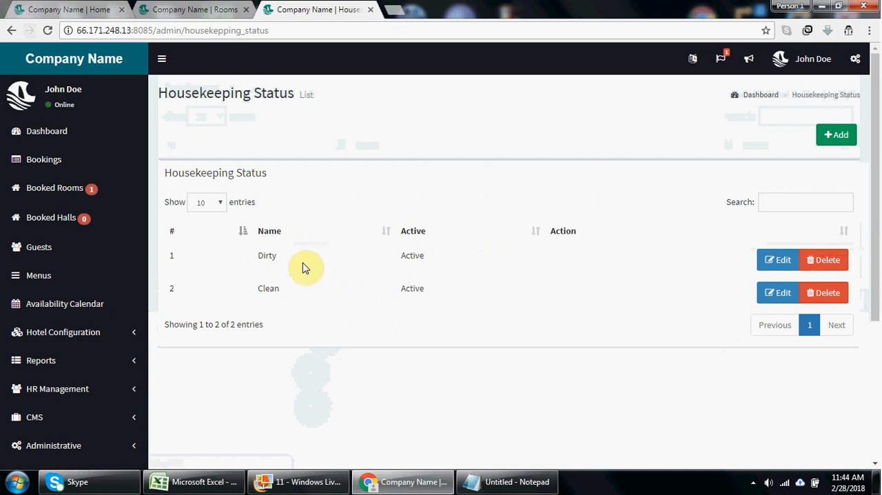
- Start a new housekeeping status with the title "Need to be clean again"
{"action": "left_click", "coordinate": [833, 138]}
{"action": "left_click", "coordinate": [251, 144]}
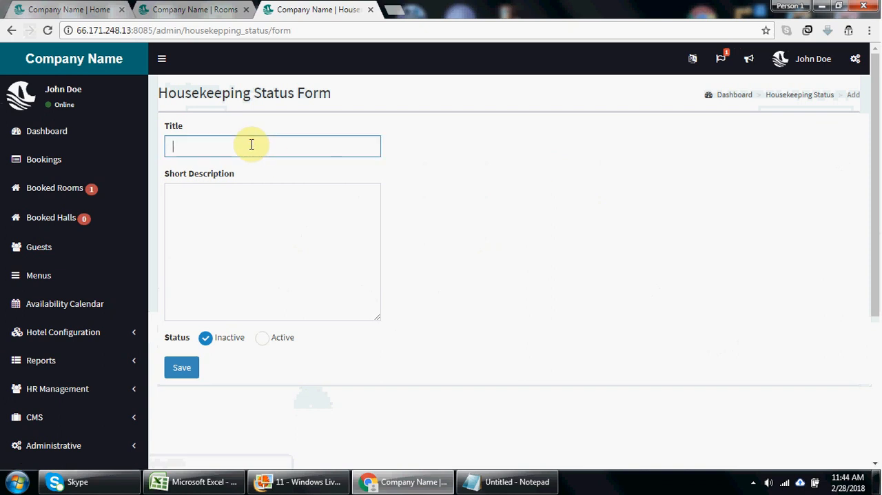
{"action": "type", "text": "Need to "}
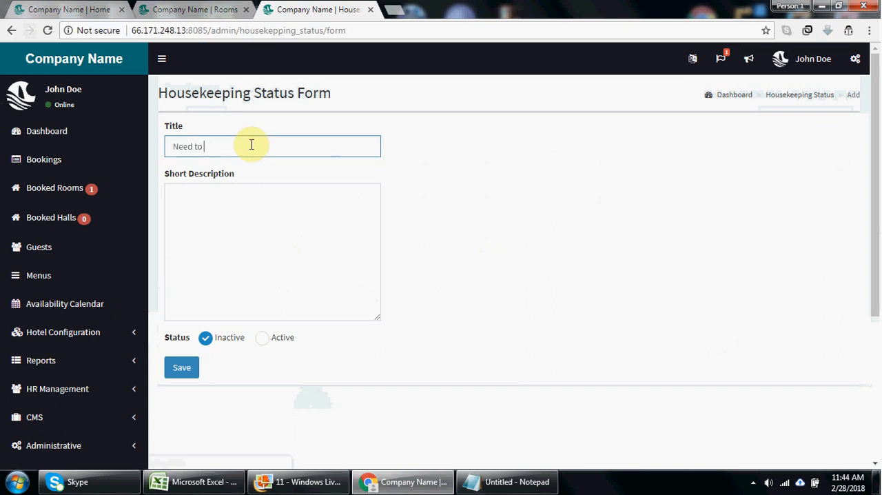
{"action": "type", "text": "be clean"}
{"action": "type", "text": "lean again"}
- Enter the short description "If room is not claned up to satifsfactory level we can assign this house keeping status to room"
{"action": "left_click", "coordinate": [247, 208]}
{"action": "type", "text": "If room is not clan"}
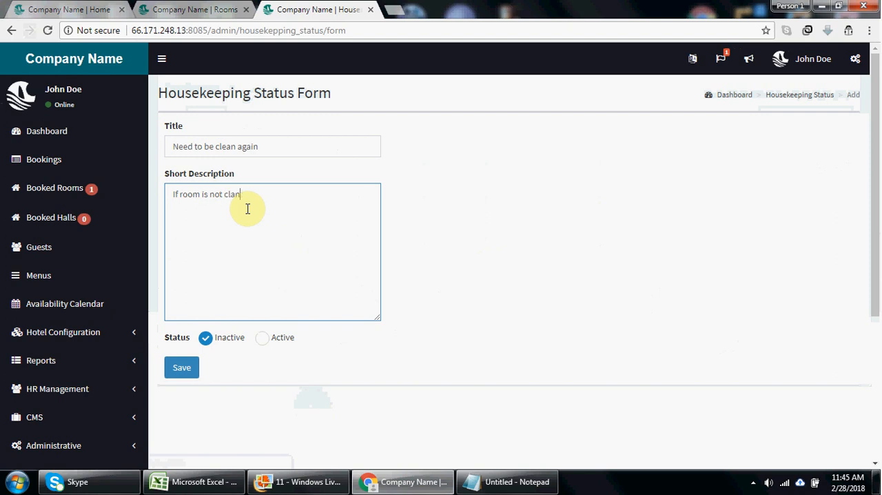
{"action": "type", "text": "ed up to satifsfactory l"}
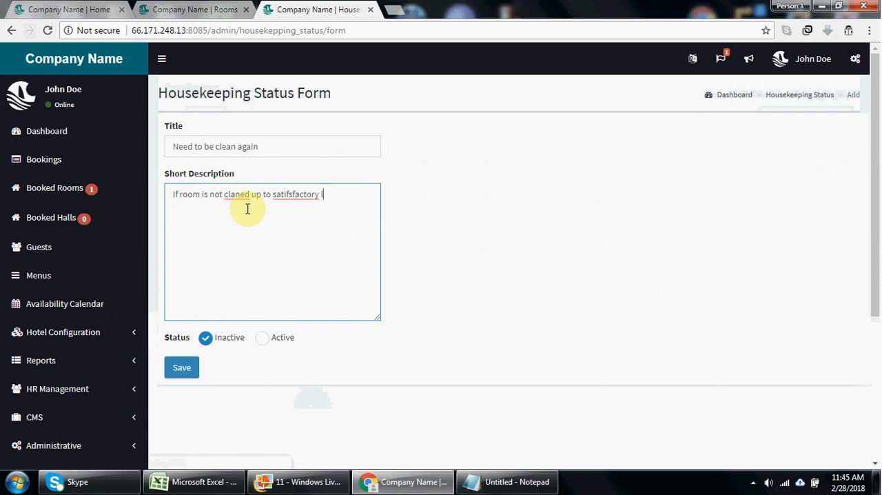
{"action": "type", "text": "evel we can assign this "}
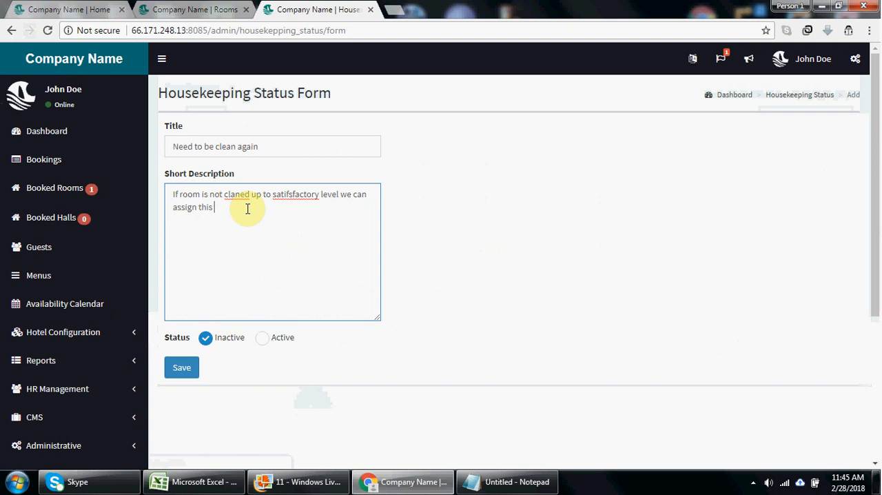
{"action": "type", "text": "house keeping status to room"}
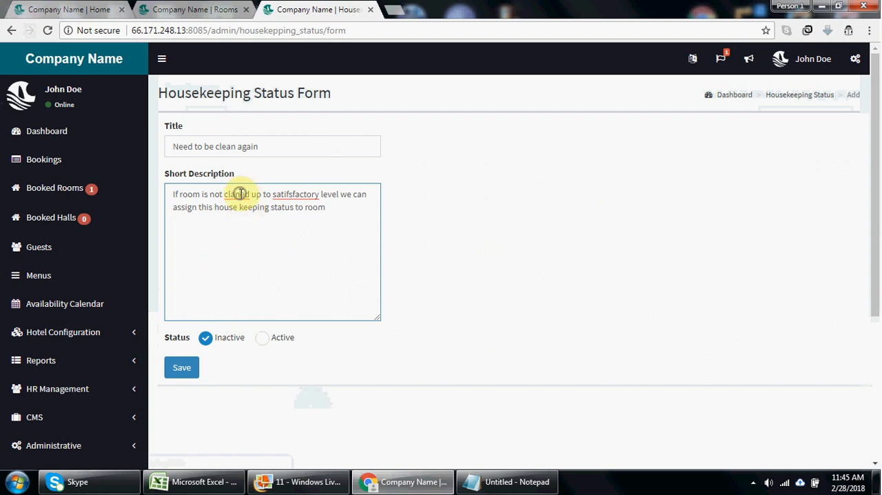
- Correct the two misspelled words in the short description to "cleaned" and "satisfactory", and save the new housekeeping status
{"action": "right_click", "coordinate": [240, 195]}
{"action": "left_click", "coordinate": [231, 195]}
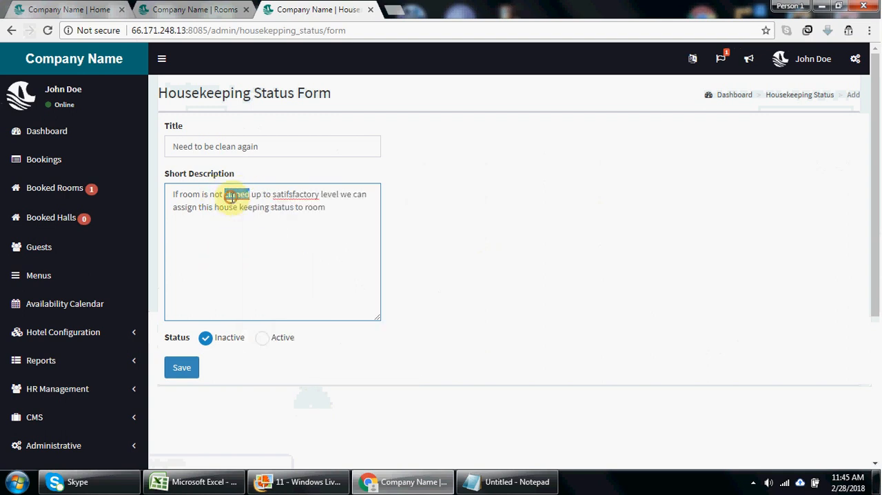
{"action": "right_click", "coordinate": [302, 195]}
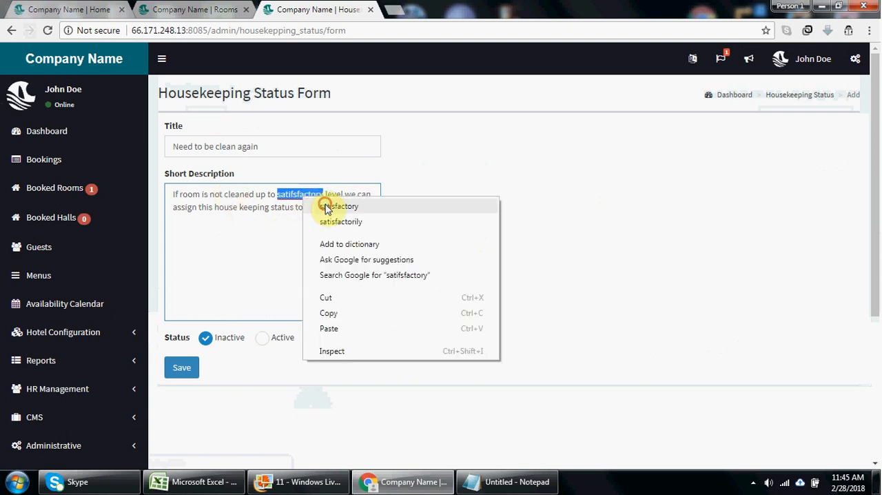
{"action": "left_click", "coordinate": [328, 201]}
{"action": "left_click", "coordinate": [185, 366]}
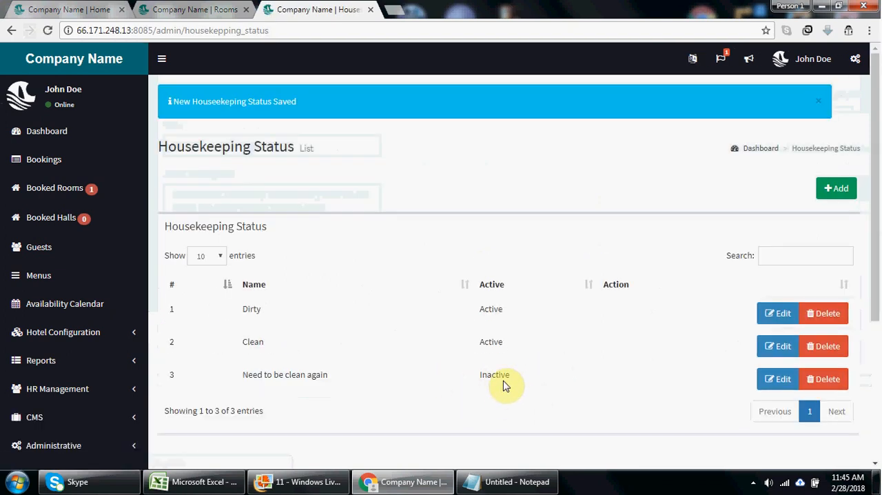
- Edit the "Need to be clean again" housekeeping status to make it Active, and save it
{"action": "left_click", "coordinate": [777, 381]}
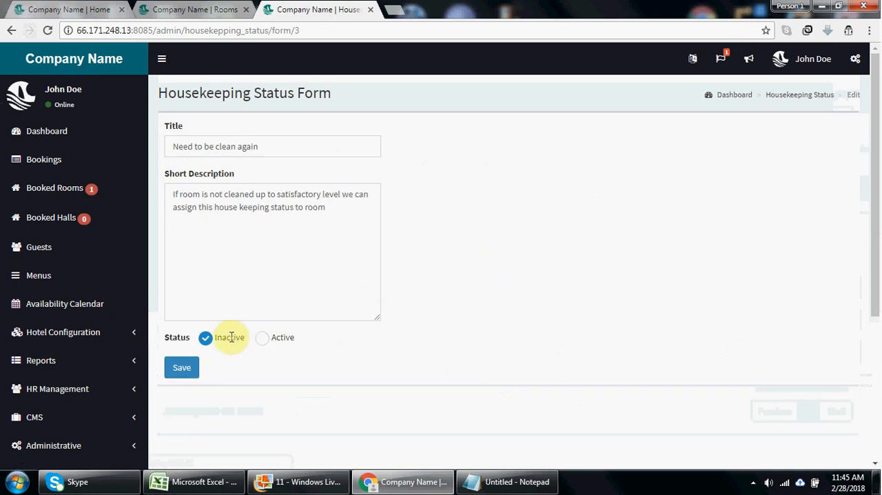
{"action": "left_click", "coordinate": [263, 337]}
{"action": "left_click", "coordinate": [173, 372]}
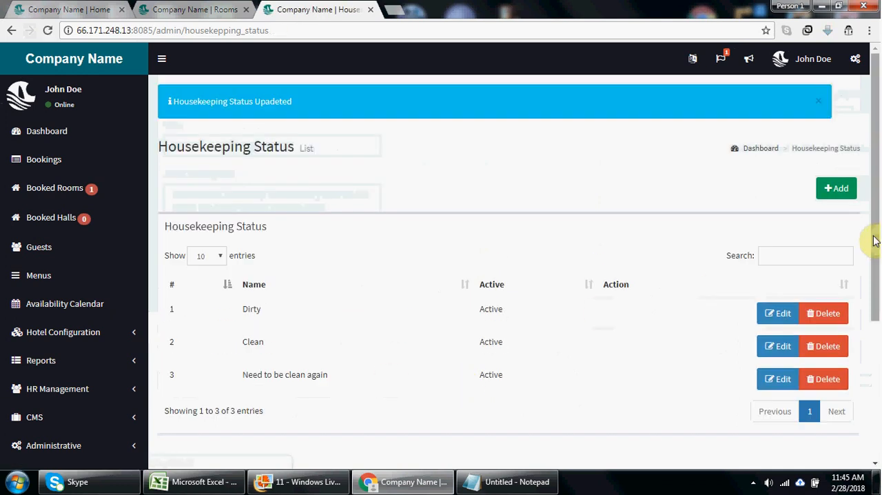
- Return to the hotel's rooms list and open the housekeeping list of room 1
{"action": "left_click_drag", "start_coordinate": [874, 258], "coordinate": [880, 314]}
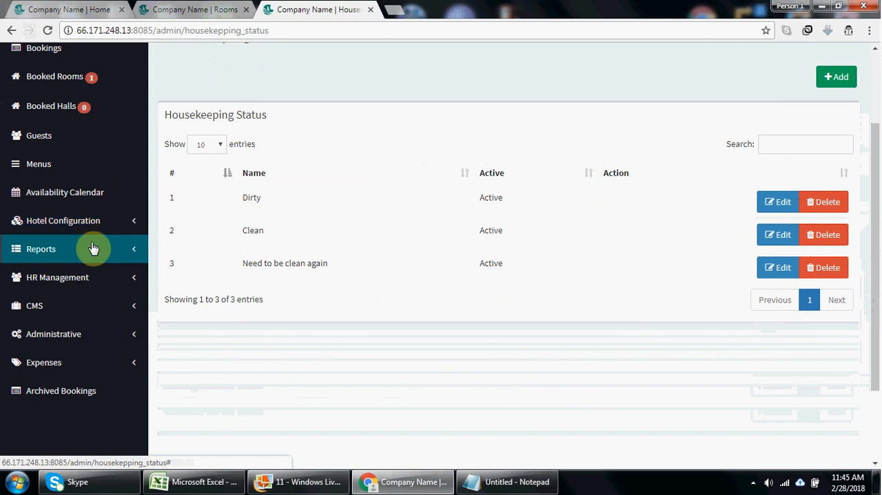
{"action": "left_click", "coordinate": [97, 222]}
{"action": "left_click", "coordinate": [58, 263]}
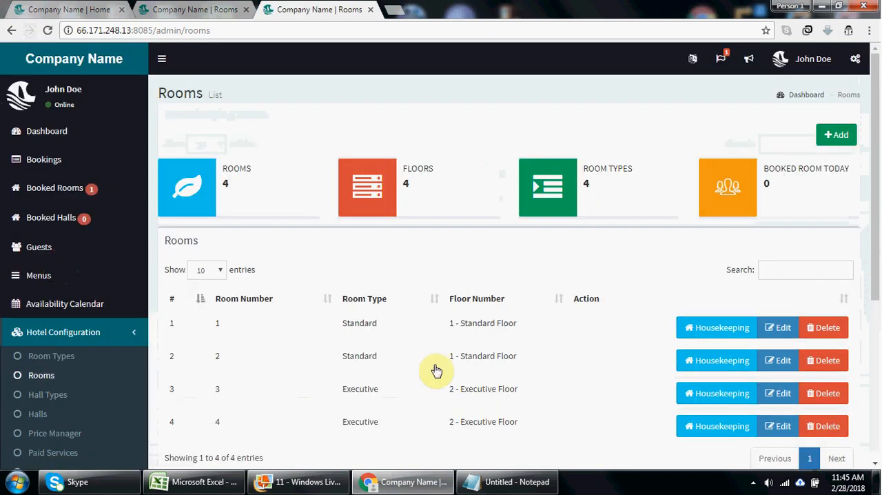
{"action": "left_click", "coordinate": [680, 326]}
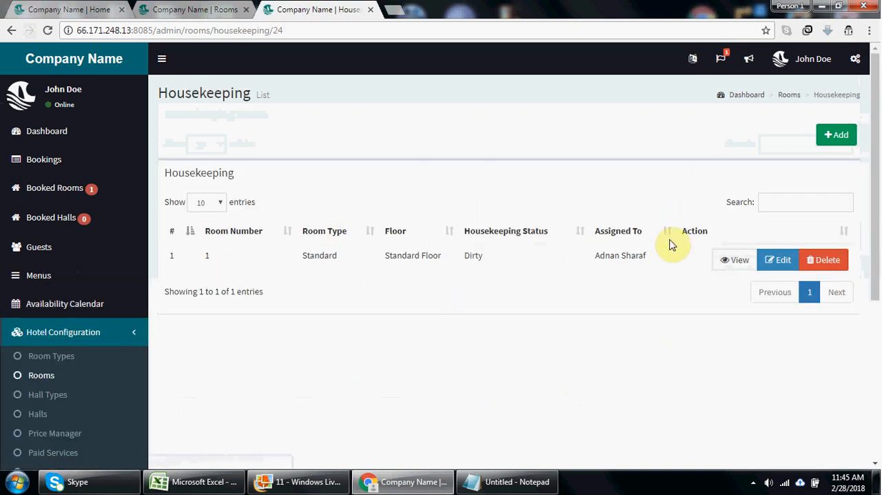
- Open room 1's housekeeping entry for editing, examine the selectable housekeeping statuses, and close the form
{"action": "left_click", "coordinate": [777, 259]}
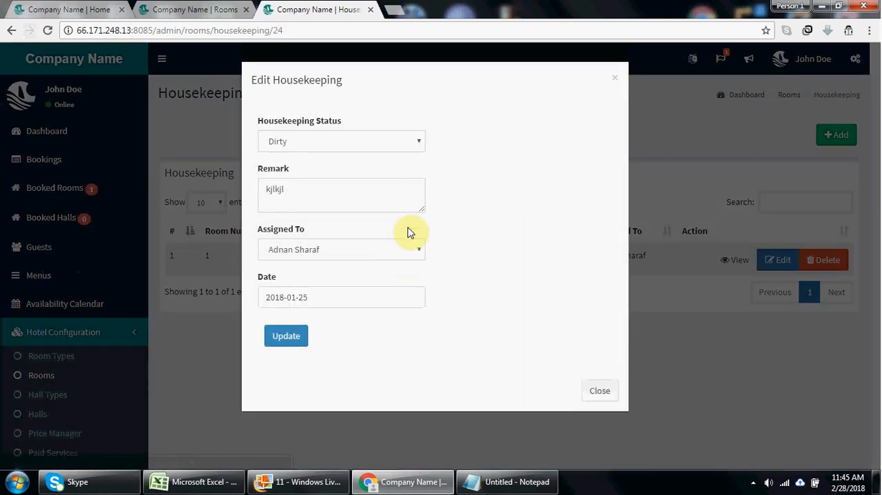
{"action": "left_click", "coordinate": [404, 145]}
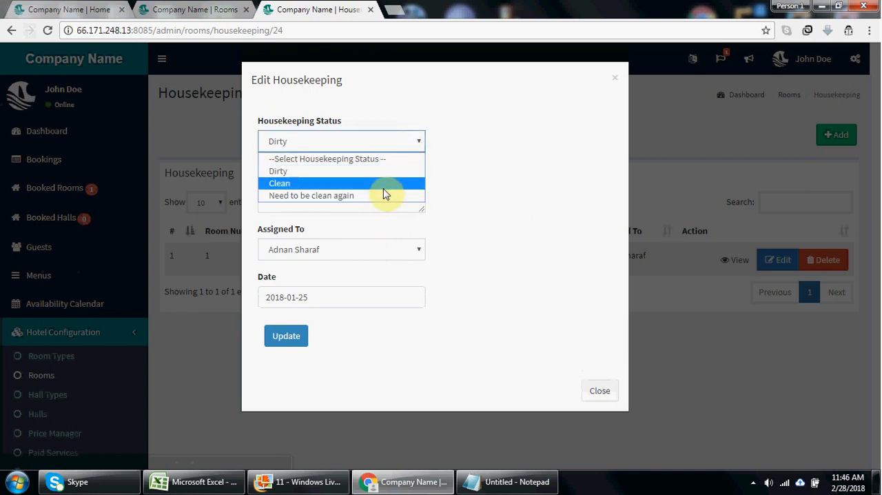
{"action": "left_click", "coordinate": [529, 344]}
{"action": "left_click", "coordinate": [610, 397]}
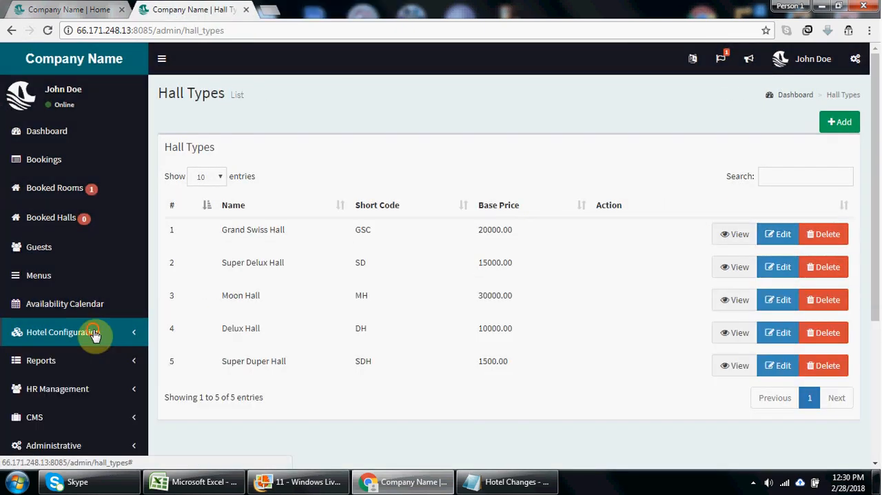
- Open the hall types list in the hotel configuration
{"action": "left_click", "coordinate": [93, 334]}
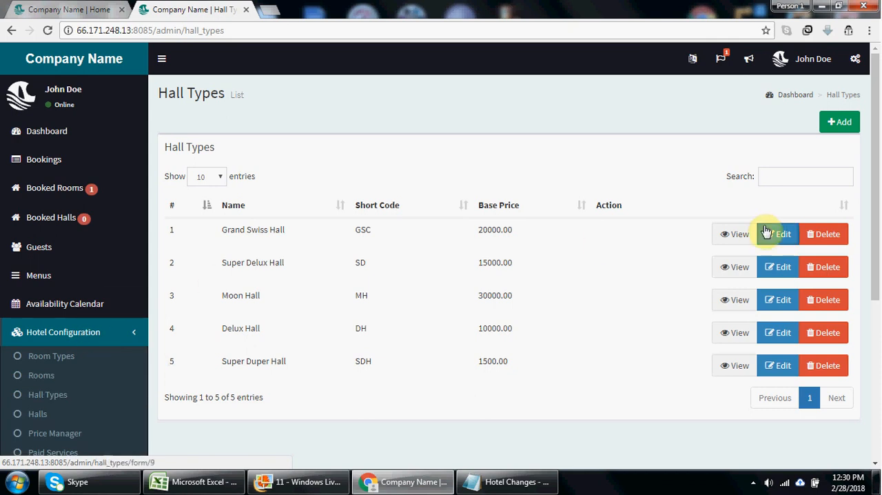
{"action": "left_click_drag", "start_coordinate": [874, 218], "coordinate": [879, 266]}
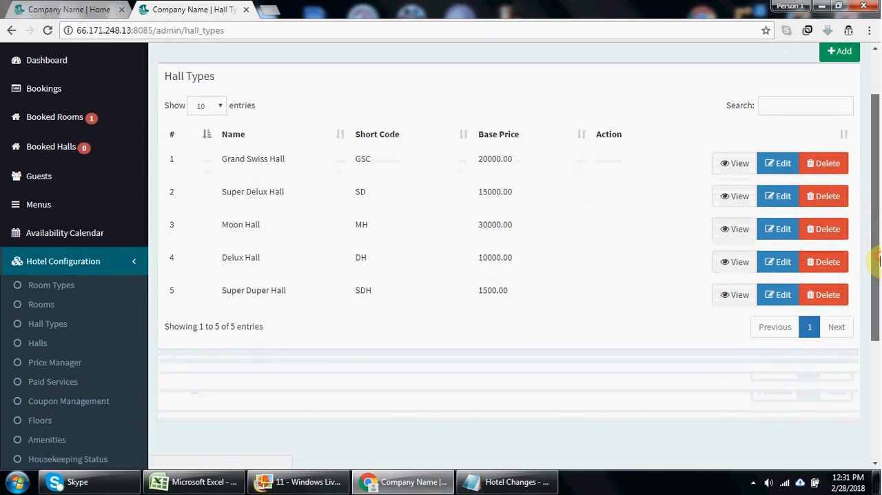
{"action": "left_click", "coordinate": [47, 324]}
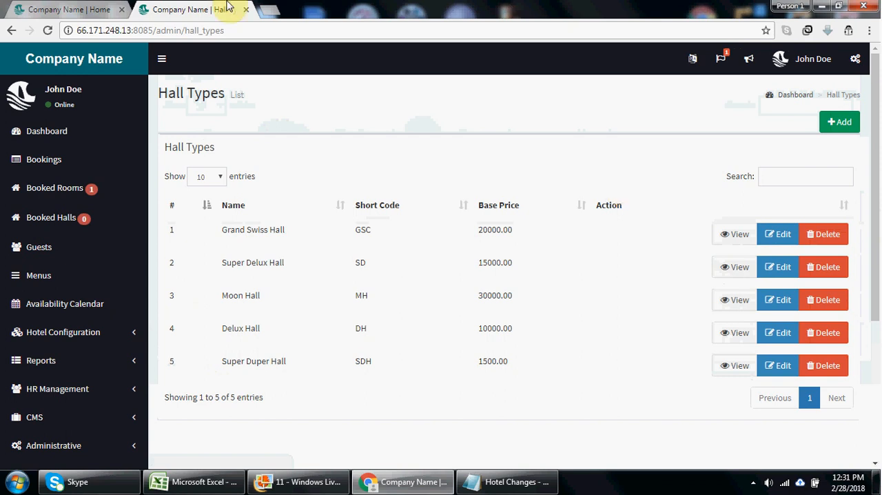
- Check the Room and Hall choices in the public home page's reservation form, and return to the hall types list
{"action": "left_click", "coordinate": [48, 7]}
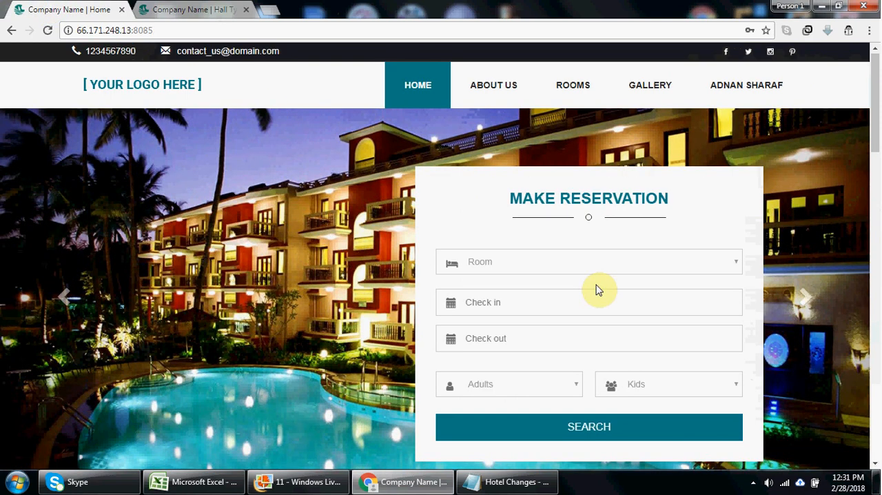
{"action": "left_click", "coordinate": [603, 269]}
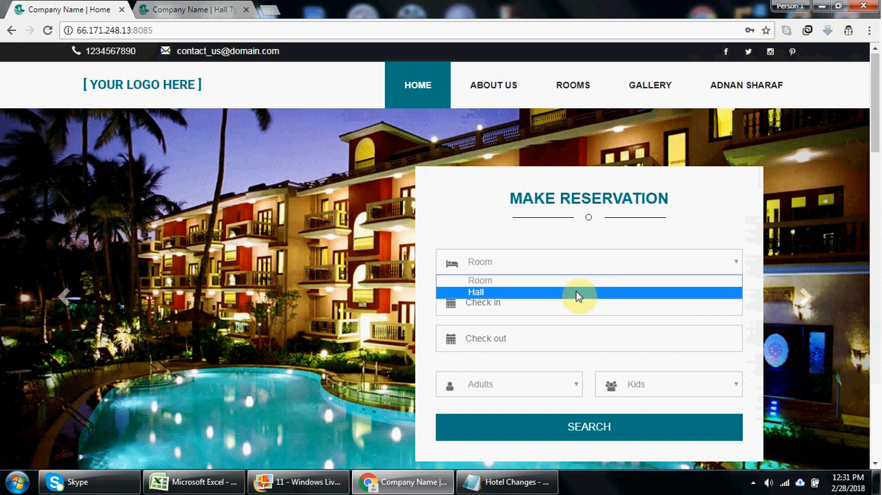
{"action": "left_click", "coordinate": [486, 231]}
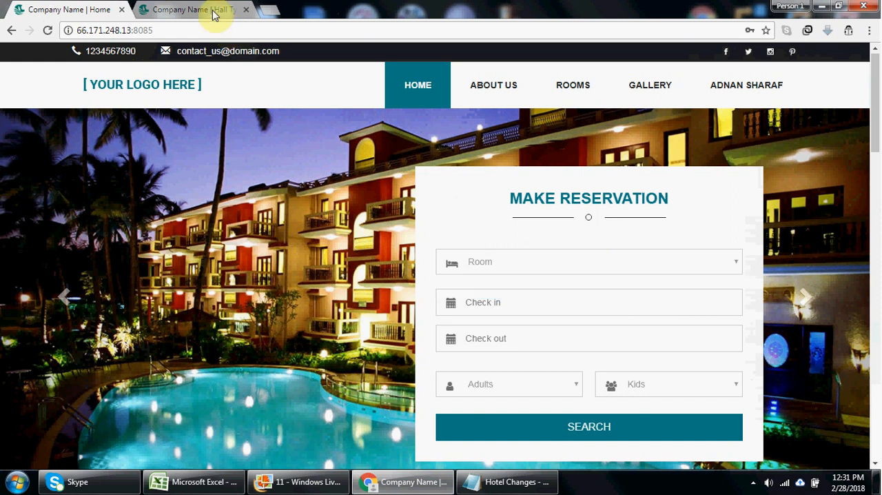
{"action": "left_click", "coordinate": [219, 12]}
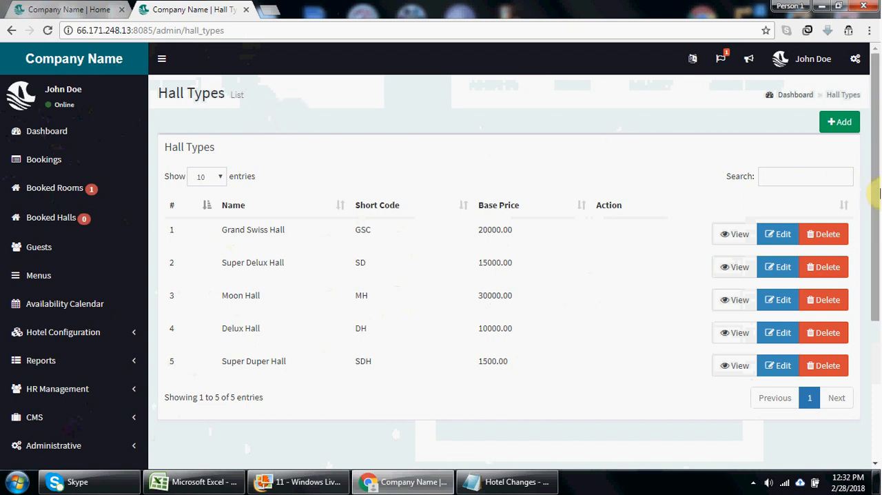
- Review the hall types list and the blank form for adding a hall type, and go back to the list
{"action": "left_click_drag", "start_coordinate": [875, 197], "coordinate": [878, 228]}
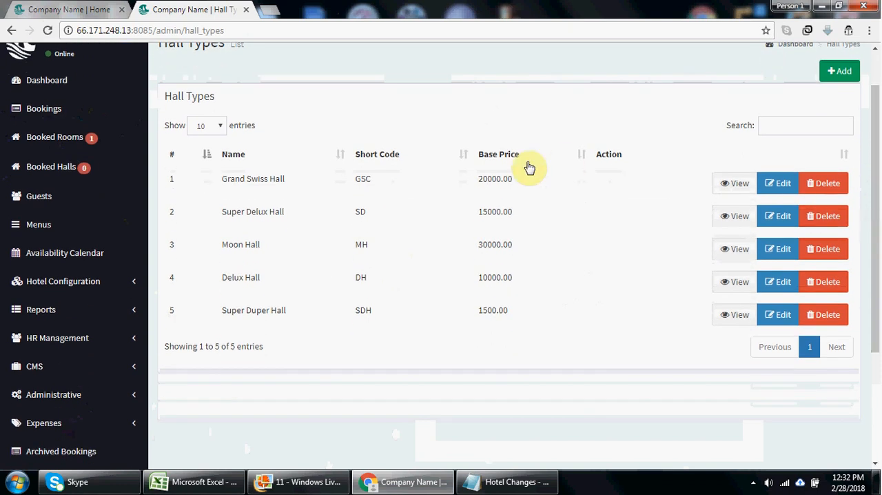
{"action": "left_click_drag", "start_coordinate": [877, 158], "coordinate": [878, 149]}
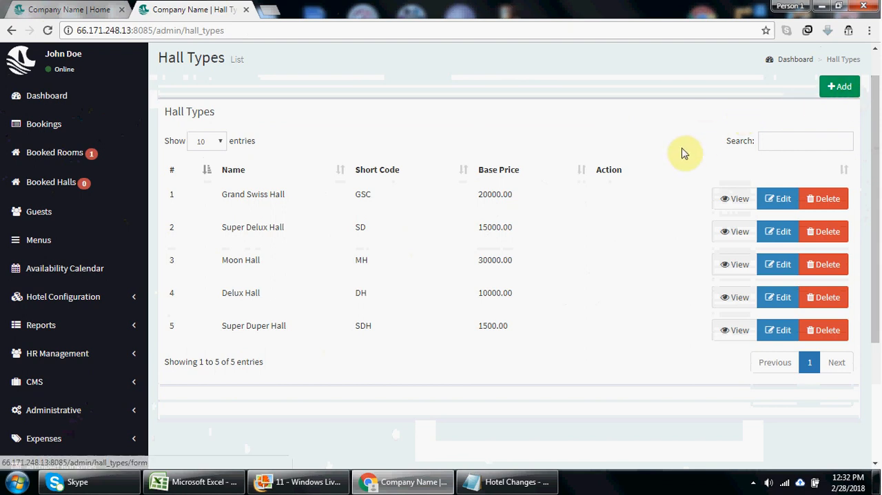
{"action": "left_click", "coordinate": [840, 88]}
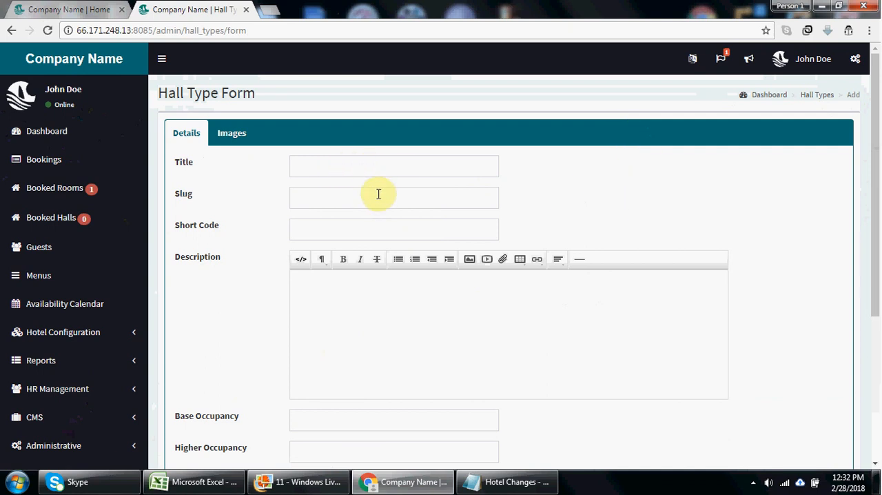
{"action": "left_click", "coordinate": [111, 335]}
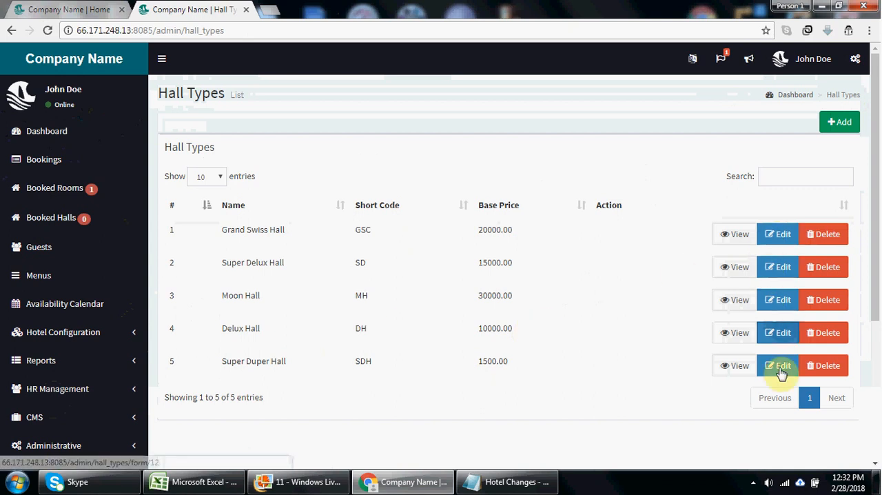
- Open the Super Duper Hall type for editing and review its description, occupancy, amenities and base price
{"action": "left_click", "coordinate": [778, 366]}
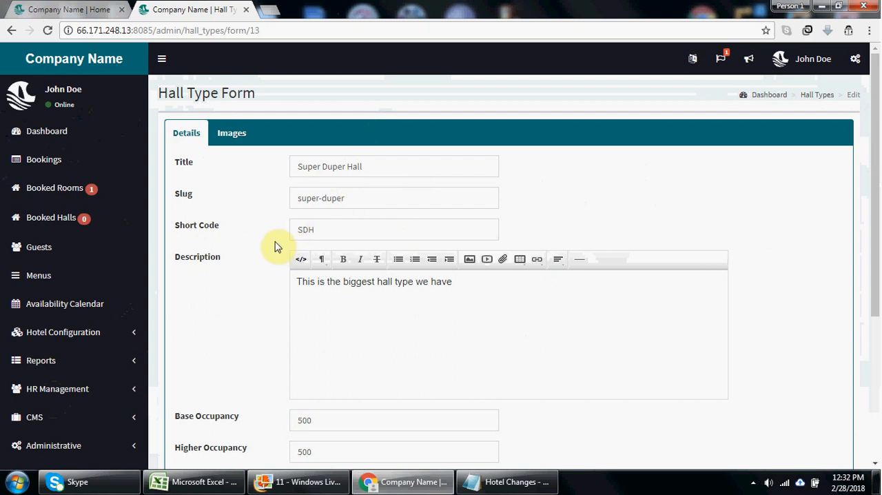
{"action": "left_click_drag", "start_coordinate": [879, 207], "coordinate": [880, 303]}
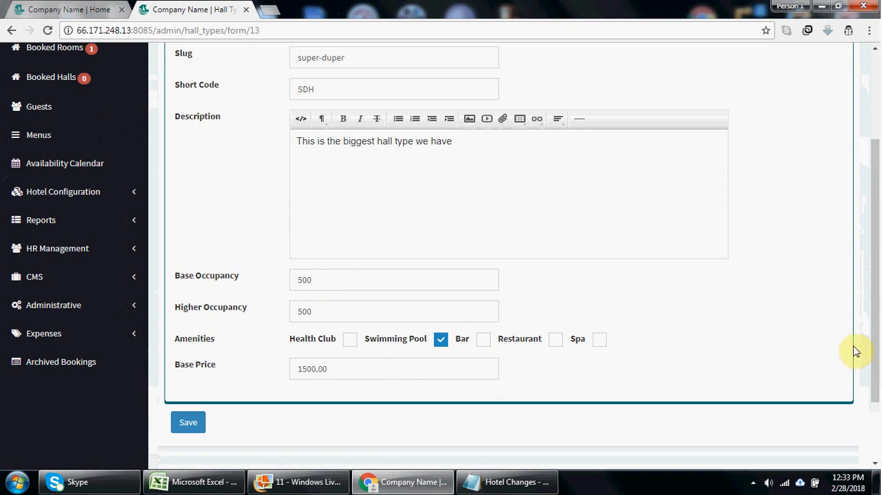
- Review the Super Duper Hall type's details once more and save the hall type
{"action": "left_click", "coordinate": [121, 199]}
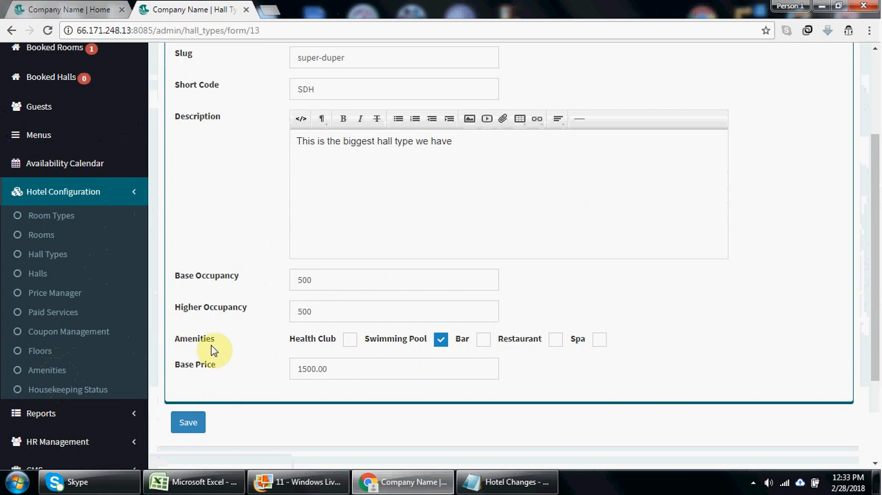
{"action": "mouse_move", "coordinate": [875, 344]}
{"action": "left_mouse_down"}
{"action": "mouse_move", "coordinate": [877, 286]}
{"action": "mouse_move", "coordinate": [877, 330]}
{"action": "left_mouse_up"}
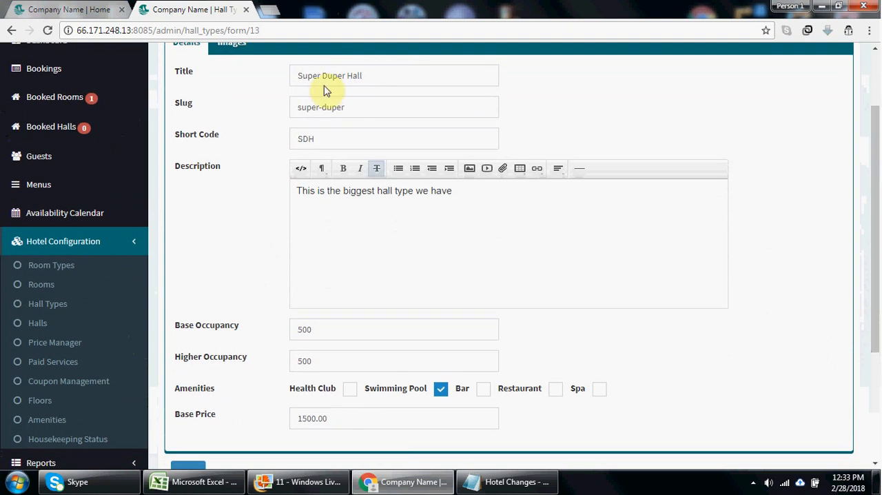
{"action": "left_click_drag", "start_coordinate": [874, 207], "coordinate": [879, 267]}
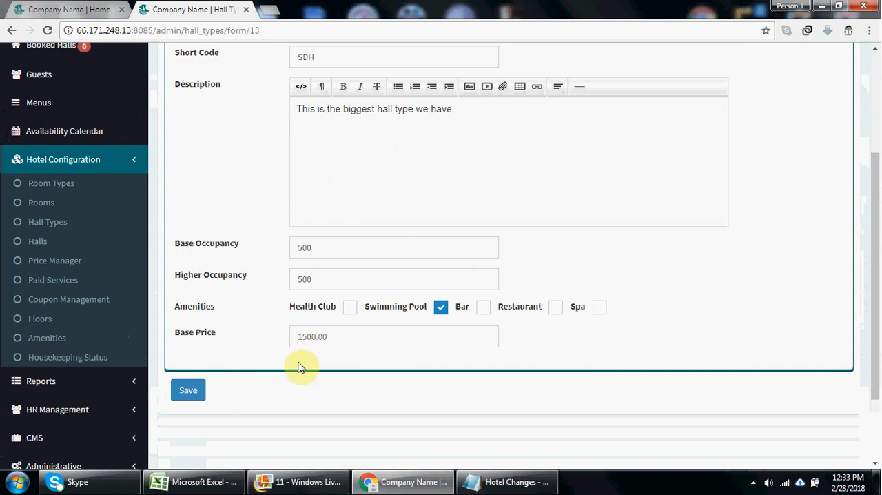
{"action": "left_click", "coordinate": [186, 398]}
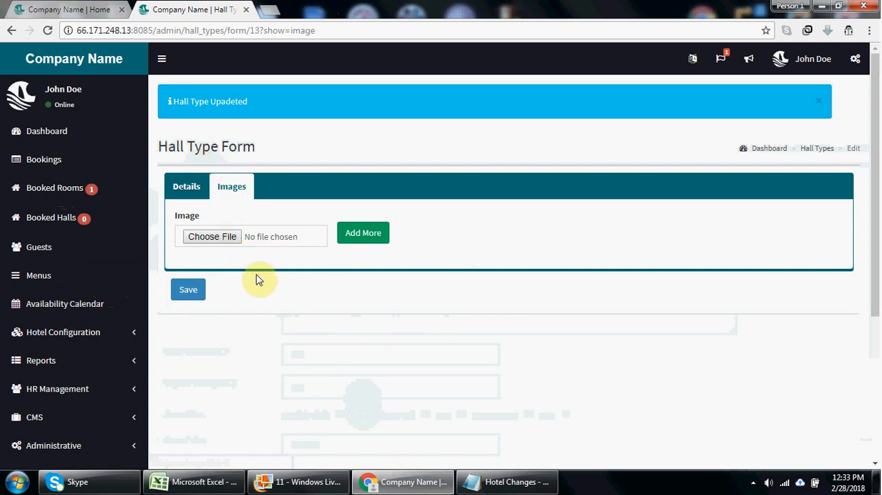
- Search the public home page for a hall with check-in and check-out on 2018-02-28, and review the halls offered
{"action": "left_click", "coordinate": [40, 7]}
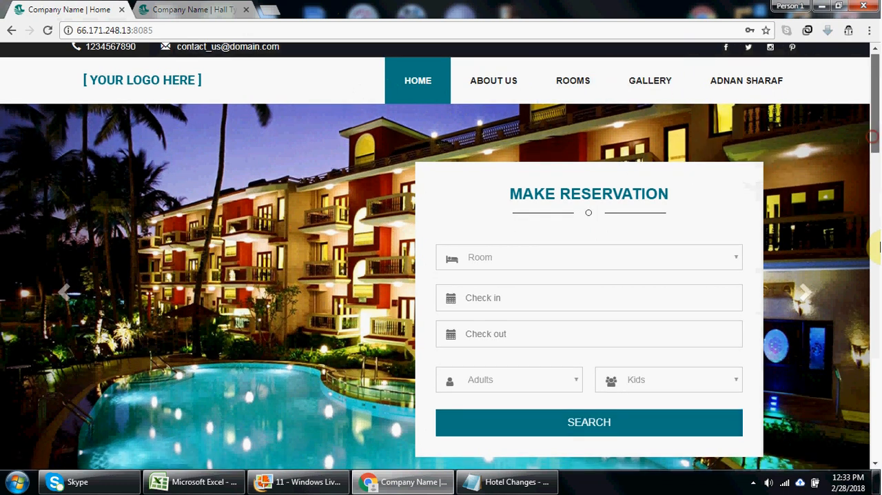
{"action": "left_click_drag", "start_coordinate": [877, 142], "coordinate": [875, 167]}
{"action": "left_click", "coordinate": [561, 223]}
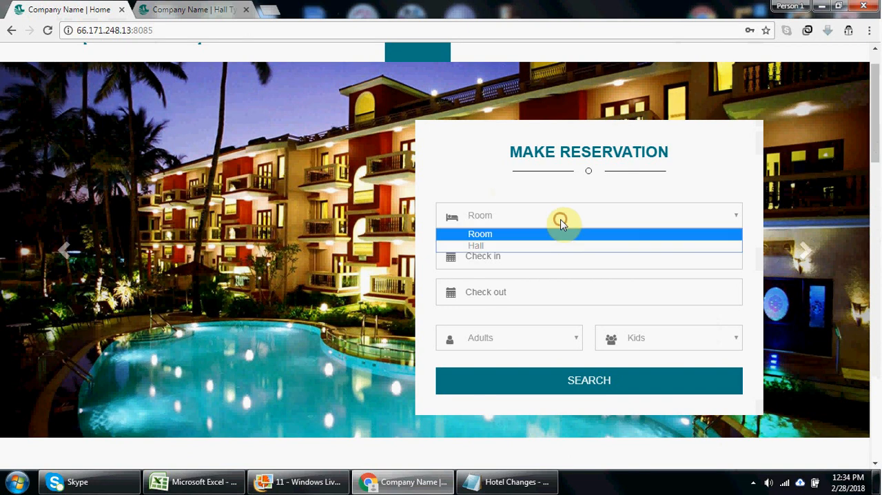
{"action": "left_click", "coordinate": [549, 246]}
{"action": "left_click", "coordinate": [531, 251]}
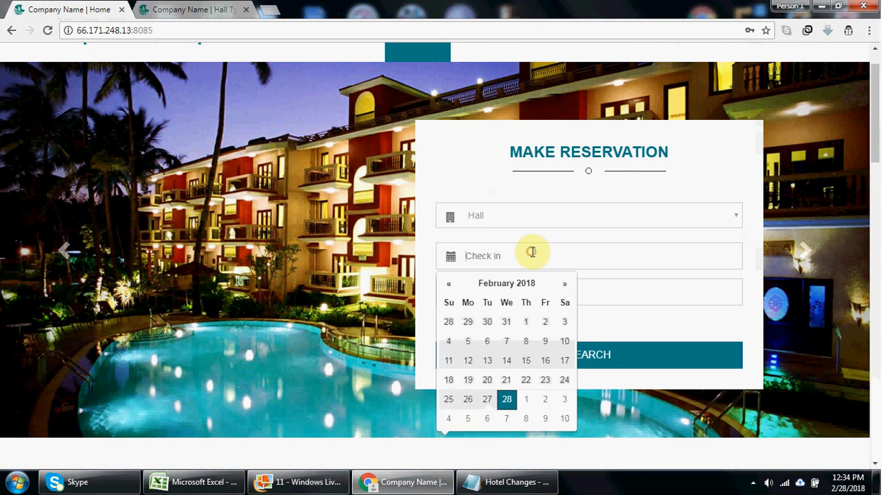
{"action": "left_click", "coordinate": [509, 399]}
{"action": "left_click", "coordinate": [518, 295]}
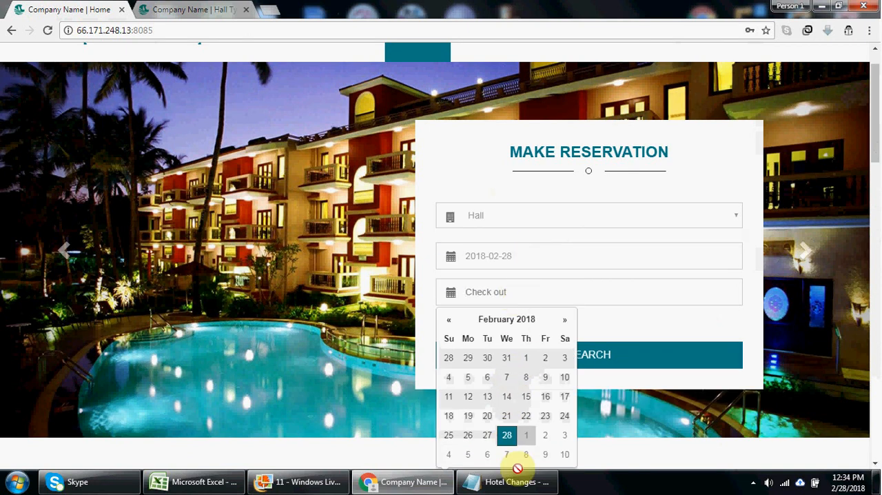
{"action": "left_click", "coordinate": [509, 437]}
{"action": "left_click", "coordinate": [550, 364]}
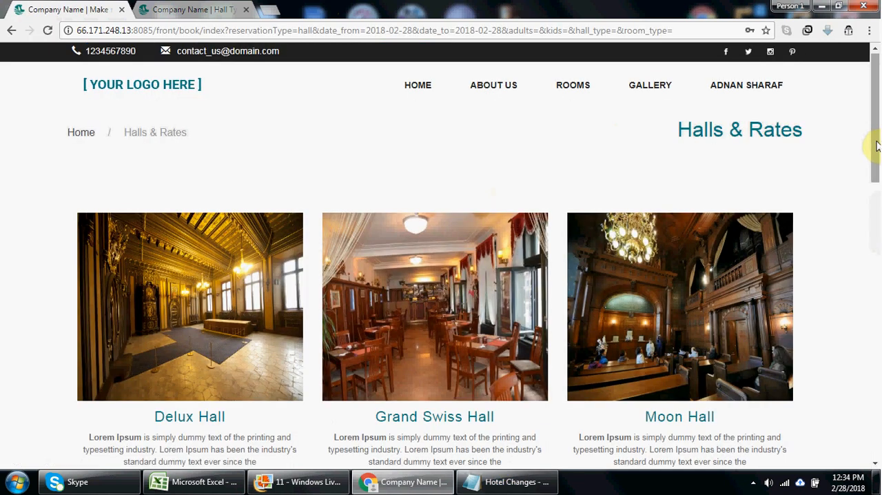
{"action": "left_click_drag", "start_coordinate": [875, 137], "coordinate": [876, 302]}
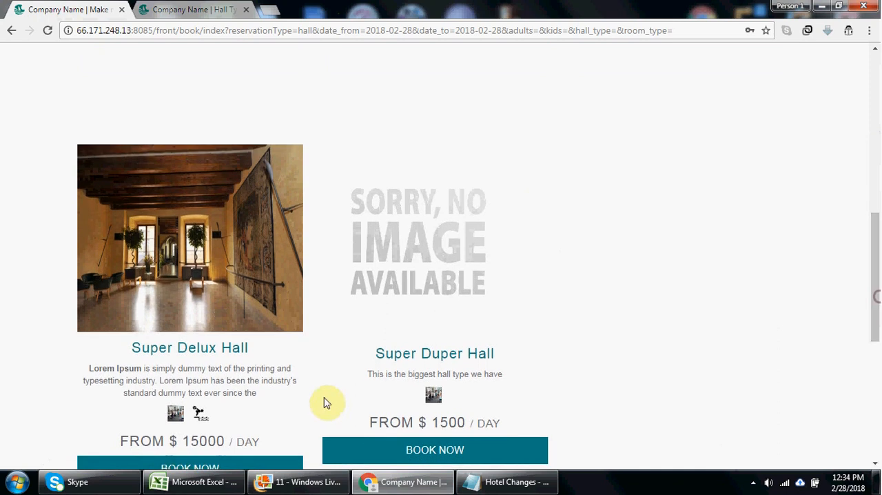
- Return to the admin area's hall types list and check the edit and delete actions for Super Duper Hall
{"action": "left_click", "coordinate": [188, 7]}
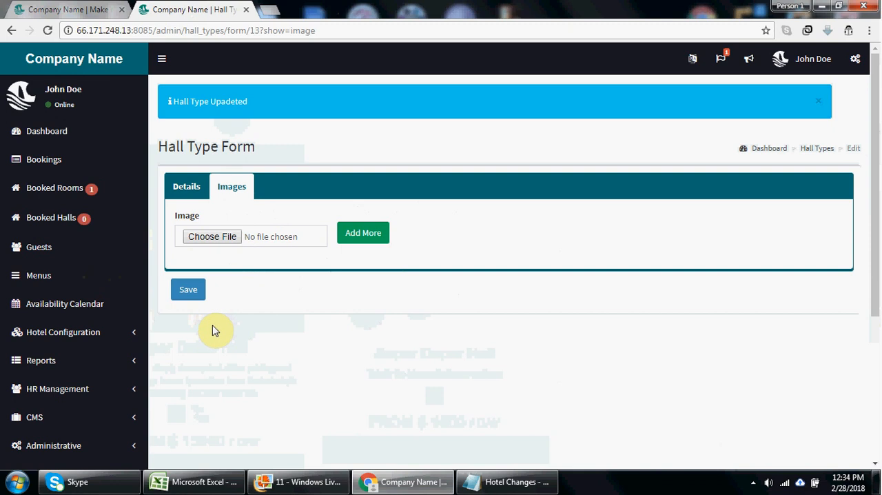
{"action": "left_click", "coordinate": [104, 334]}
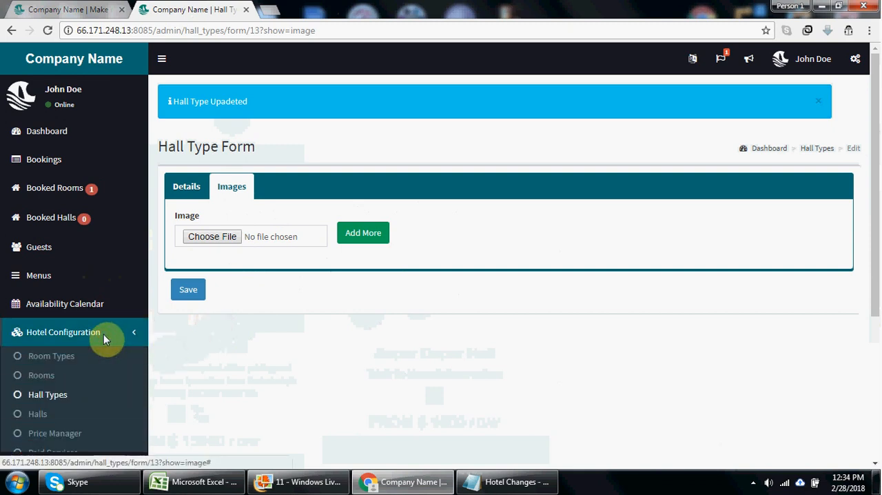
{"action": "left_click", "coordinate": [53, 393]}
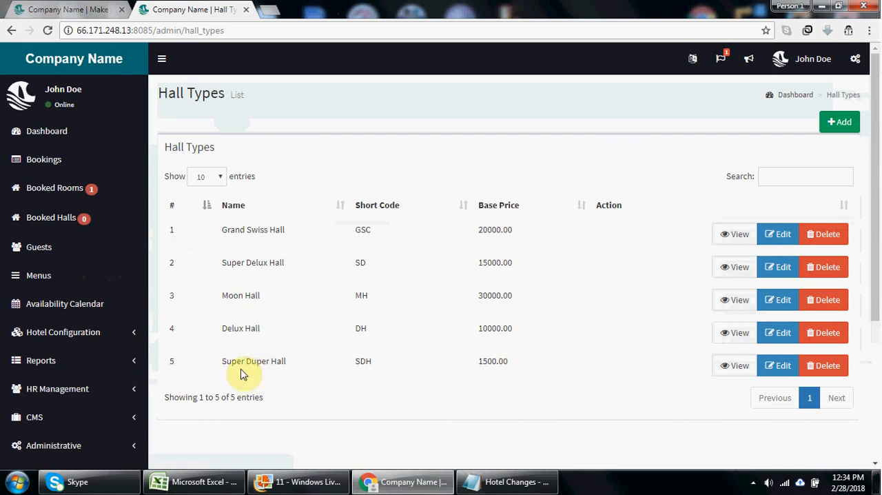
{"action": "left_click_drag", "start_coordinate": [876, 311], "coordinate": [873, 354]}
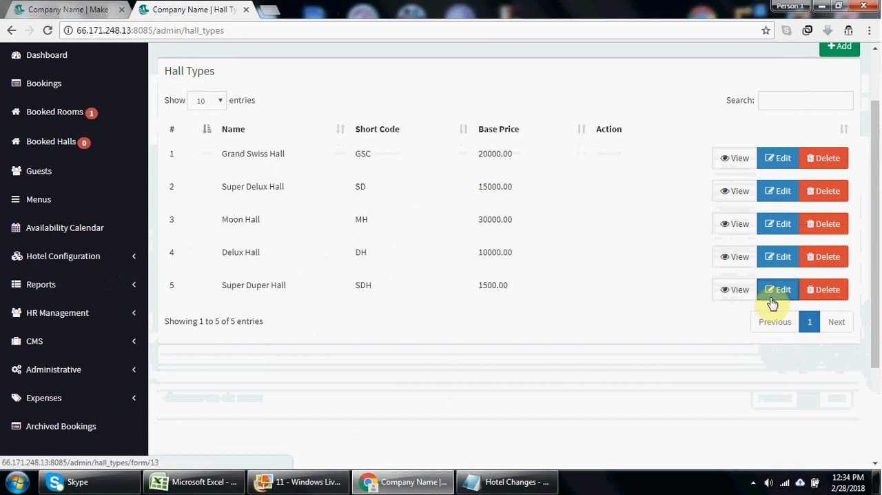
{"action": "left_click", "coordinate": [824, 294]}
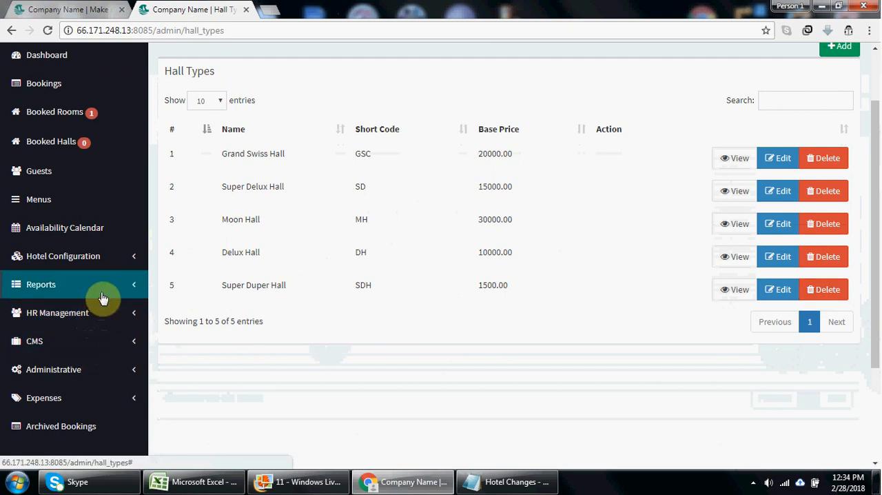
- Open the halls list in the hotel configuration and review its summary and entries
{"action": "left_click", "coordinate": [108, 258]}
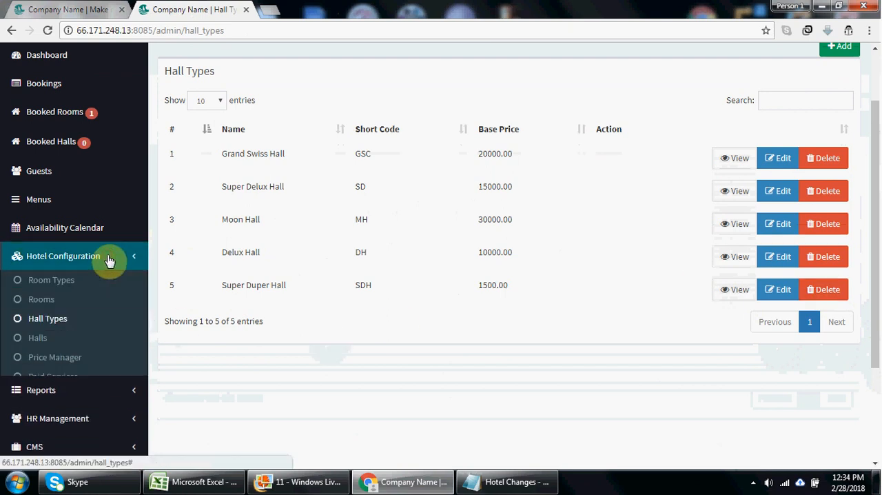
{"action": "left_click", "coordinate": [41, 339]}
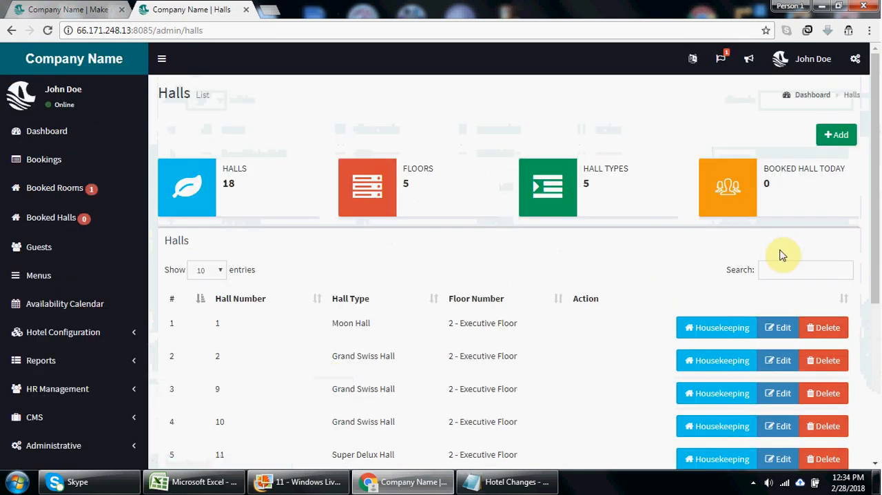
{"action": "mouse_move", "coordinate": [873, 233]}
{"action": "left_mouse_down"}
{"action": "mouse_move", "coordinate": [880, 321]}
{"action": "mouse_move", "coordinate": [873, 250]}
{"action": "left_mouse_up"}
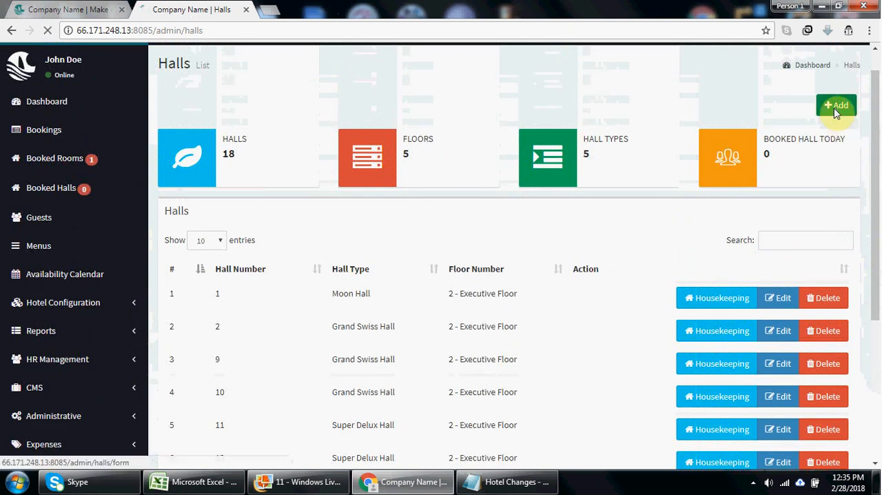
- Start a new hall with 0 Base Floor as its floor and Super Duper Hall as its hall type
{"action": "left_click", "coordinate": [836, 110]}
{"action": "left_click", "coordinate": [382, 142]}
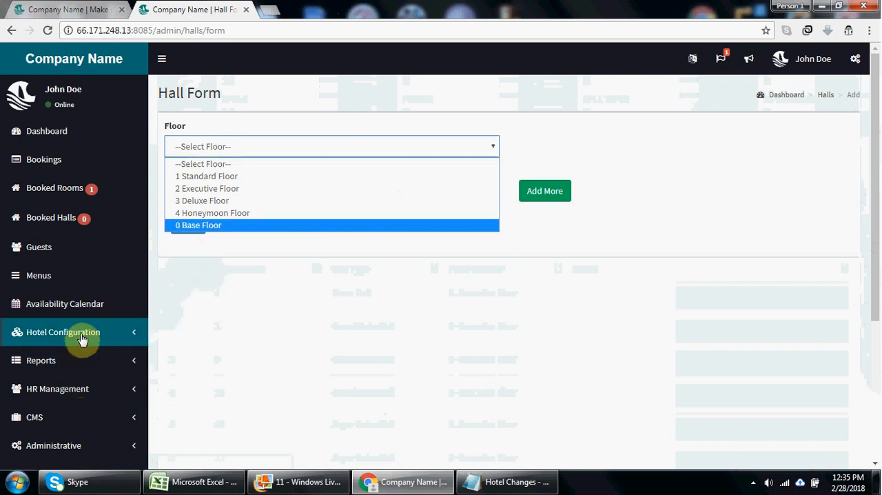
{"action": "left_click", "coordinate": [55, 337]}
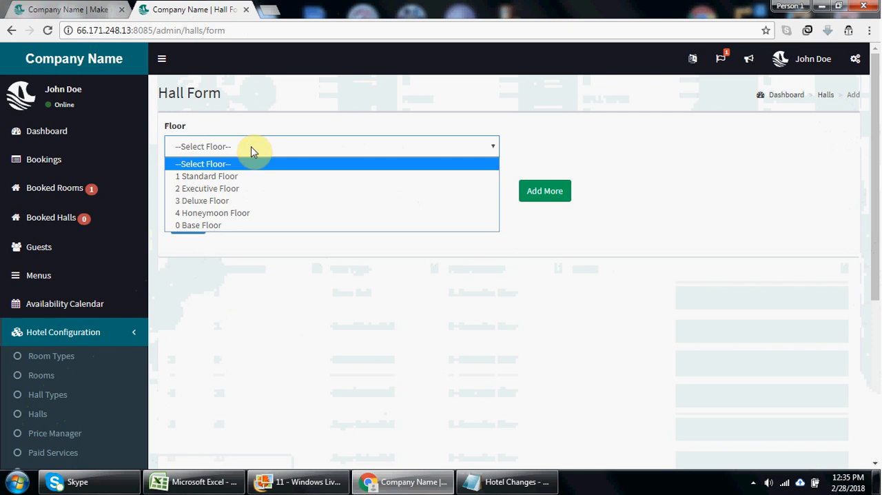
{"action": "left_click", "coordinate": [237, 225]}
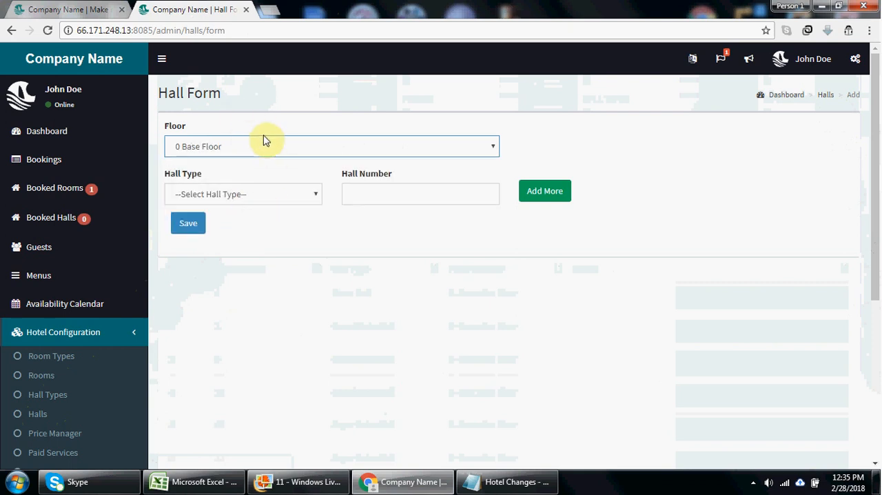
{"action": "left_click", "coordinate": [274, 192]}
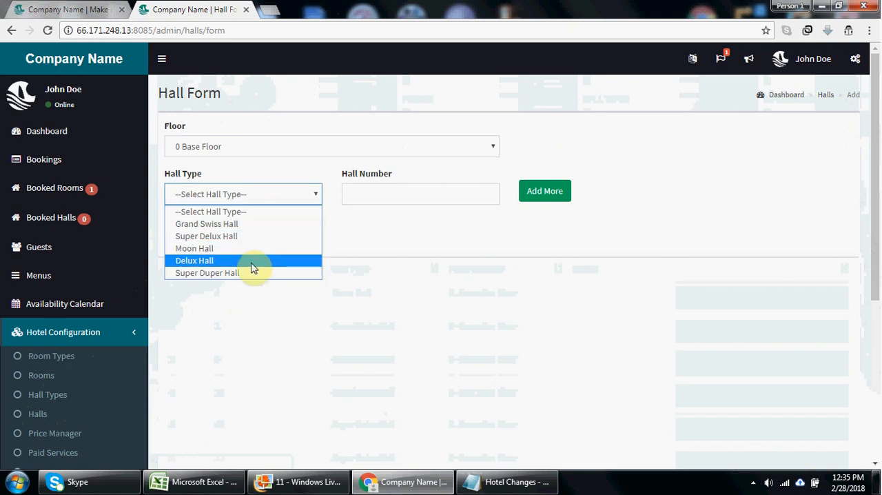
{"action": "left_click", "coordinate": [250, 273]}
- Try hall number 1 for the new hall and add another hall row
{"action": "left_click", "coordinate": [418, 191]}
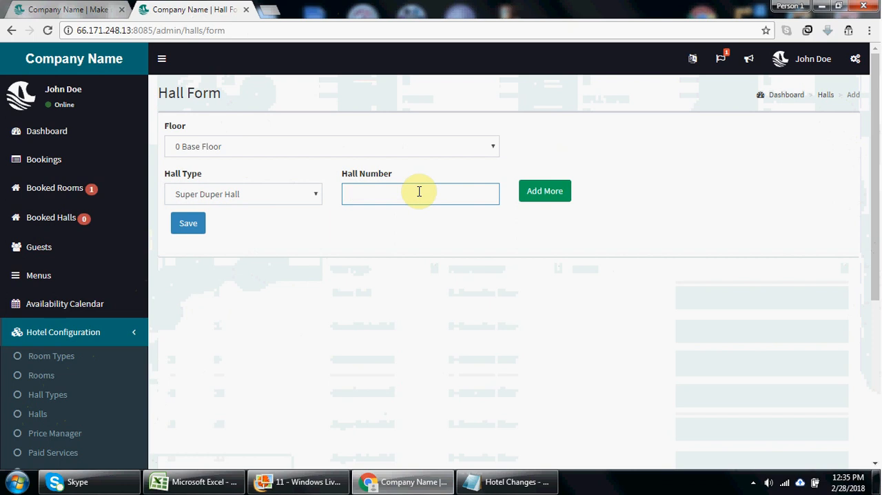
{"action": "type", "text": "1"}
{"action": "left_click", "coordinate": [544, 195]}
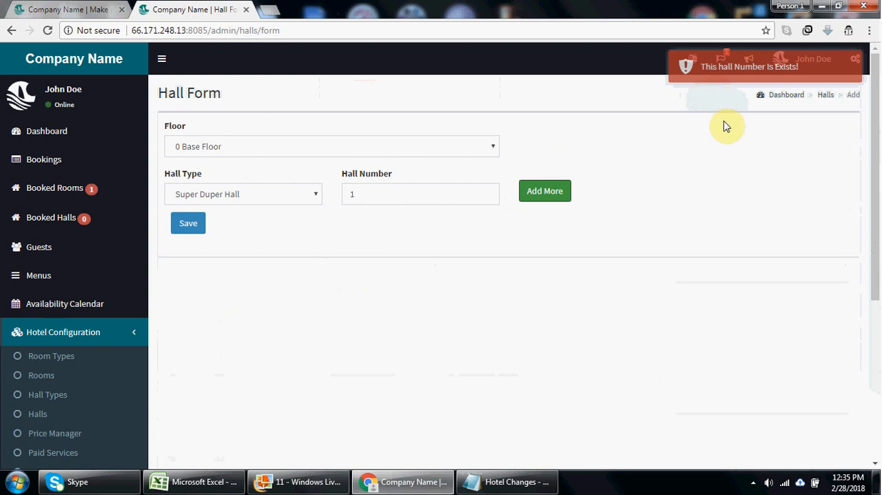
- Set the new hall's number to 20 and save the hall
{"action": "left_click", "coordinate": [389, 200]}
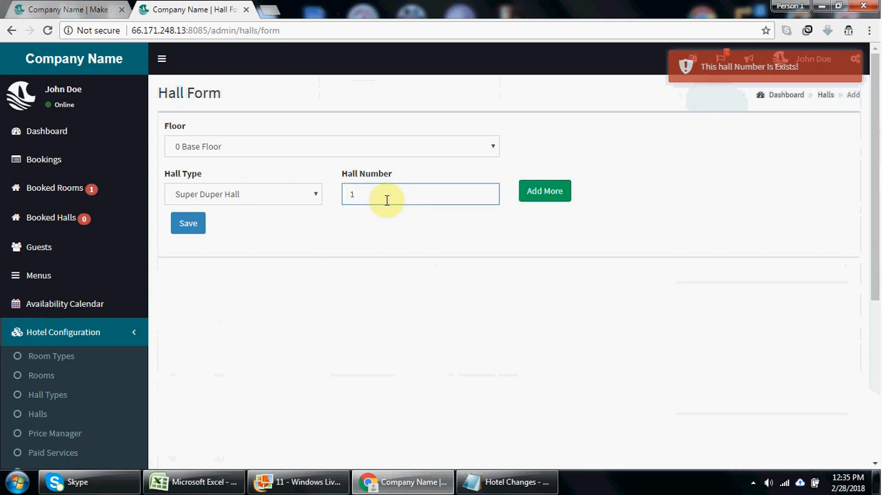
{"action": "key", "text": "BackSpace"}
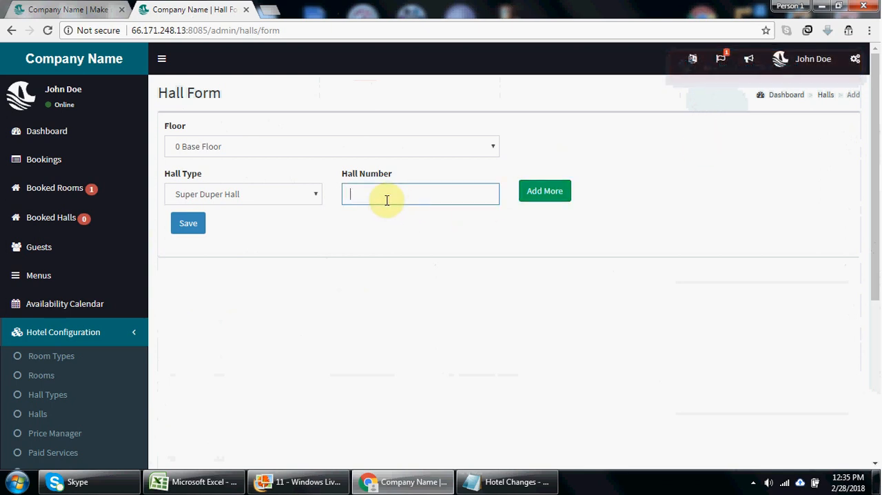
{"action": "type", "text": "20"}
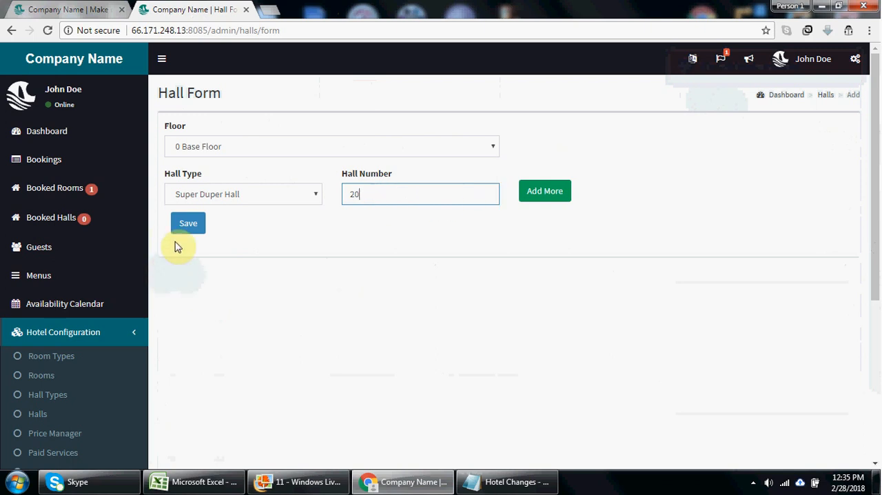
{"action": "left_click", "coordinate": [185, 224]}
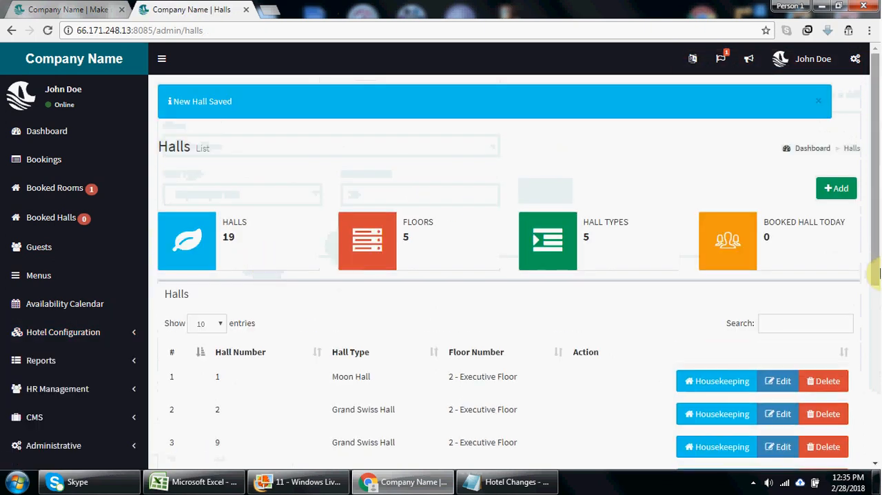
- Show 100 entries in the halls list and look through it for the new hall on the base floor
{"action": "left_click", "coordinate": [215, 324]}
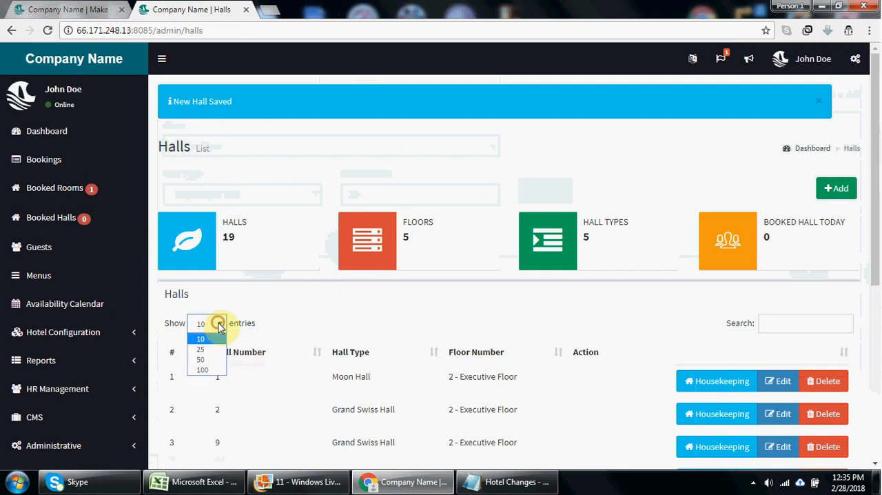
{"action": "left_click", "coordinate": [209, 370]}
{"action": "left_click_drag", "start_coordinate": [876, 197], "coordinate": [875, 463]}
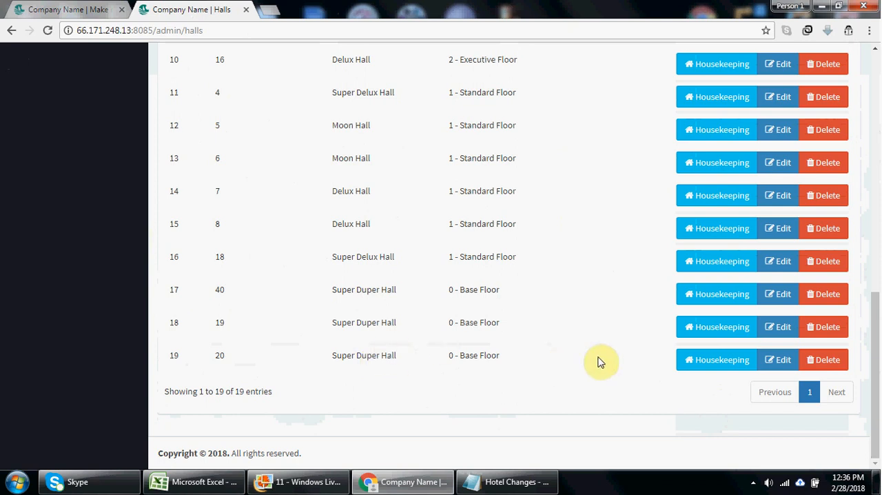
{"action": "left_click_drag", "start_coordinate": [879, 344], "coordinate": [879, 193]}
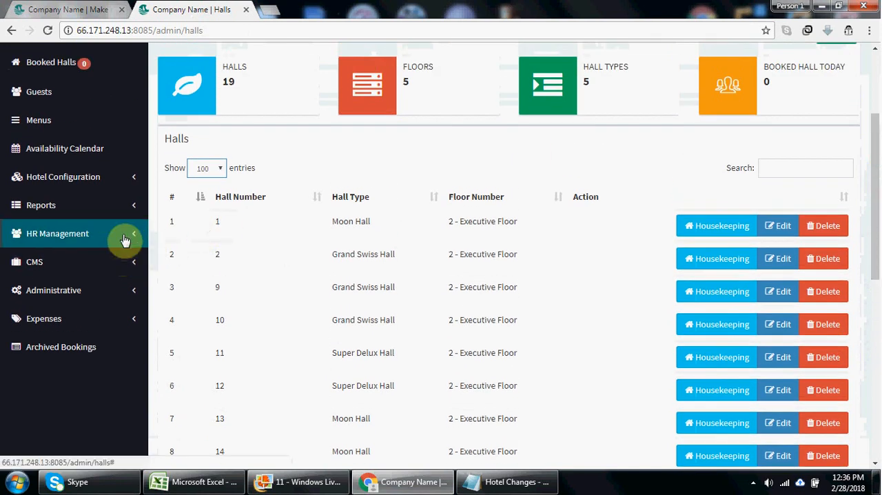
- Open the Standard room type's price entry for editing in the Price Manager under Hotel Configuration
{"action": "left_click", "coordinate": [125, 178]}
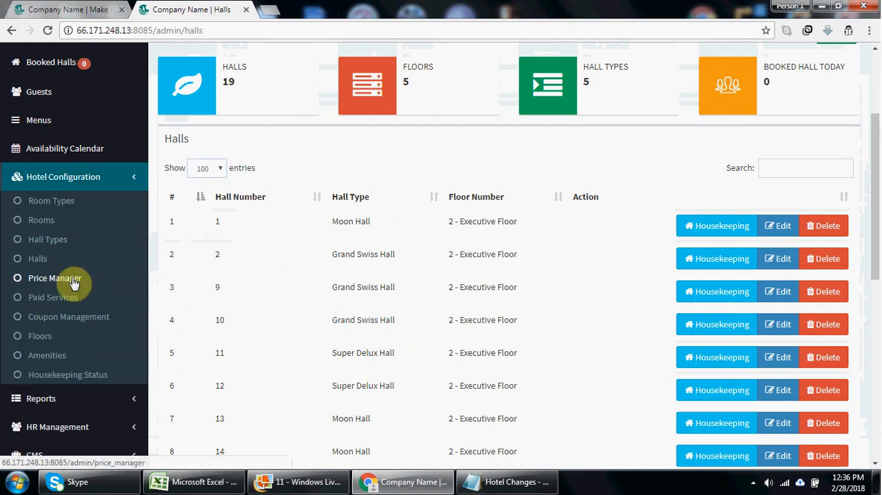
{"action": "left_click", "coordinate": [74, 283]}
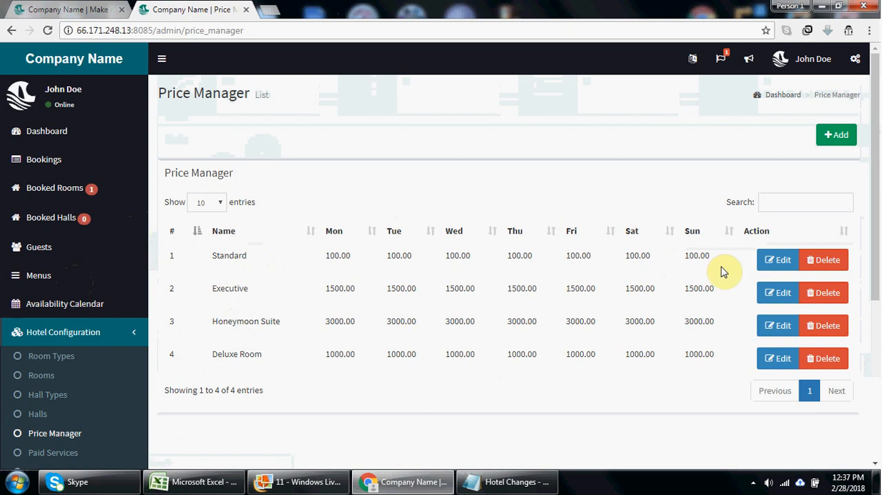
{"action": "left_click", "coordinate": [783, 261]}
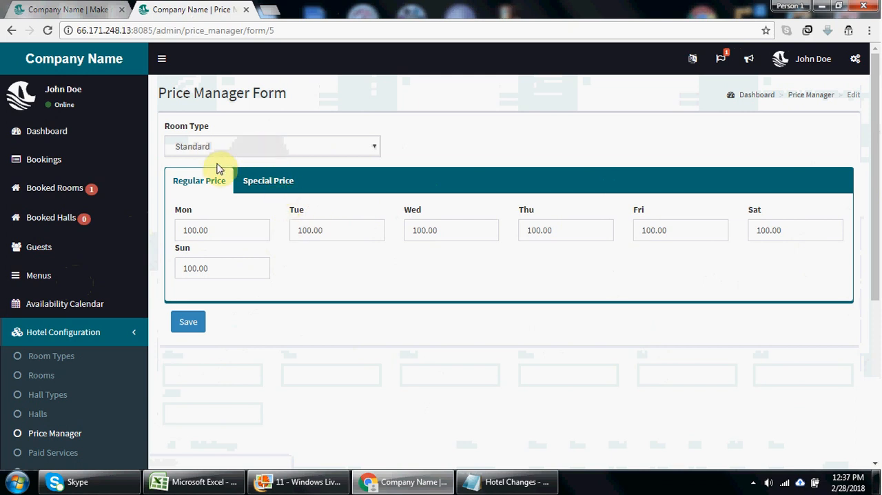
- Set the Standard room's regular prices for Monday through Friday to 110.00 each
{"action": "left_click", "coordinate": [219, 235]}
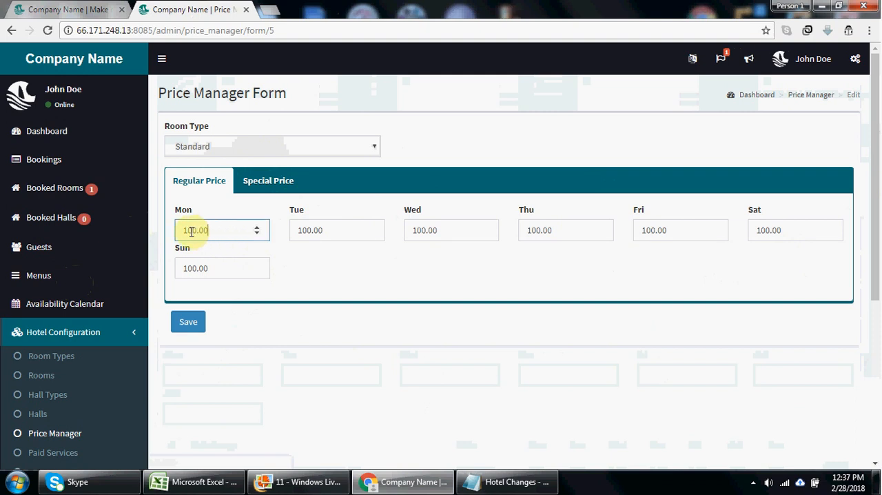
{"action": "key", "text": "BackSpace"}
{"action": "type", "text": "1"}
{"action": "left_click", "coordinate": [304, 232]}
{"action": "key", "text": "BackSpace"}
{"action": "type", "text": "1"}
{"action": "left_click", "coordinate": [420, 235]}
{"action": "key", "text": "BackSpace"}
{"action": "type", "text": "1"}
{"action": "left_click", "coordinate": [537, 230]}
{"action": "key", "text": "BackSpace"}
{"action": "type", "text": "1"}
{"action": "left_click", "coordinate": [645, 230]}
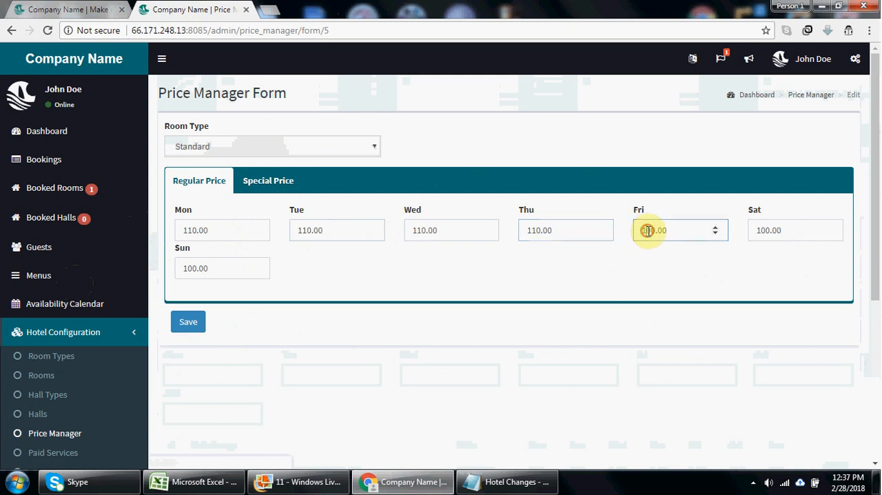
{"action": "key", "text": "BackSpace"}
{"action": "type", "text": "1"}
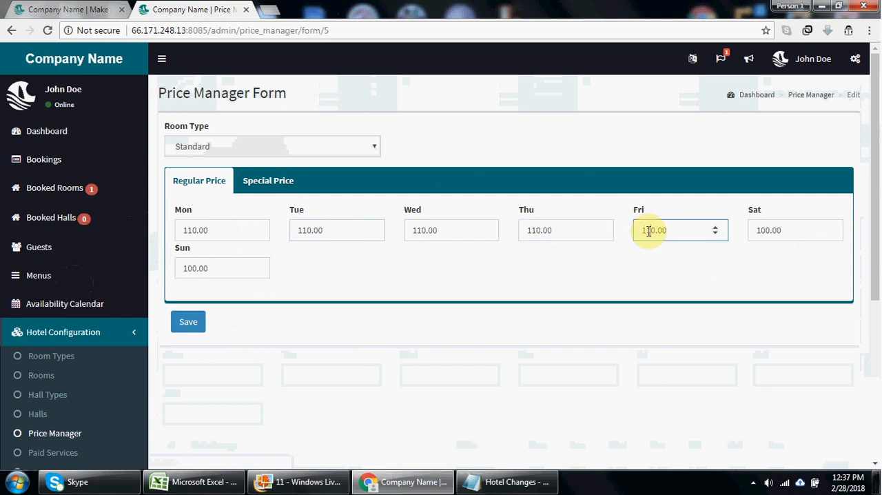
- Set the Standard room's regular Saturday and Sunday prices to 200.00 and save the price entry
{"action": "left_click", "coordinate": [761, 231]}
{"action": "key", "text": "BackSpace"}
{"action": "type", "text": "2"}
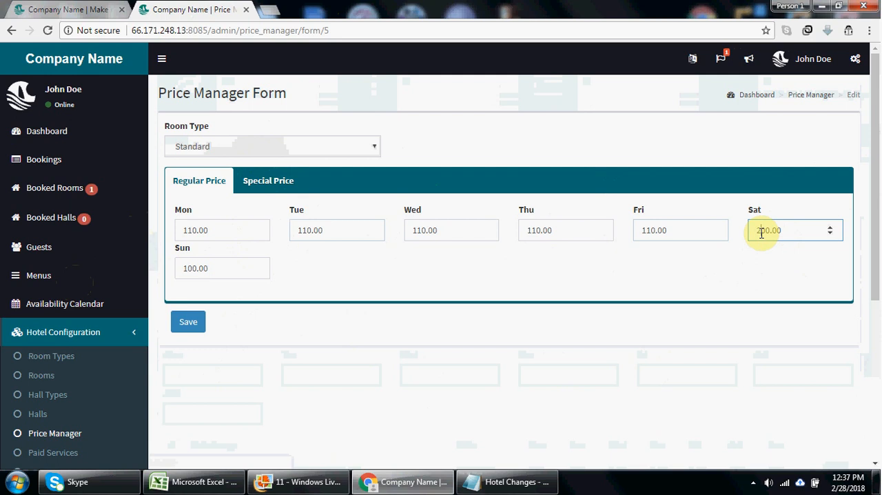
{"action": "left_click", "coordinate": [187, 268]}
{"action": "key", "text": "BackSpace"}
{"action": "type", "text": "2"}
{"action": "left_click", "coordinate": [188, 324]}
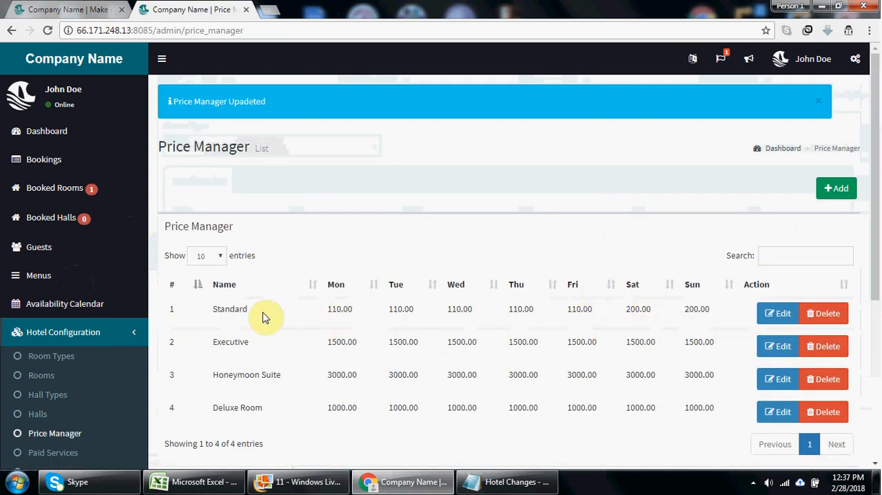
- Reopen the Standard price entry and look over its special price form and list of date ranges
{"action": "left_click", "coordinate": [779, 313]}
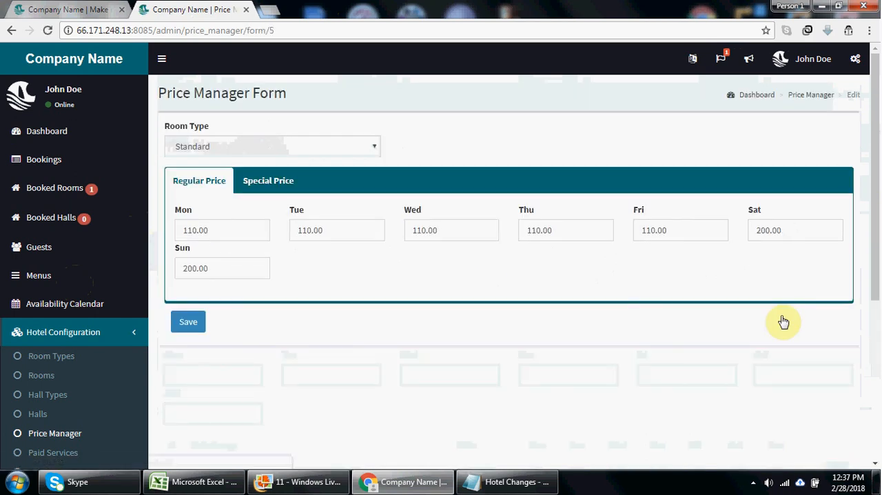
{"action": "left_click", "coordinate": [268, 188]}
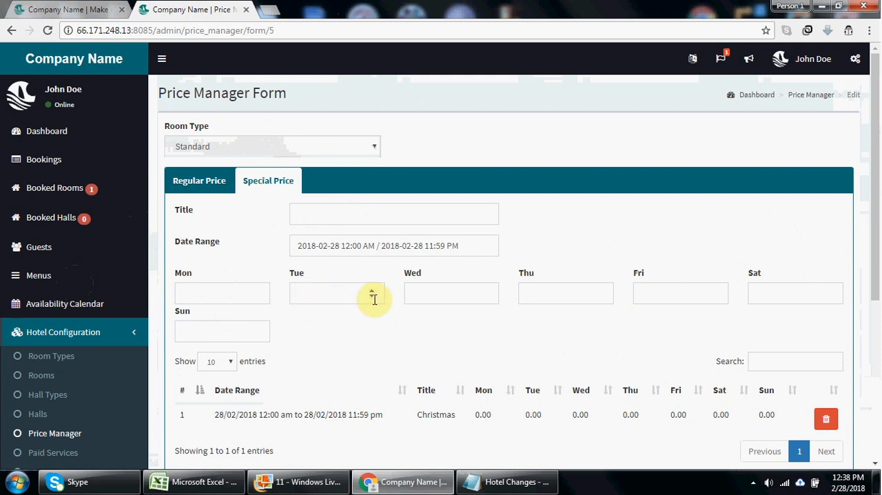
{"action": "left_click_drag", "start_coordinate": [877, 283], "coordinate": [878, 321]}
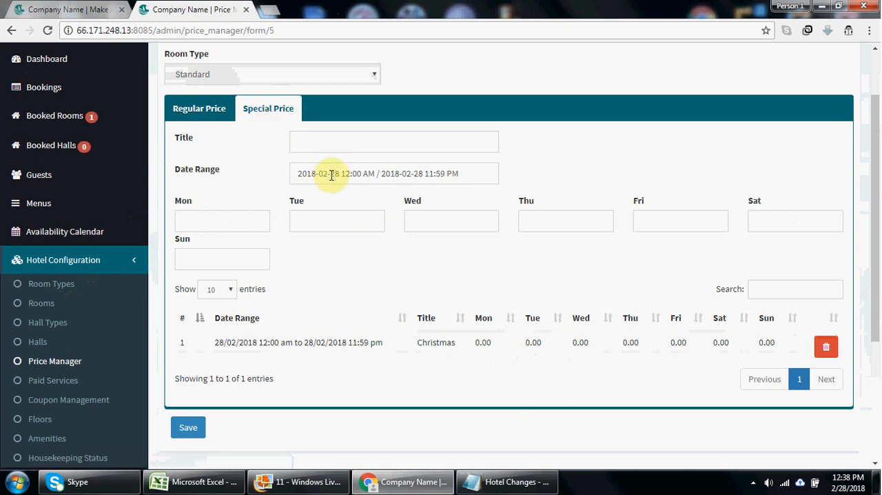
- Switch to the public hotel site and check the Standard room's nightly rate on the Rooms page
{"action": "left_click", "coordinate": [87, 7]}
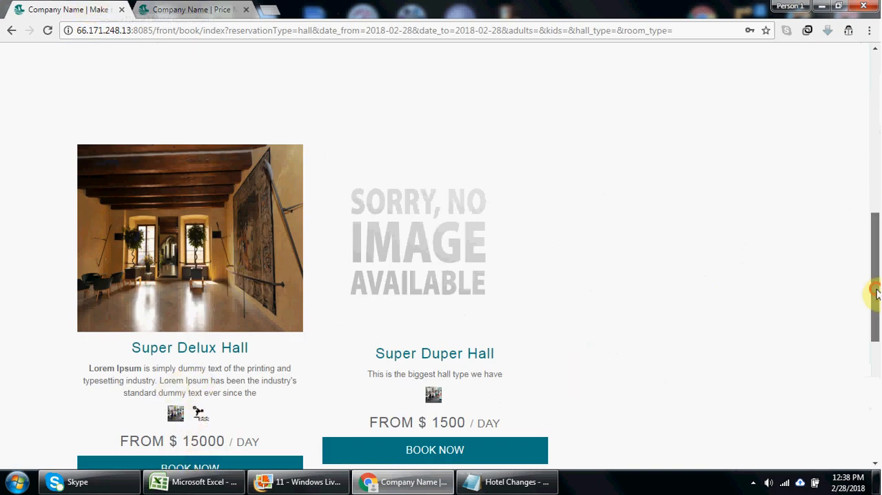
{"action": "scroll", "coordinate": [875, 292], "scroll_direction": "up", "scroll_amount": 8}
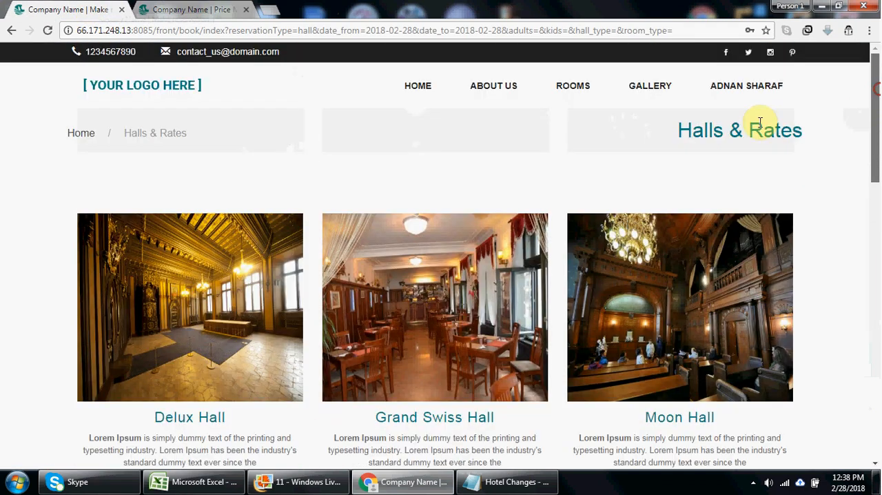
{"action": "left_click", "coordinate": [571, 88]}
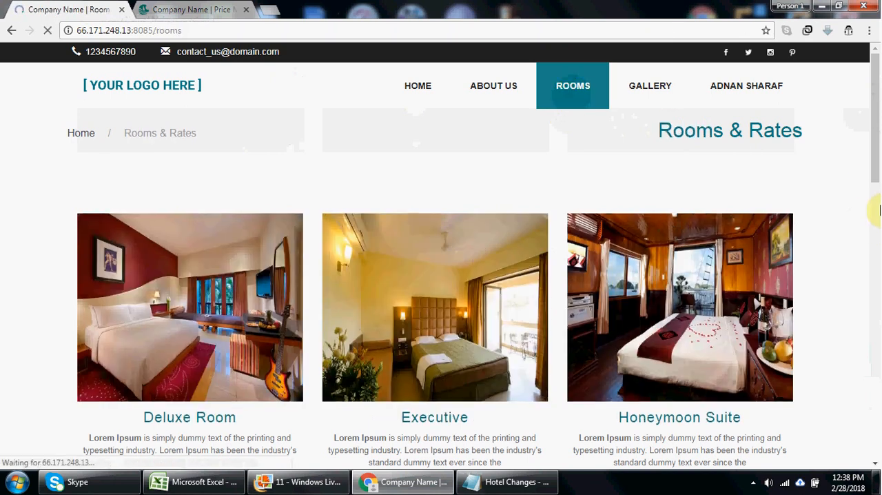
{"action": "left_click_drag", "start_coordinate": [874, 172], "coordinate": [875, 348]}
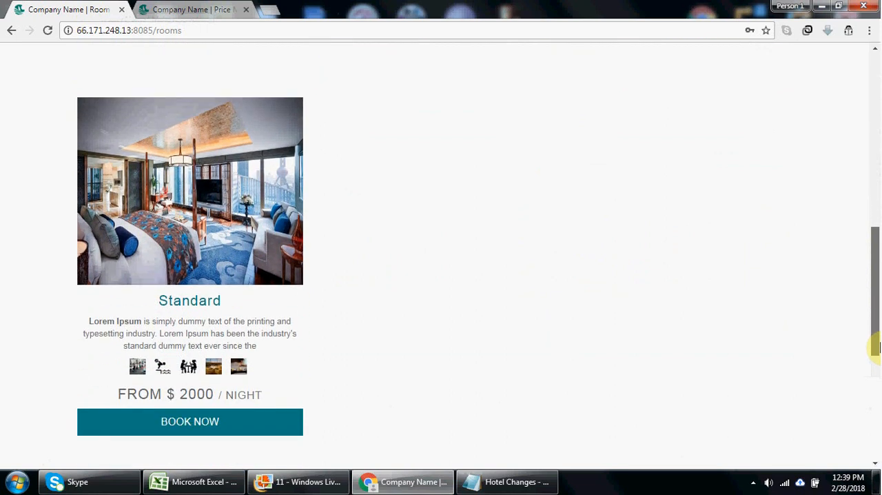
{"action": "left_click_drag", "start_coordinate": [875, 348], "coordinate": [876, 365]}
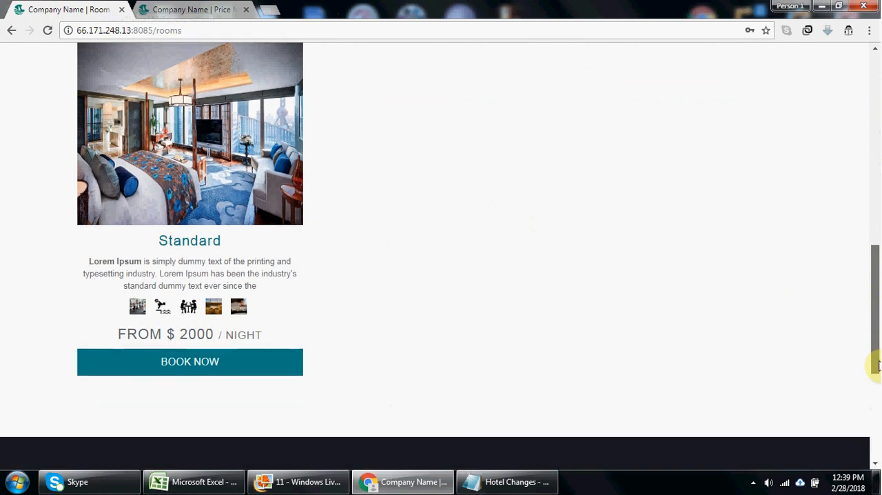
{"action": "left_click_drag", "start_coordinate": [875, 365], "coordinate": [876, 197]}
- Open the Paid Services list in the admin area and bring up the public site's home page
{"action": "left_click", "coordinate": [207, 7]}
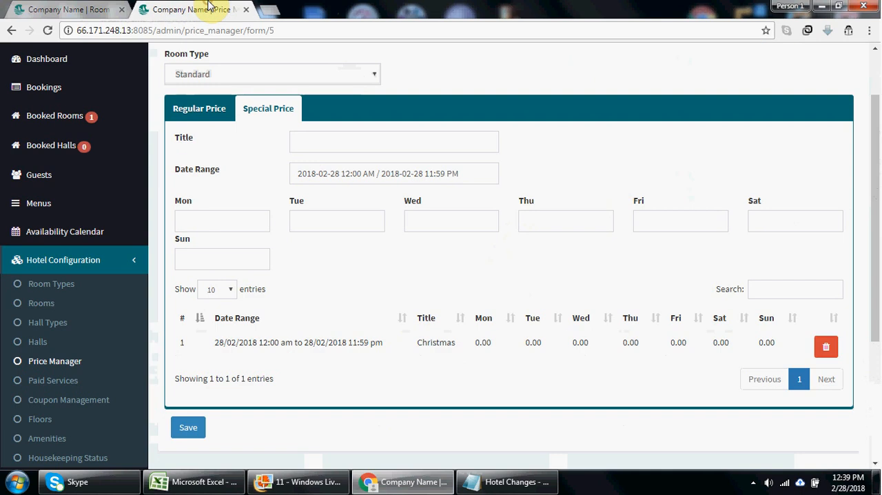
{"action": "left_click", "coordinate": [62, 381]}
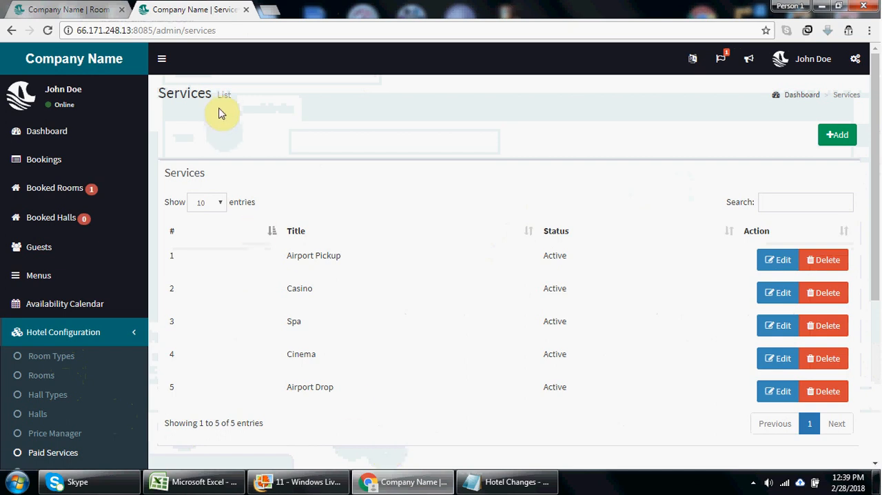
{"action": "left_click", "coordinate": [78, 8]}
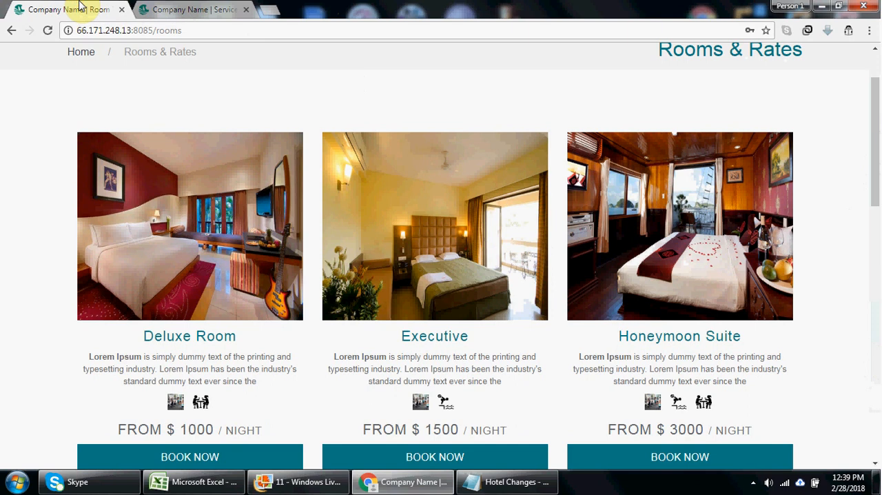
{"action": "left_click_drag", "start_coordinate": [875, 138], "coordinate": [875, 112]}
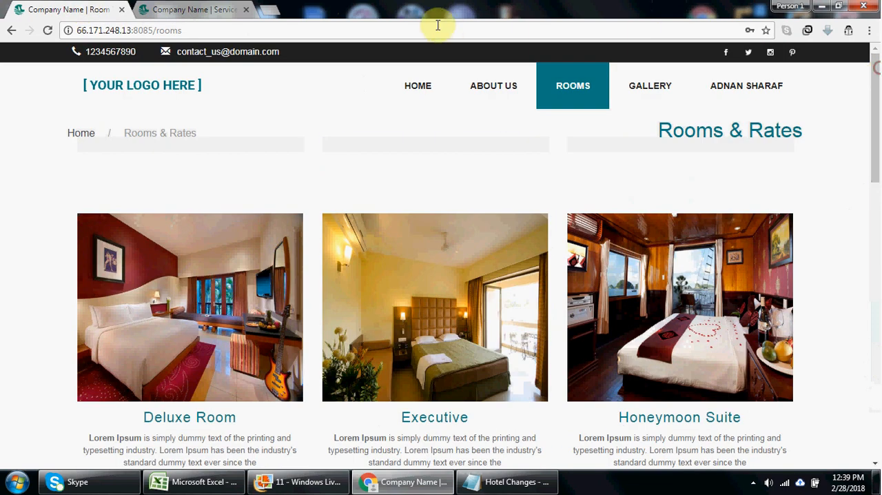
{"action": "left_click", "coordinate": [415, 97]}
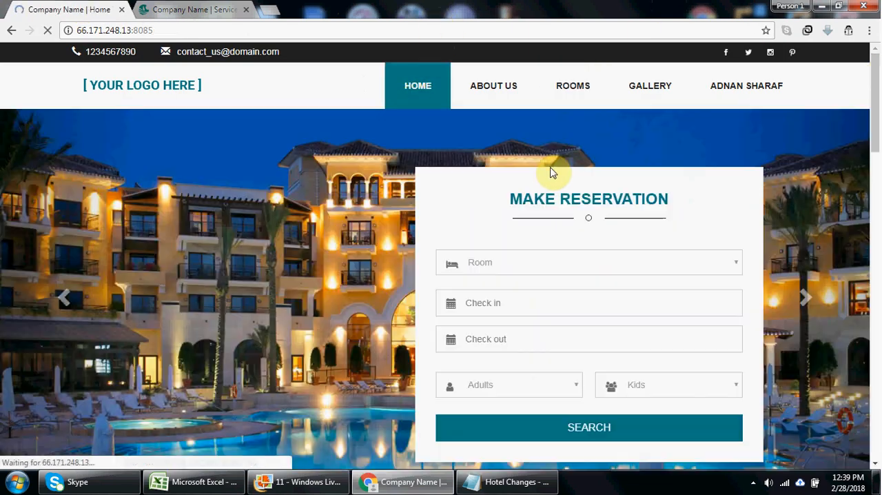
- Search for a room reservation with check-in and check-out on 2018-02-28 for 1 adult
{"action": "left_click", "coordinate": [518, 263]}
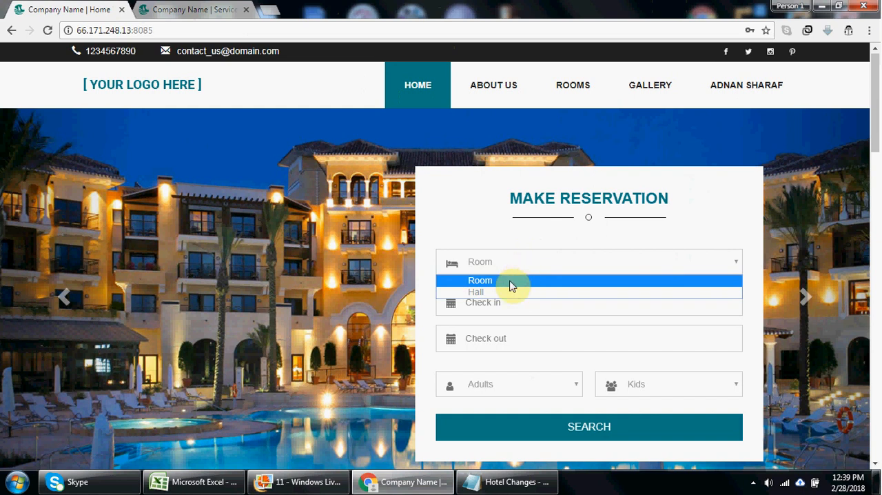
{"action": "left_click", "coordinate": [511, 281]}
{"action": "left_click", "coordinate": [507, 302]}
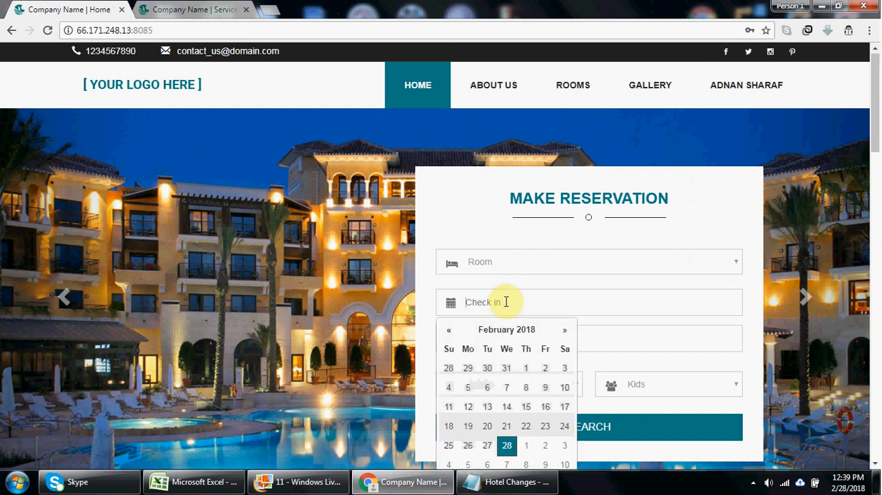
{"action": "left_click", "coordinate": [507, 445]}
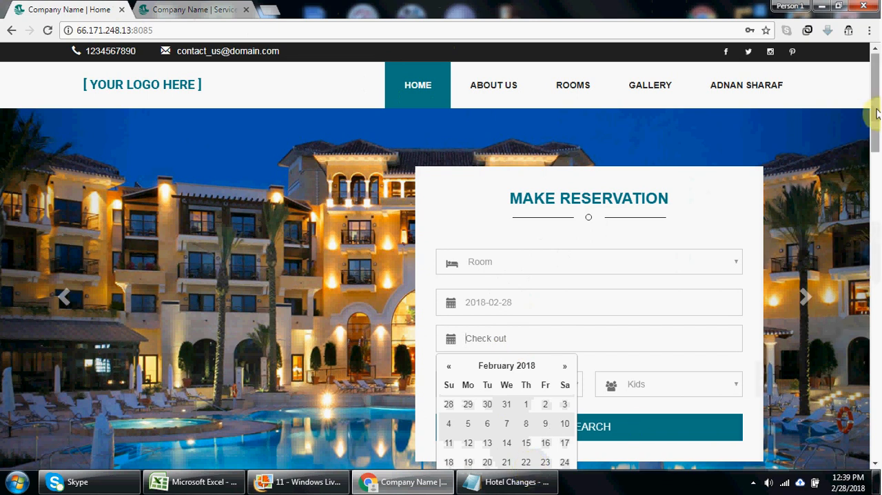
{"action": "left_click_drag", "start_coordinate": [875, 108], "coordinate": [879, 182]}
{"action": "scroll", "coordinate": [879, 183], "scroll_direction": "up", "scroll_amount": 3}
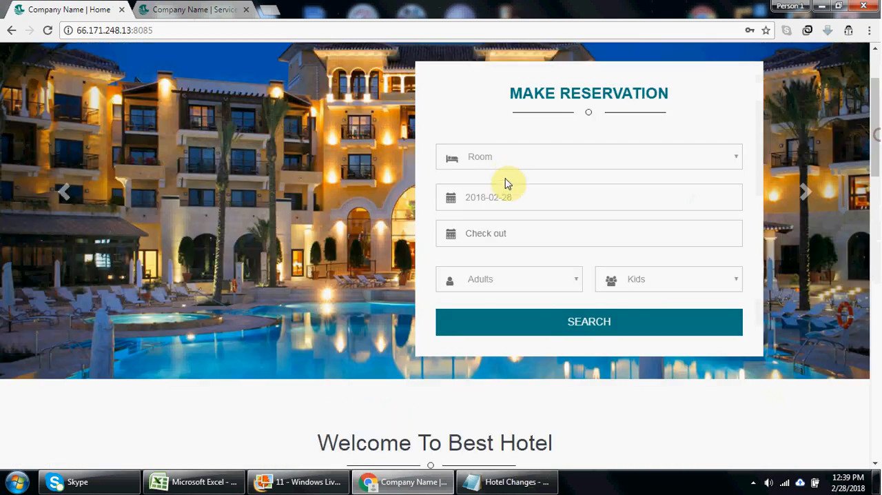
{"action": "left_click", "coordinate": [510, 233]}
{"action": "left_click", "coordinate": [494, 258]}
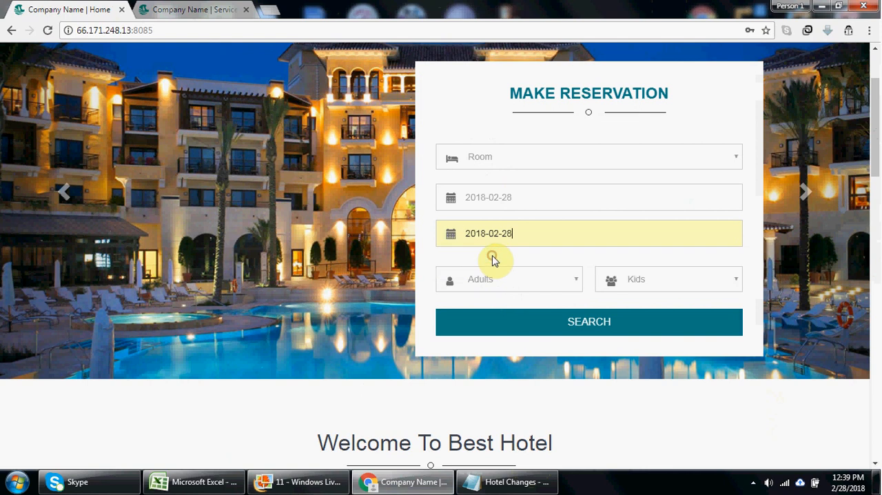
{"action": "left_click", "coordinate": [514, 286]}
{"action": "left_click", "coordinate": [505, 298]}
{"action": "left_click", "coordinate": [531, 316]}
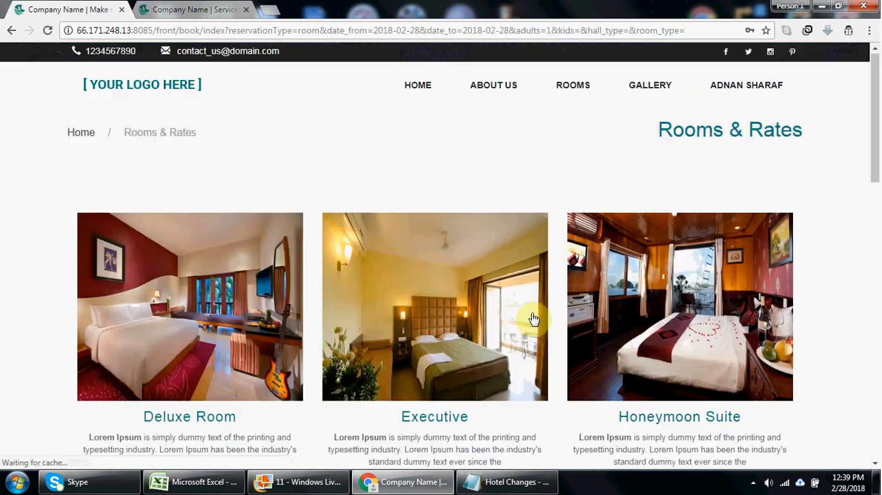
- Start booking the Standard room and review the paid services in its overview before returning to the admin services list
{"action": "scroll", "coordinate": [876, 128], "scroll_direction": "down", "scroll_amount": 2}
{"action": "left_click_drag", "start_coordinate": [877, 211], "coordinate": [874, 294]}
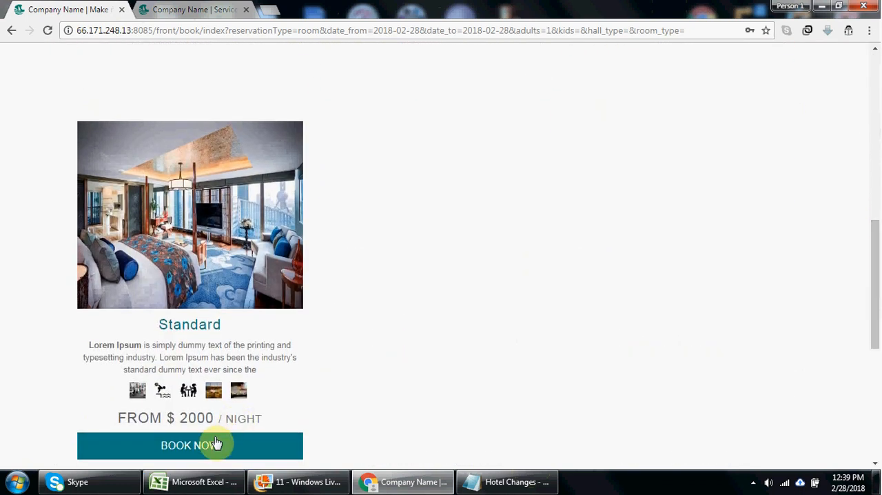
{"action": "left_click", "coordinate": [195, 448]}
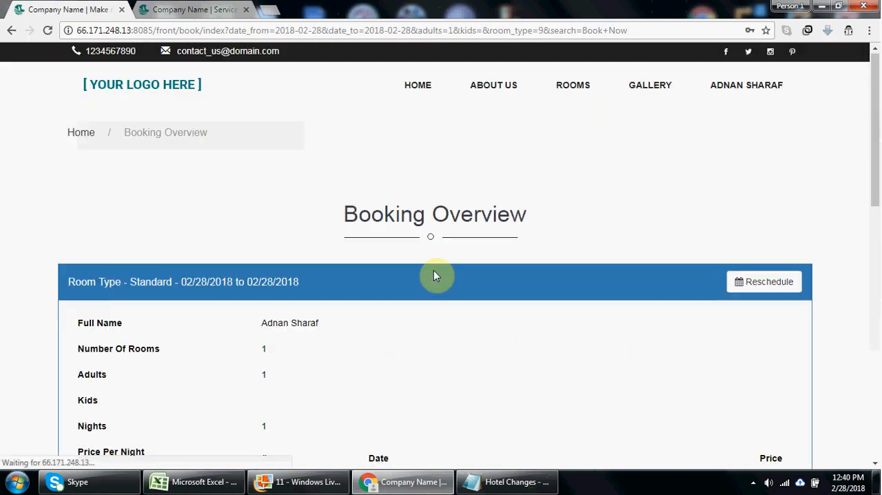
{"action": "left_click_drag", "start_coordinate": [874, 145], "coordinate": [878, 300]}
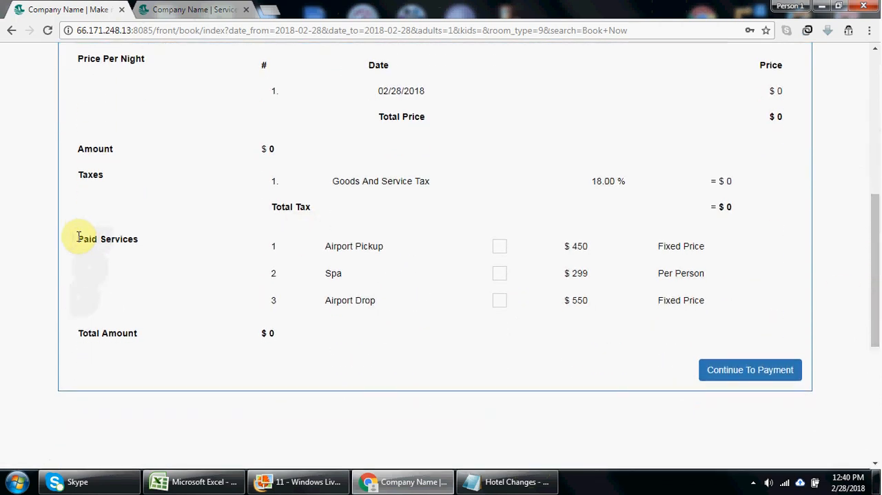
{"action": "left_click_drag", "start_coordinate": [79, 236], "coordinate": [135, 239]}
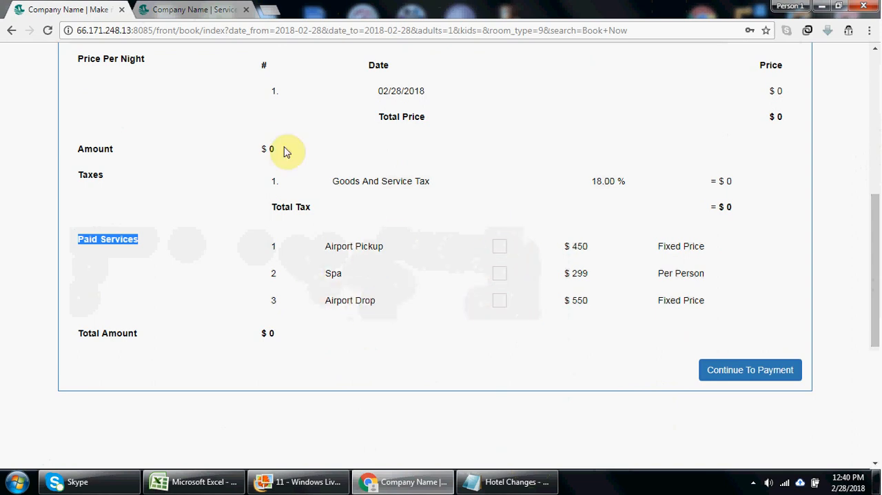
{"action": "left_click", "coordinate": [200, 9]}
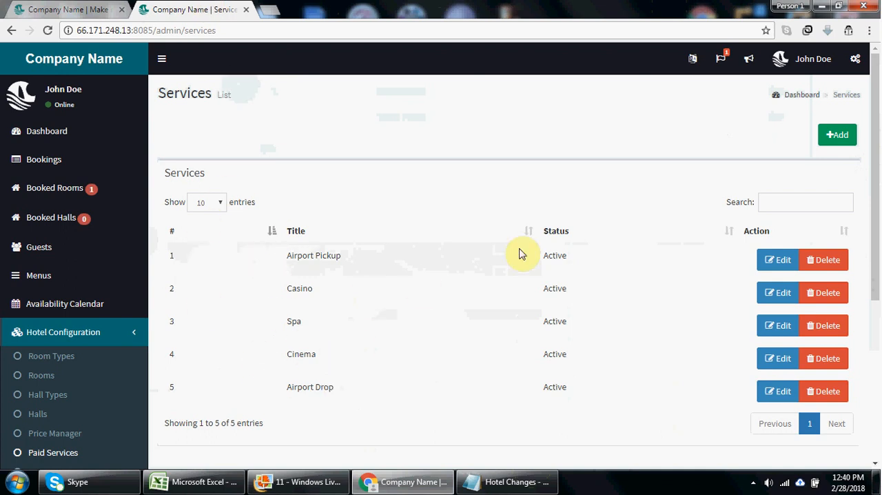
{"action": "left_click", "coordinate": [827, 140]}
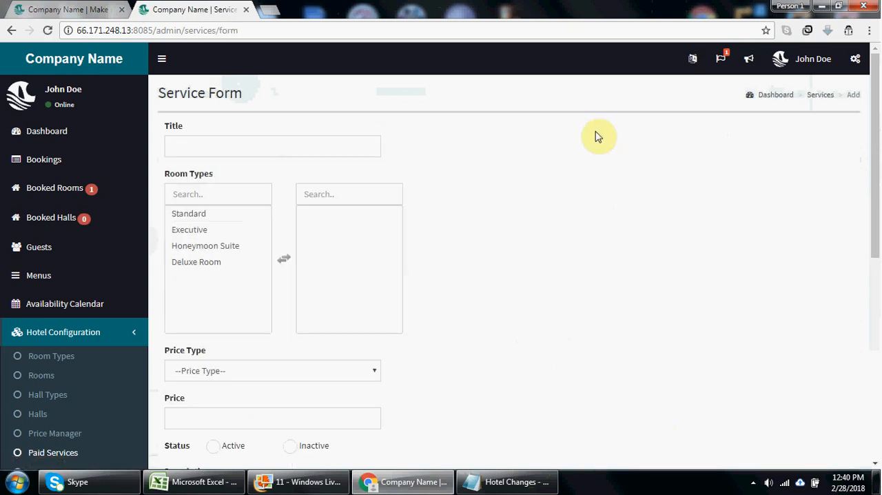
{"action": "left_click", "coordinate": [294, 149]}
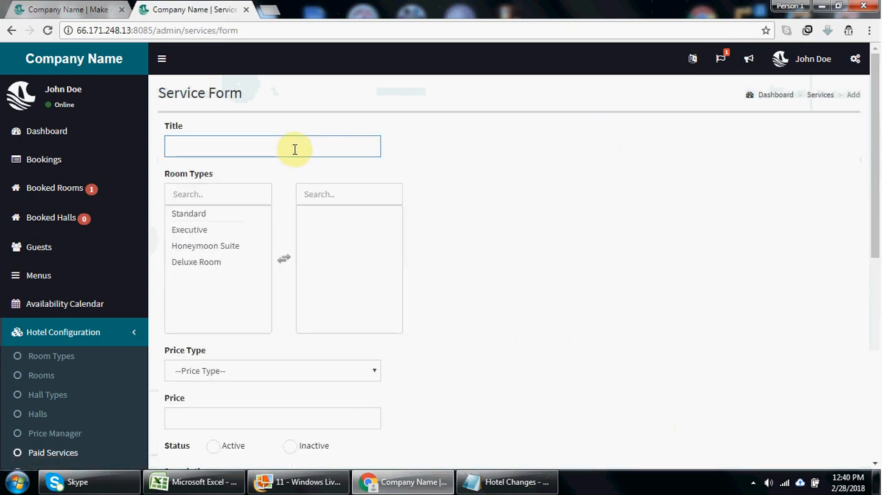
{"action": "left_click", "coordinate": [10, 29]}
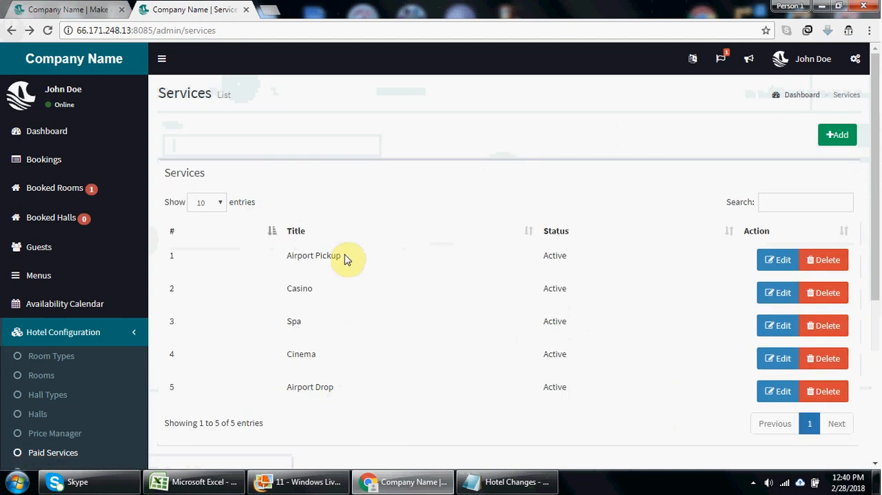
{"action": "left_click", "coordinate": [836, 135]}
{"action": "left_click", "coordinate": [255, 146]}
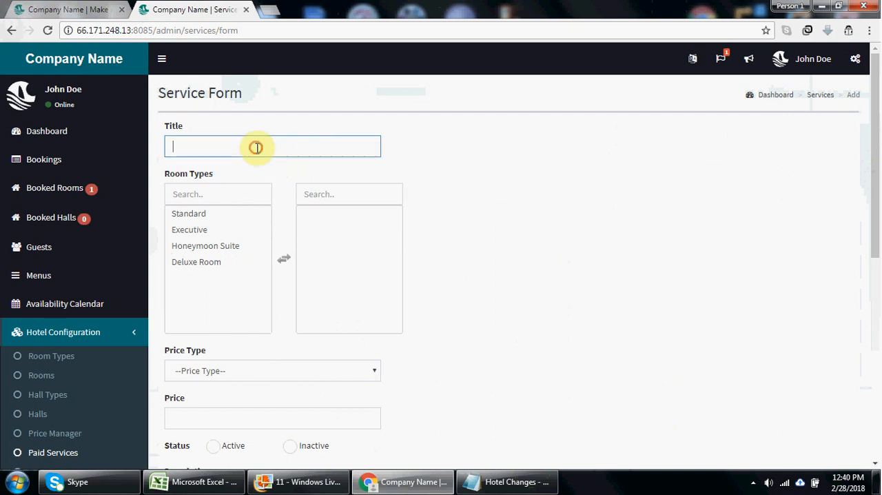
{"action": "left_click", "coordinate": [11, 31]}
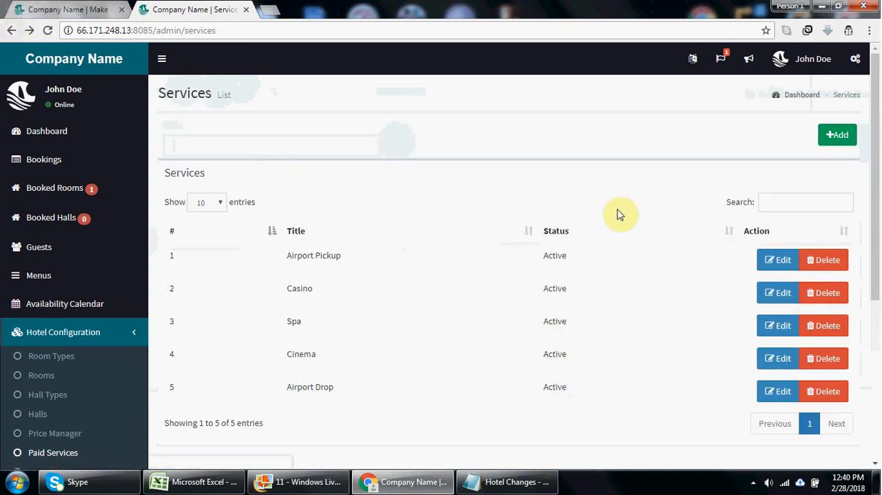
- Start a new paid service and title it Gym
{"action": "left_click", "coordinate": [838, 135]}
{"action": "left_click", "coordinate": [259, 147]}
{"action": "type", "text": "Gyn"}
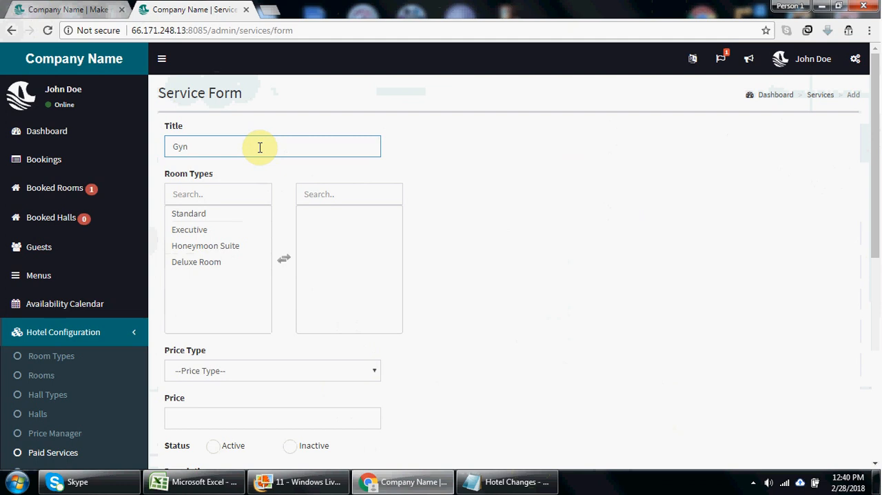
{"action": "type", "text": "m"}
- Assign the Standard, Executive, Honeymoon Suite and Deluxe Room types to the Gym service
{"action": "left_click", "coordinate": [235, 215]}
{"action": "double_click", "coordinate": [235, 215]}
{"action": "left_click", "coordinate": [230, 218]}
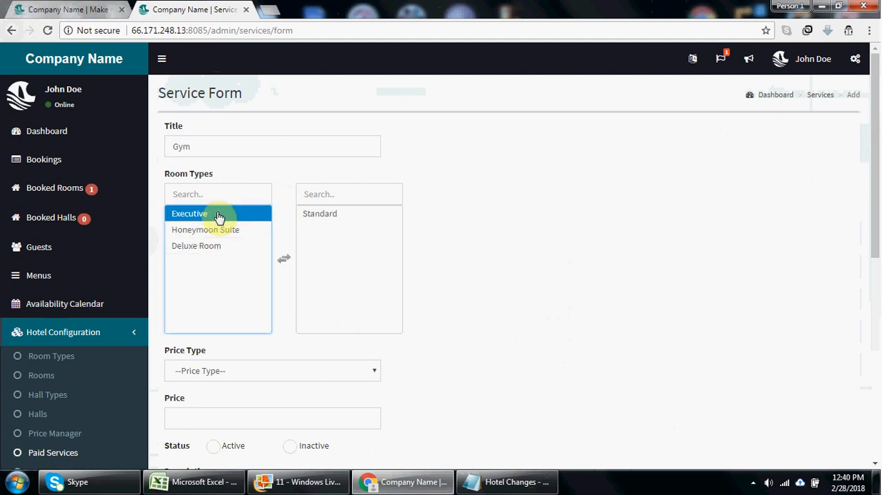
{"action": "double_click", "coordinate": [223, 218]}
{"action": "left_click", "coordinate": [219, 215]}
{"action": "double_click", "coordinate": [218, 215]}
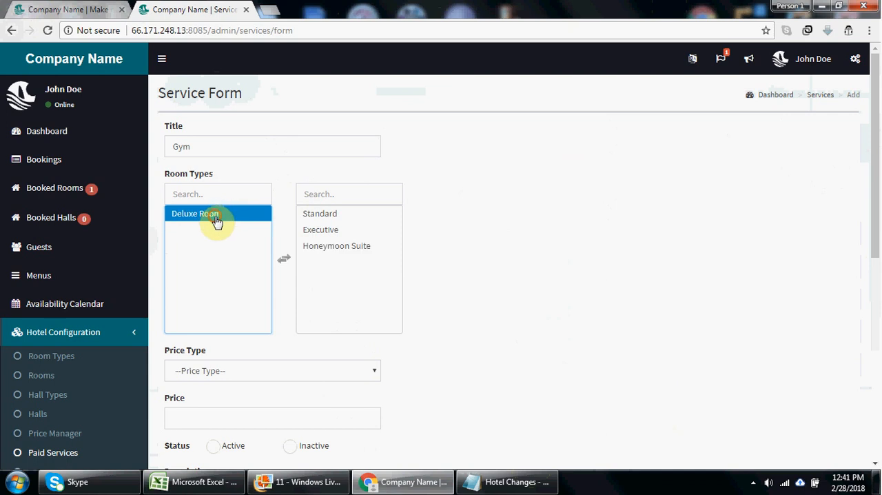
{"action": "double_click", "coordinate": [216, 217]}
- Set the Gym service's price type to Per Person, its price to 10 and its status to Active
{"action": "left_click", "coordinate": [248, 370]}
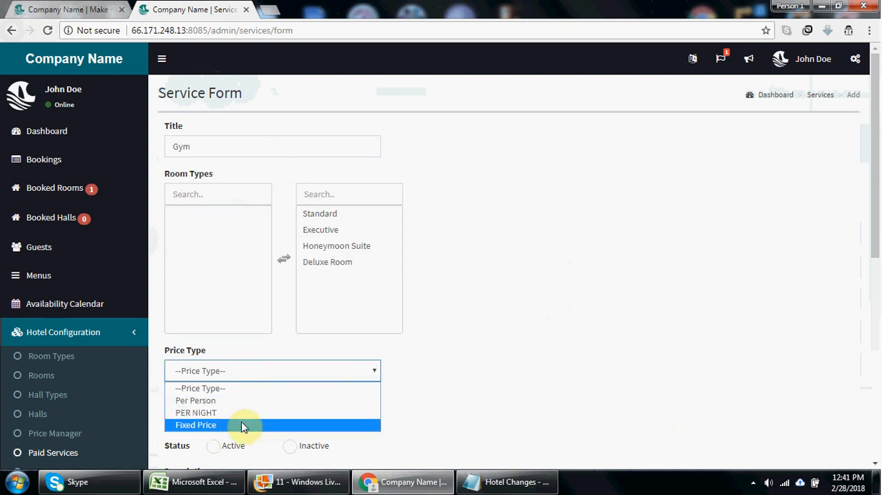
{"action": "left_click", "coordinate": [242, 401]}
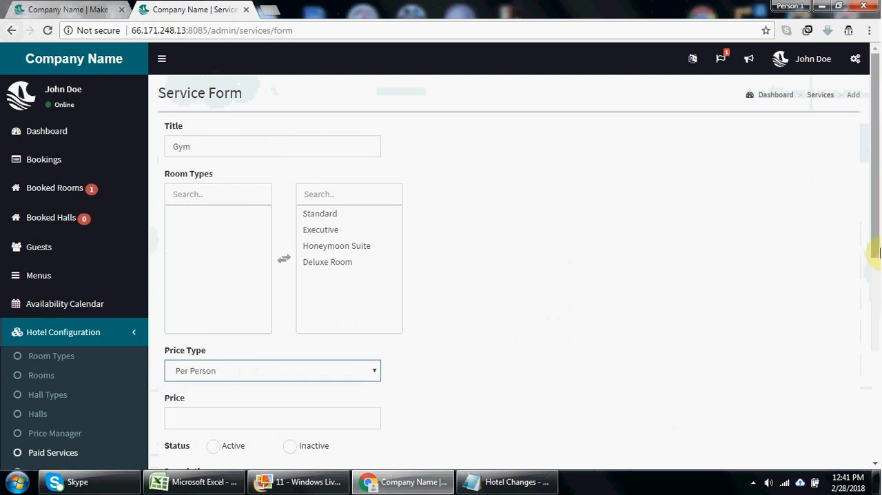
{"action": "left_click_drag", "start_coordinate": [873, 241], "coordinate": [868, 312]}
{"action": "left_click", "coordinate": [239, 281]}
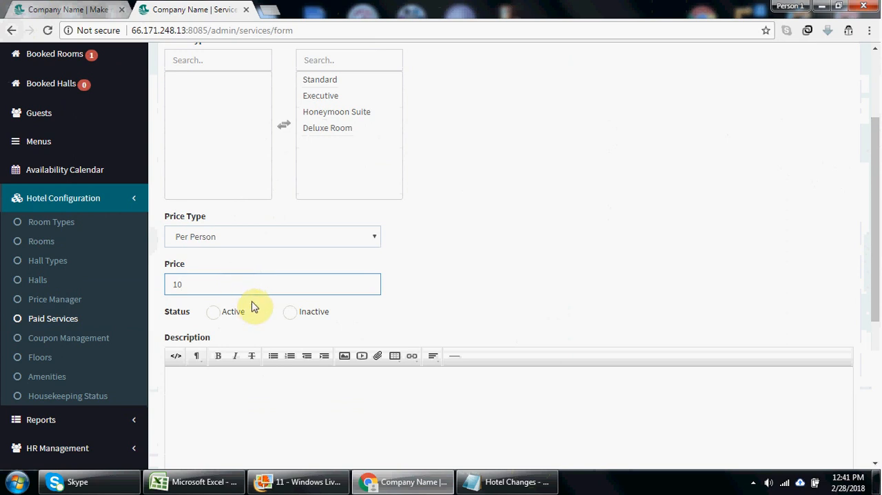
{"action": "left_click", "coordinate": [213, 313]}
- Fill in the description "test test test" and the short description "Gym", and save the new service
{"action": "left_click", "coordinate": [236, 404]}
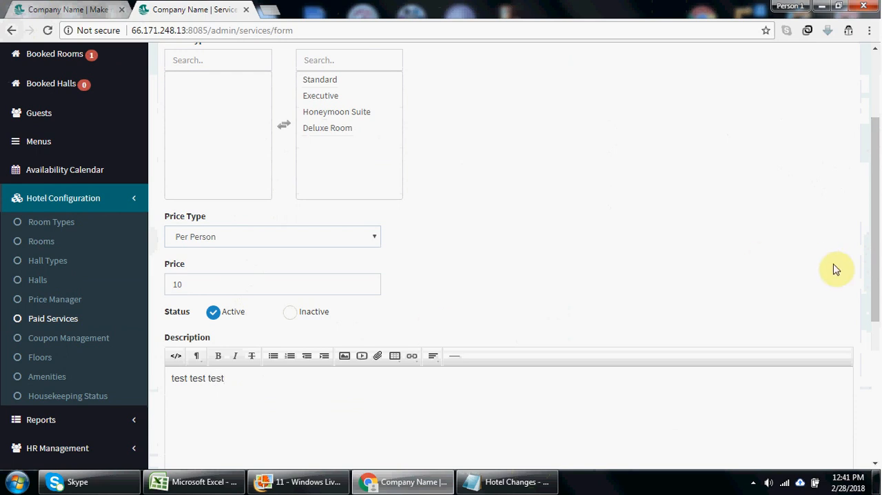
{"action": "left_click_drag", "start_coordinate": [874, 266], "coordinate": [877, 434]}
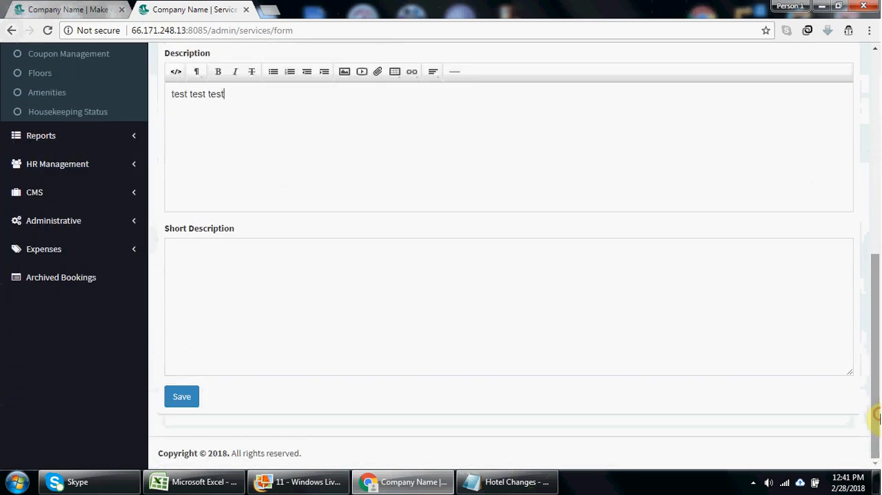
{"action": "left_click", "coordinate": [401, 344]}
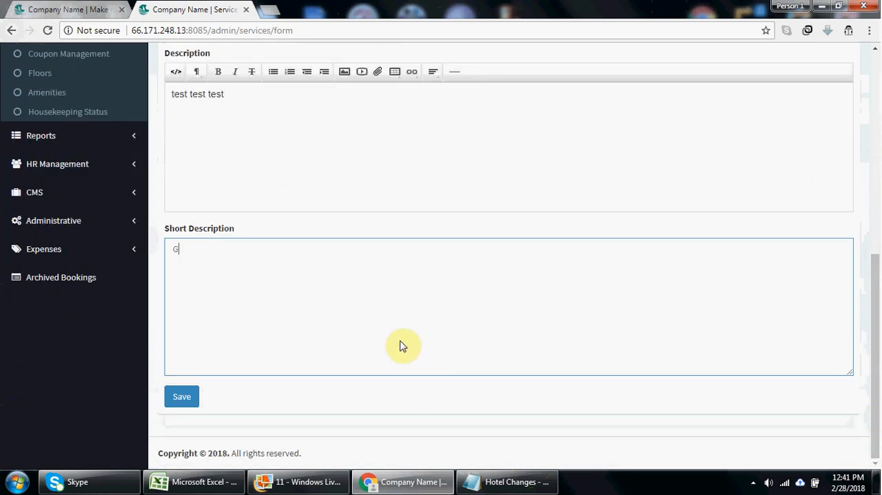
{"action": "type", "text": "Gym"}
{"action": "left_click", "coordinate": [185, 400]}
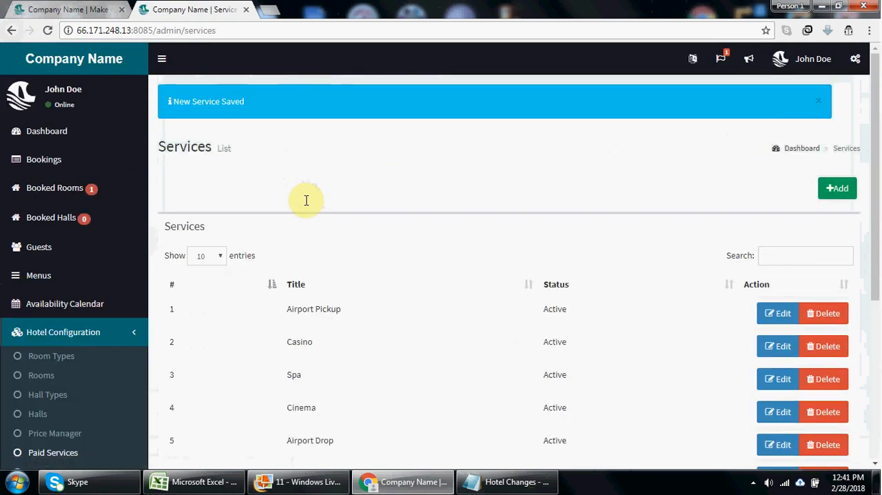
{"action": "left_click_drag", "start_coordinate": [876, 194], "coordinate": [880, 282]}
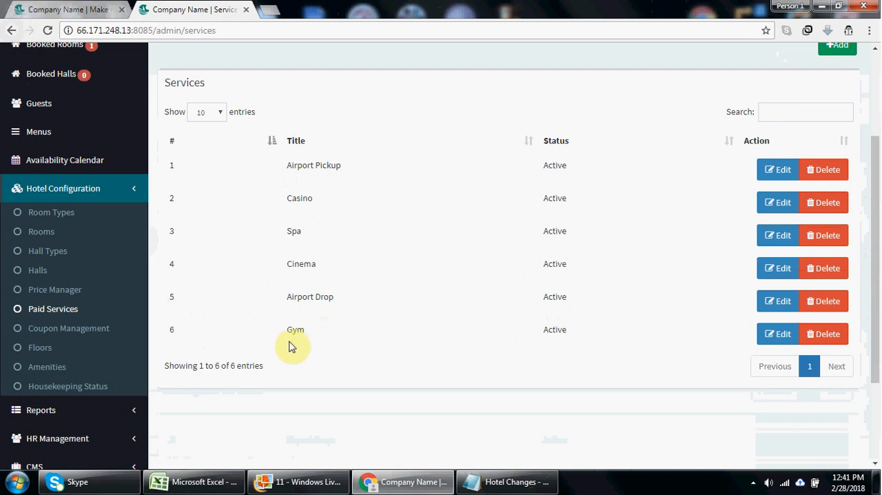
- Compare the paid services offered in the public site's booking overview with the admin services list
{"action": "left_click", "coordinate": [42, 5]}
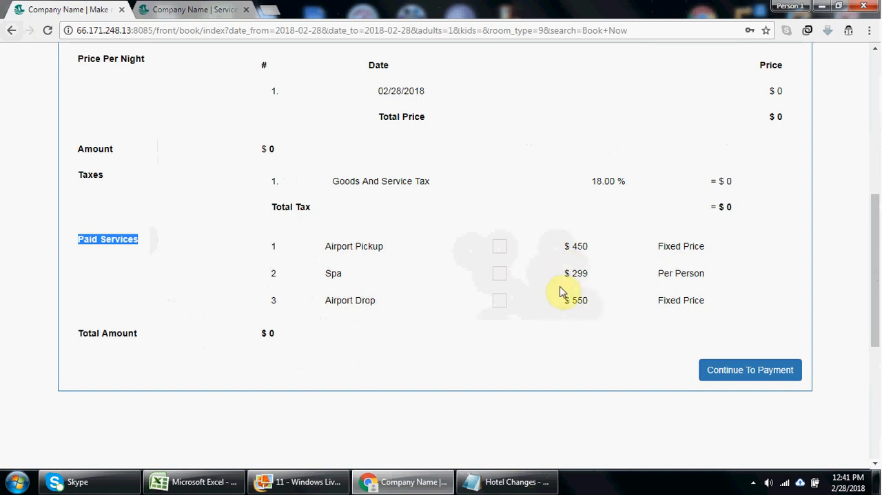
{"action": "left_click_drag", "start_coordinate": [873, 339], "coordinate": [875, 316]}
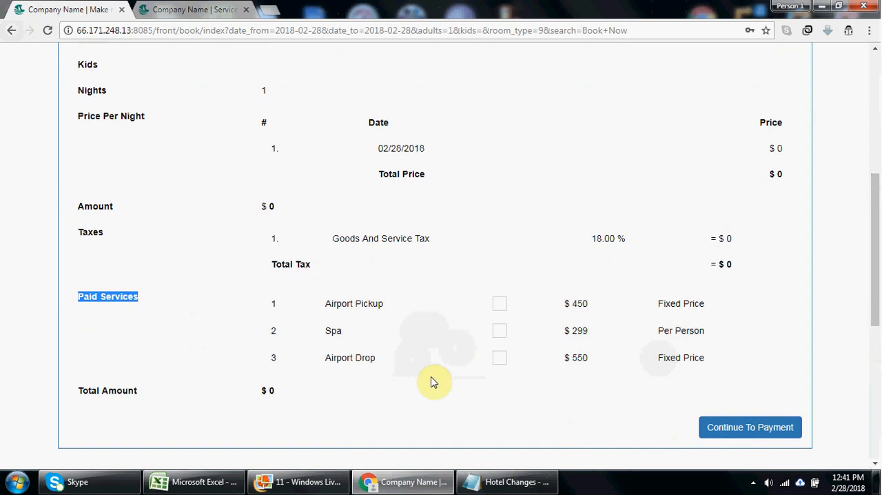
{"action": "left_click", "coordinate": [174, 9]}
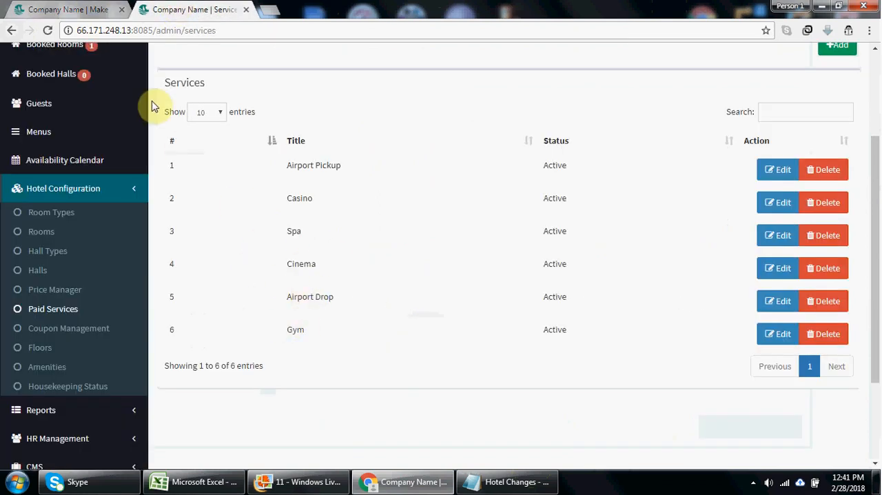
{"action": "left_click", "coordinate": [28, 9]}
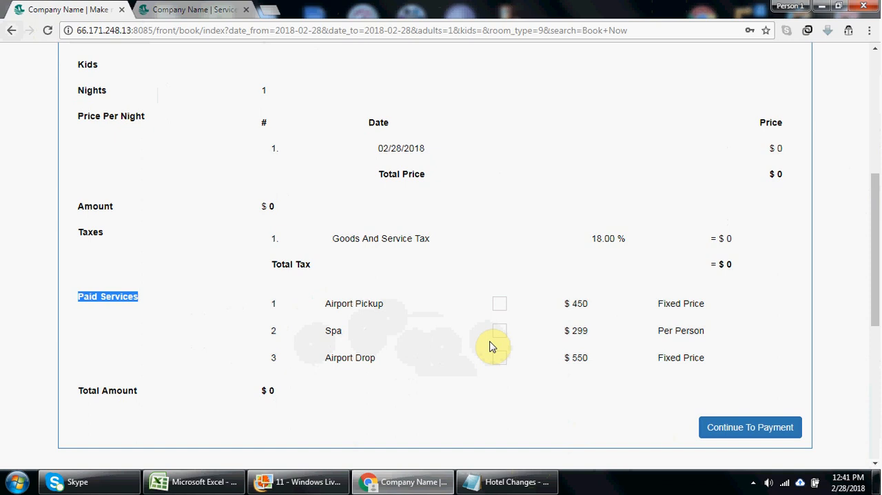
- Return to the admin area and open the Coupon Management list under Hotel Configuration
{"action": "left_click", "coordinate": [228, 10]}
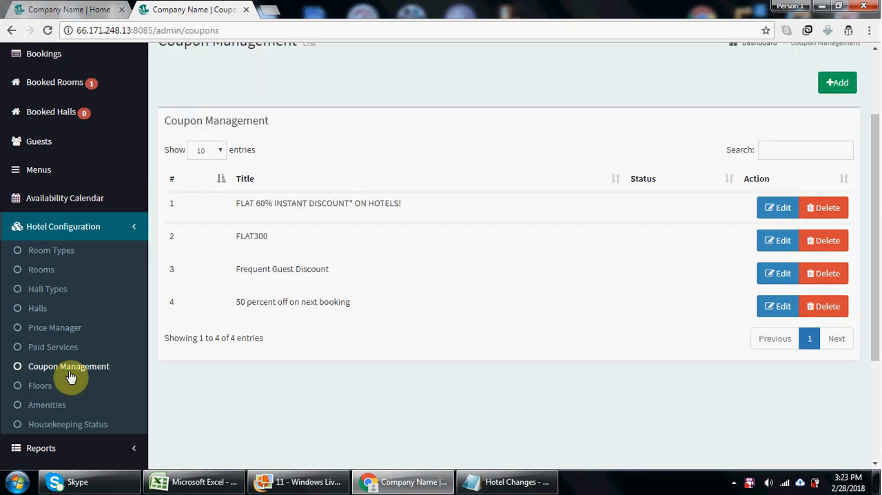
{"action": "left_click", "coordinate": [65, 369]}
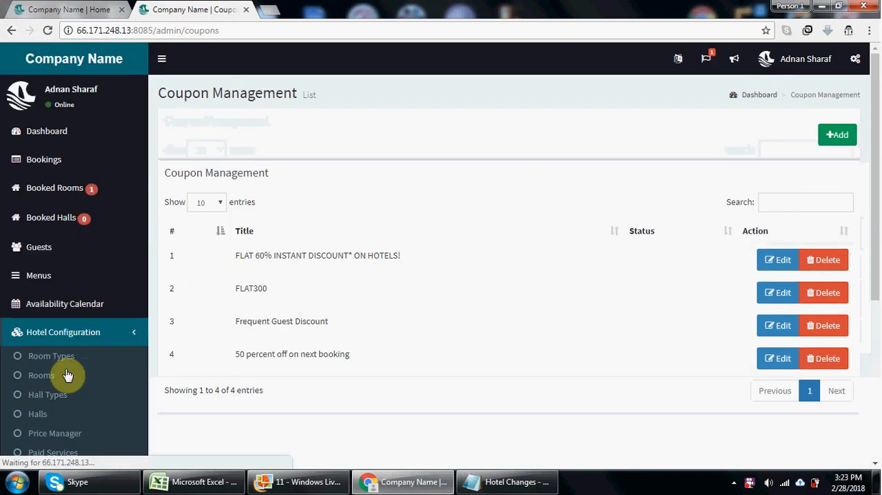
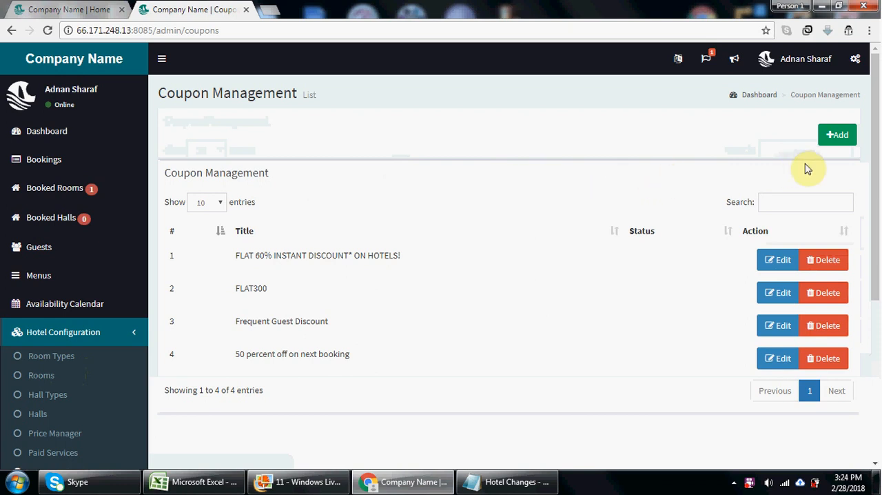
- Add a new coupon with the offer title "20 percent discount to all guests"
{"action": "left_click", "coordinate": [831, 140]}
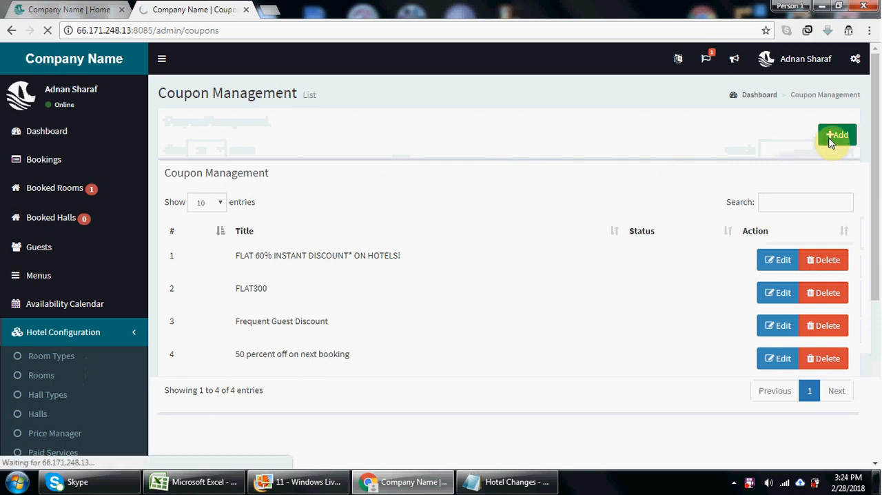
{"action": "left_click", "coordinate": [215, 147]}
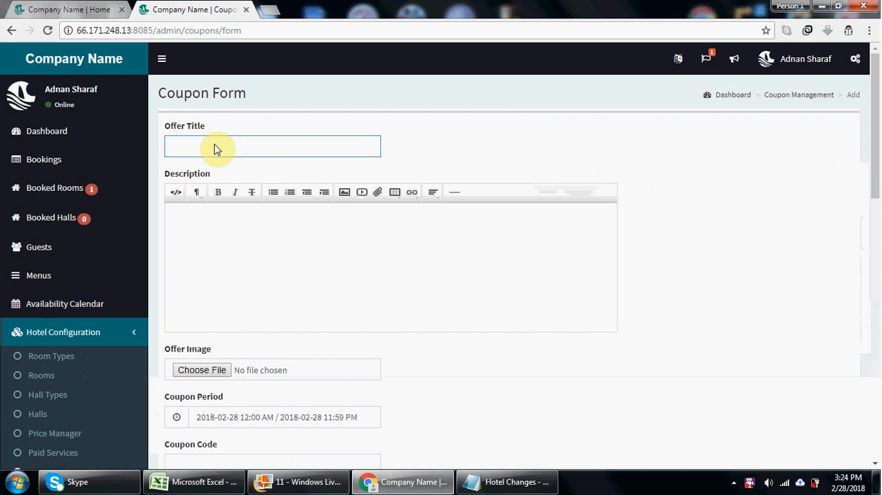
{"action": "type", "text": "20"}
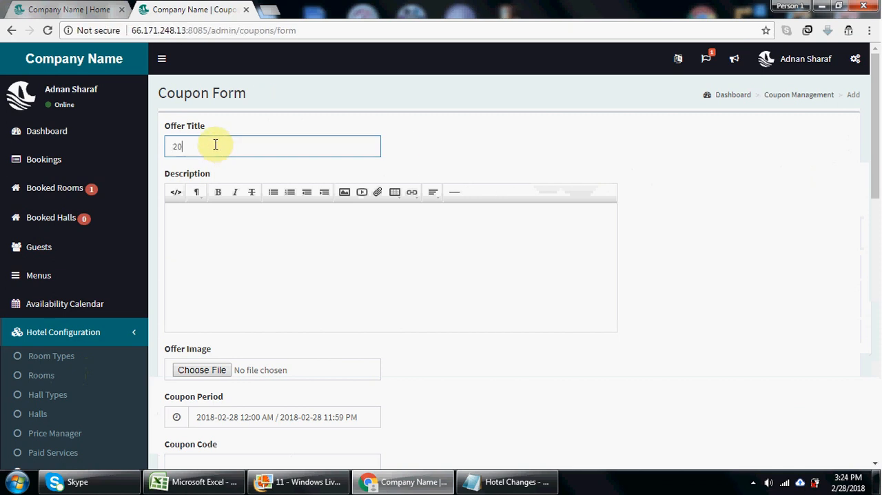
{"action": "type", "text": " percent dicount to"}
{"action": "key", "text": "BackSpace"}
{"action": "key", "text": "BackSpace"}
{"action": "key", "text": "BackSpace"}
{"action": "type", "text": "ount to all guests"}
- Enter the coupon description "this coupon is designed for all our regular guests", correcting the misspelled word with the suggested spelling
{"action": "left_click", "coordinate": [244, 233]}
{"action": "type", "text": "this coupan is designed for all our regular"}
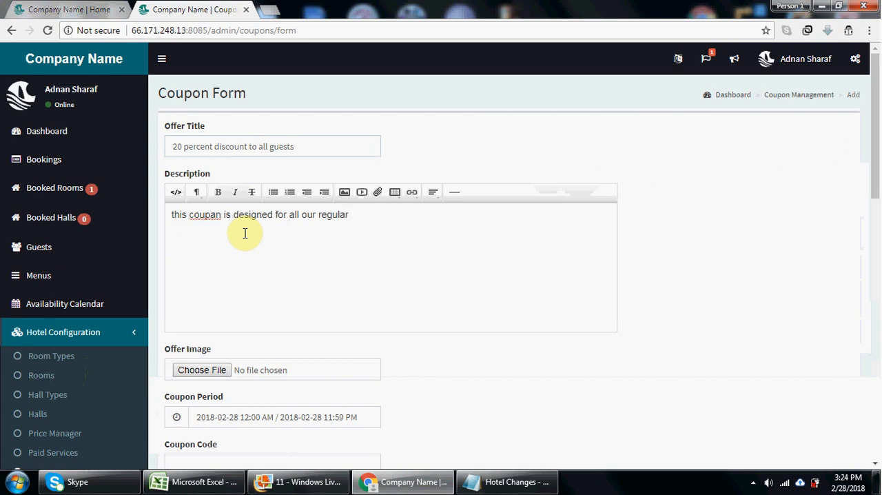
{"action": "type", "text": " guests"}
{"action": "right_click", "coordinate": [208, 215]}
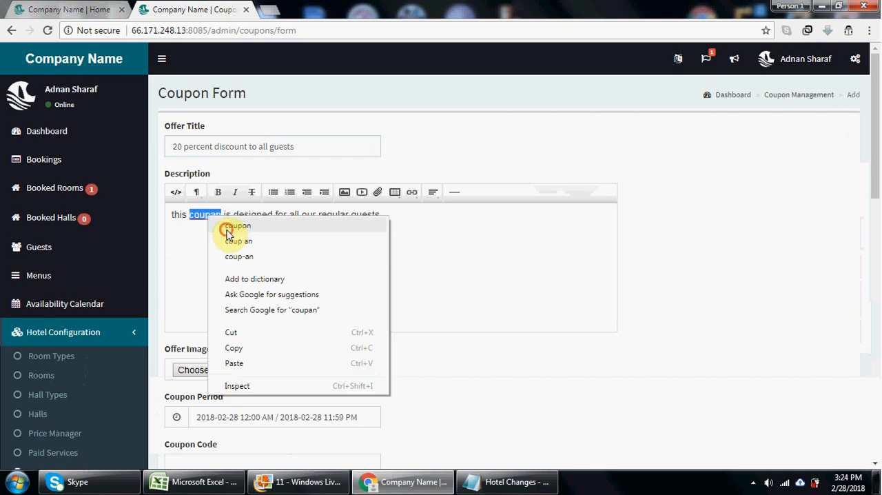
{"action": "left_click", "coordinate": [230, 226]}
{"action": "left_click_drag", "start_coordinate": [876, 172], "coordinate": [876, 238]}
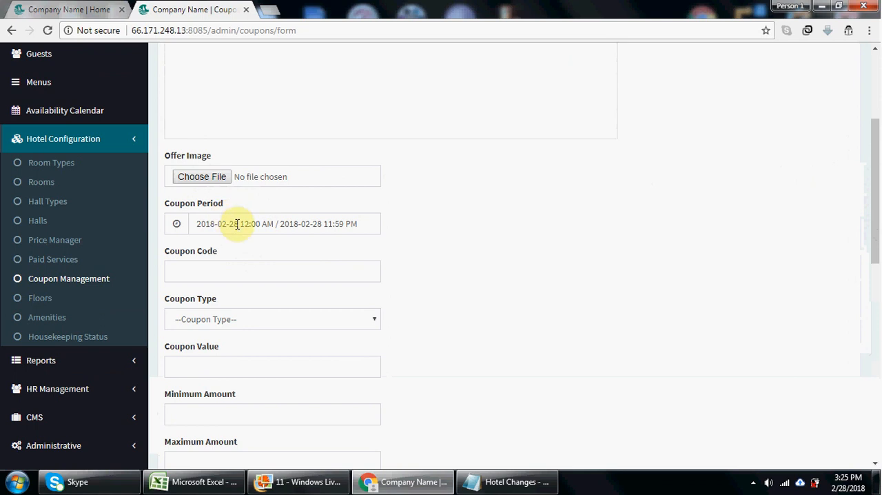
{"action": "left_click", "coordinate": [245, 276]}
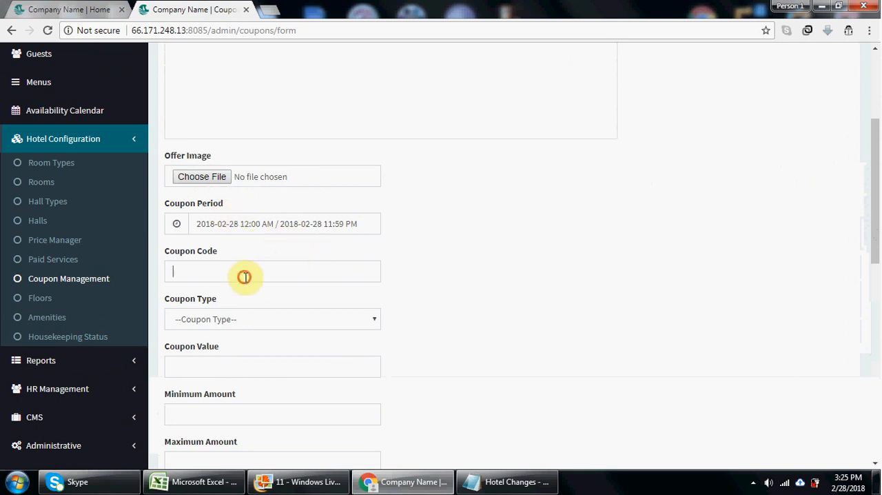
{"action": "left_click", "coordinate": [284, 224]}
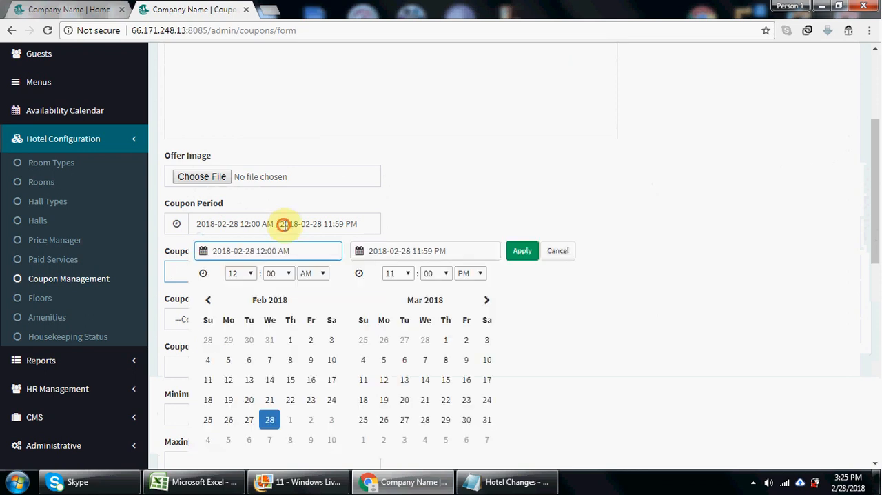
{"action": "left_click", "coordinate": [487, 301]}
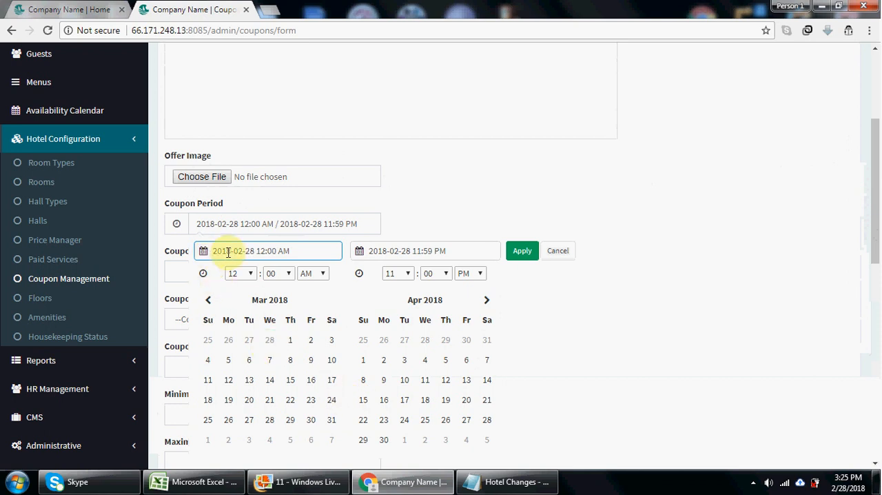
{"action": "left_click", "coordinate": [397, 250]}
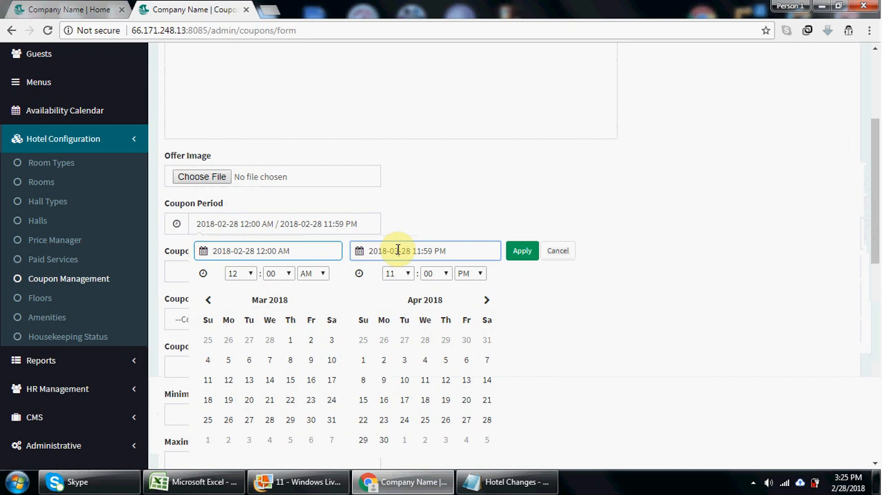
{"action": "left_click", "coordinate": [525, 252]}
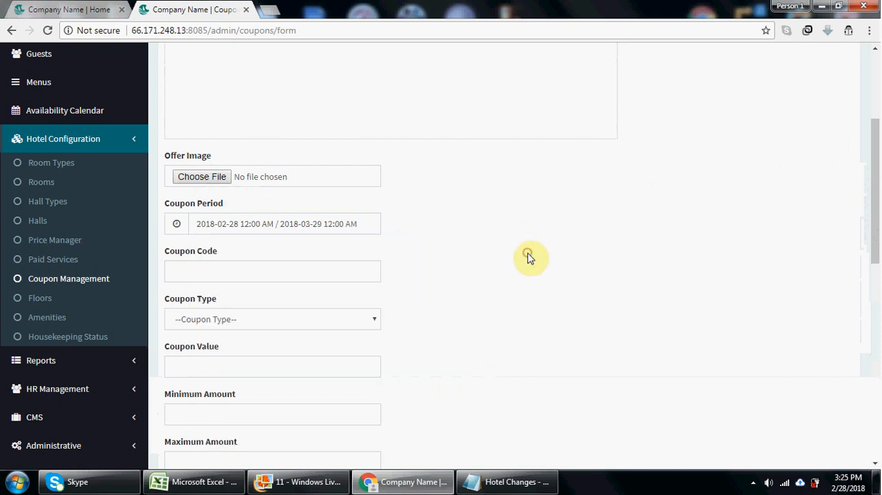
- Enter the coupon code ABC123 and set the coupon type to Percentage
{"action": "left_click_drag", "start_coordinate": [875, 210], "coordinate": [875, 236]}
{"action": "left_click", "coordinate": [331, 192]}
{"action": "type", "text": "A"}
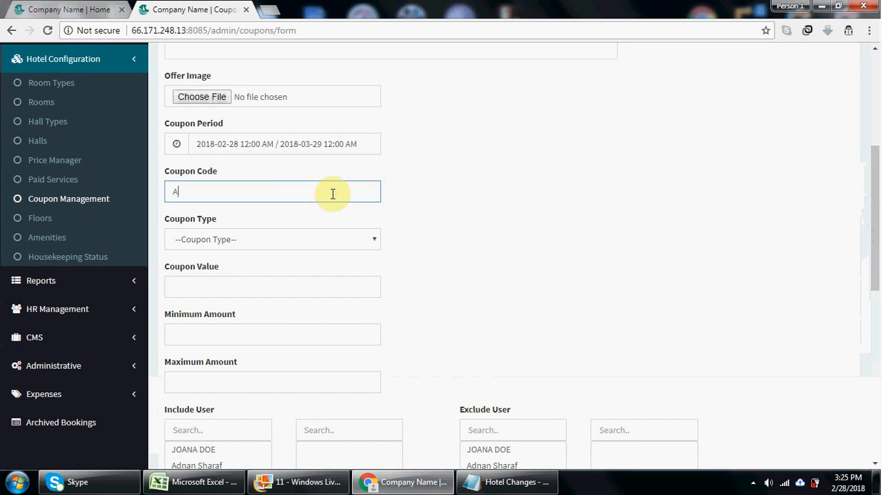
{"action": "type", "text": "BC123"}
{"action": "left_click", "coordinate": [275, 241]}
{"action": "left_click", "coordinate": [257, 269]}
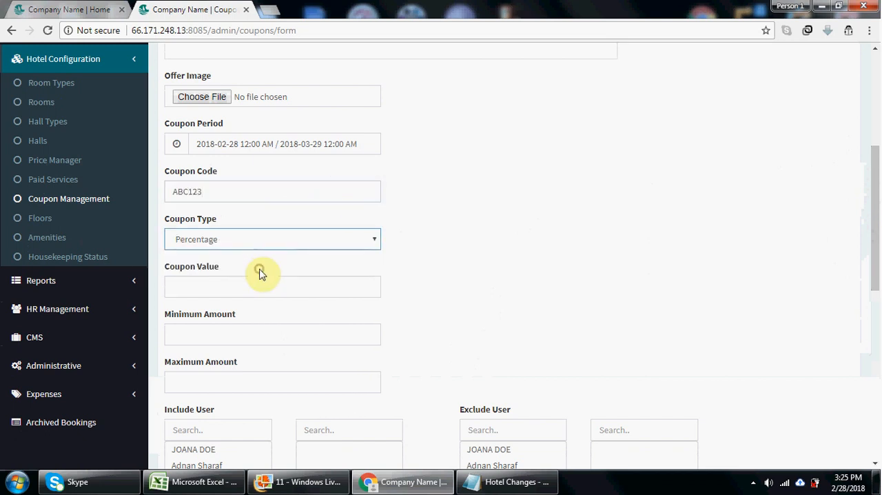
- Set the coupon value to 20, the minimum amount to 100 and the maximum amount to 10000
{"action": "left_click", "coordinate": [247, 288]}
{"action": "type", "text": "20"}
{"action": "left_click", "coordinate": [235, 334]}
{"action": "type", "text": "100"}
{"action": "left_click", "coordinate": [223, 382]}
{"action": "type", "text": "10000"}
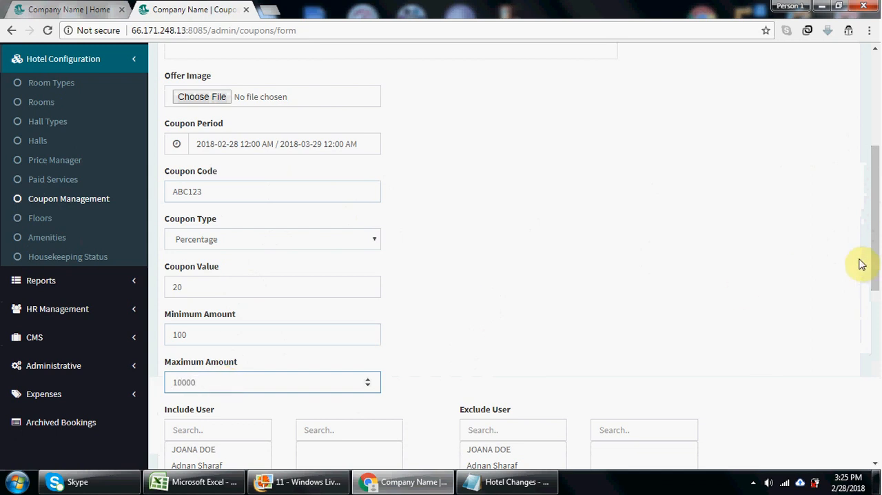
- Include both listed users and the Standard, Executive, Honeymoon Suite and Deluxe Room types in the coupon
{"action": "left_click_drag", "start_coordinate": [875, 267], "coordinate": [878, 357]}
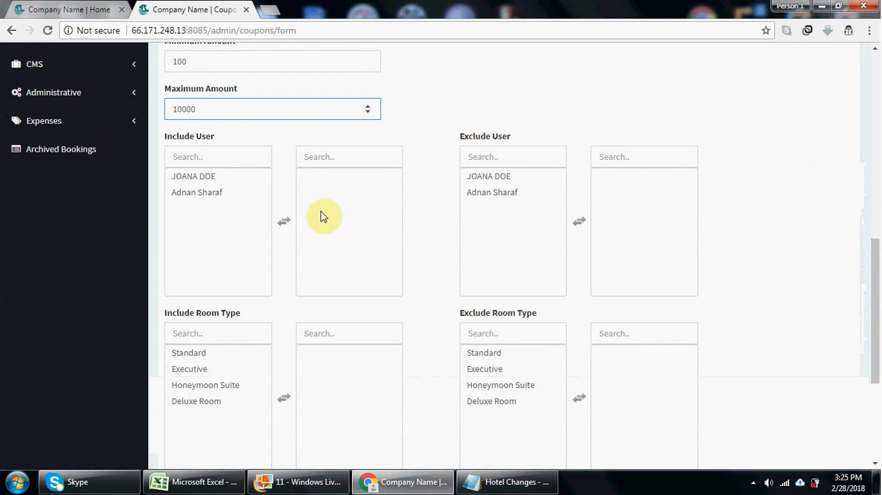
{"action": "left_click", "coordinate": [197, 179]}
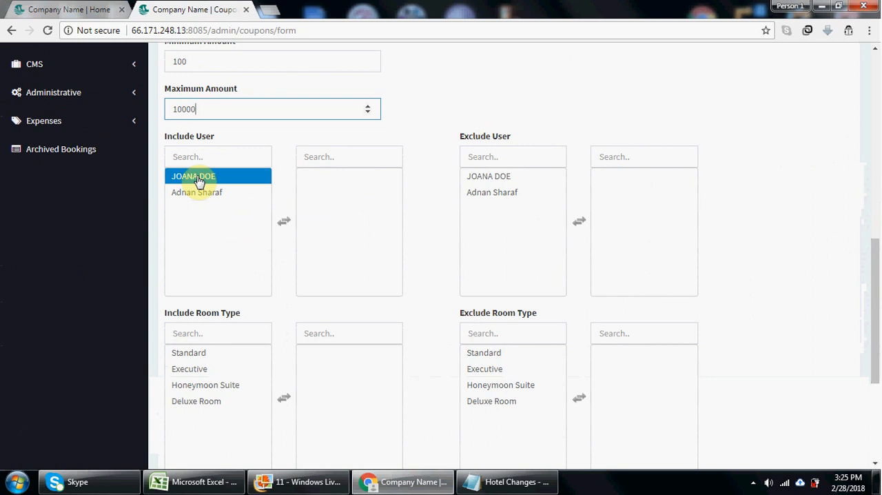
{"action": "double_click", "coordinate": [198, 179]}
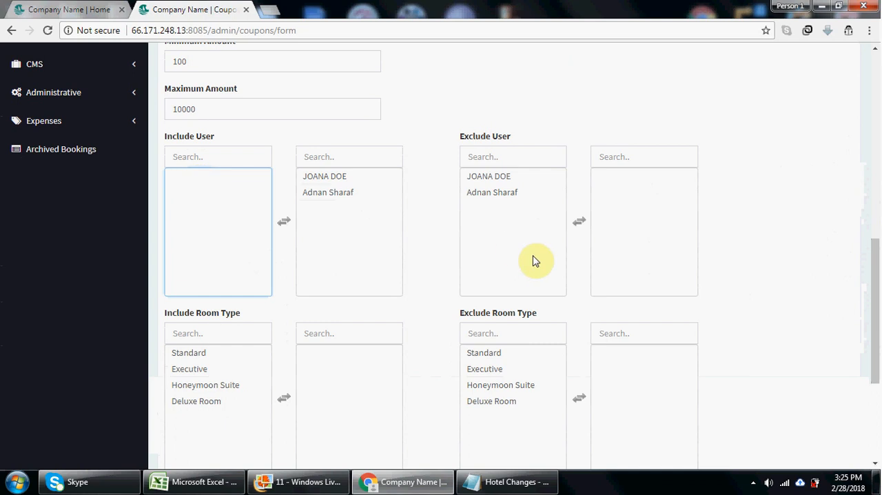
{"action": "left_click_drag", "start_coordinate": [876, 269], "coordinate": [876, 310]}
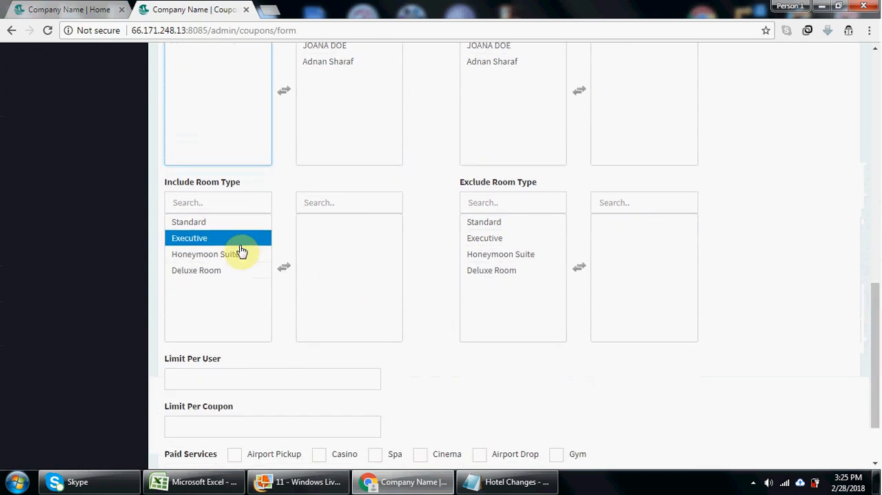
{"action": "double_click", "coordinate": [228, 227]}
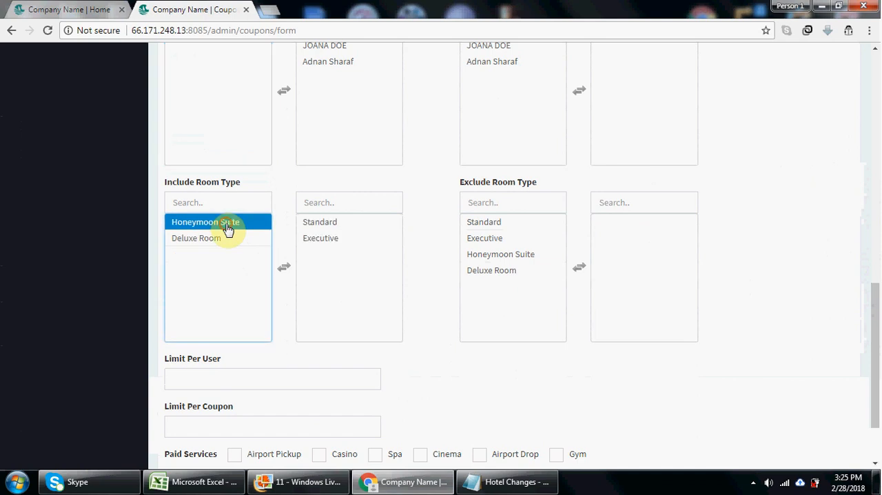
{"action": "double_click", "coordinate": [228, 224]}
{"action": "double_click", "coordinate": [228, 229]}
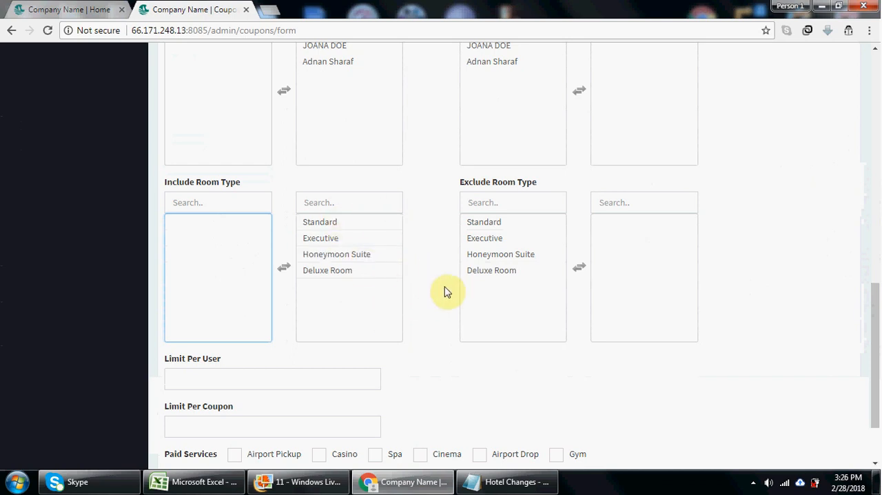
- Set both the limit per user and the limit per coupon to 1
{"action": "left_click_drag", "start_coordinate": [873, 329], "coordinate": [878, 375]}
{"action": "left_click", "coordinate": [319, 289]}
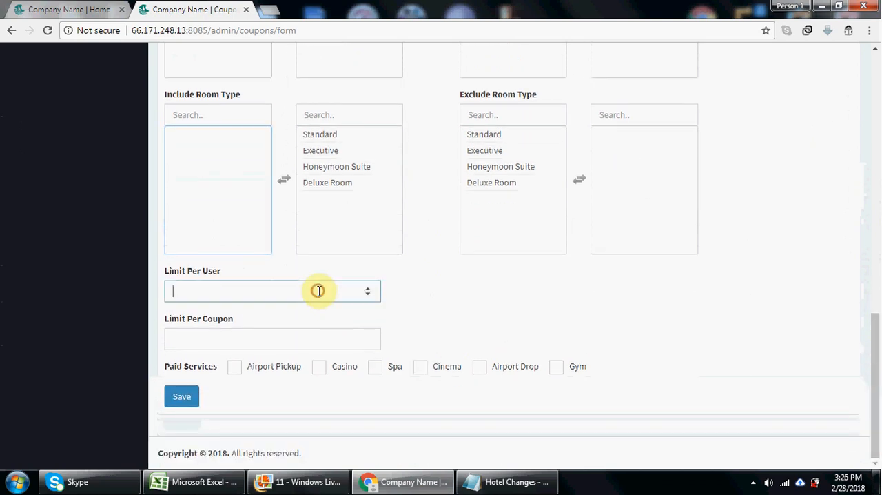
{"action": "type", "text": "1"}
{"action": "left_click", "coordinate": [309, 341]}
{"action": "type", "text": "1"}
- Enable all paid services for the coupon, from Airport Pickup through Gym, and save it
{"action": "left_click", "coordinate": [235, 368]}
{"action": "left_click", "coordinate": [319, 368]}
{"action": "left_click", "coordinate": [375, 368]}
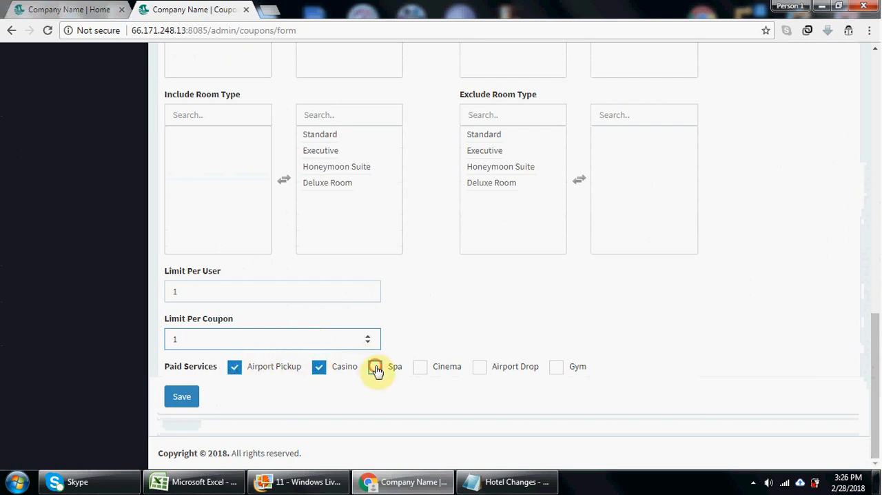
{"action": "left_click", "coordinate": [421, 368]}
{"action": "left_click", "coordinate": [480, 370]}
{"action": "left_click", "coordinate": [557, 370]}
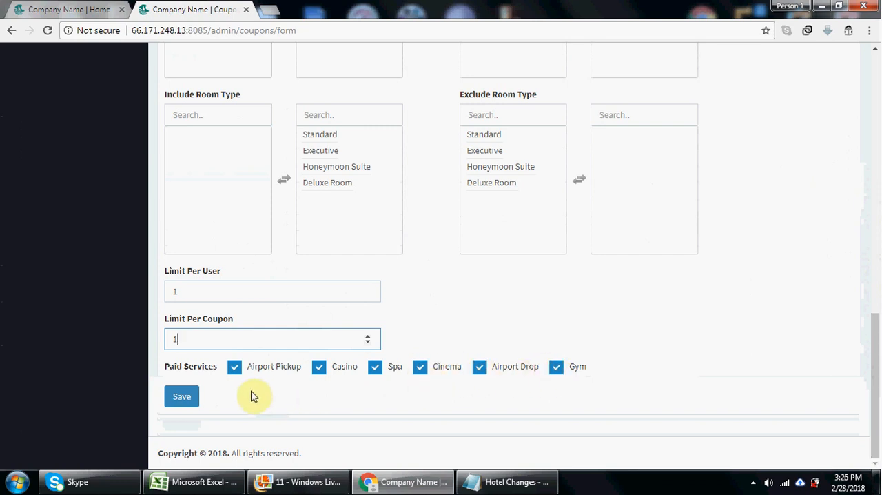
{"action": "left_click", "coordinate": [195, 399]}
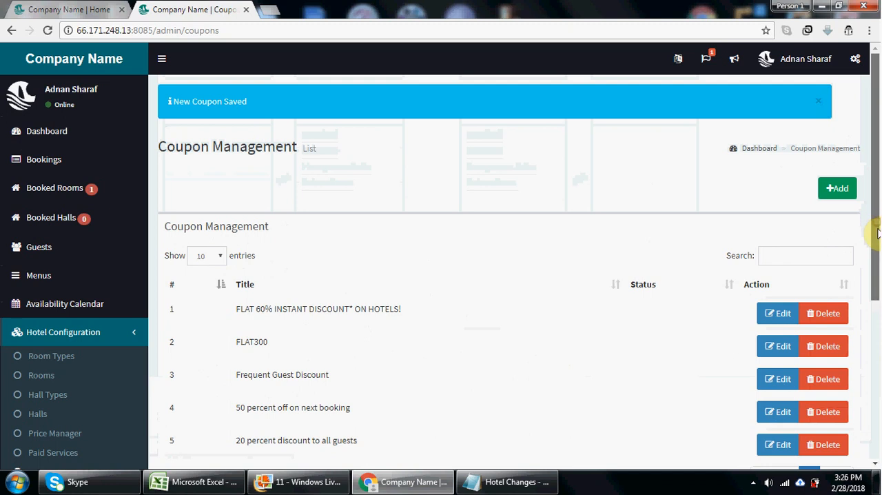
- Review the coupons in the Coupon Management list and look at the public site's home page
{"action": "left_click_drag", "start_coordinate": [874, 222], "coordinate": [877, 266]}
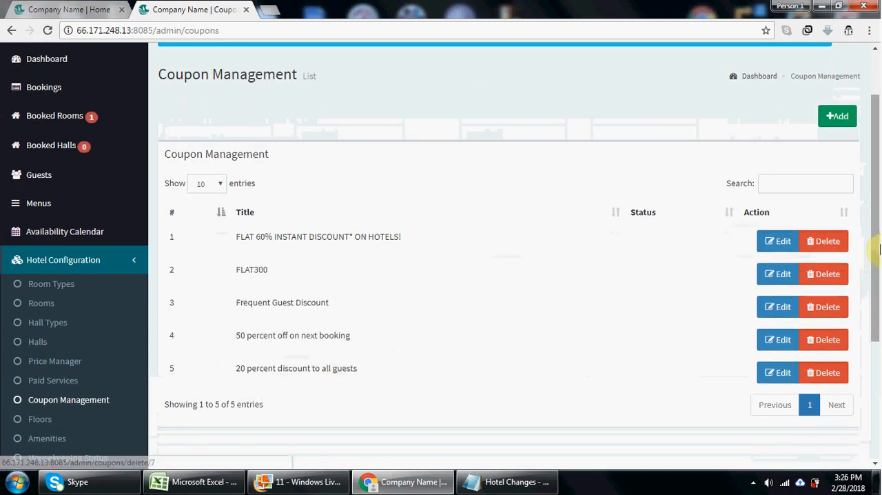
{"action": "left_click_drag", "start_coordinate": [876, 250], "coordinate": [866, 207]}
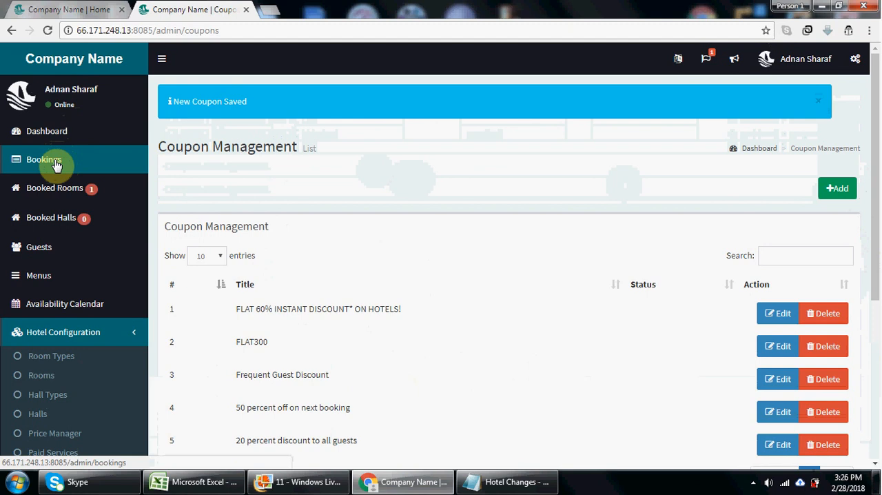
{"action": "left_click", "coordinate": [42, 7]}
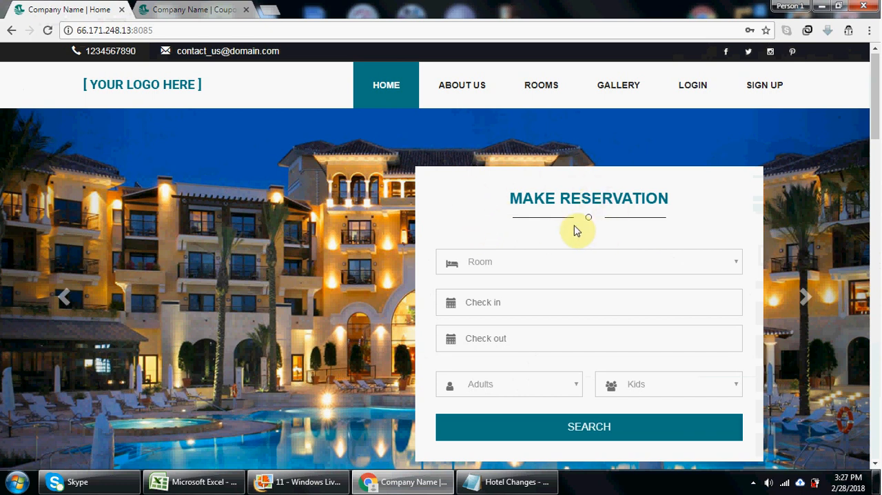
- Return to the admin area and add a new booking, selecting the second listed guest and the Room Booking type
{"action": "left_click", "coordinate": [176, 8]}
{"action": "left_click", "coordinate": [73, 158]}
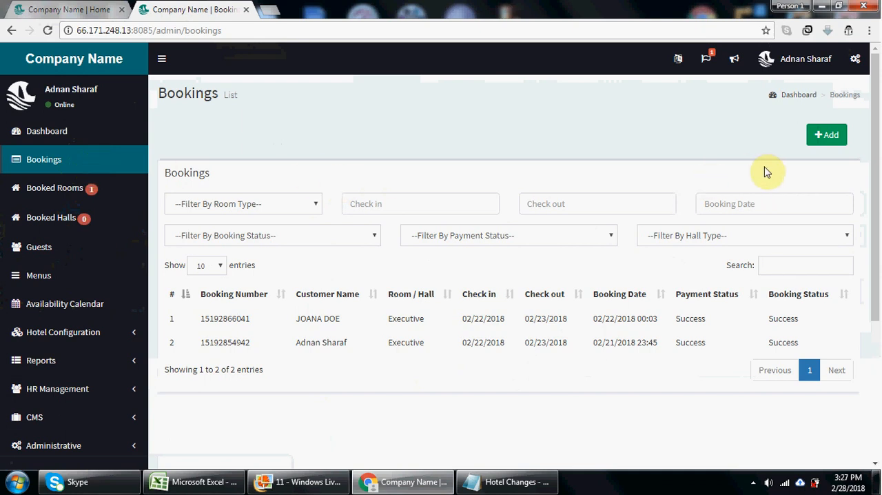
{"action": "left_click", "coordinate": [822, 140]}
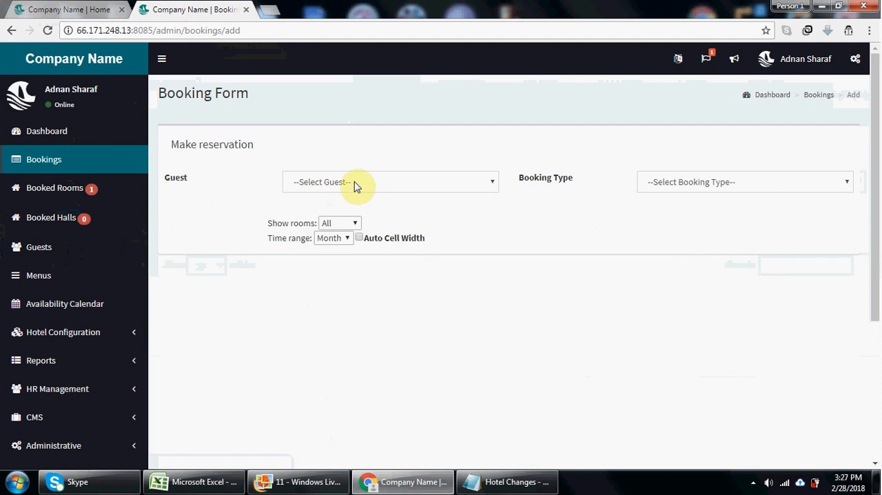
{"action": "left_click", "coordinate": [354, 185]}
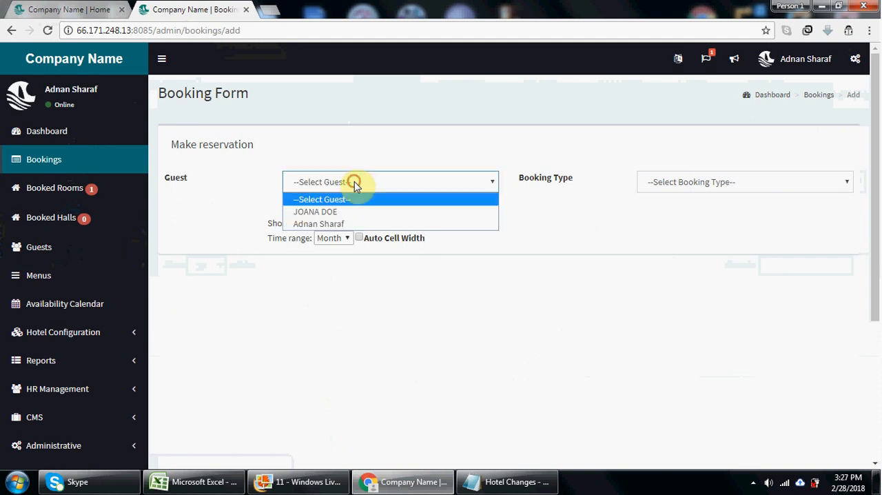
{"action": "left_click", "coordinate": [353, 224]}
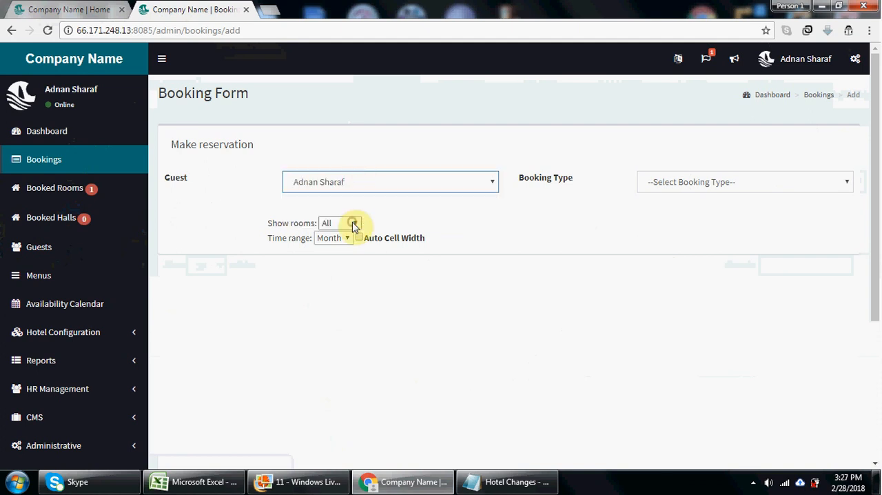
{"action": "left_click", "coordinate": [694, 190]}
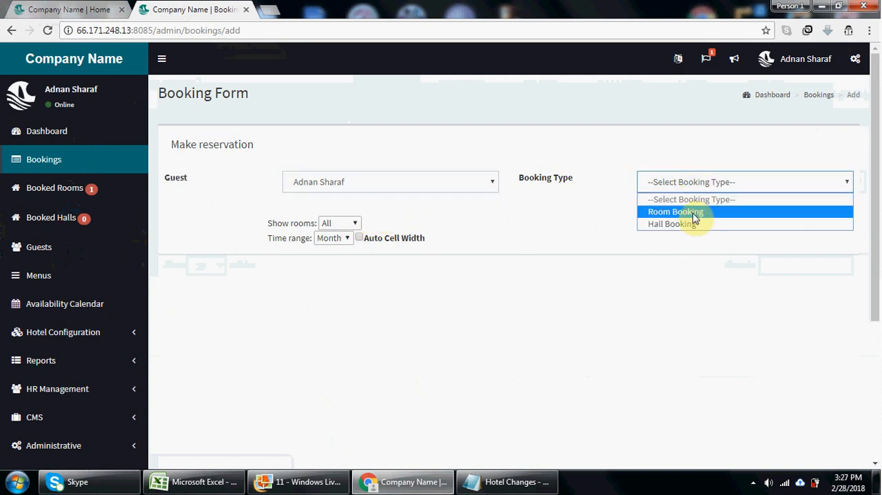
{"action": "left_click", "coordinate": [694, 212]}
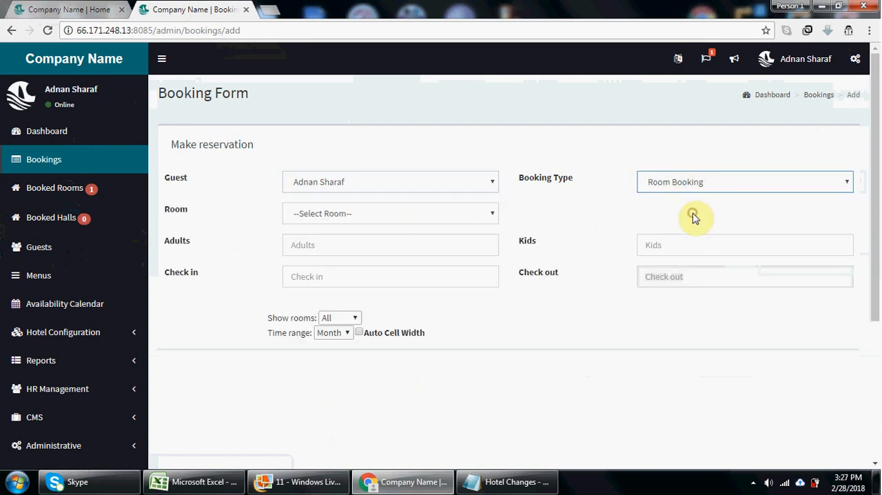
- Choose the Executive room for 1 adult, with check-in on 2018-03-01 and check-out on 2018-03-02
{"action": "left_click", "coordinate": [423, 219]}
{"action": "left_click", "coordinate": [402, 257]}
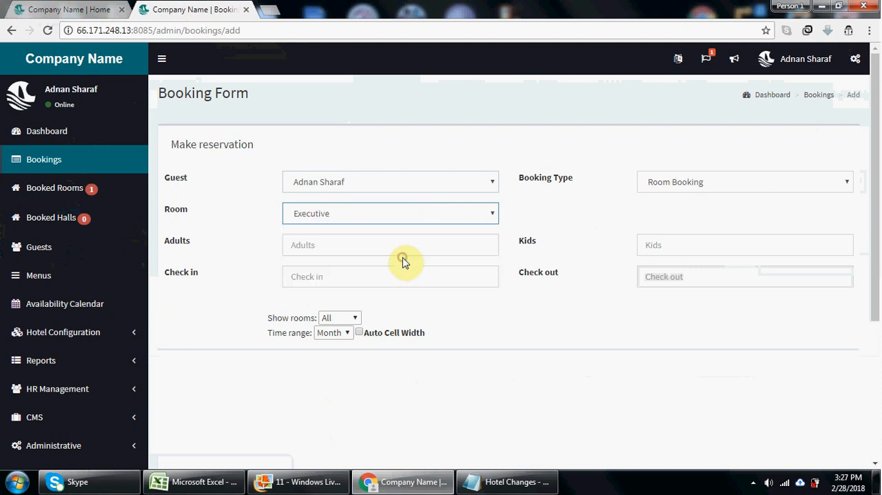
{"action": "left_click", "coordinate": [370, 244]}
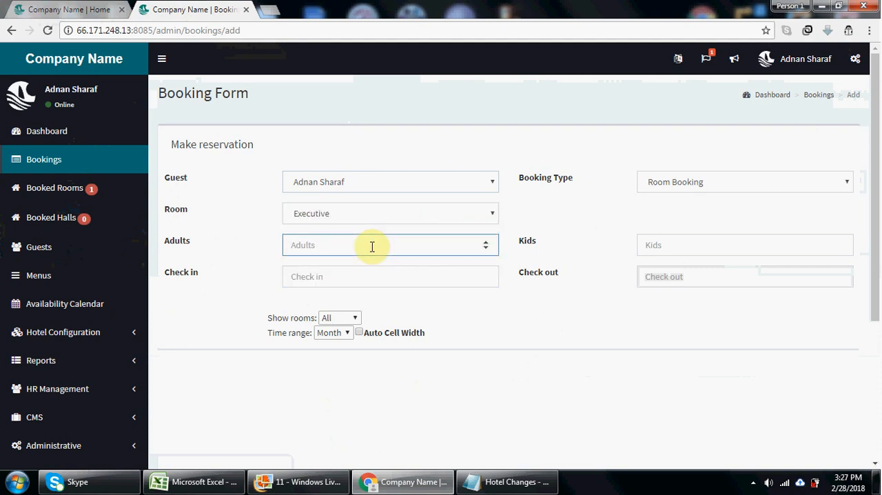
{"action": "type", "text": "1"}
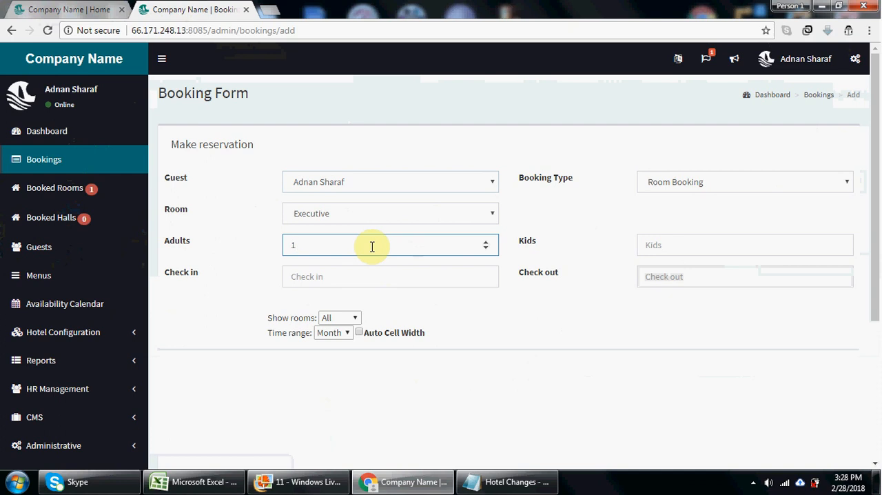
{"action": "left_click", "coordinate": [363, 278]}
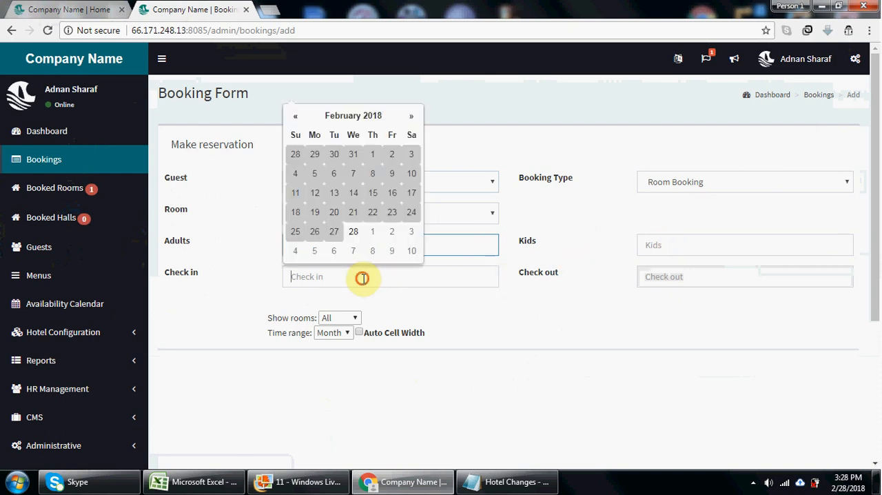
{"action": "left_click", "coordinate": [373, 232]}
{"action": "left_click", "coordinate": [661, 278]}
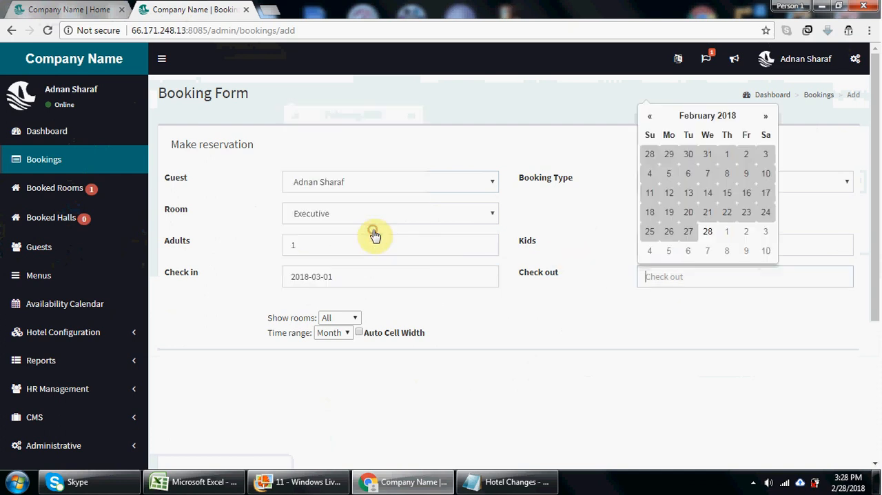
{"action": "left_click", "coordinate": [750, 234]}
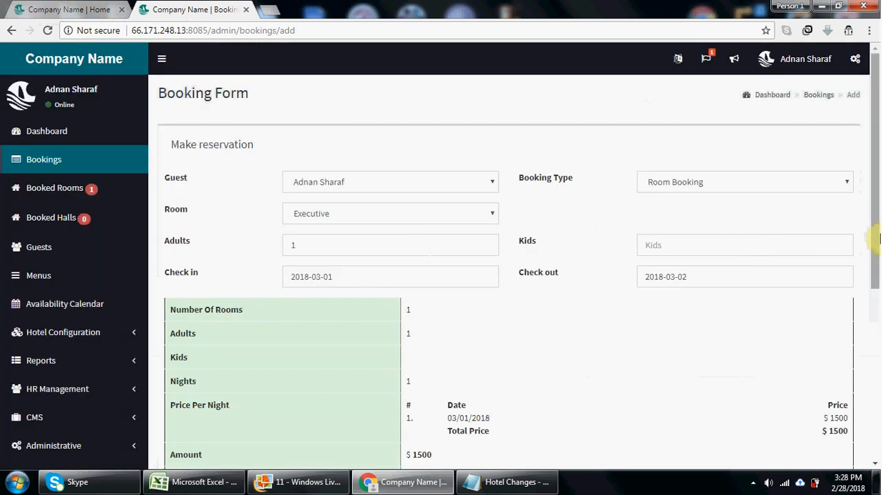
- Review the booking's price breakdown, taxes and paid services, and proceed to the reservation summary without adding any service
{"action": "left_click_drag", "start_coordinate": [876, 238], "coordinate": [876, 252]}
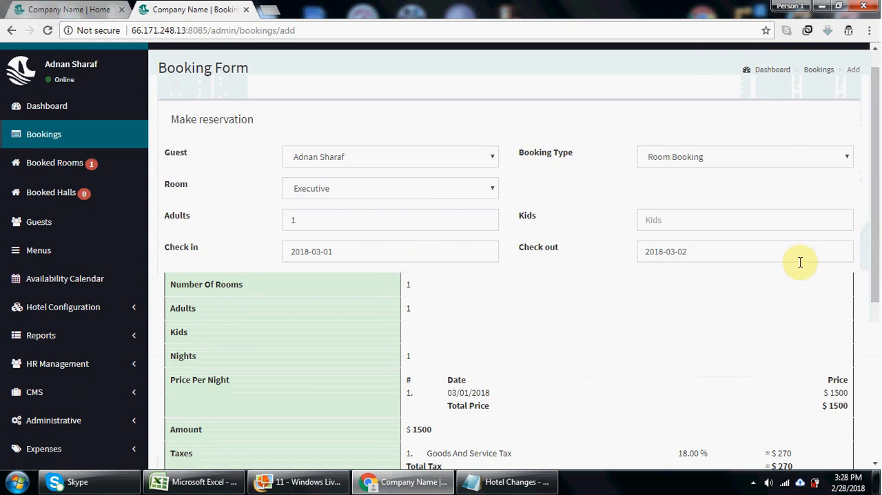
{"action": "left_click_drag", "start_coordinate": [877, 239], "coordinate": [878, 325]}
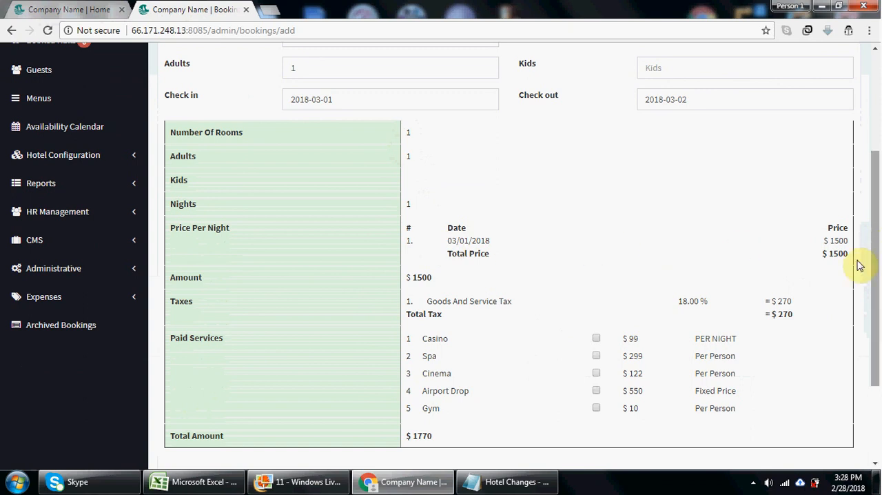
{"action": "left_click_drag", "start_coordinate": [873, 315], "coordinate": [875, 368]}
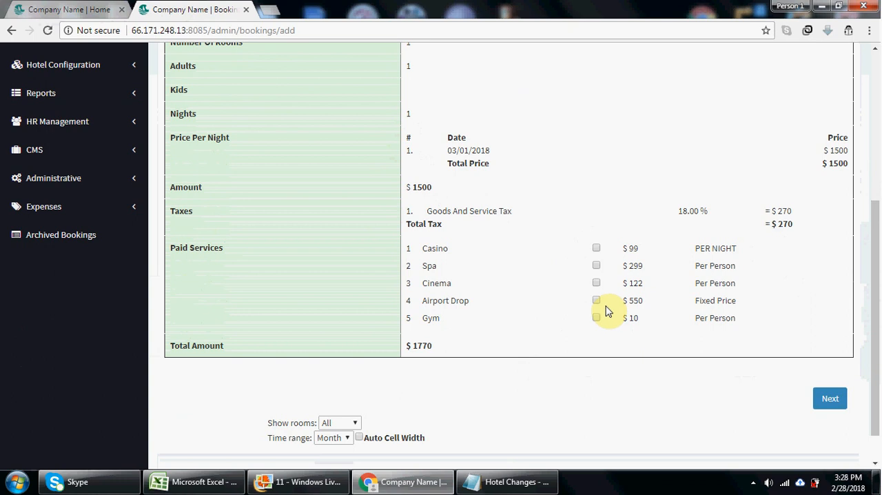
{"action": "left_click", "coordinate": [829, 398]}
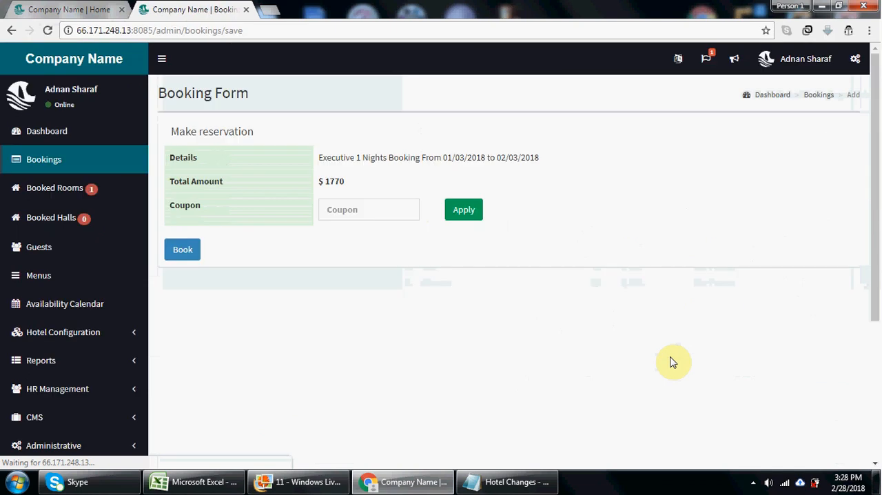
- Apply the coupon ABC123 to the reservation and book it
{"action": "left_click", "coordinate": [357, 209]}
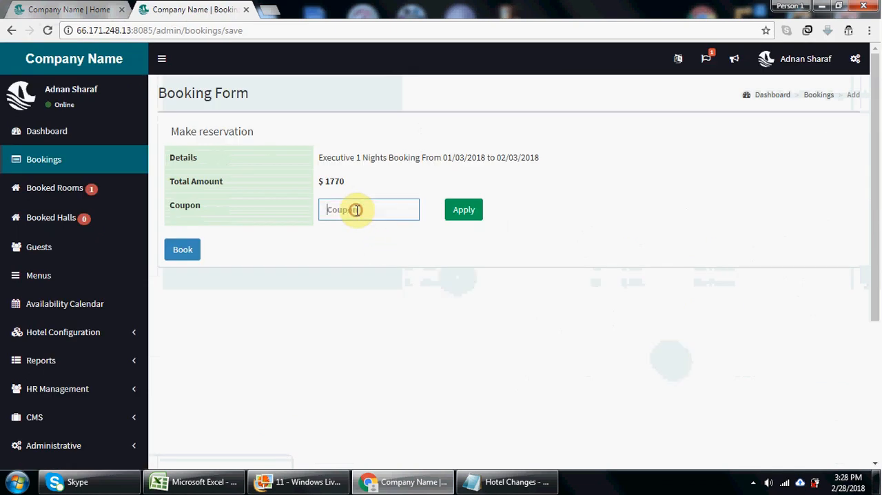
{"action": "type", "text": "AB"}
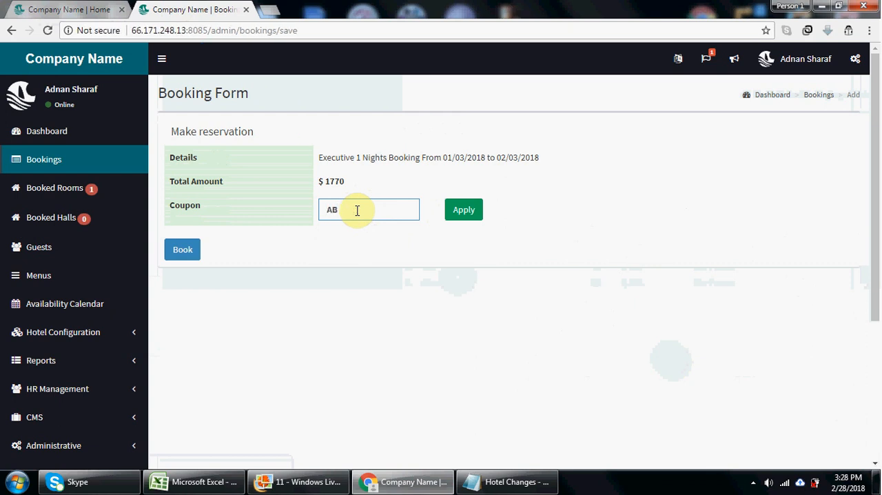
{"action": "type", "text": "C123"}
{"action": "left_click", "coordinate": [460, 215]}
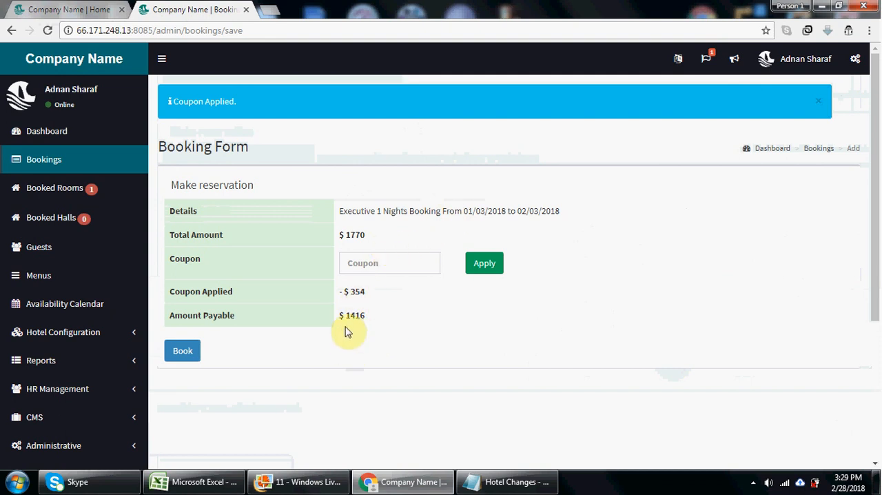
{"action": "left_click", "coordinate": [185, 360]}
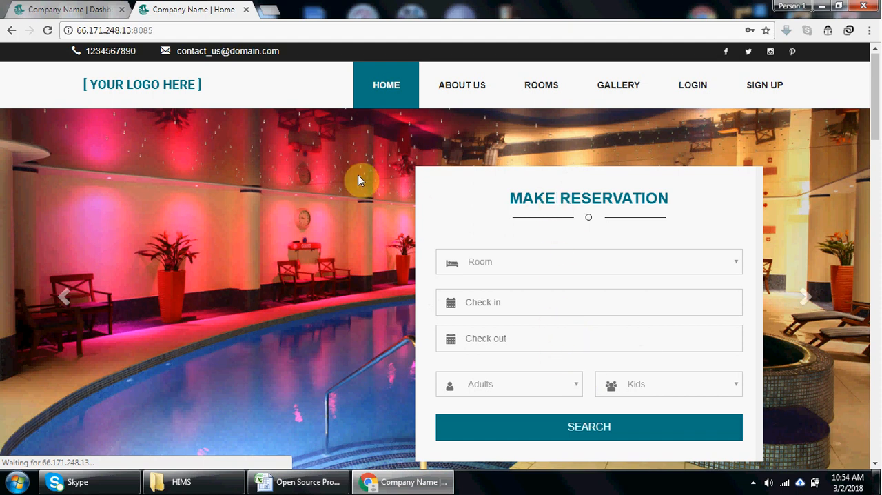
- Look at the admin dashboard and return to the public site's home page
{"action": "left_click", "coordinate": [87, 9]}
{"action": "left_click", "coordinate": [57, 160]}
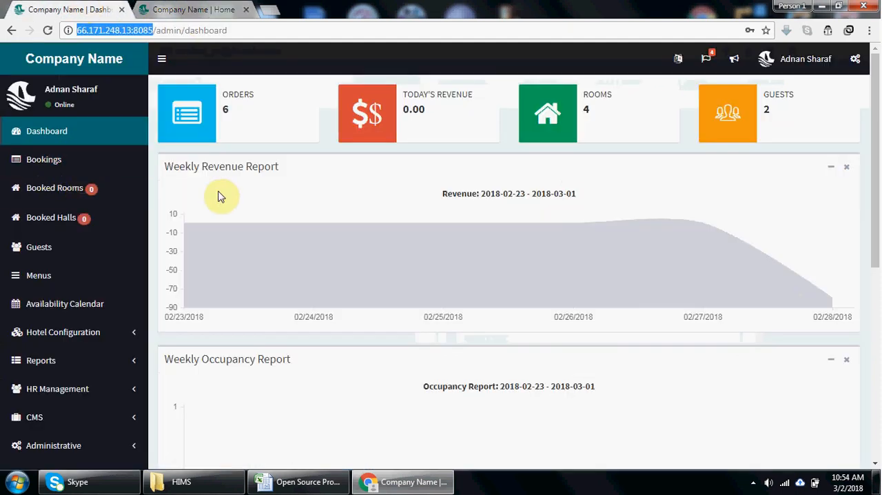
{"action": "left_click", "coordinate": [200, 6]}
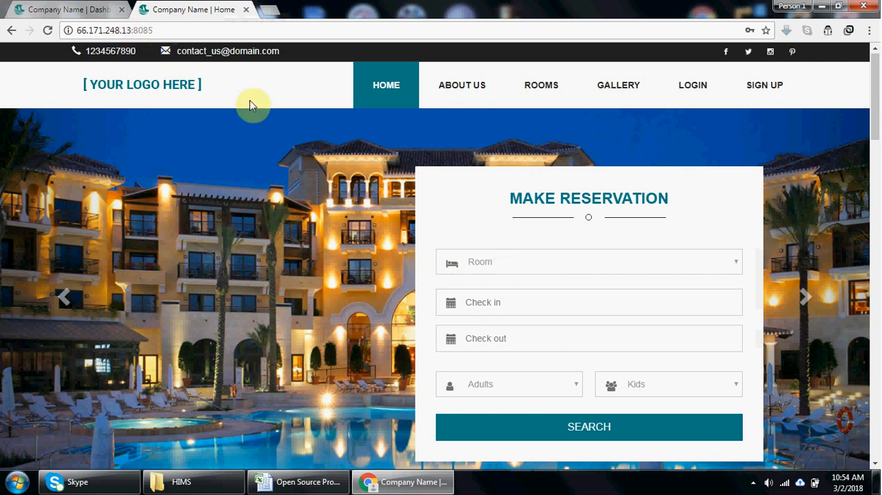
- Search for a Room reservation from 2018-03-02 to 2018-03-03 for 1 adult
{"action": "left_click", "coordinate": [547, 265]}
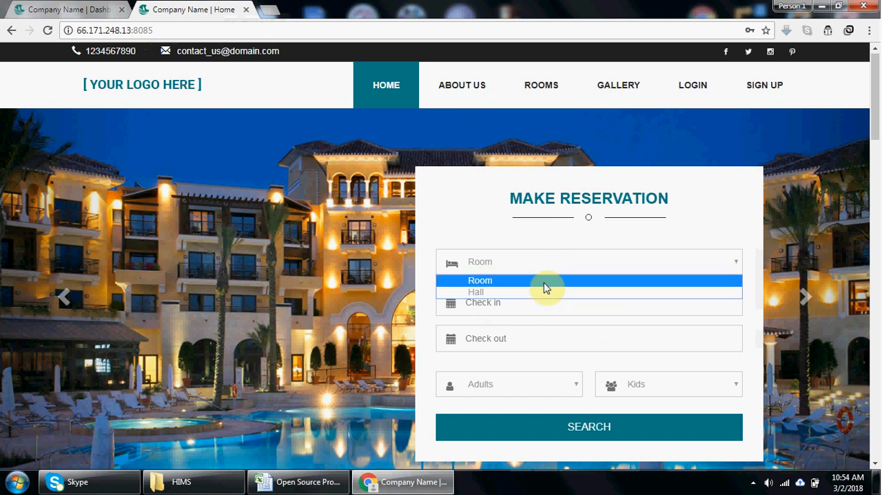
{"action": "left_click", "coordinate": [545, 282]}
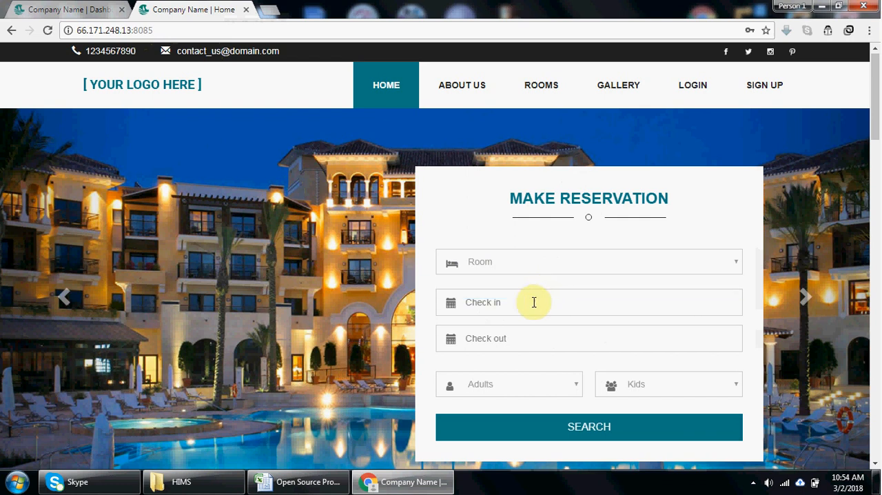
{"action": "left_click", "coordinate": [532, 300]}
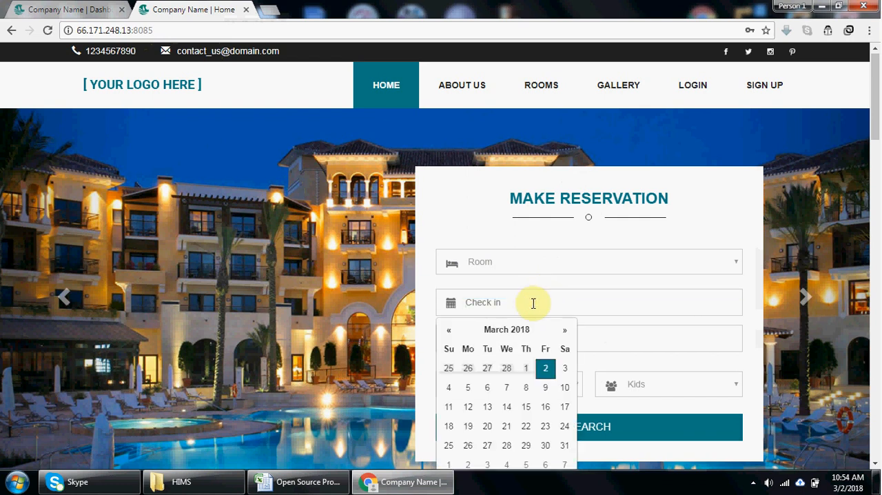
{"action": "left_click", "coordinate": [546, 371]}
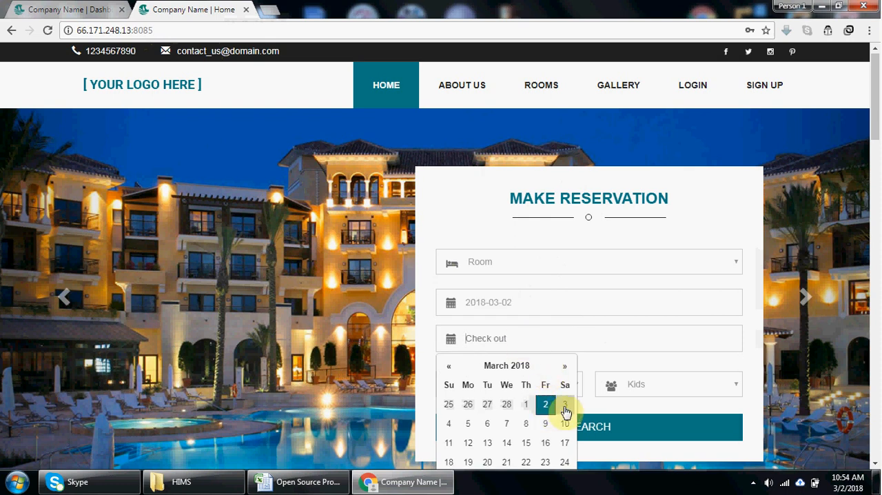
{"action": "left_click", "coordinate": [564, 405]}
{"action": "left_click", "coordinate": [540, 381]}
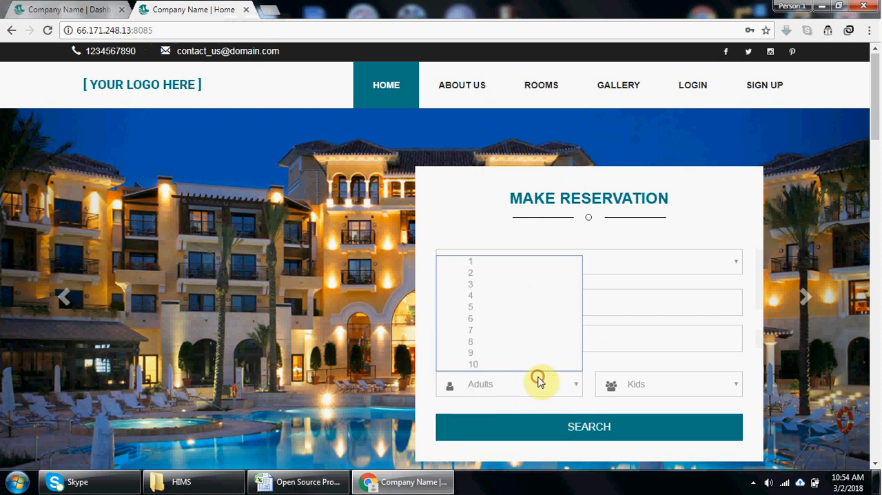
{"action": "left_click", "coordinate": [480, 262]}
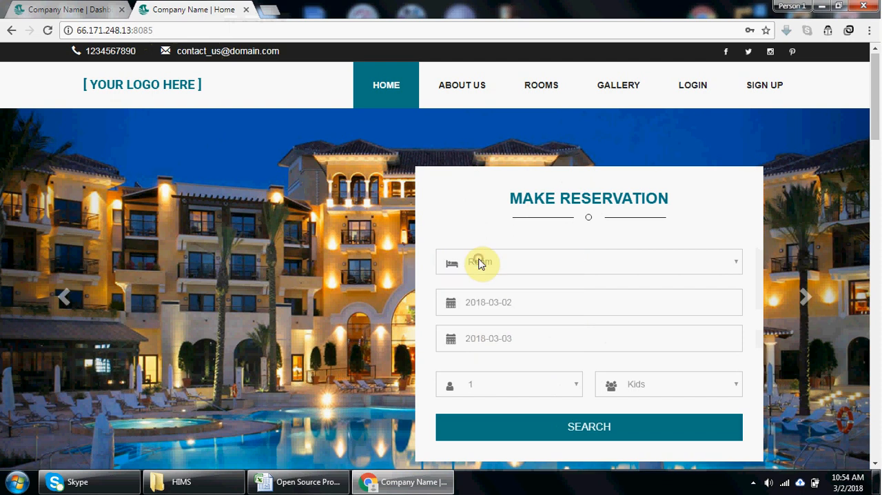
{"action": "left_click_drag", "start_coordinate": [875, 130], "coordinate": [875, 156]}
{"action": "left_click", "coordinate": [613, 301]}
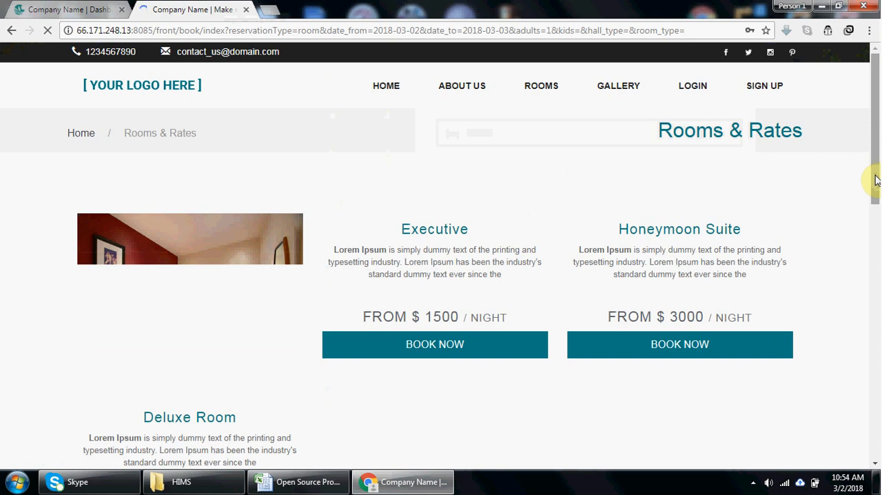
- Look through the offered rooms and choose the Executive room for booking
{"action": "left_click_drag", "start_coordinate": [874, 181], "coordinate": [879, 227]}
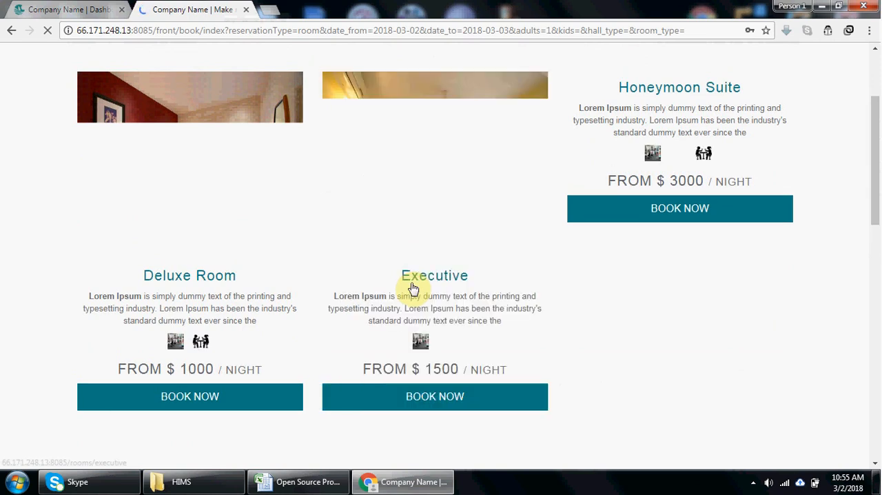
{"action": "left_click", "coordinate": [398, 398]}
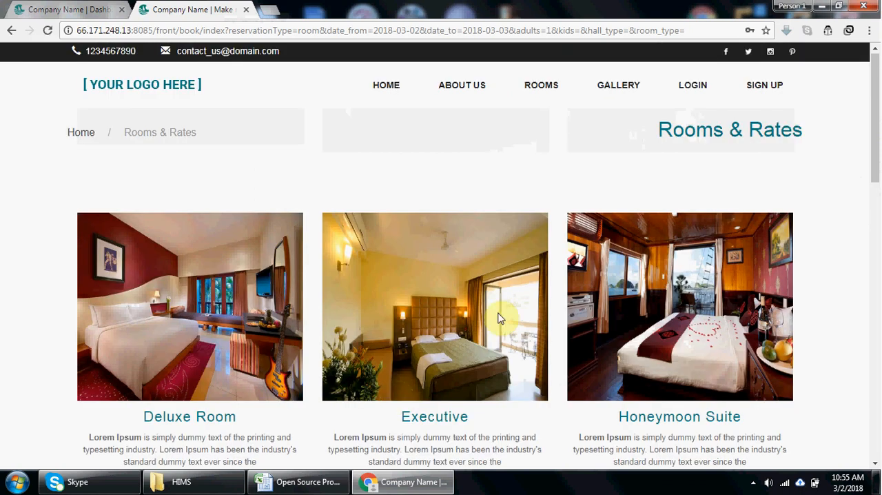
{"action": "left_click_drag", "start_coordinate": [877, 69], "coordinate": [876, 140]}
{"action": "left_click", "coordinate": [498, 337]}
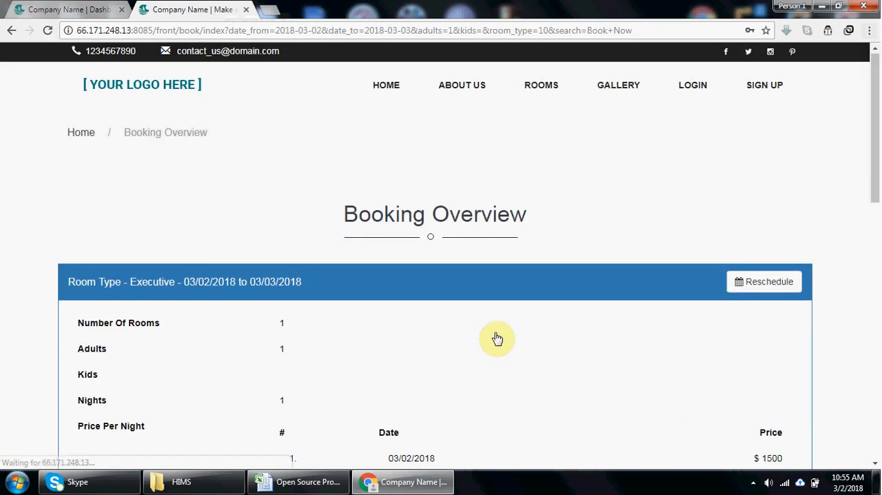
- Review the booking overview's price and tax details, and add the Casino and Spa paid services
{"action": "left_click_drag", "start_coordinate": [876, 142], "coordinate": [878, 230]}
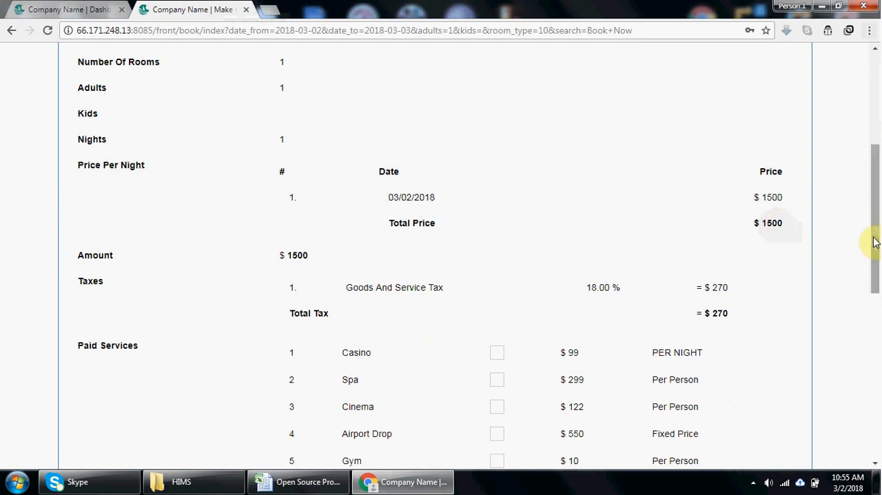
{"action": "left_click_drag", "start_coordinate": [876, 241], "coordinate": [876, 257]}
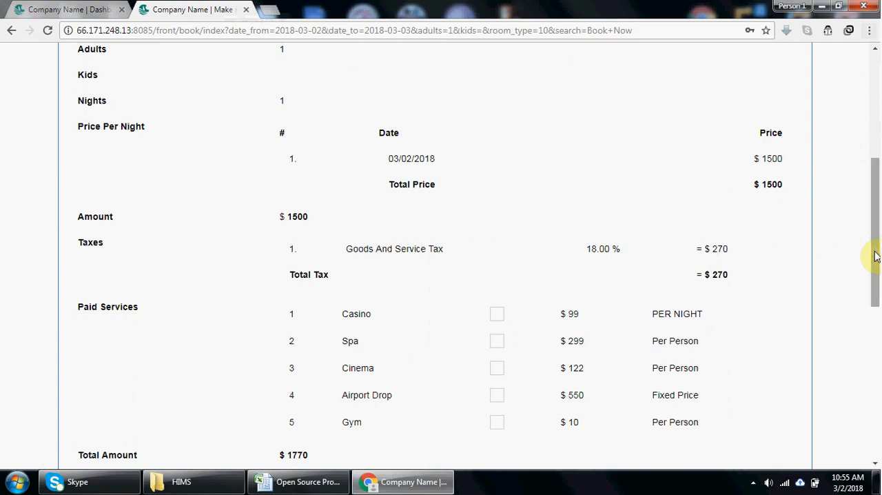
{"action": "left_click_drag", "start_coordinate": [875, 257], "coordinate": [880, 298]}
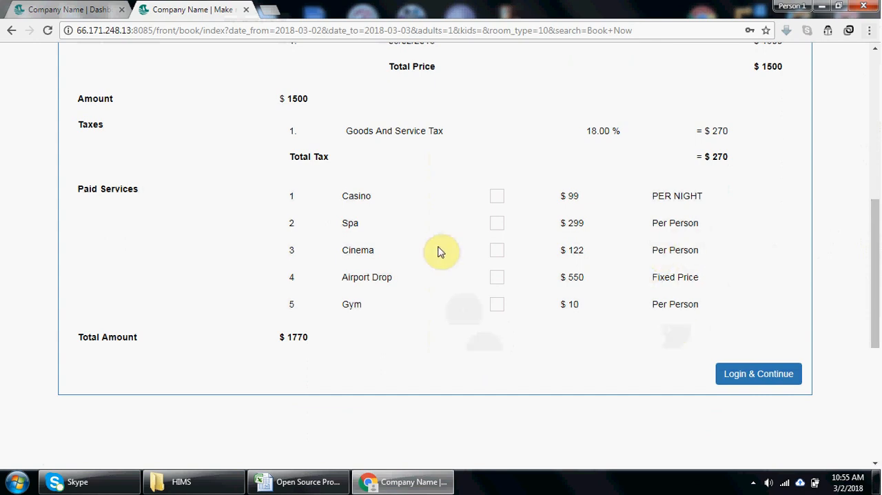
{"action": "left_click", "coordinate": [496, 200]}
{"action": "left_click", "coordinate": [498, 224]}
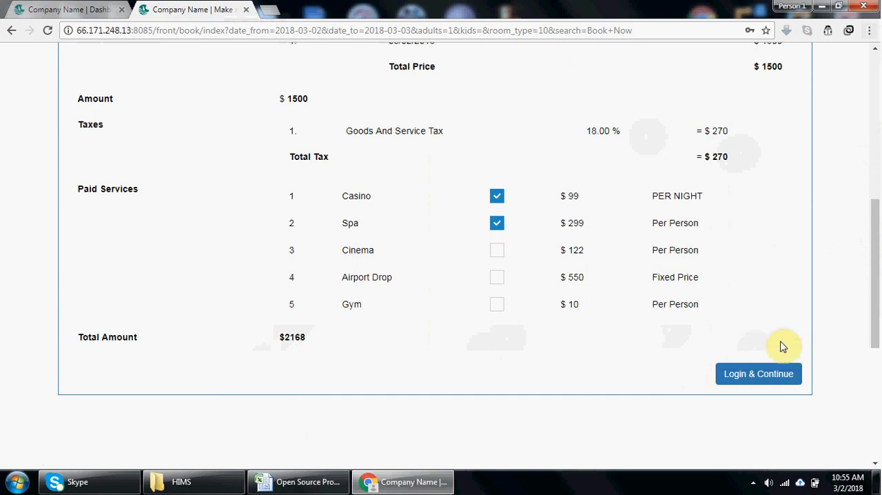
- Log in to continue the booking with the guest's e-mail and account password, and save the login in the browser
{"action": "left_click", "coordinate": [774, 376]}
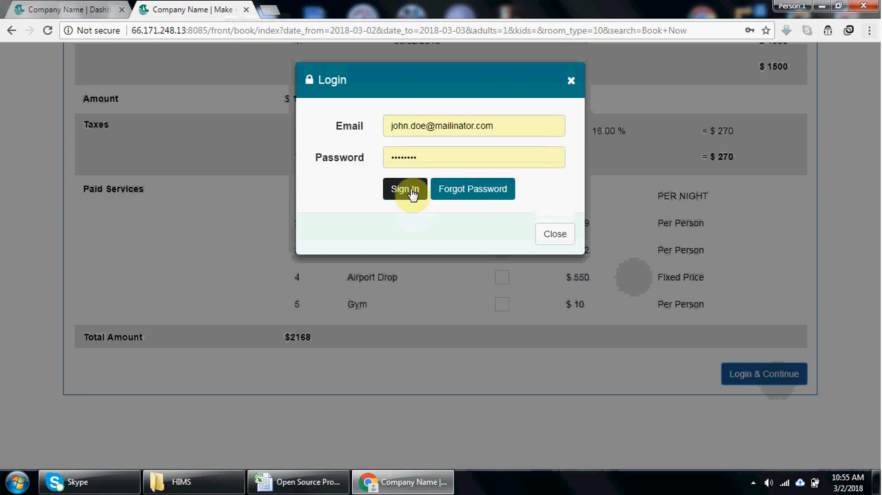
{"action": "left_click_drag", "start_coordinate": [513, 129], "coordinate": [381, 139]}
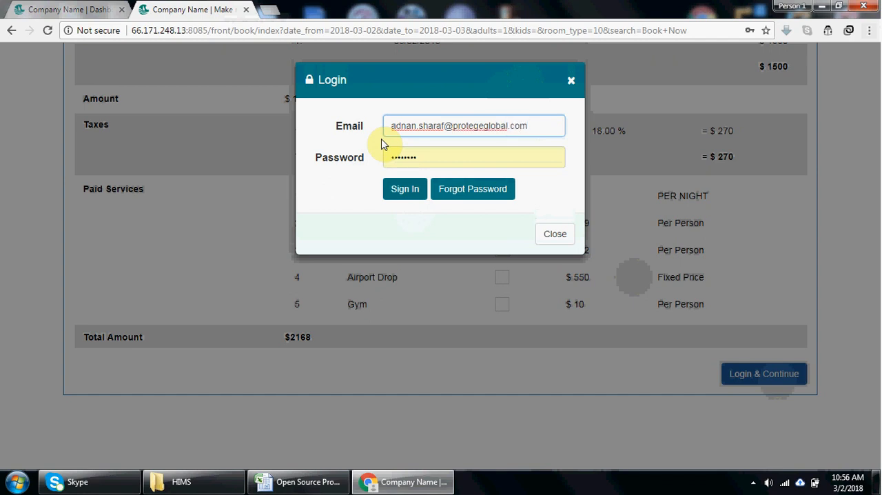
{"action": "key", "text": "Tab"}
{"action": "key", "text": "BackSpace"}
{"action": "type", "text": "••••••••"}
{"action": "key", "text": "Return"}
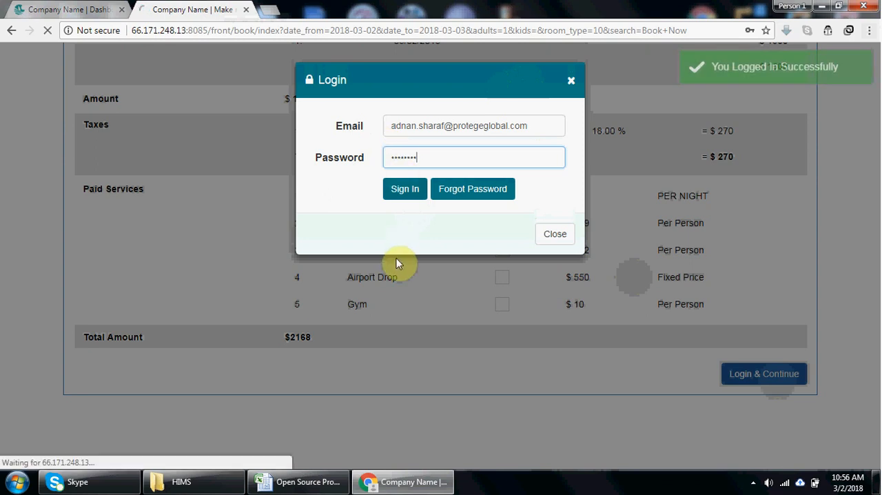
{"action": "mouse_move", "coordinate": [782, 77]}
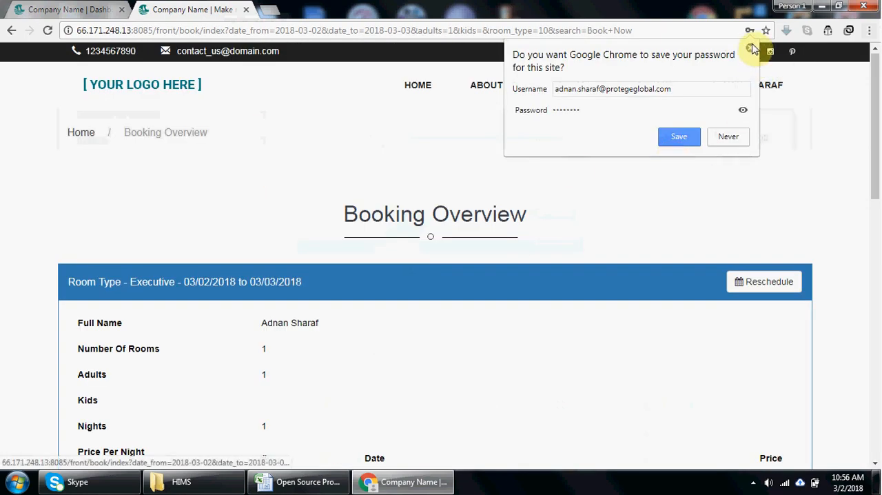
{"action": "left_click", "coordinate": [676, 141]}
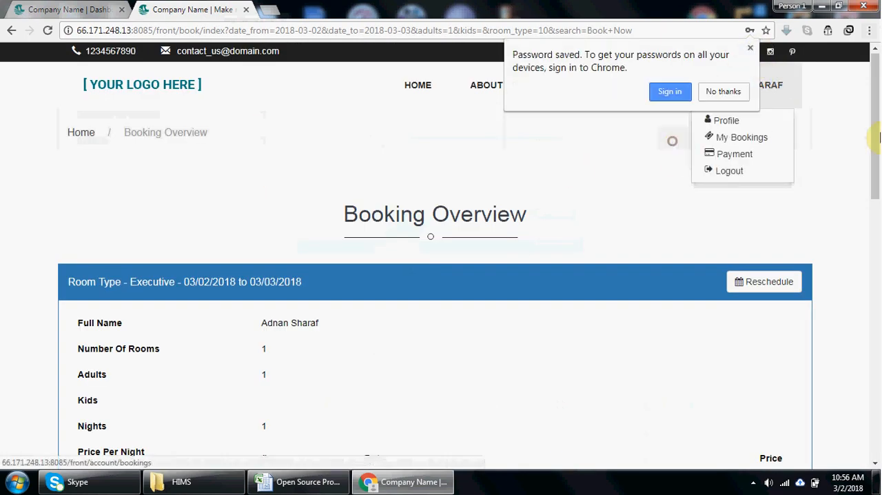
- Proceed from the booking overview to payment, choose Pay On Arrival and place the Executive room booking
{"action": "left_click", "coordinate": [750, 50]}
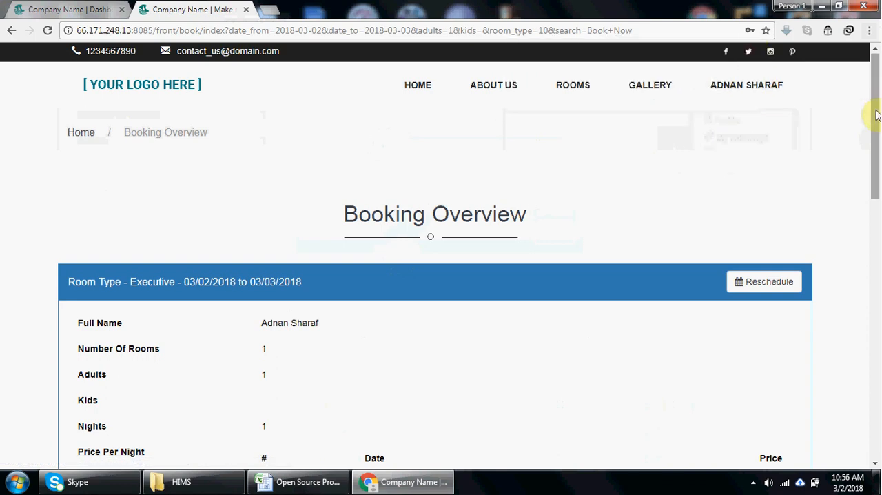
{"action": "scroll", "coordinate": [761, 377], "scroll_direction": "down", "scroll_amount": 6}
{"action": "left_click", "coordinate": [761, 377]}
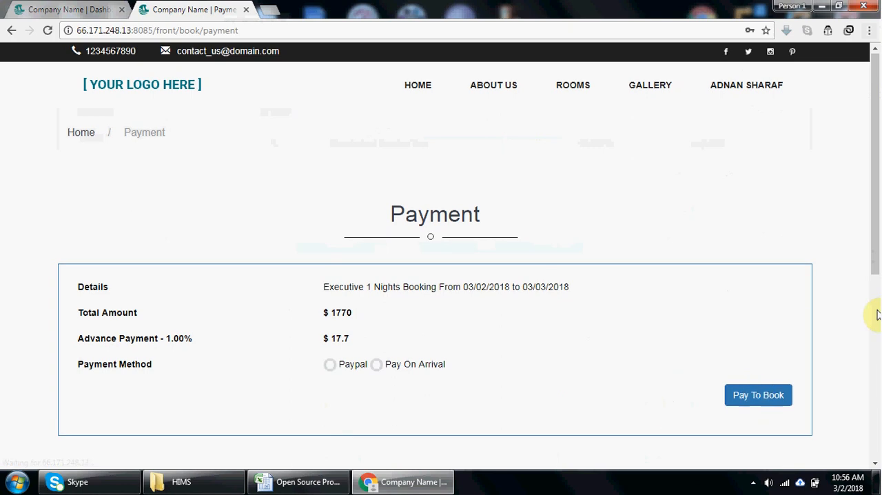
{"action": "left_click_drag", "start_coordinate": [875, 222], "coordinate": [877, 270]}
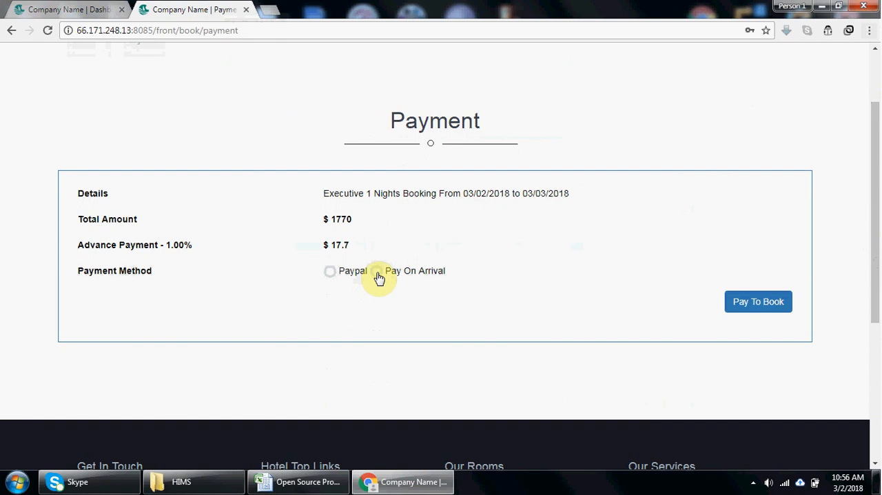
{"action": "left_click", "coordinate": [772, 308]}
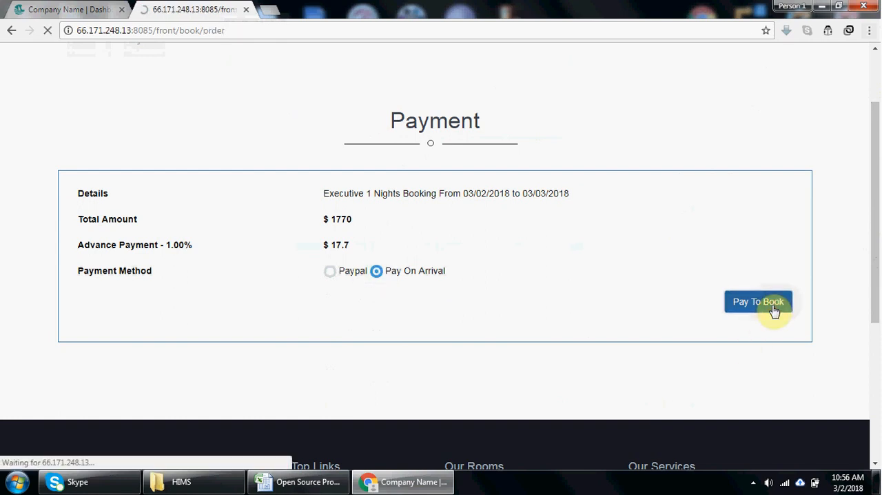
- Review the booking summary's guest, price and tax details, and copy its order number
{"action": "left_click_drag", "start_coordinate": [877, 152], "coordinate": [879, 317]}
{"action": "left_click", "coordinate": [713, 346]}
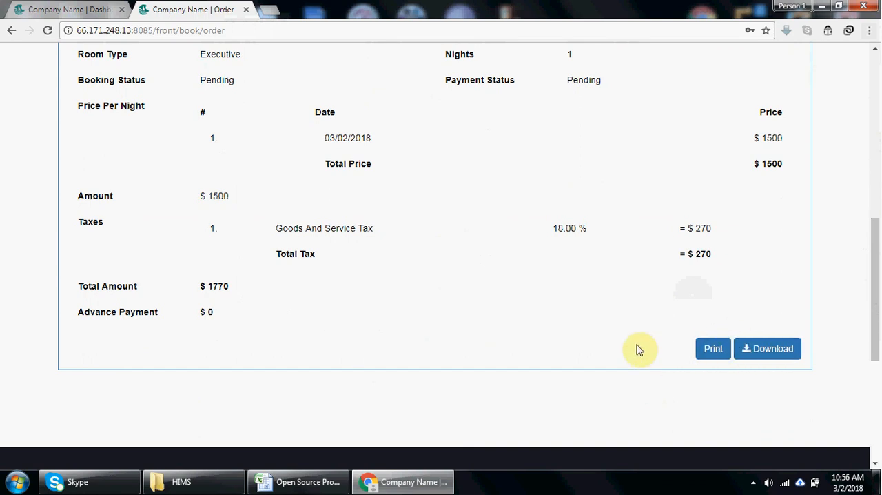
{"action": "left_click_drag", "start_coordinate": [877, 279], "coordinate": [877, 202]}
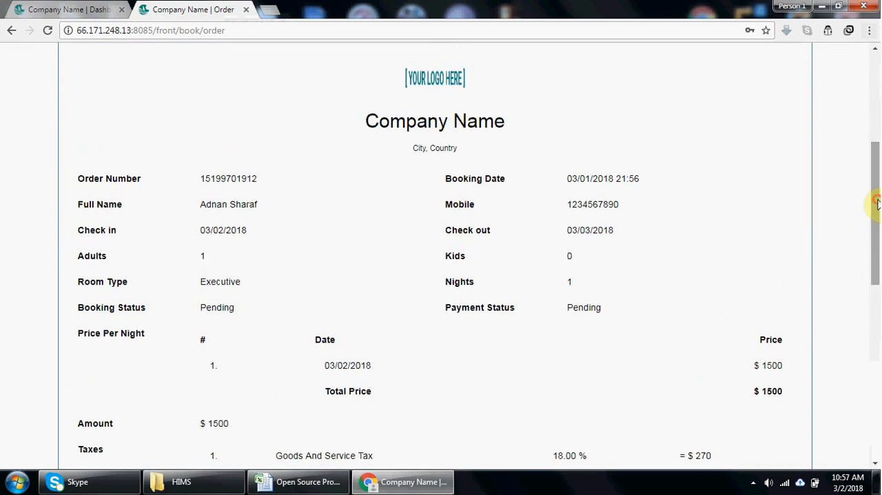
{"action": "double_click", "coordinate": [228, 178]}
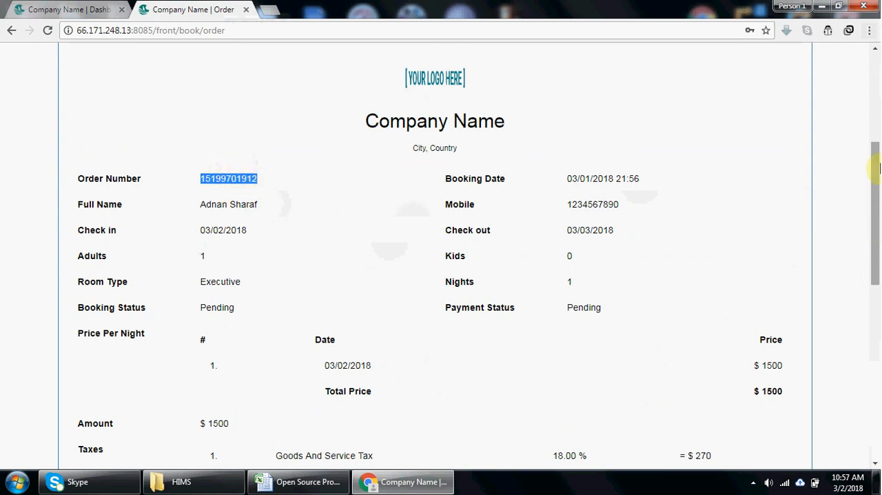
{"action": "left_click_drag", "start_coordinate": [875, 171], "coordinate": [874, 80]}
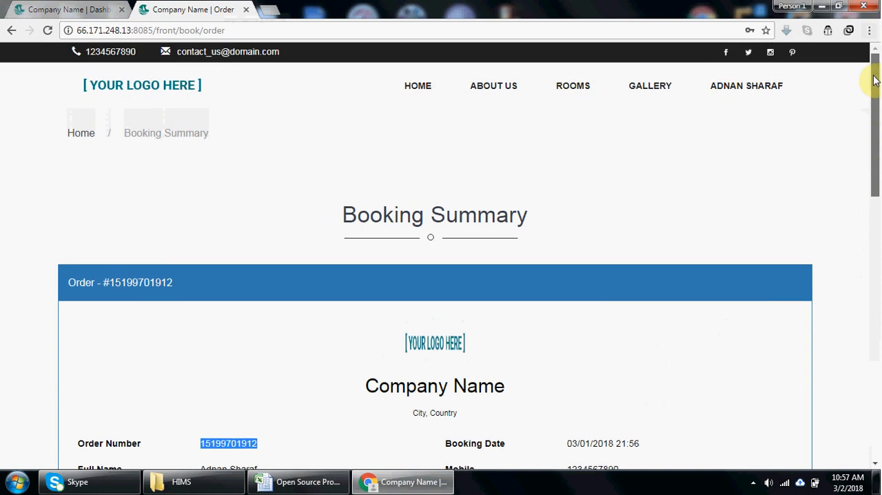
- Return to the admin dashboard and open the bookings list
{"action": "left_click", "coordinate": [29, 7]}
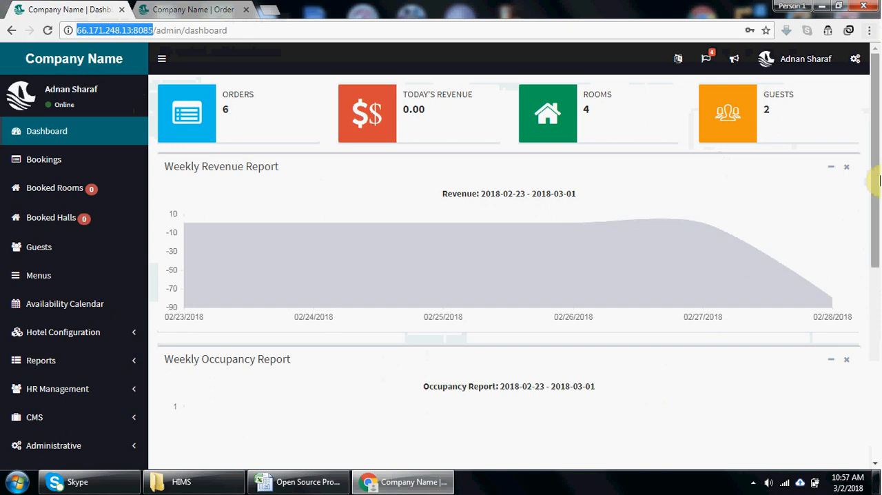
{"action": "left_click_drag", "start_coordinate": [877, 172], "coordinate": [873, 192]}
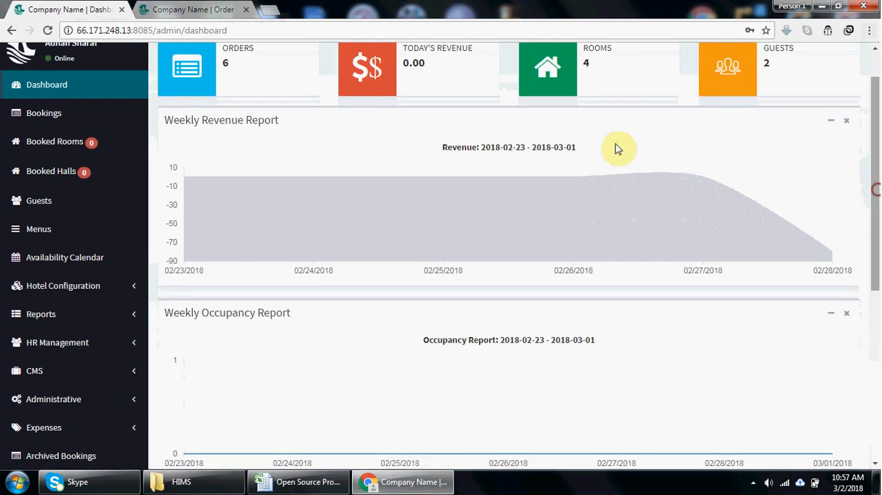
{"action": "left_click", "coordinate": [44, 113]}
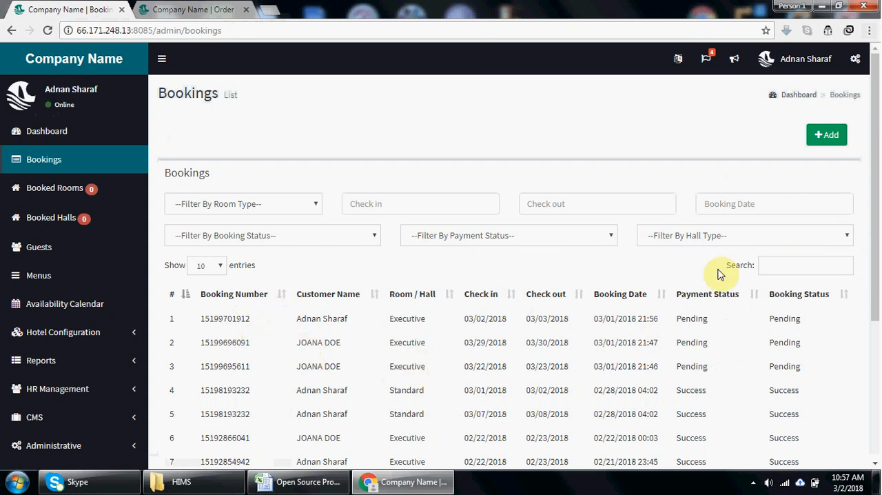
- Search the bookings list for the copied order number and open the matching booking
{"action": "left_click", "coordinate": [173, 9]}
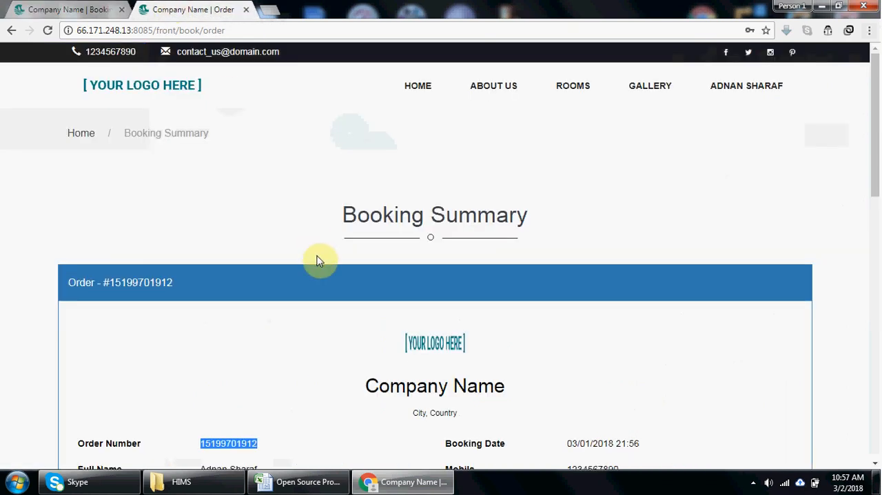
{"action": "left_click", "coordinate": [105, 9]}
{"action": "left_click", "coordinate": [767, 266]}
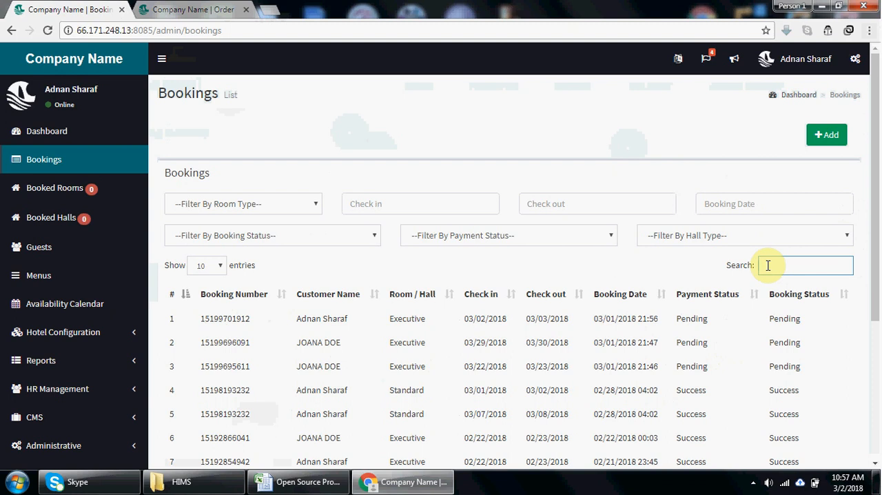
{"action": "key", "text": "ctrl+v"}
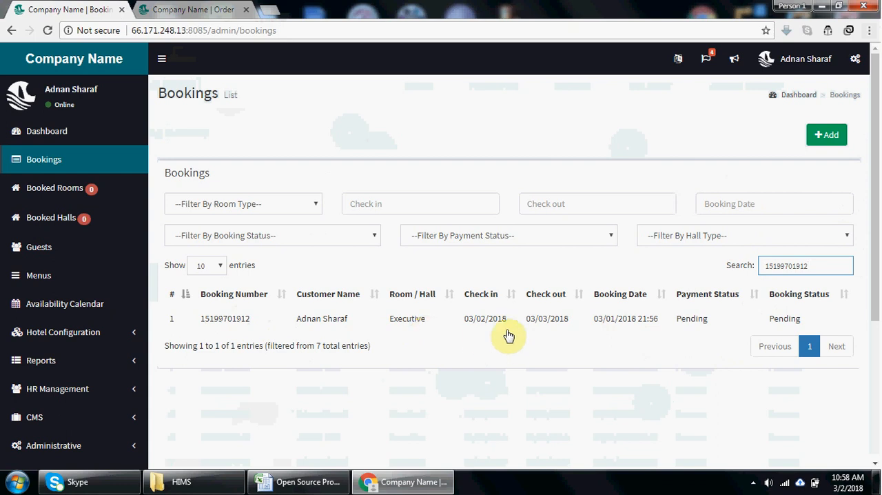
{"action": "left_click", "coordinate": [595, 321]}
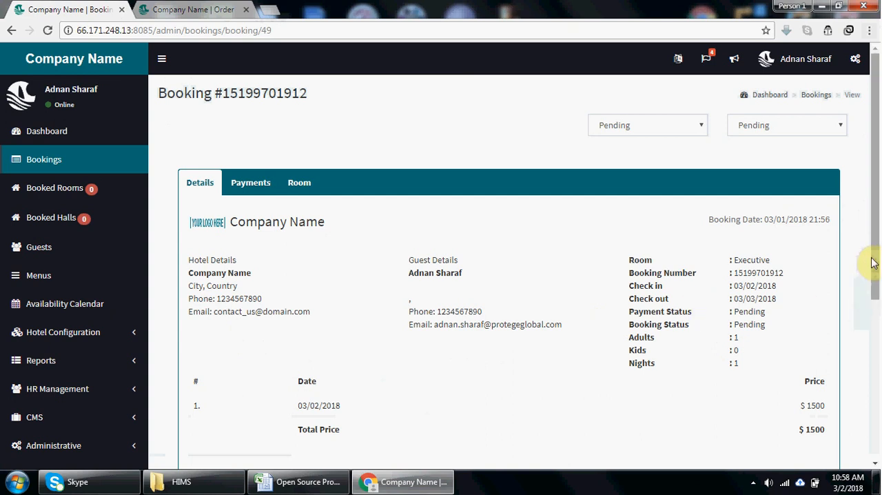
- Set the booking status to Success and look at the available payment statuses without choosing one
{"action": "left_click_drag", "start_coordinate": [875, 247], "coordinate": [875, 248]}
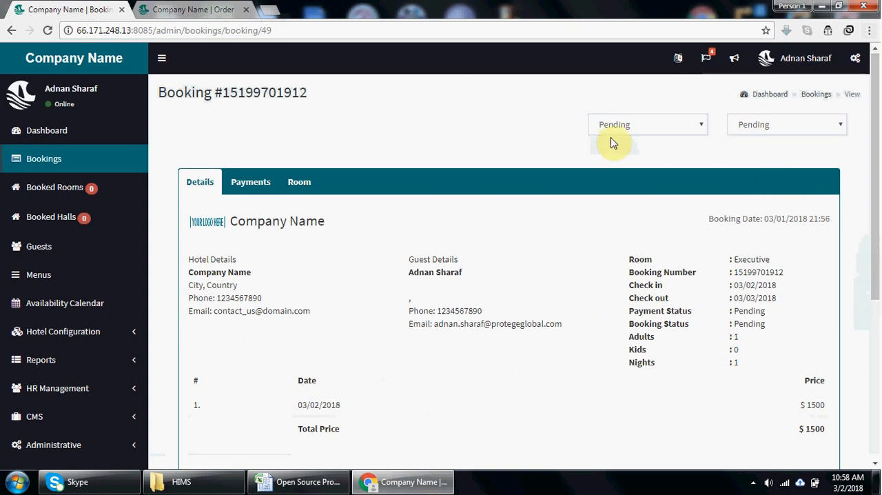
{"action": "left_click", "coordinate": [685, 131]}
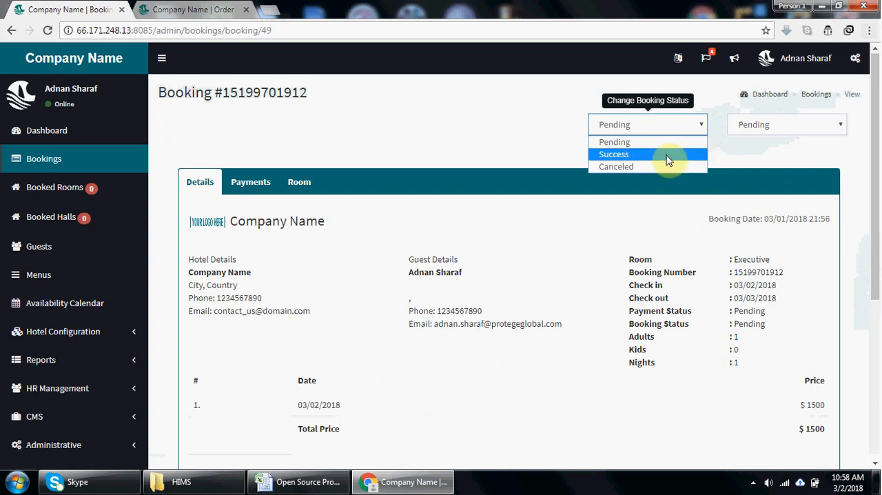
{"action": "left_click", "coordinate": [668, 155]}
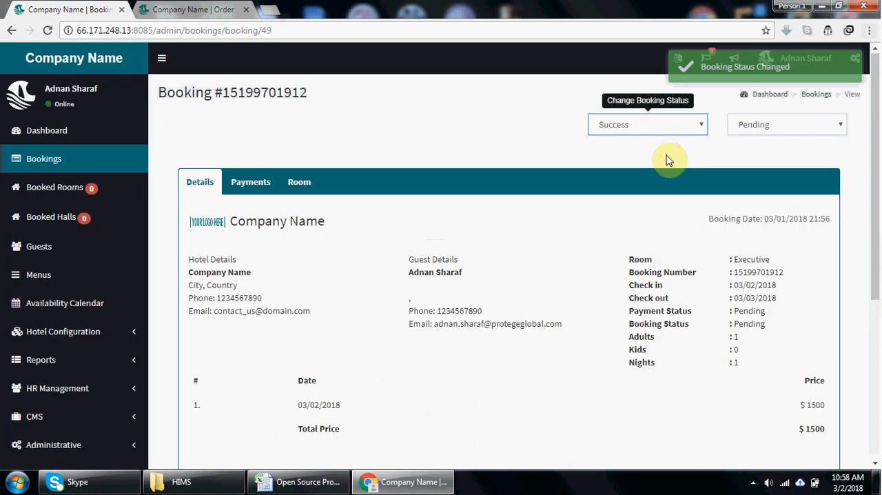
{"action": "left_click", "coordinate": [821, 127]}
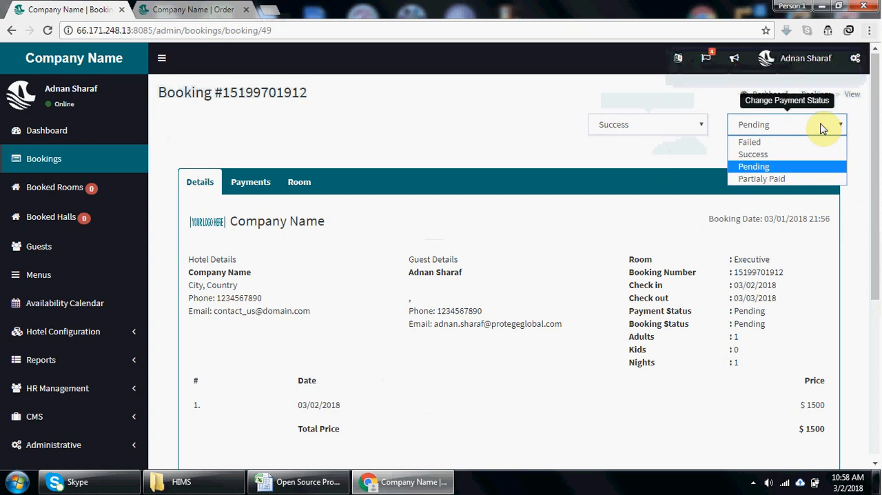
{"action": "left_click", "coordinate": [649, 182]}
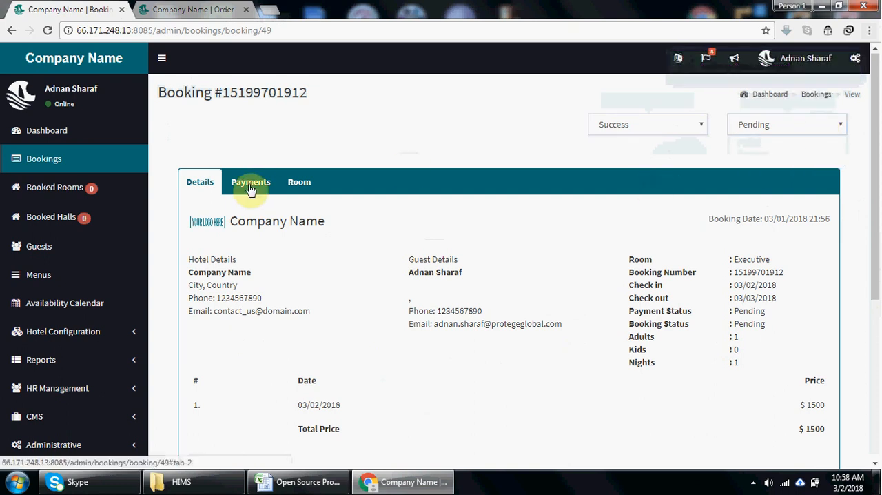
- Add a Cash payment of 2000 dated 2018-03-02 to the booking, accepting an amount greater than the pending one
{"action": "left_click", "coordinate": [250, 188]}
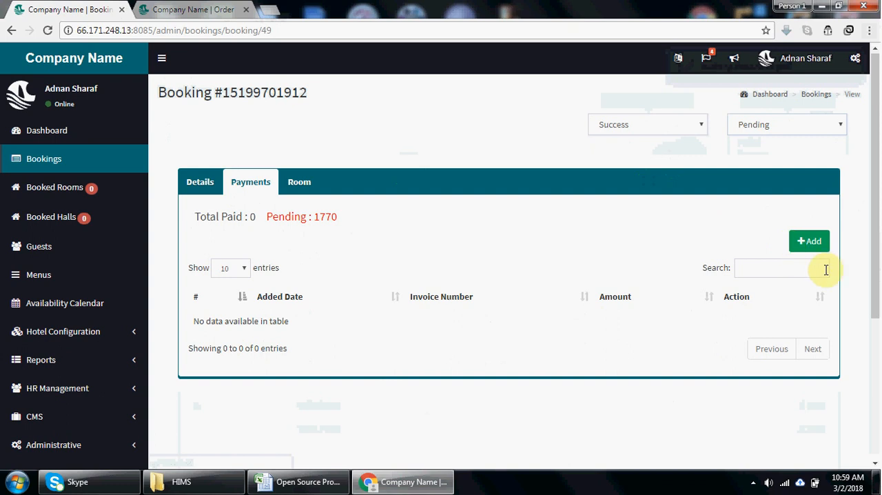
{"action": "left_click", "coordinate": [813, 238]}
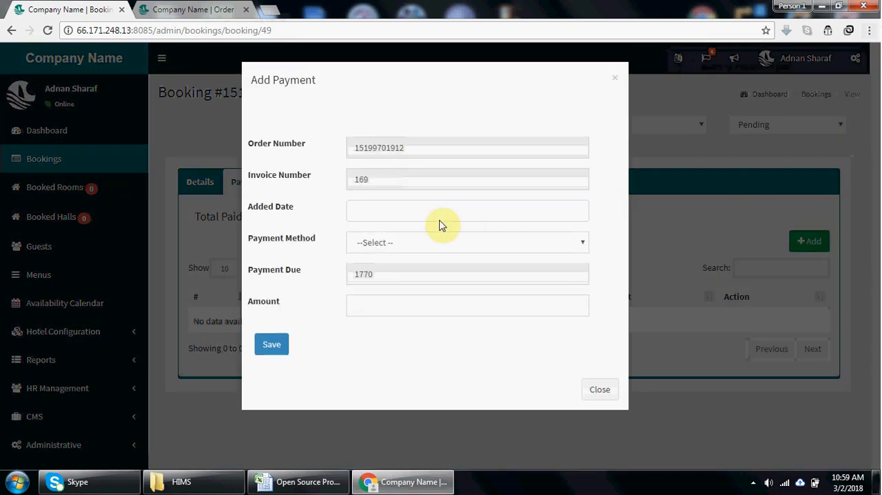
{"action": "left_click", "coordinate": [393, 211]}
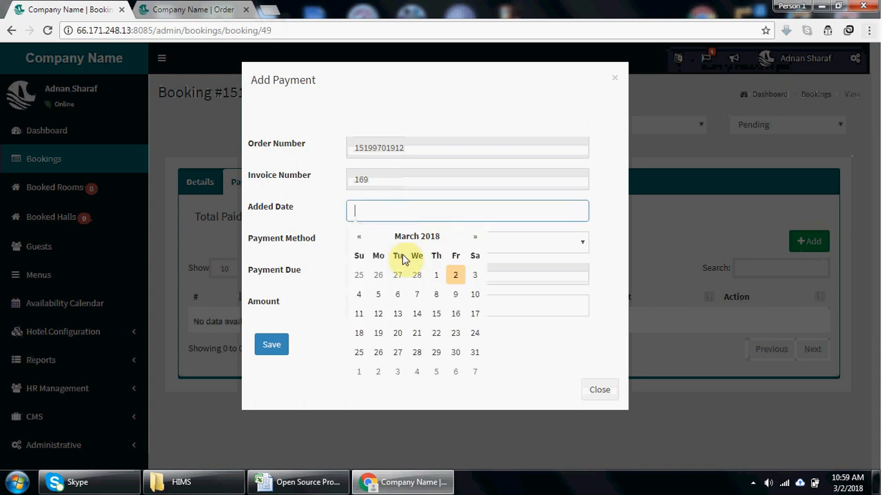
{"action": "left_click", "coordinate": [456, 275]}
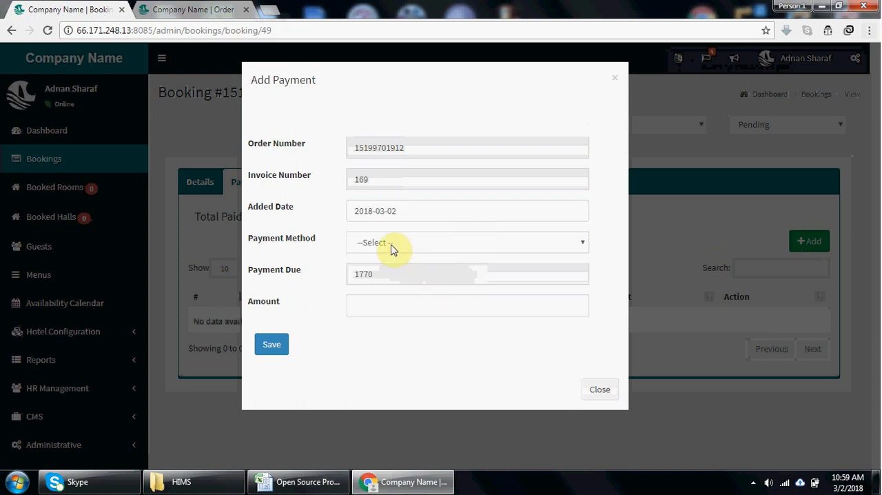
{"action": "left_click", "coordinate": [392, 243]}
{"action": "left_click", "coordinate": [390, 296]}
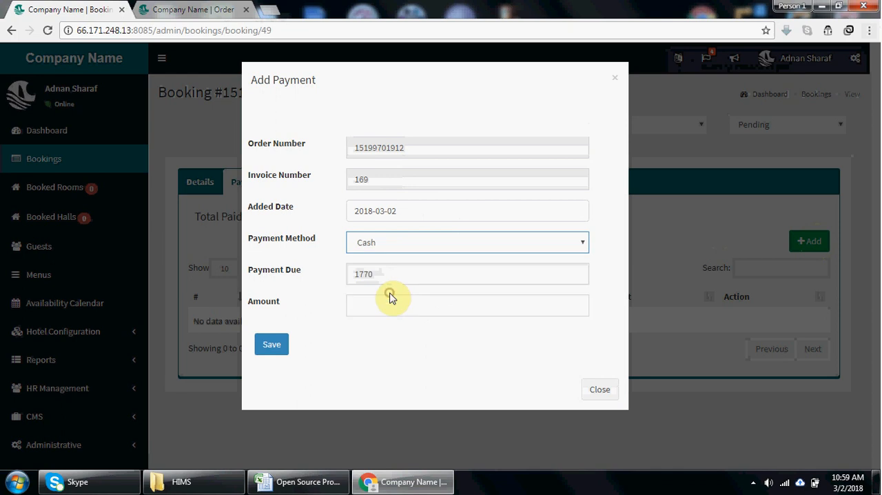
{"action": "left_click", "coordinate": [370, 305]}
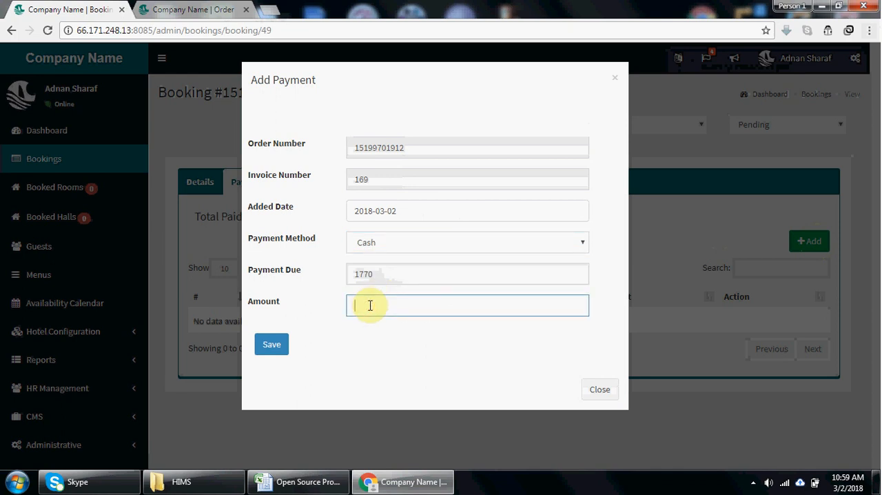
{"action": "type", "text": "2000"}
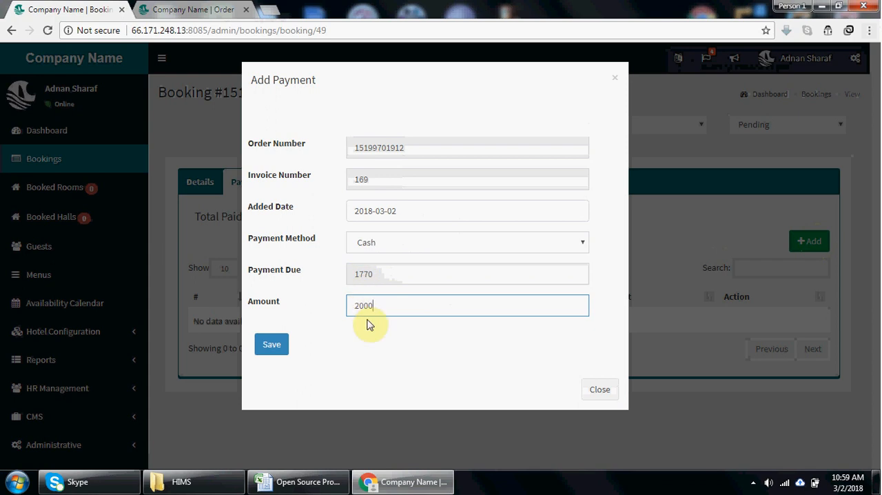
{"action": "left_click", "coordinate": [273, 348]}
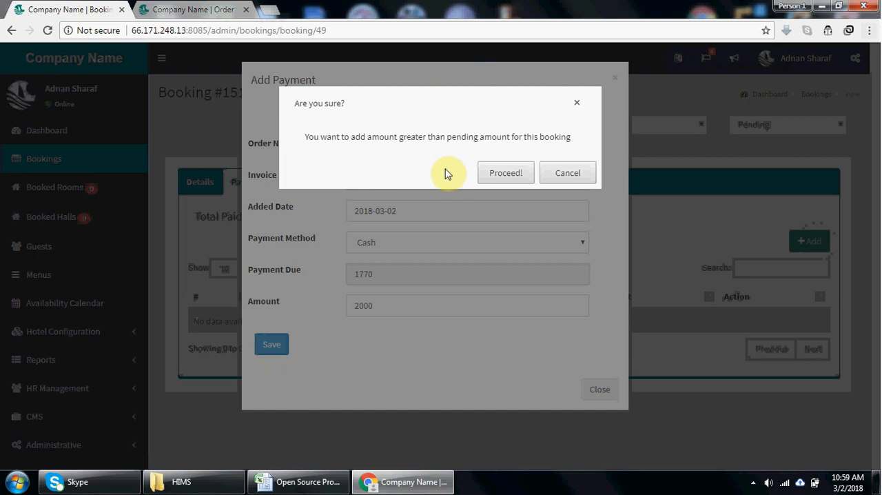
{"action": "left_click", "coordinate": [510, 180]}
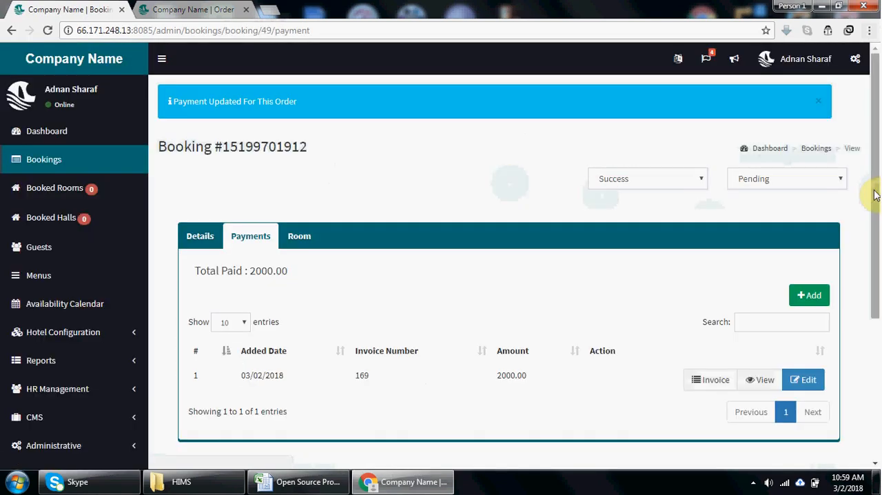
- Assign room 3 - Executive Floor to the booking and save the assignment
{"action": "left_click_drag", "start_coordinate": [872, 191], "coordinate": [880, 228]}
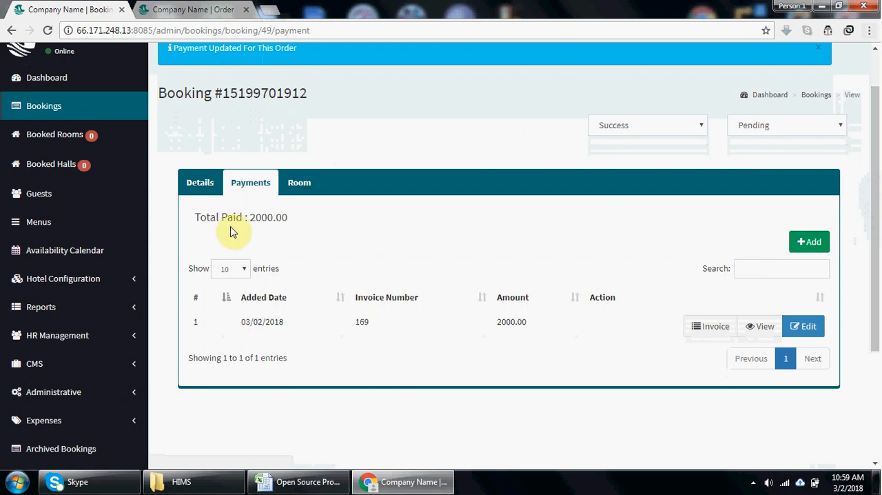
{"action": "left_click", "coordinate": [298, 184]}
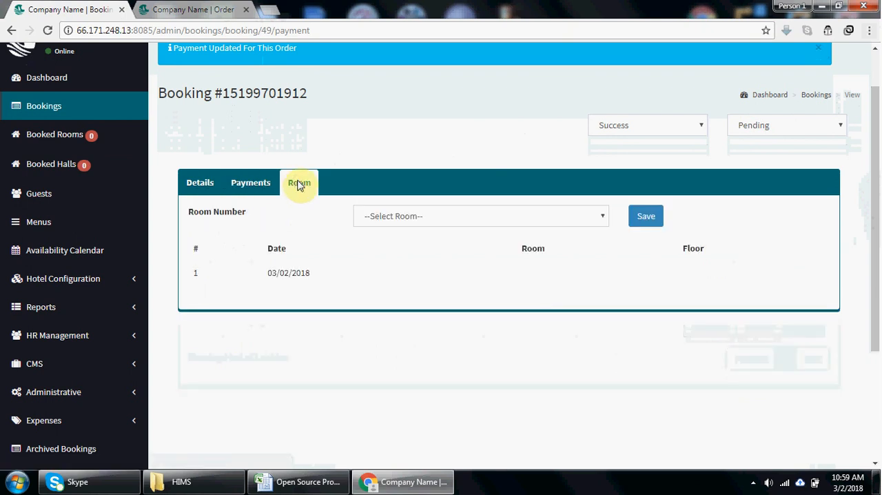
{"action": "left_click", "coordinate": [431, 217]}
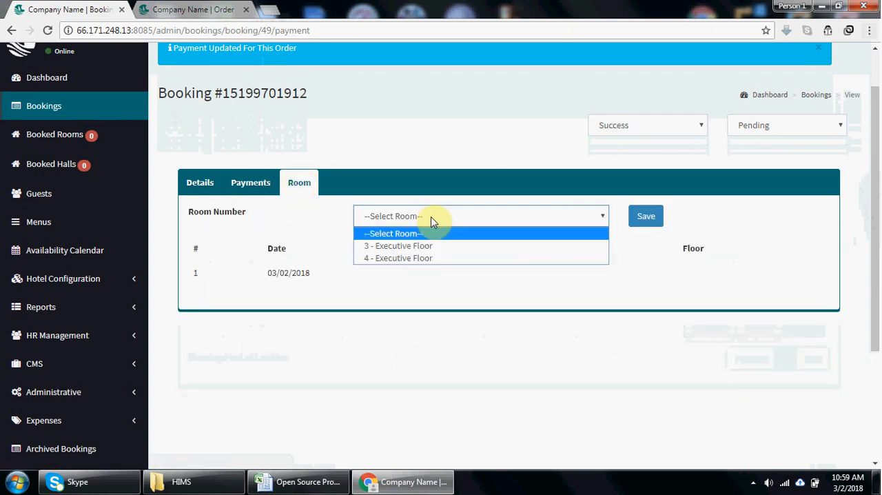
{"action": "left_click", "coordinate": [437, 251]}
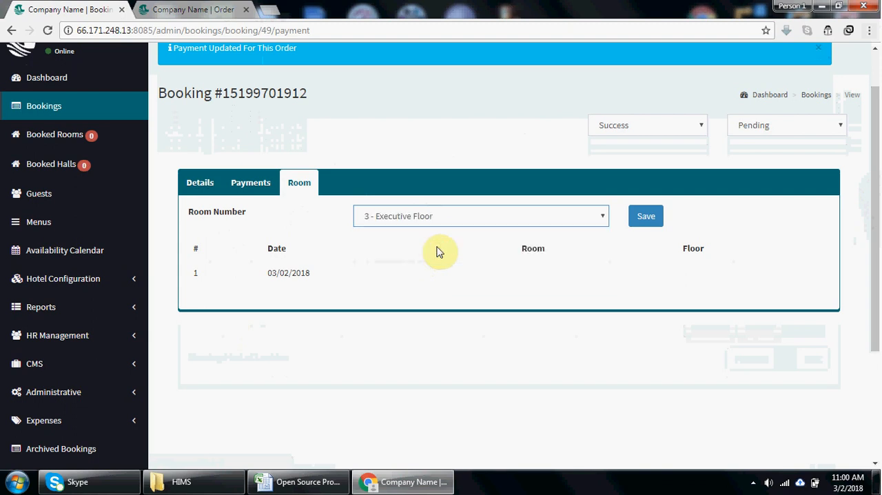
{"action": "left_click", "coordinate": [647, 218]}
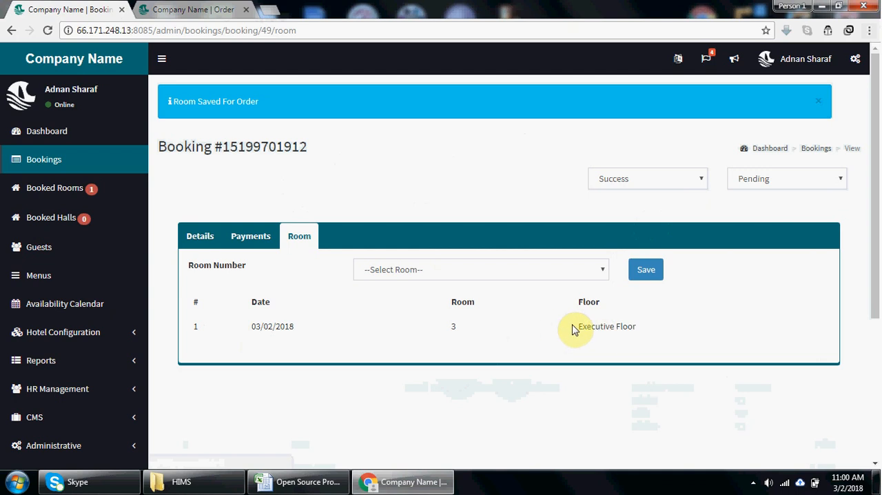
- Set the booking's payment status to Success
{"action": "left_click", "coordinate": [763, 178]}
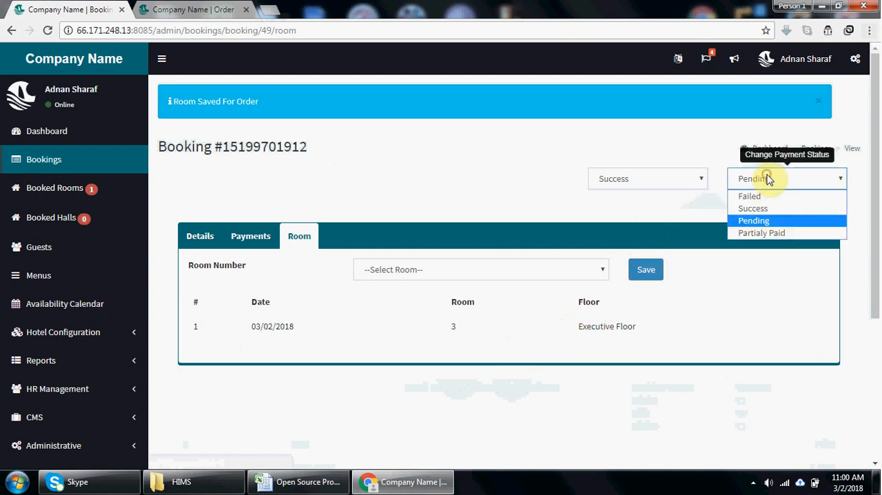
{"action": "left_click", "coordinate": [769, 209]}
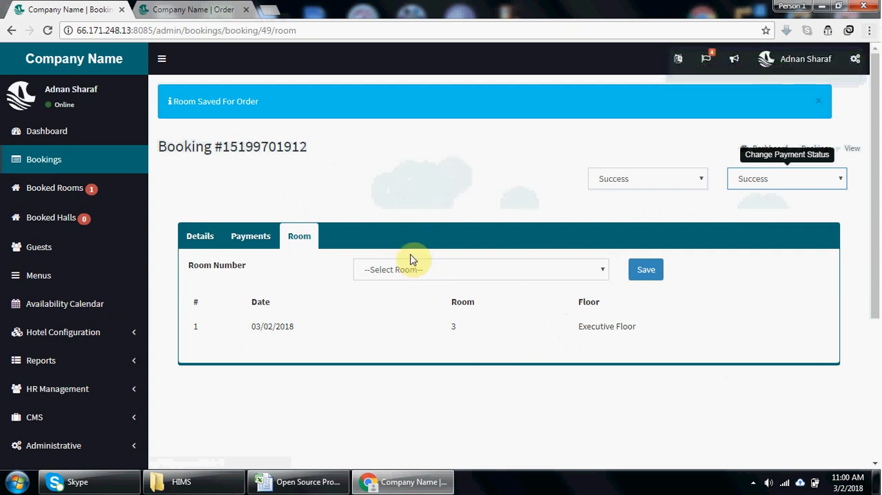
- Open the booked rooms list and view the form for extending the Executive room booking
{"action": "left_click", "coordinate": [80, 196]}
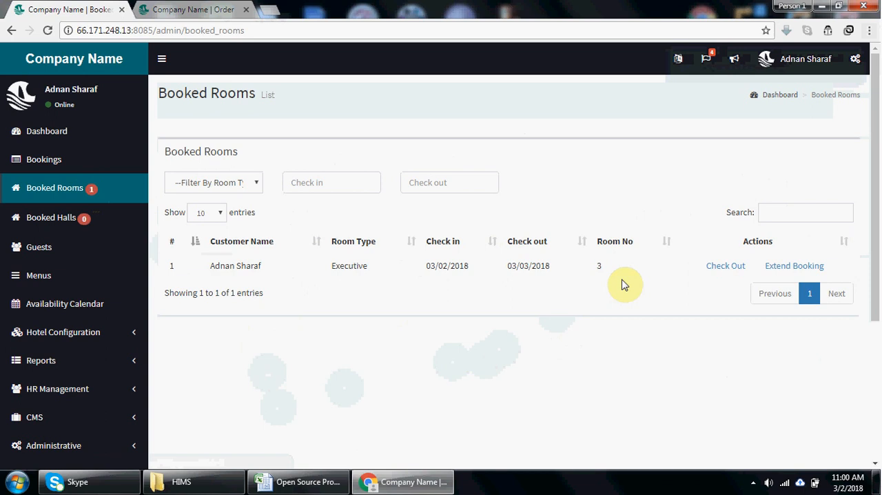
{"action": "left_click", "coordinate": [59, 193]}
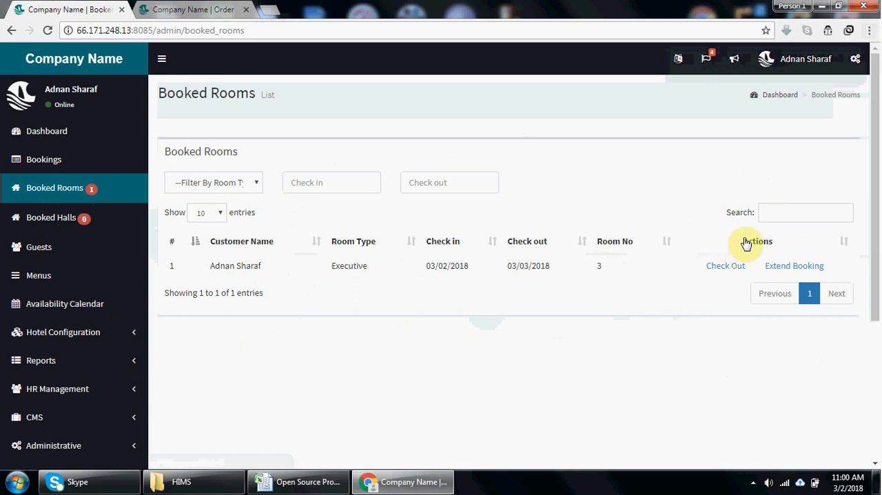
{"action": "left_click", "coordinate": [768, 211]}
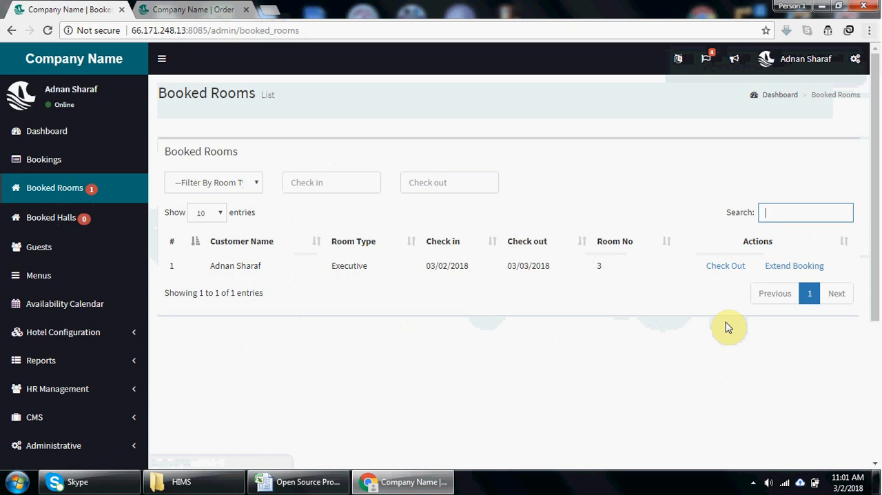
{"action": "left_click", "coordinate": [785, 272]}
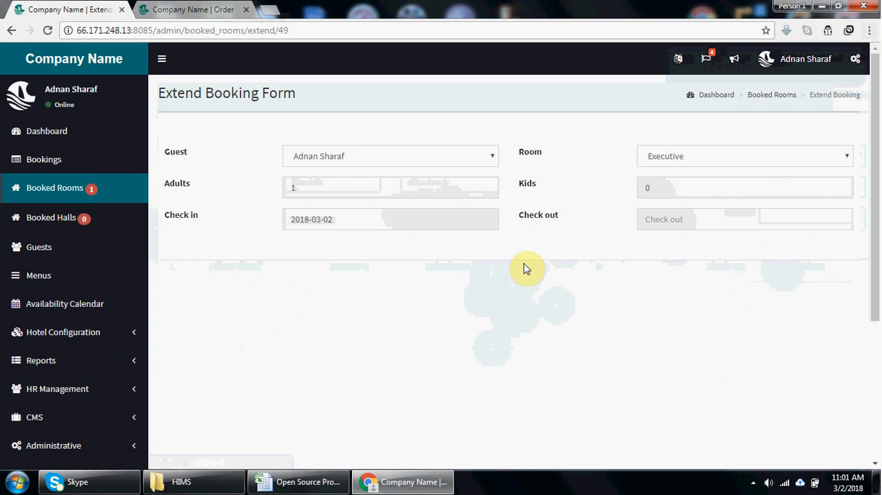
- Open the checkout of the booked Executive room and add an Extra Payment of 200 dated 2018-03-03
{"action": "left_click", "coordinate": [77, 195]}
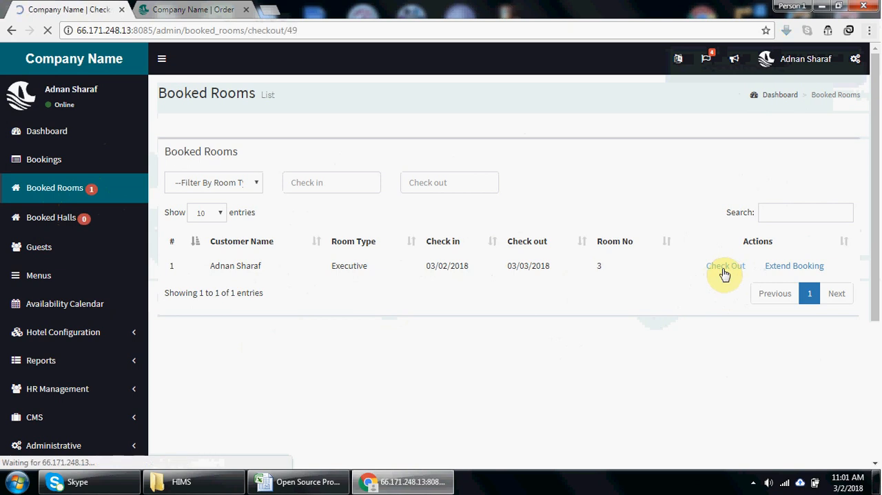
{"action": "mouse_move", "coordinate": [878, 224]}
{"action": "left_mouse_down"}
{"action": "mouse_move", "coordinate": [877, 237]}
{"action": "mouse_move", "coordinate": [876, 225]}
{"action": "left_mouse_up"}
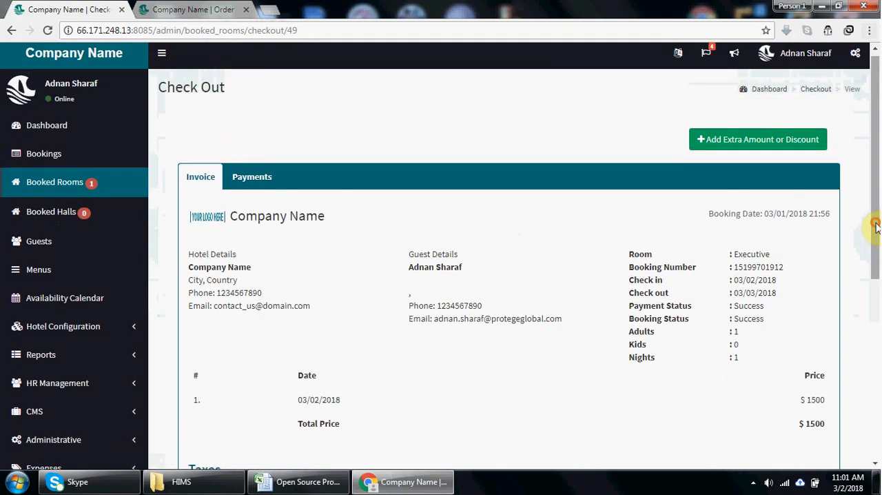
{"action": "left_click", "coordinate": [744, 141]}
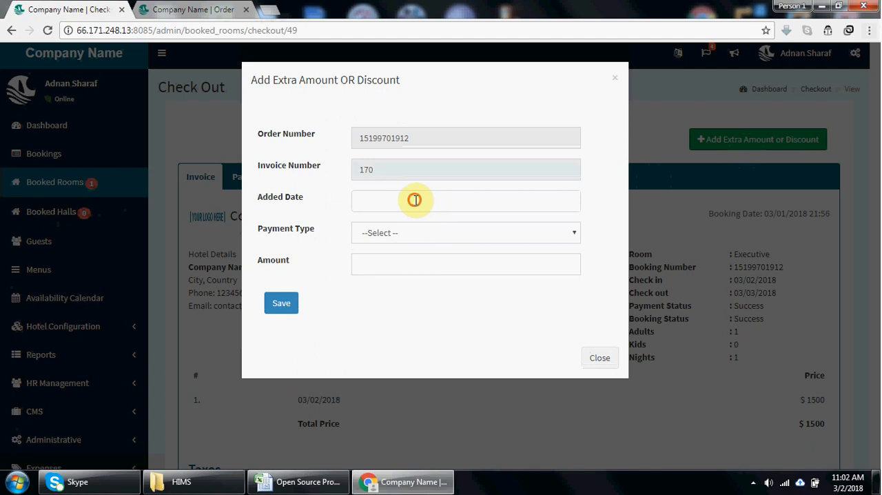
{"action": "left_click", "coordinate": [416, 200]}
{"action": "left_click", "coordinate": [475, 267]}
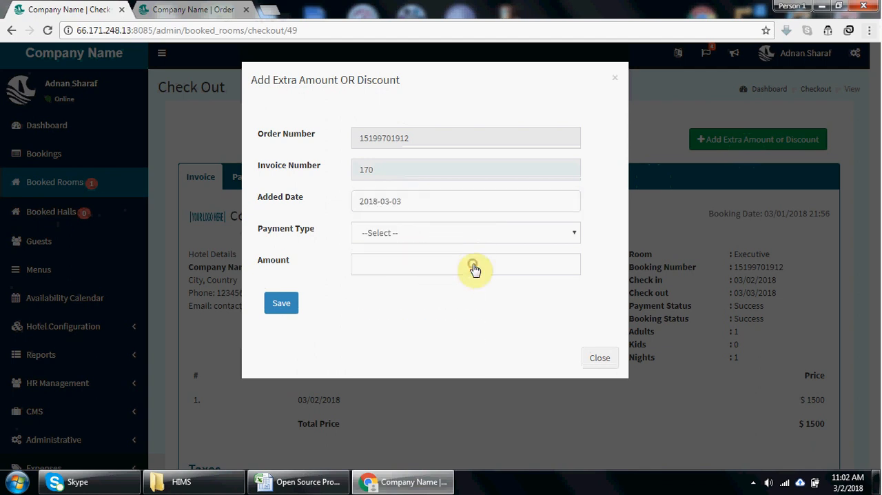
{"action": "left_click", "coordinate": [404, 232]}
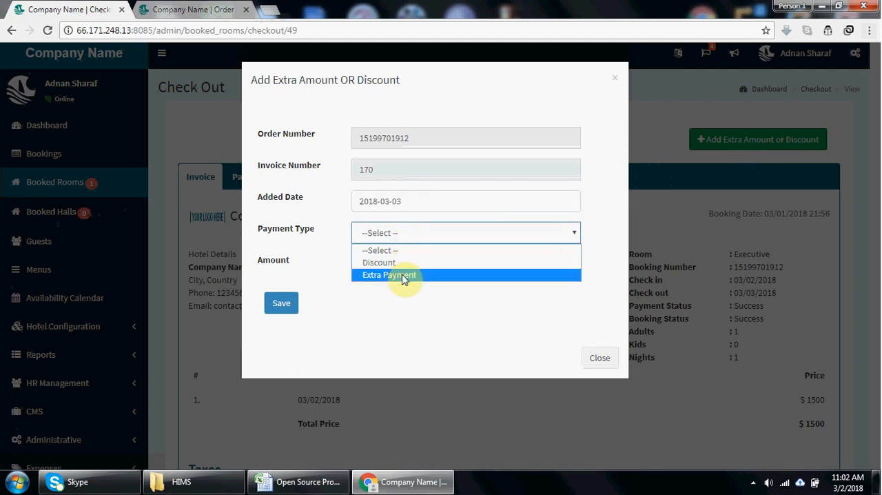
{"action": "left_click", "coordinate": [404, 275]}
{"action": "left_click", "coordinate": [388, 261]}
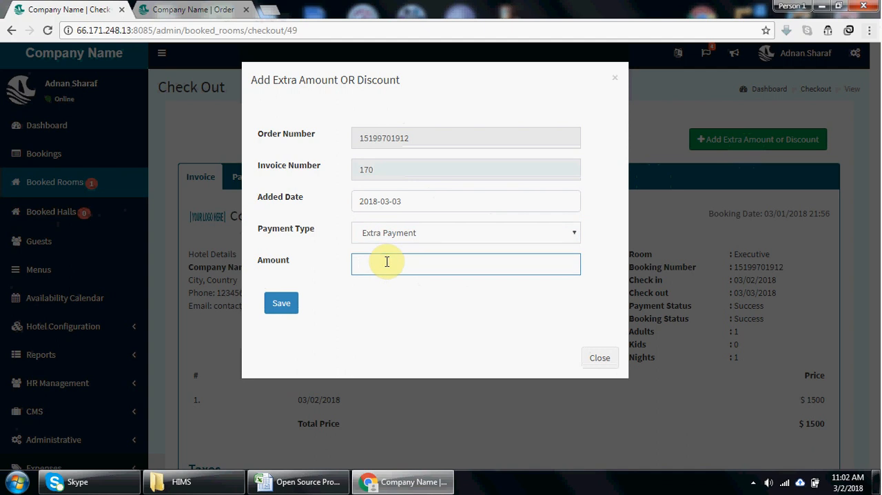
{"action": "type", "text": "200"}
{"action": "left_click", "coordinate": [286, 304]}
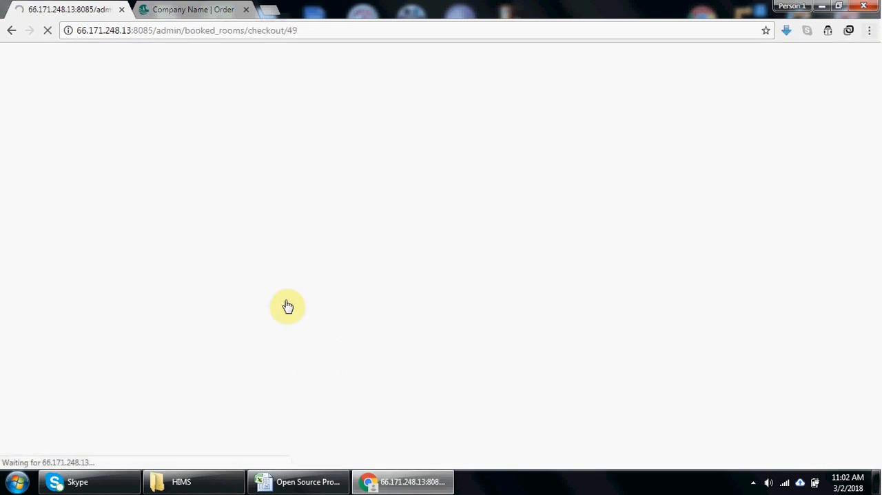
- Examine the extra amount, total amount and total amount due on the checkout invoice
{"action": "left_click_drag", "start_coordinate": [875, 238], "coordinate": [875, 419]}
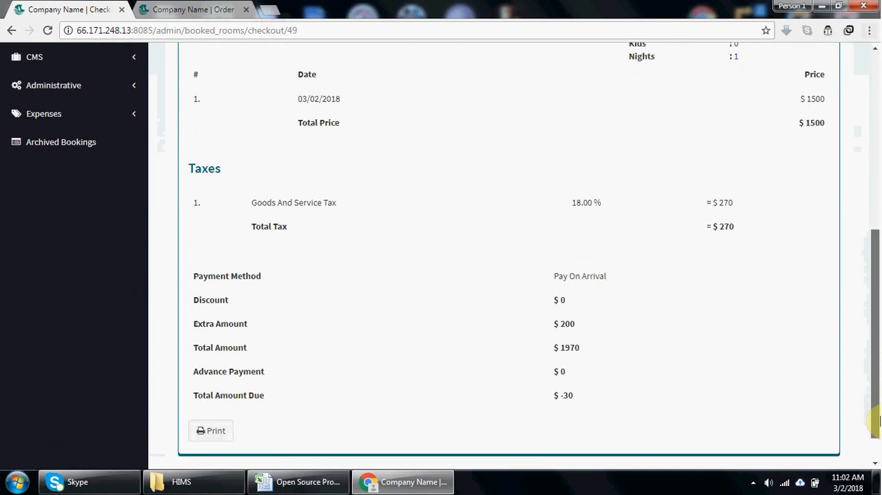
{"action": "left_click_drag", "start_coordinate": [578, 322], "coordinate": [191, 331]}
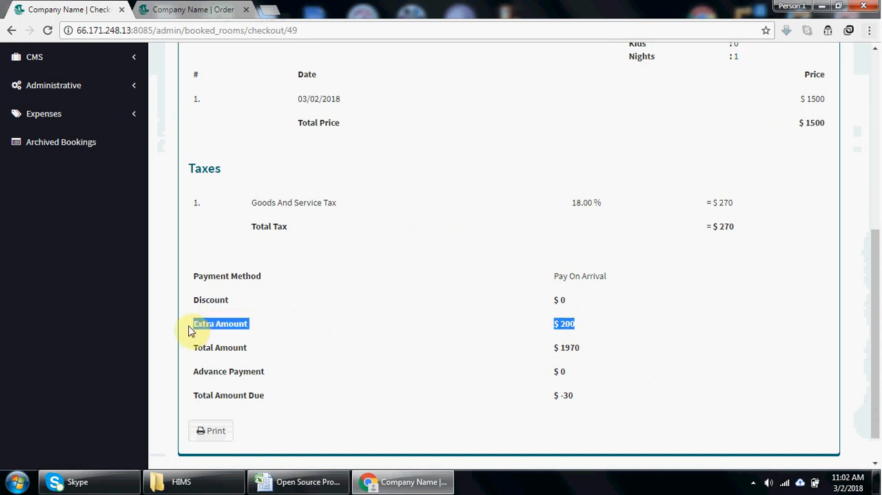
{"action": "left_click", "coordinate": [584, 348]}
{"action": "left_click_drag", "start_coordinate": [583, 349], "coordinate": [183, 349]}
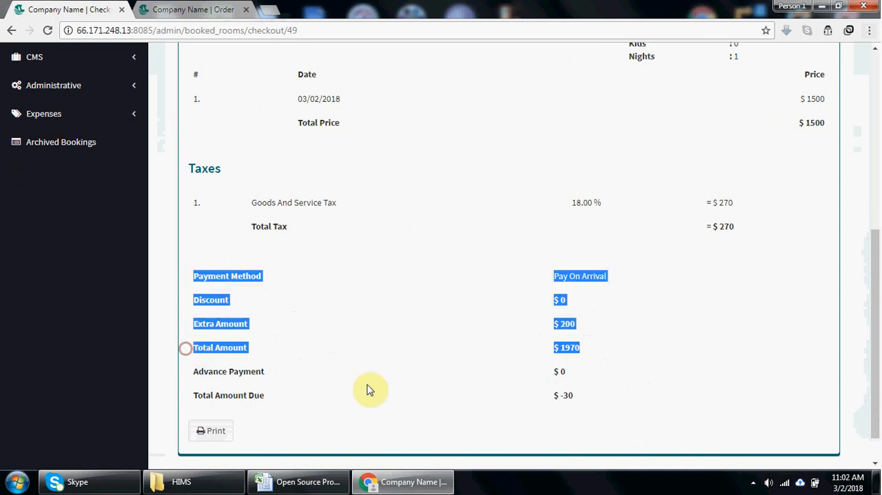
{"action": "left_click", "coordinate": [510, 353]}
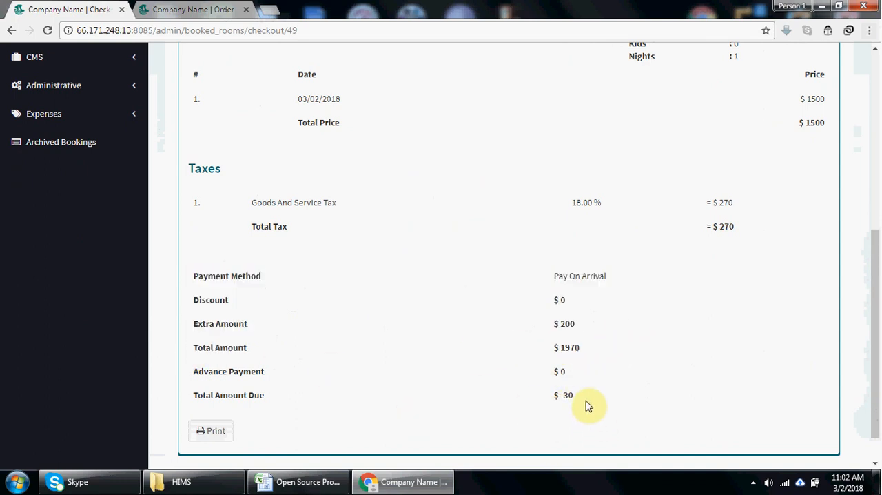
{"action": "left_click_drag", "start_coordinate": [583, 403], "coordinate": [555, 393]}
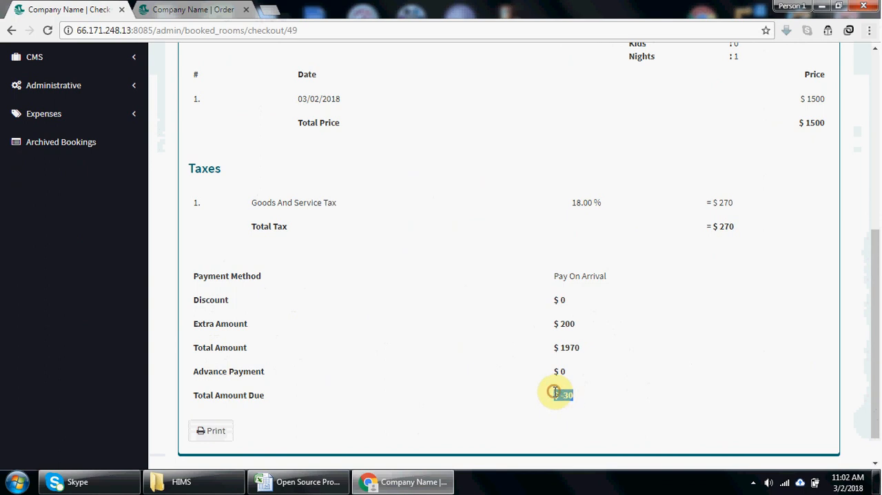
- View the extra amount or discount form without saving, and look over the invoice down to its print option
{"action": "left_click_drag", "start_coordinate": [869, 356], "coordinate": [876, 219]}
{"action": "left_click", "coordinate": [761, 122]}
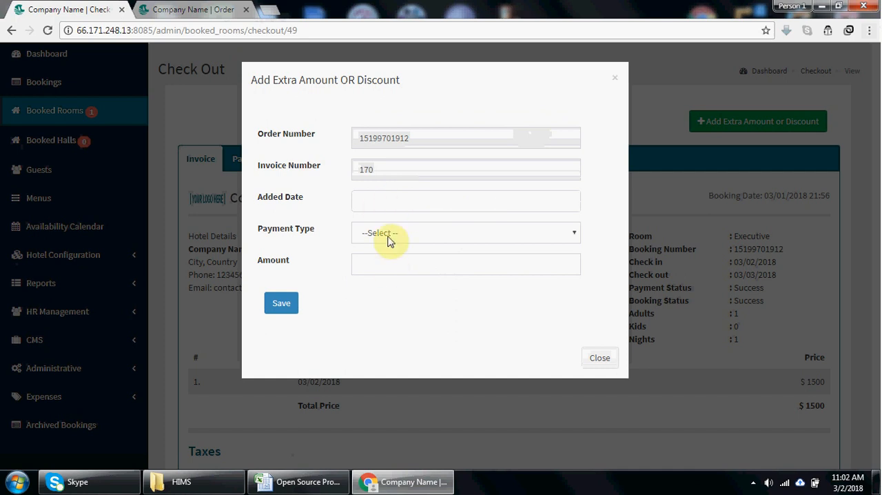
{"action": "left_click", "coordinate": [600, 355]}
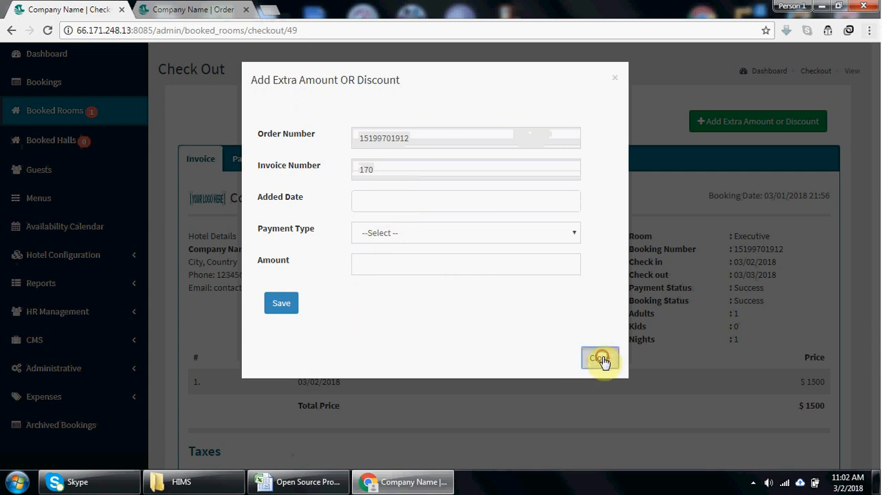
{"action": "left_click_drag", "start_coordinate": [875, 241], "coordinate": [880, 406]}
{"action": "left_click", "coordinate": [701, 390]}
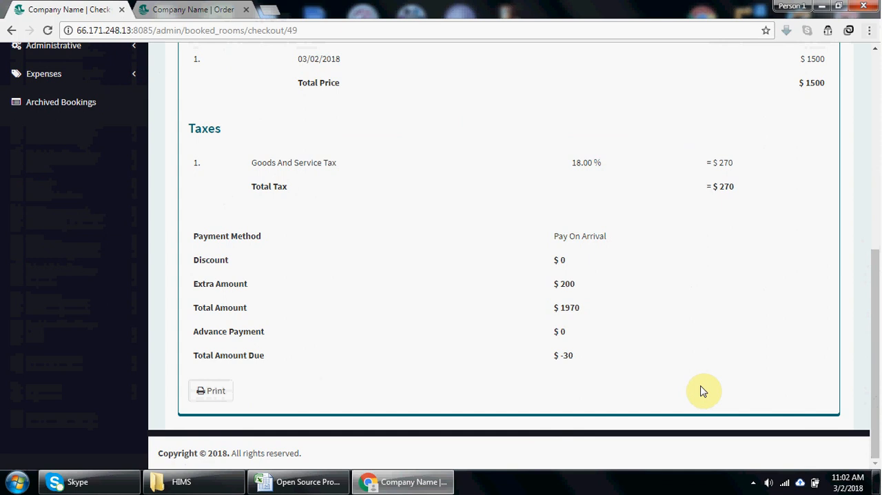
{"action": "left_click_drag", "start_coordinate": [877, 381], "coordinate": [878, 409]}
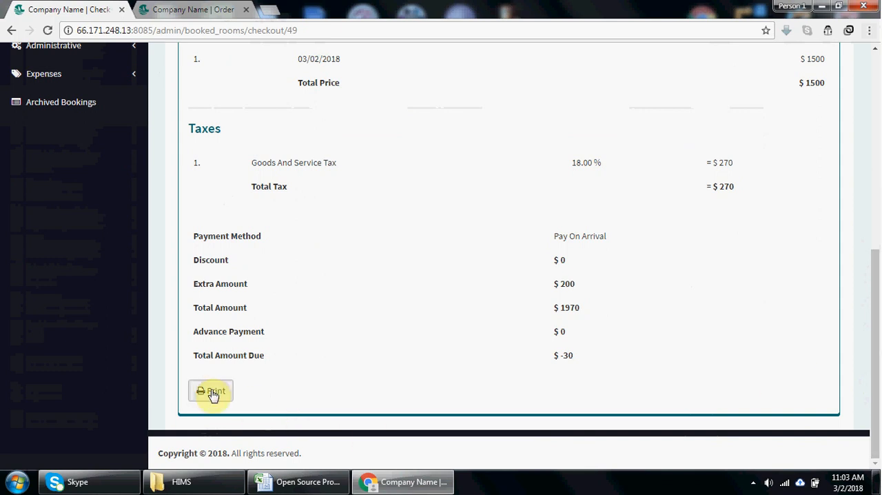
{"action": "left_click_drag", "start_coordinate": [875, 348], "coordinate": [868, 191]}
- Add a Cash payment of -30 dated 2018-03-02 to the checkout's payments and save it
{"action": "left_click", "coordinate": [254, 143]}
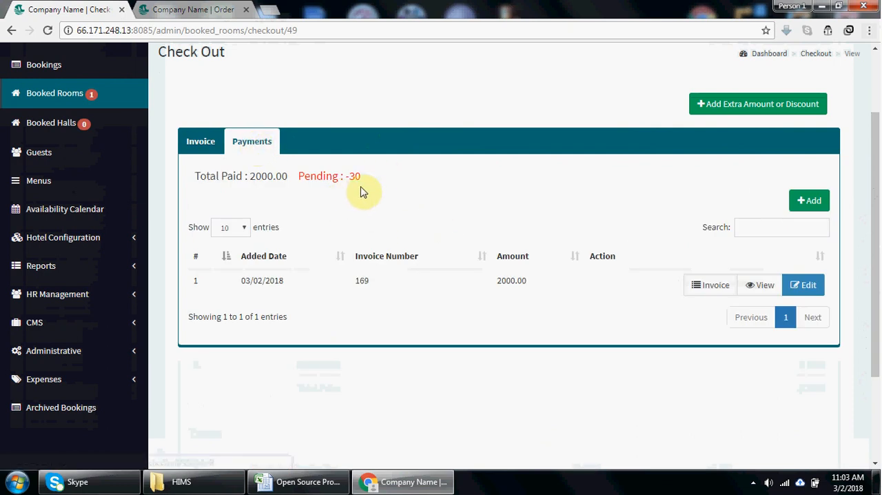
{"action": "left_click", "coordinate": [798, 199]}
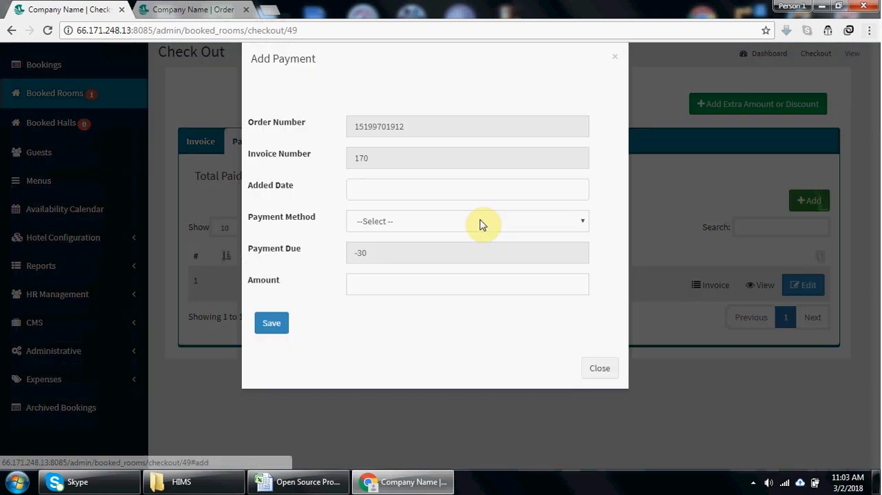
{"action": "left_click", "coordinate": [398, 211]}
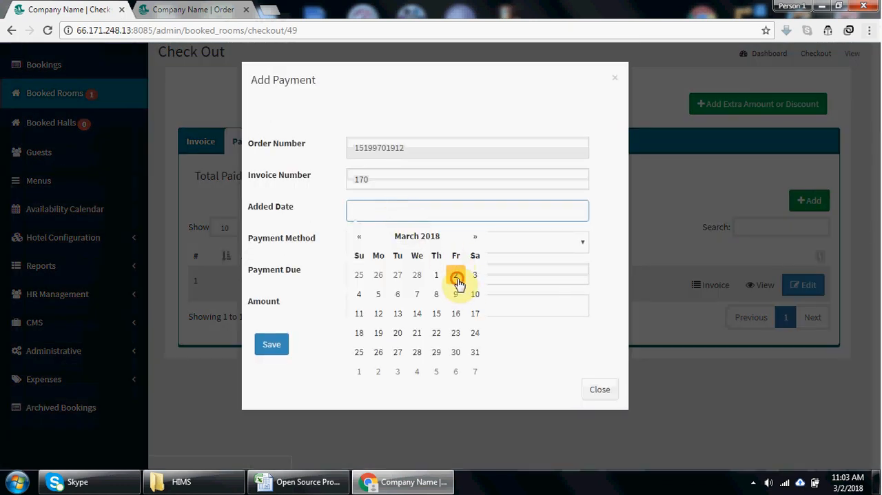
{"action": "left_click", "coordinate": [457, 277]}
{"action": "left_click", "coordinate": [415, 240]}
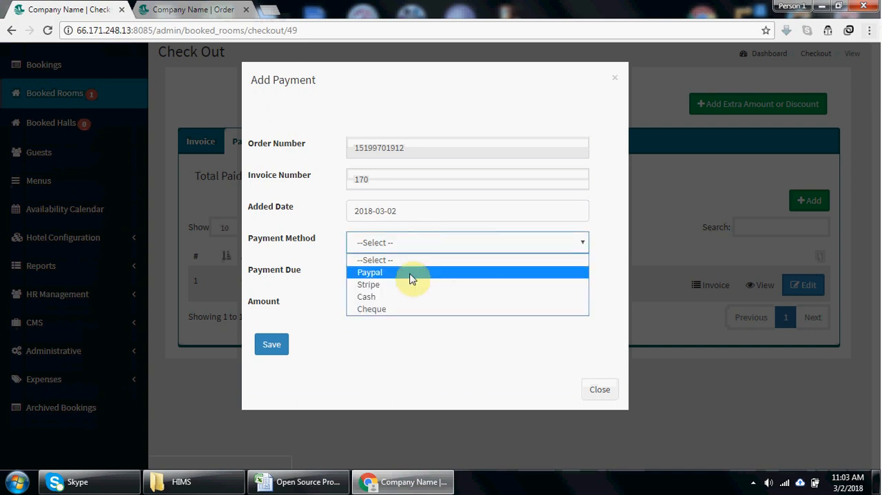
{"action": "left_click", "coordinate": [409, 297]}
{"action": "left_click", "coordinate": [383, 308]}
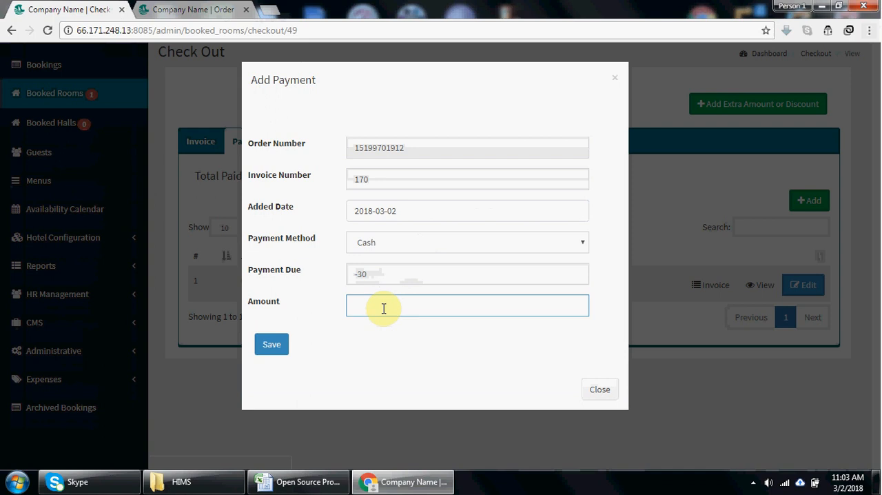
{"action": "type", "text": "-30"}
{"action": "left_click", "coordinate": [280, 352]}
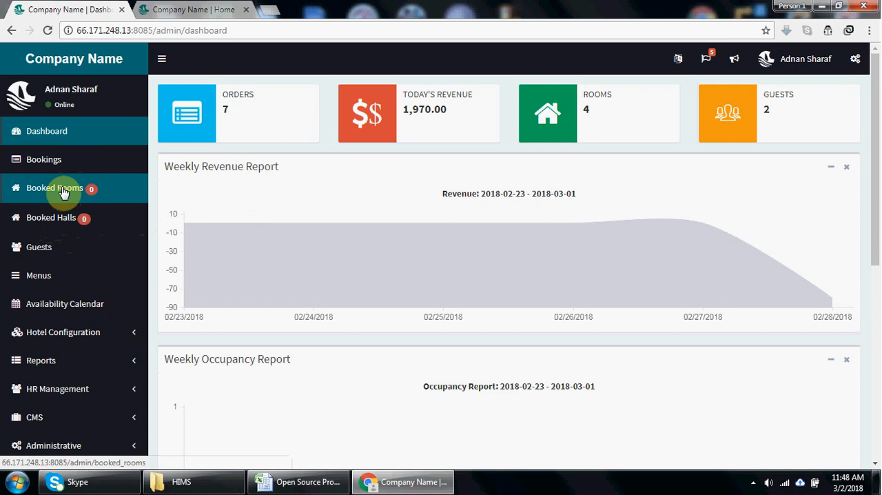
- View the guests list and show the availability calendar for the Standard room type
{"action": "left_click", "coordinate": [69, 253]}
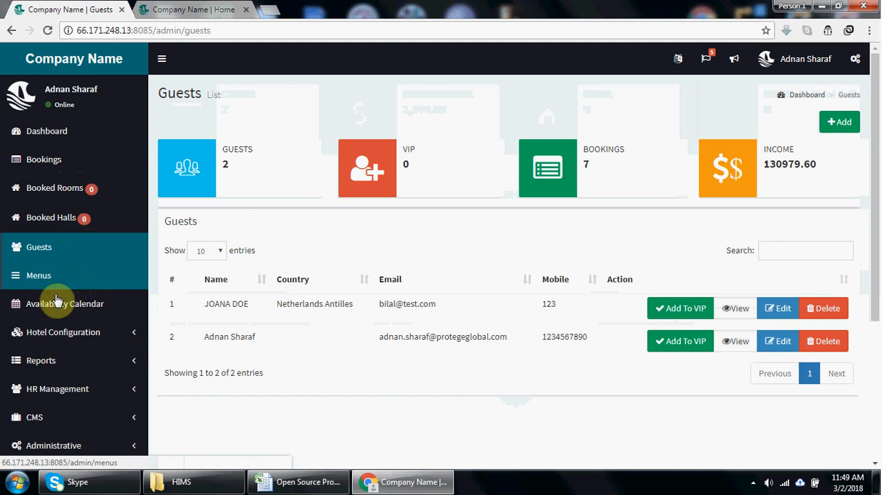
{"action": "left_click", "coordinate": [54, 314]}
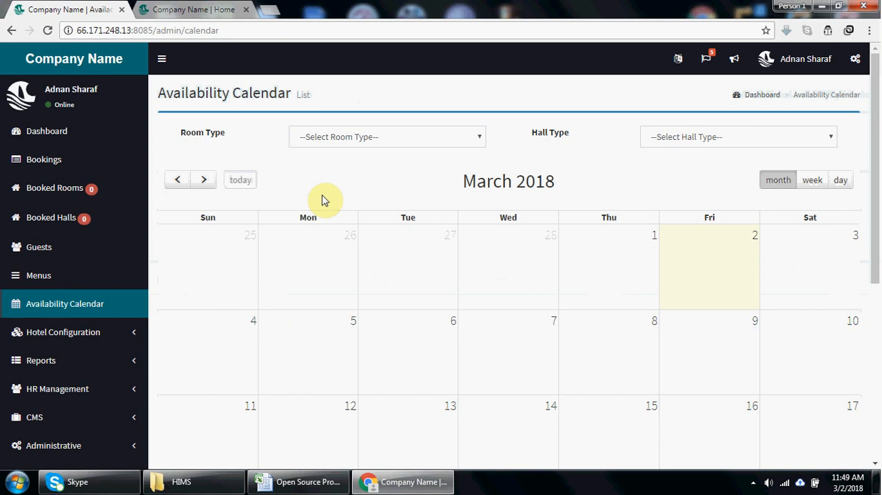
{"action": "left_click", "coordinate": [365, 142]}
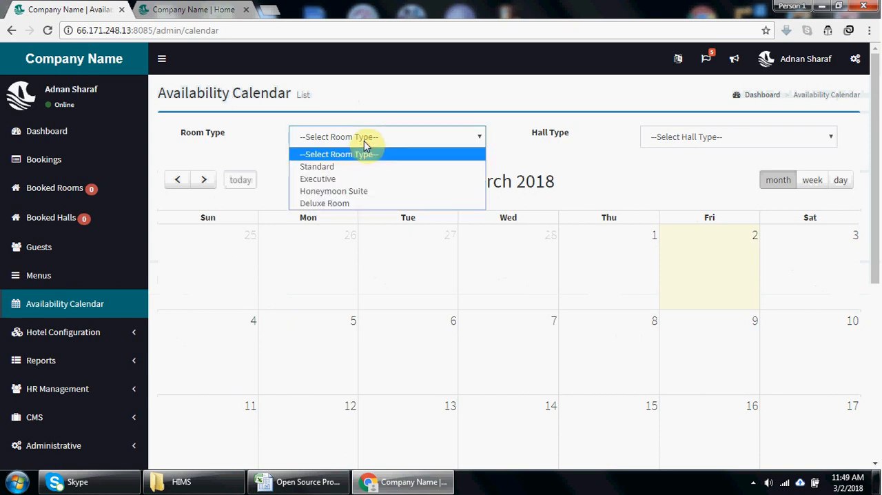
{"action": "left_click", "coordinate": [360, 166]}
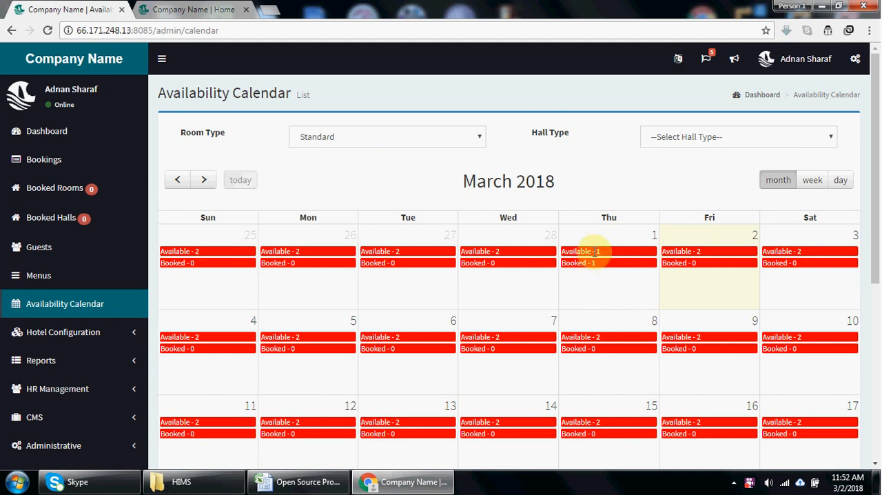
- Look at the hall types offered for the availability calendar without choosing one
{"action": "mouse_move", "coordinate": [878, 241]}
{"action": "left_mouse_down"}
{"action": "mouse_move", "coordinate": [879, 416]}
{"action": "mouse_move", "coordinate": [878, 245]}
{"action": "left_mouse_up"}
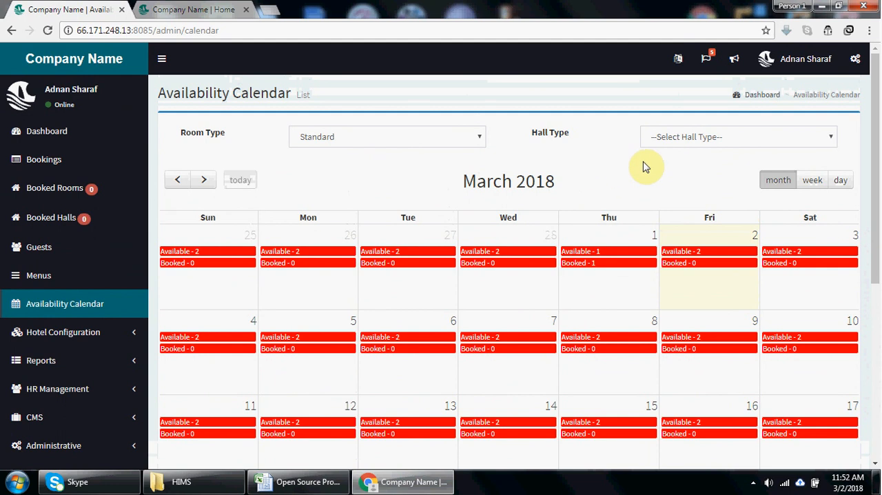
{"action": "left_click", "coordinate": [698, 141]}
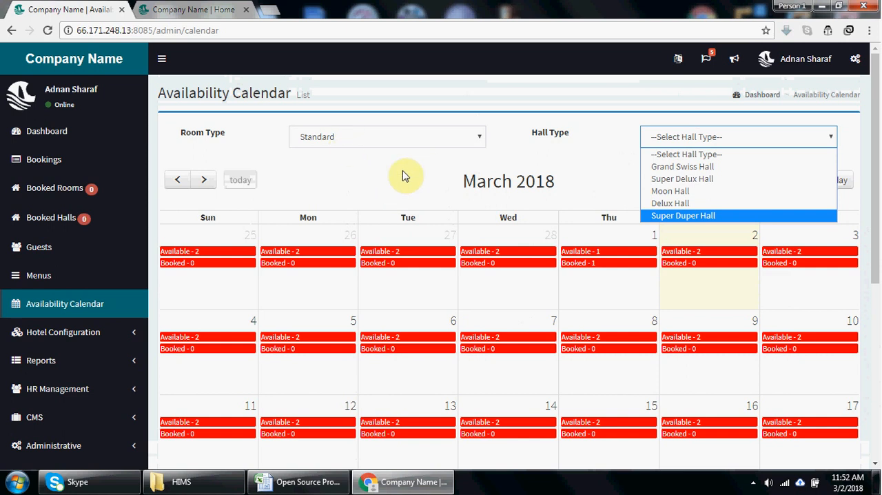
{"action": "left_click", "coordinate": [349, 179]}
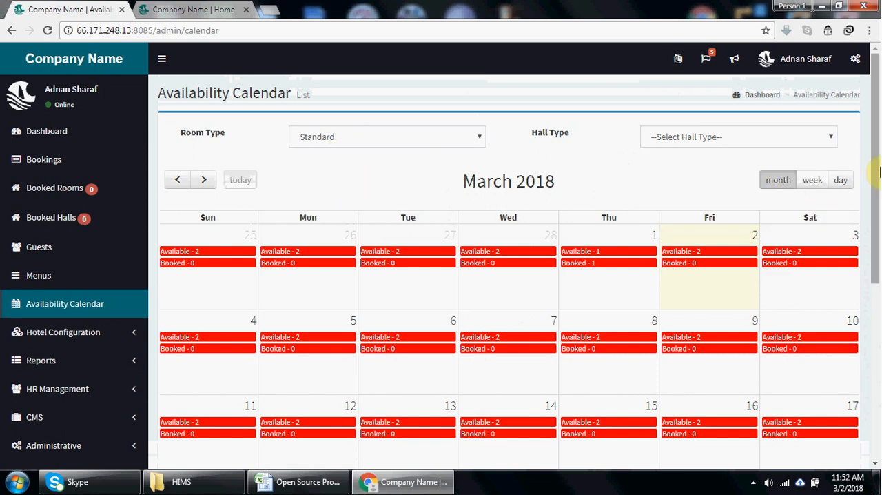
- View the Standard room availability calendar by week, day and month, and browse the following months before returning to March 2018
{"action": "left_click", "coordinate": [808, 185]}
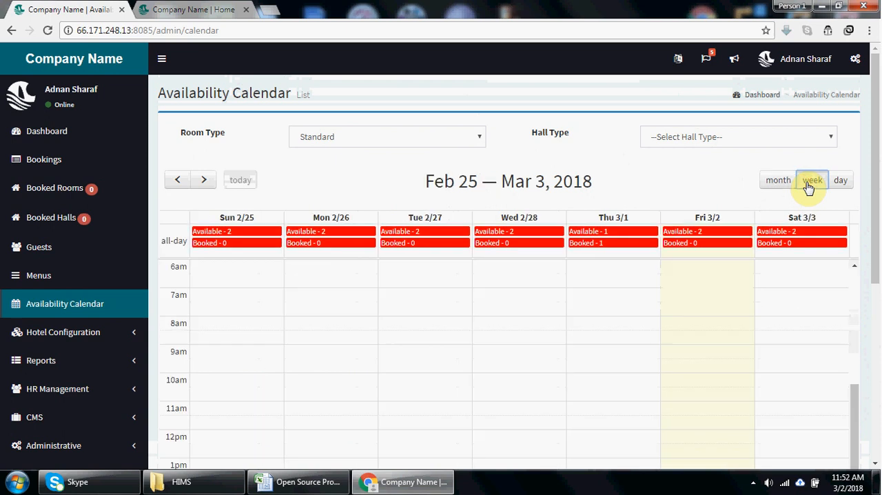
{"action": "left_click", "coordinate": [836, 184]}
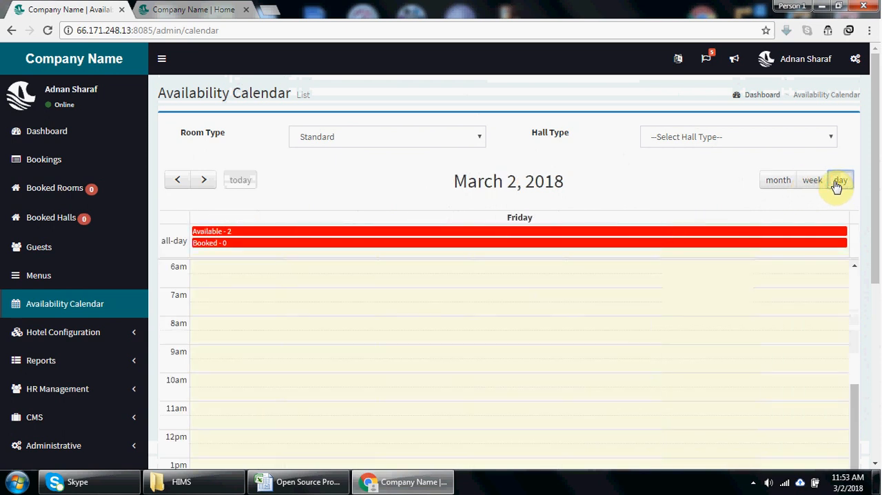
{"action": "left_click", "coordinate": [770, 185]}
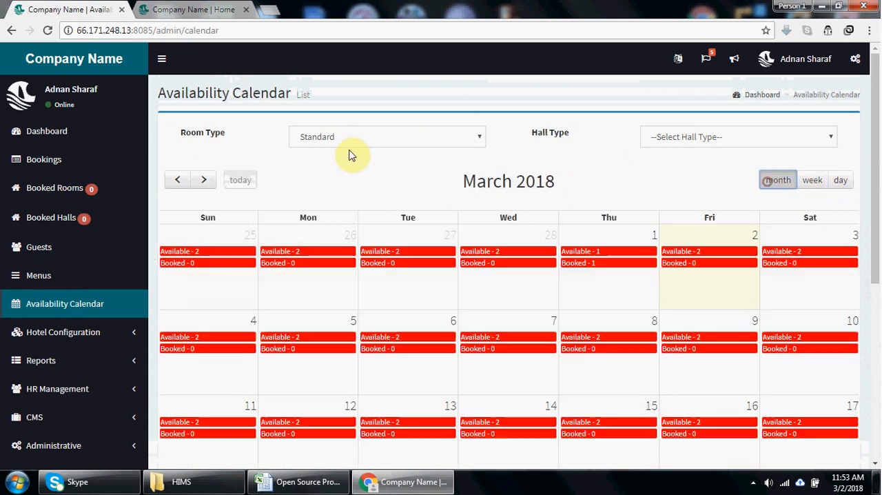
{"action": "left_click", "coordinate": [206, 181]}
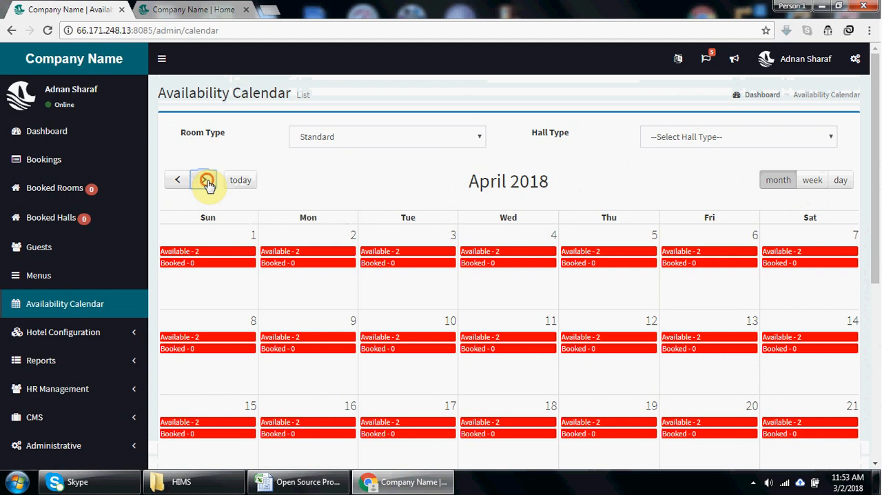
{"action": "left_click", "coordinate": [206, 181]}
{"action": "left_click", "coordinate": [179, 182]}
{"action": "left_click", "coordinate": [179, 182]}
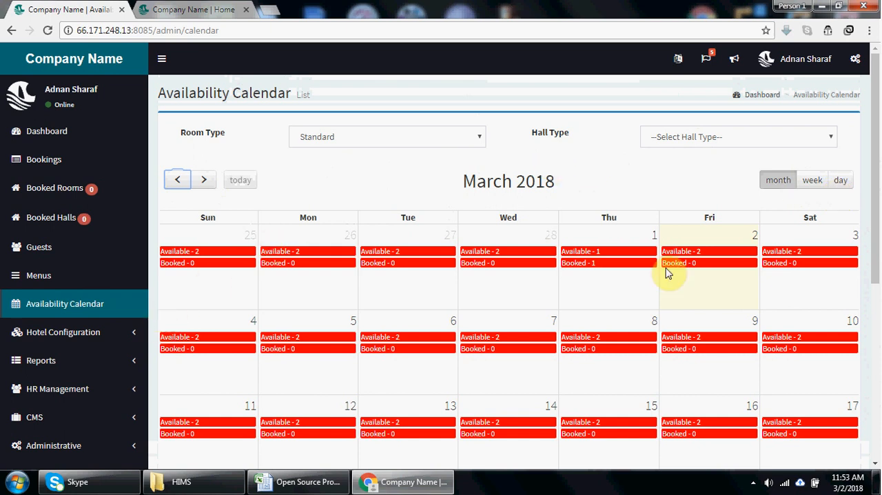
- Look at the entries offered under HR Management without opening any of them
{"action": "left_click_drag", "start_coordinate": [876, 199], "coordinate": [879, 257]}
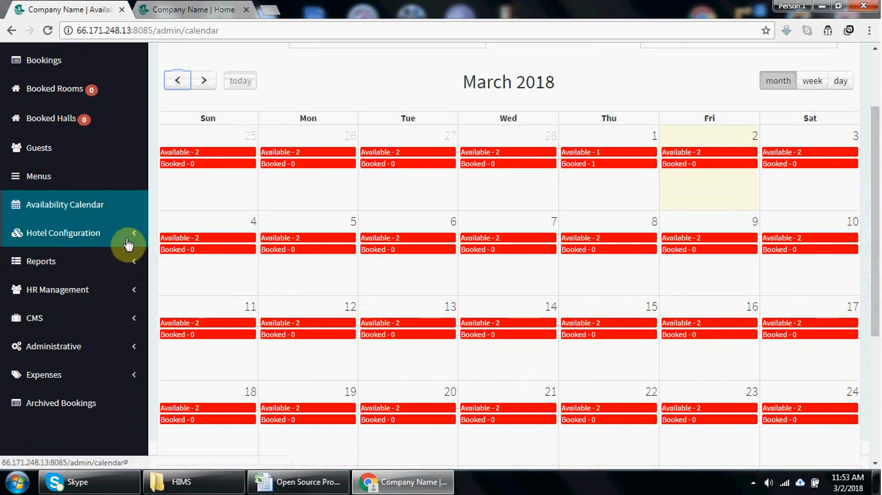
{"action": "left_click", "coordinate": [97, 290]}
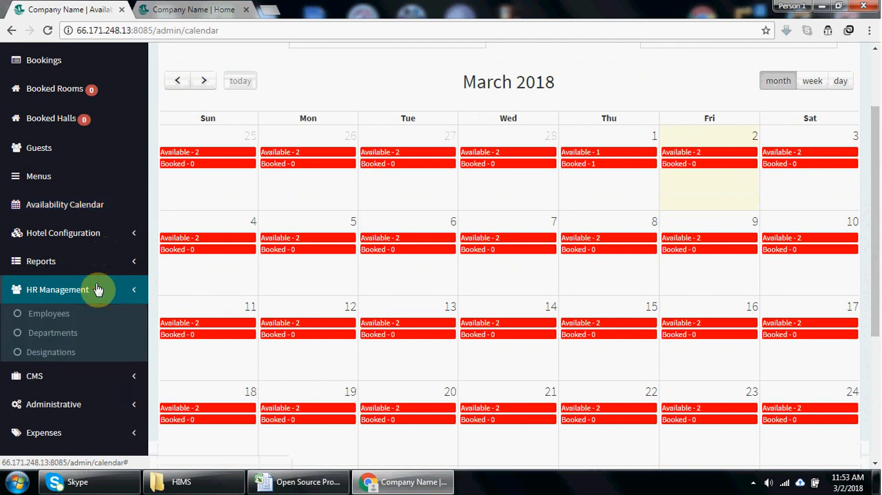
{"action": "left_click", "coordinate": [97, 289]}
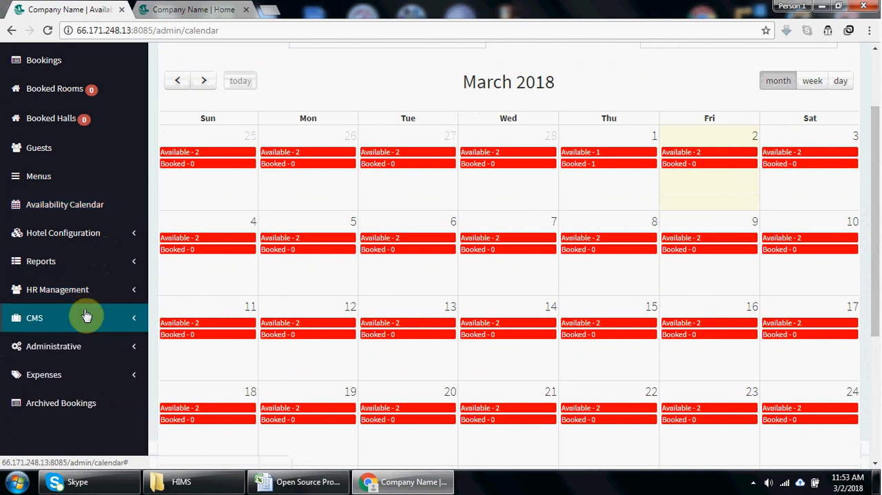
- View the CMS pages list and the About Us page's edit form alongside the public home page, without saving changes
{"action": "left_click", "coordinate": [82, 318]}
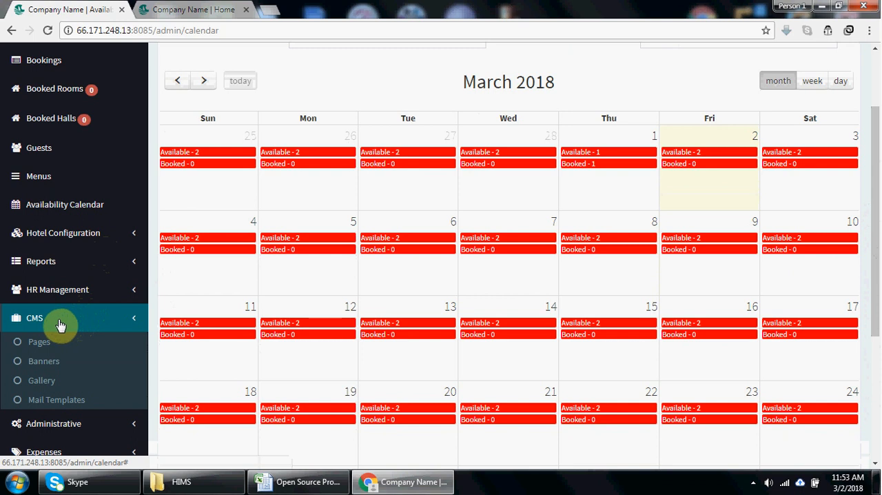
{"action": "left_click", "coordinate": [48, 343]}
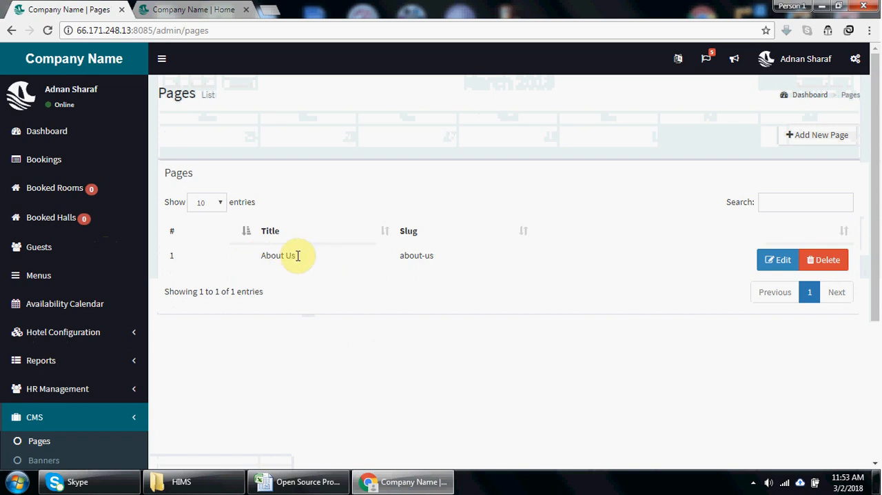
{"action": "left_click", "coordinate": [194, 7]}
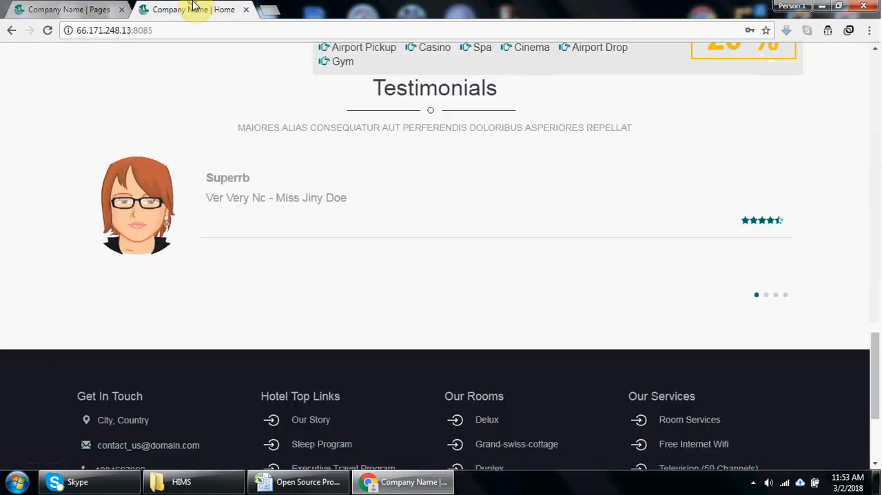
{"action": "left_click", "coordinate": [33, 8]}
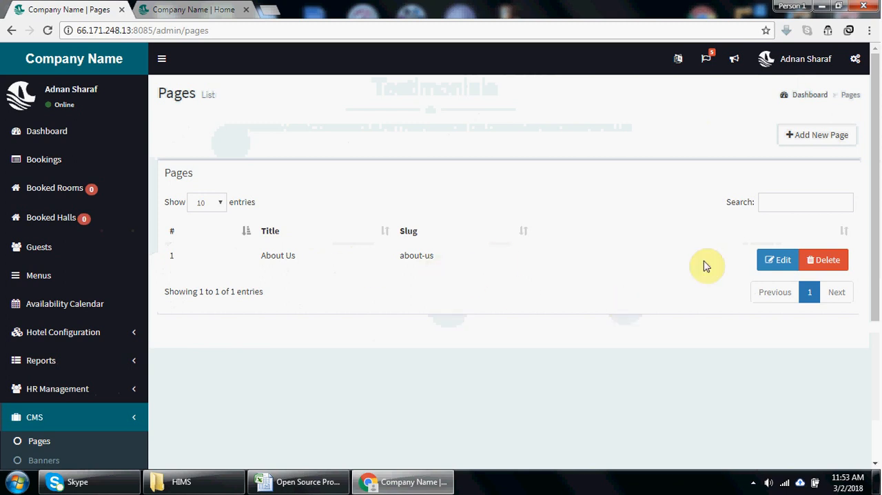
{"action": "left_click", "coordinate": [777, 264]}
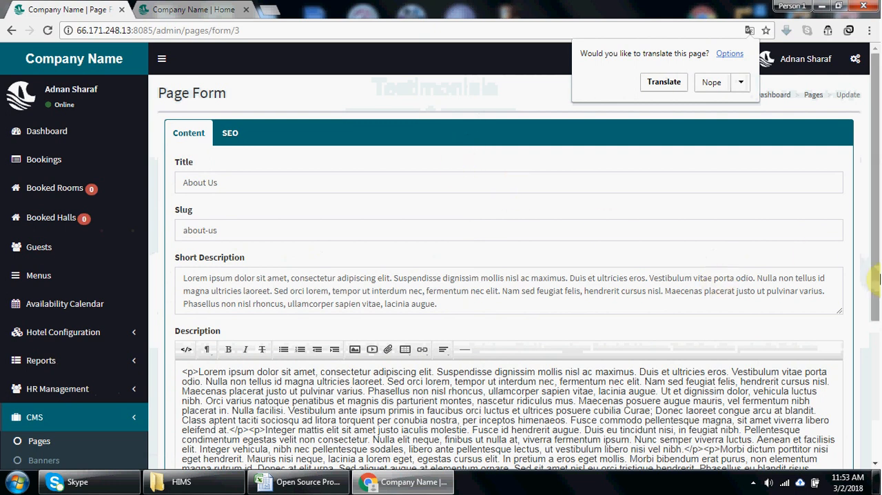
{"action": "left_click", "coordinate": [181, 7]}
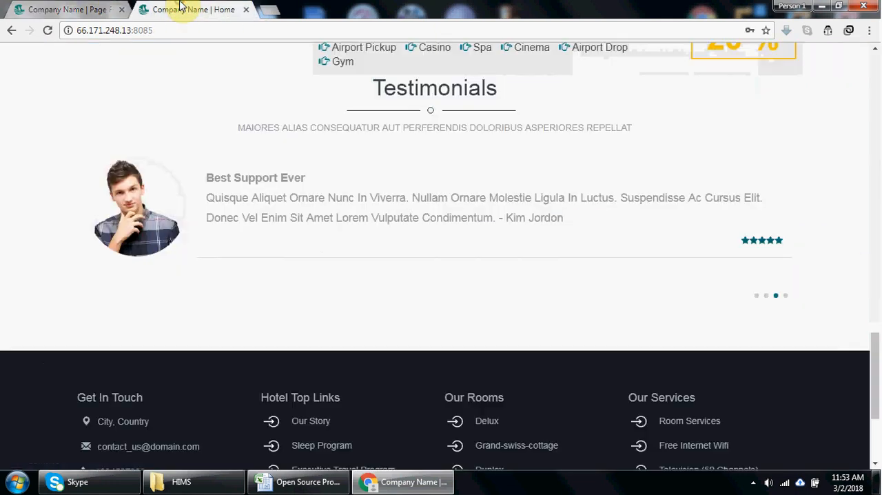
{"action": "left_click", "coordinate": [88, 8]}
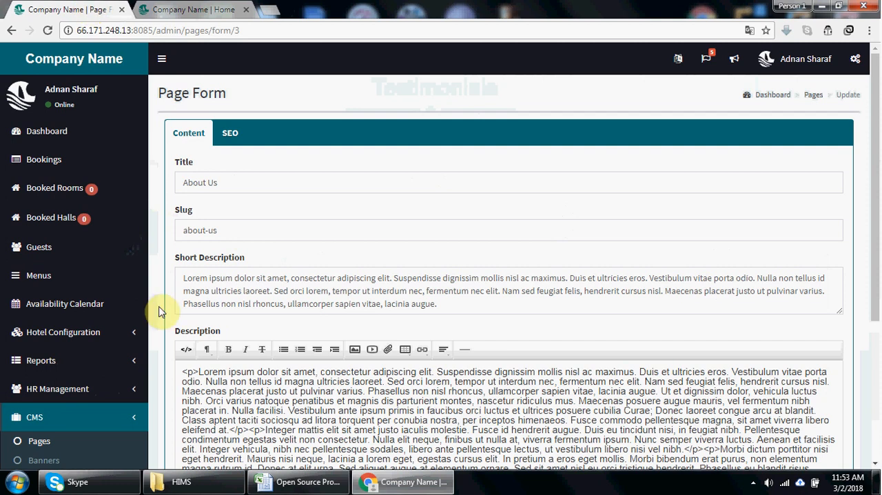
{"action": "left_click_drag", "start_coordinate": [876, 289], "coordinate": [878, 360]}
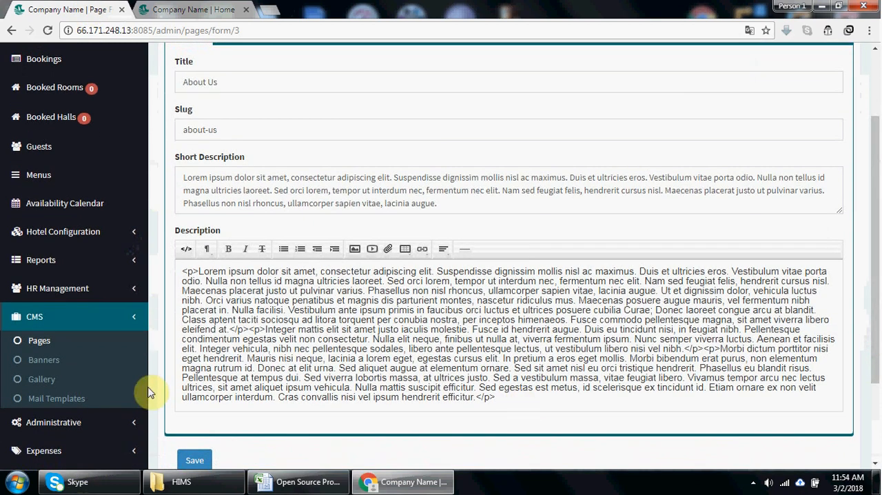
- View the CMS gallery list and compare its categories with the Gallery page on the public hotel website
{"action": "left_click", "coordinate": [47, 380]}
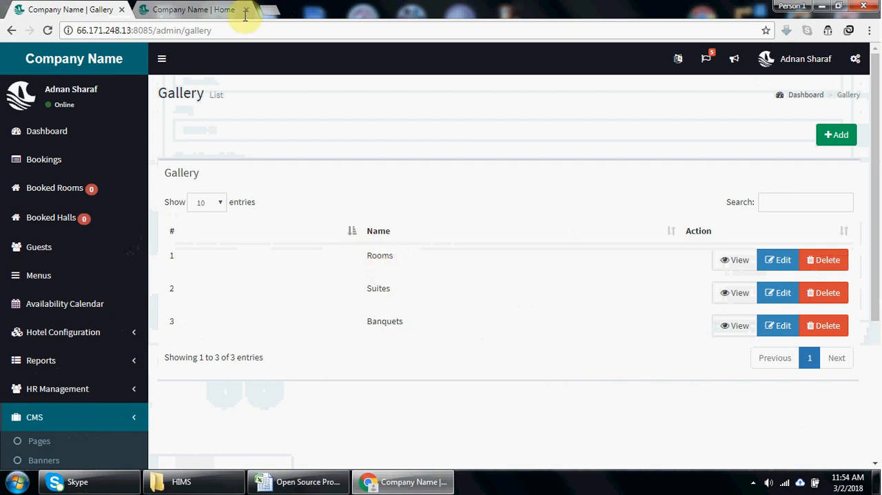
{"action": "left_click", "coordinate": [157, 10]}
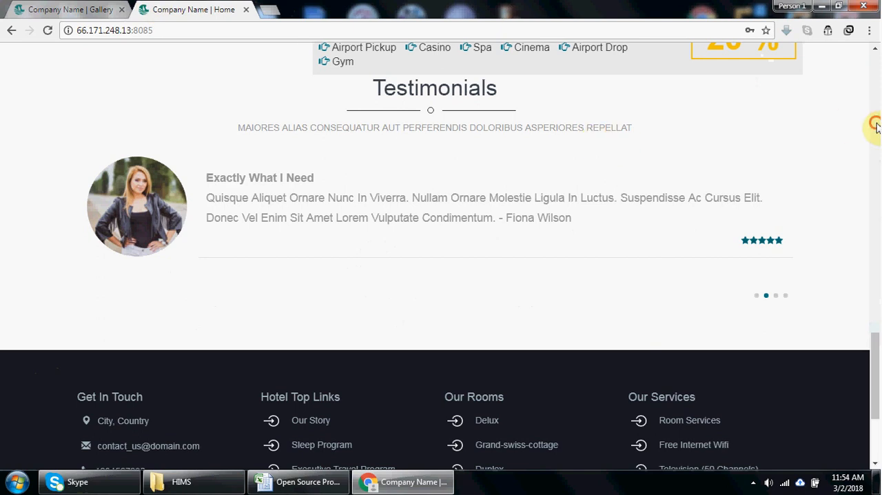
{"action": "scroll", "coordinate": [876, 127], "scroll_direction": "up", "scroll_amount": 15}
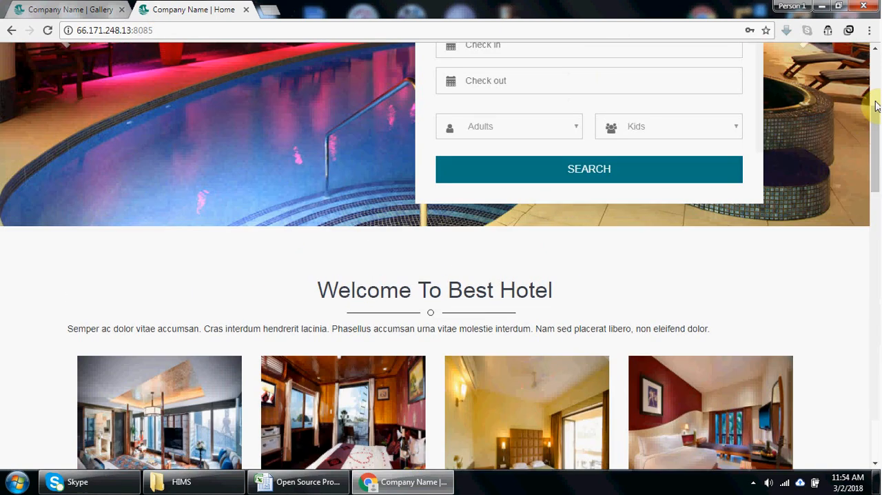
{"action": "scroll", "coordinate": [873, 90], "scroll_direction": "up", "scroll_amount": 4}
{"action": "left_click", "coordinate": [564, 88]}
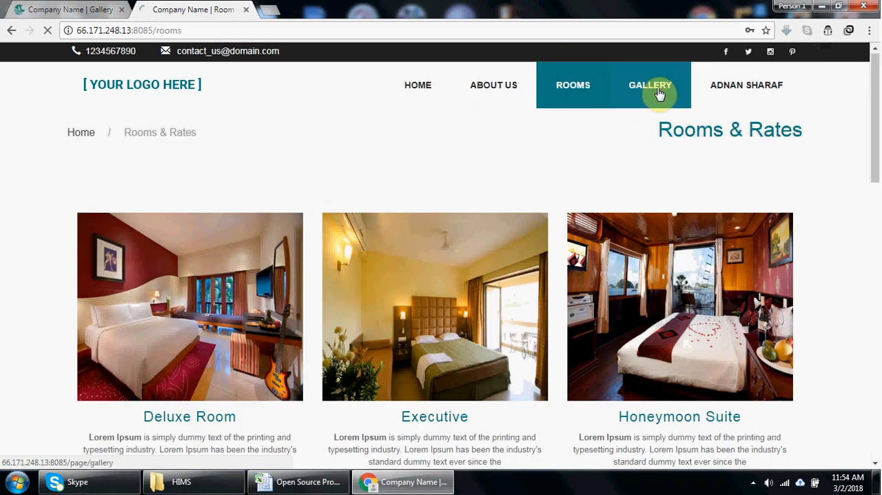
{"action": "left_click", "coordinate": [658, 93]}
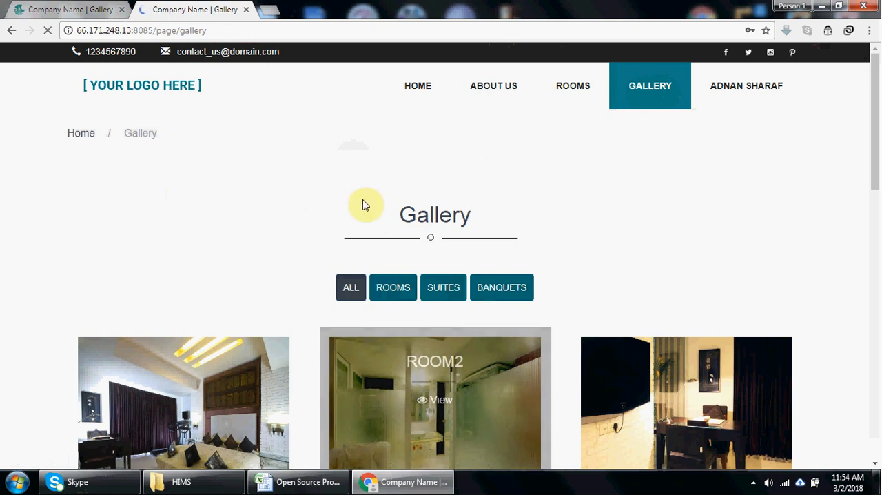
{"action": "left_click", "coordinate": [91, 10]}
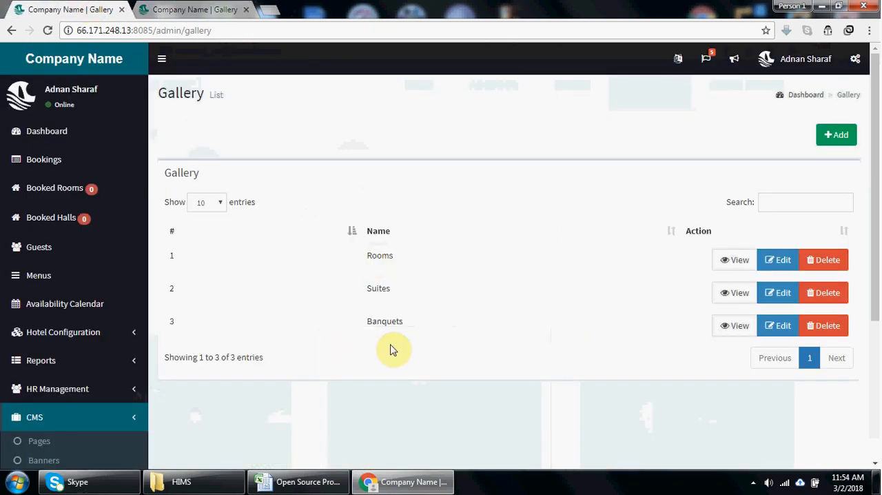
{"action": "left_click", "coordinate": [186, 8]}
{"action": "left_click", "coordinate": [90, 9]}
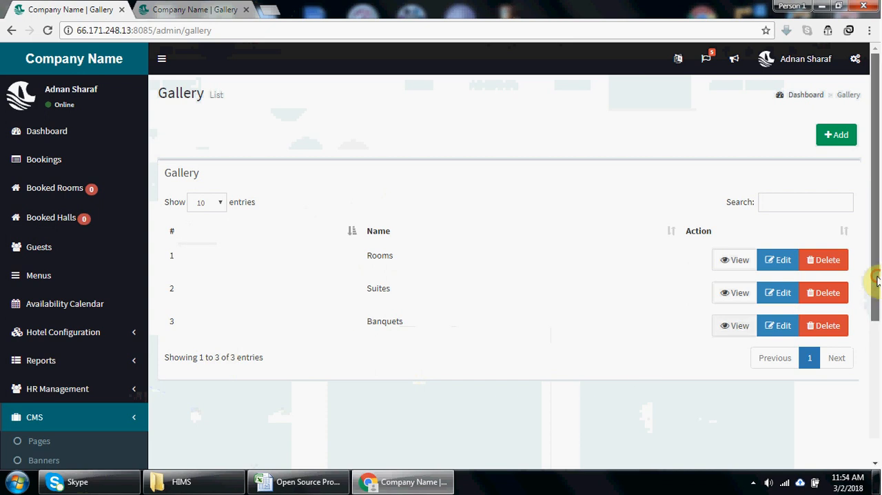
- View the CMS mail templates and open the Registration Confirmation template's form
{"action": "left_click_drag", "start_coordinate": [875, 276], "coordinate": [880, 334]}
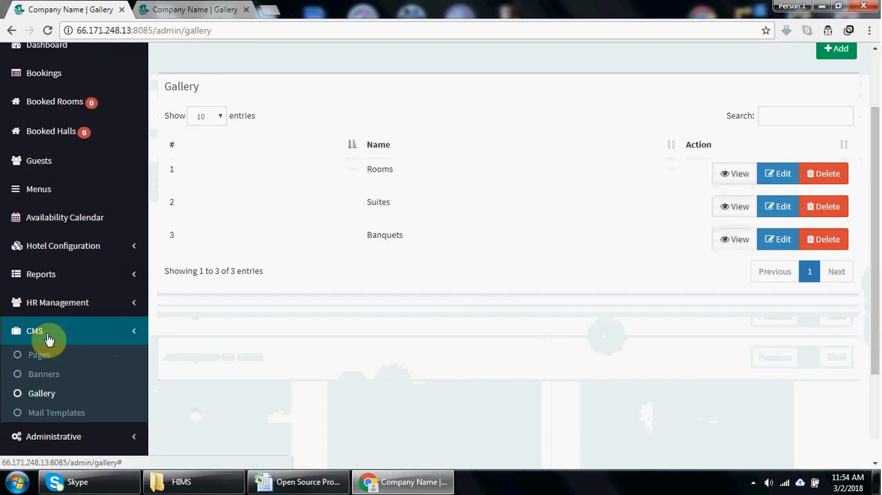
{"action": "left_click", "coordinate": [69, 412]}
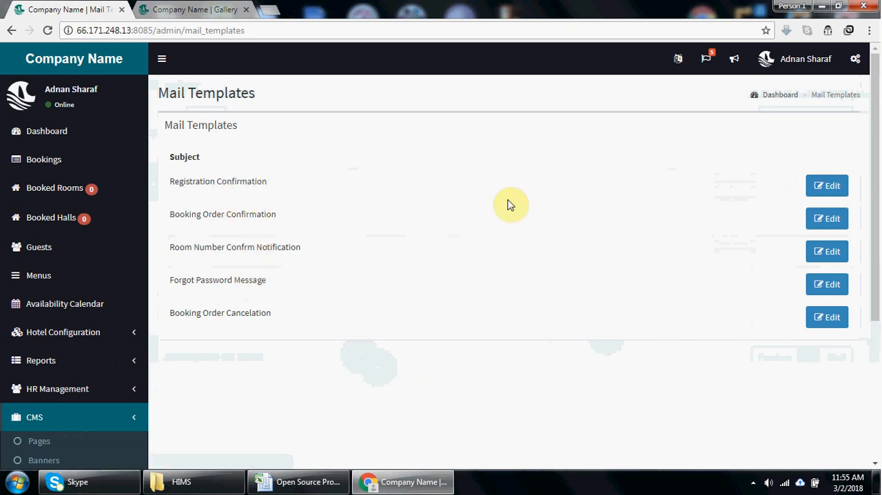
{"action": "left_click", "coordinate": [830, 187]}
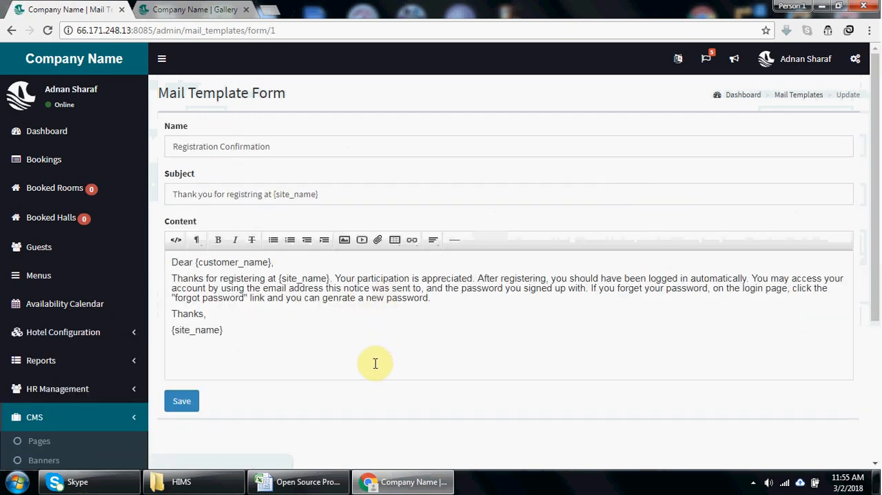
- Open the Administrative settings and look over the company's general details, including its logo
{"action": "left_click_drag", "start_coordinate": [873, 246], "coordinate": [871, 350]}
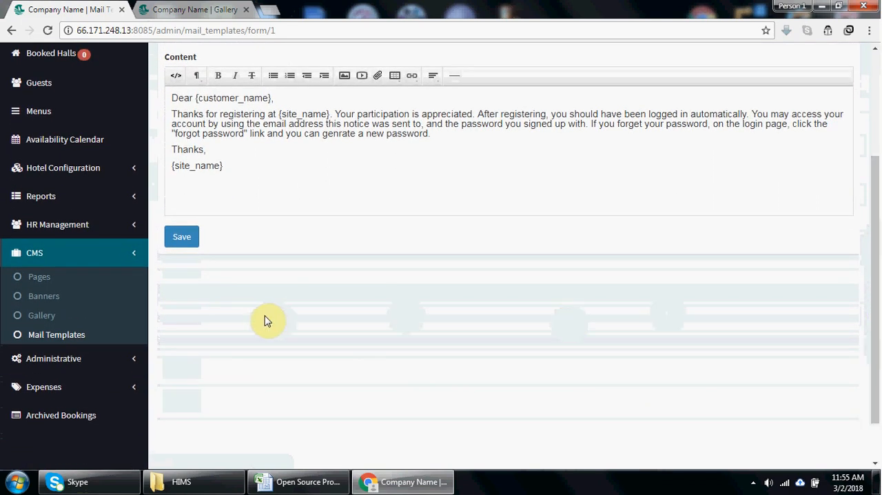
{"action": "left_click", "coordinate": [116, 256]}
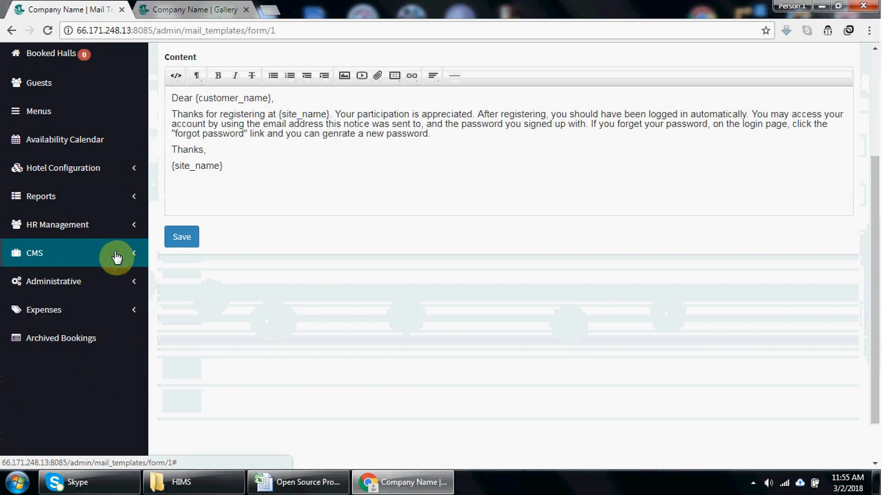
{"action": "left_click", "coordinate": [103, 286]}
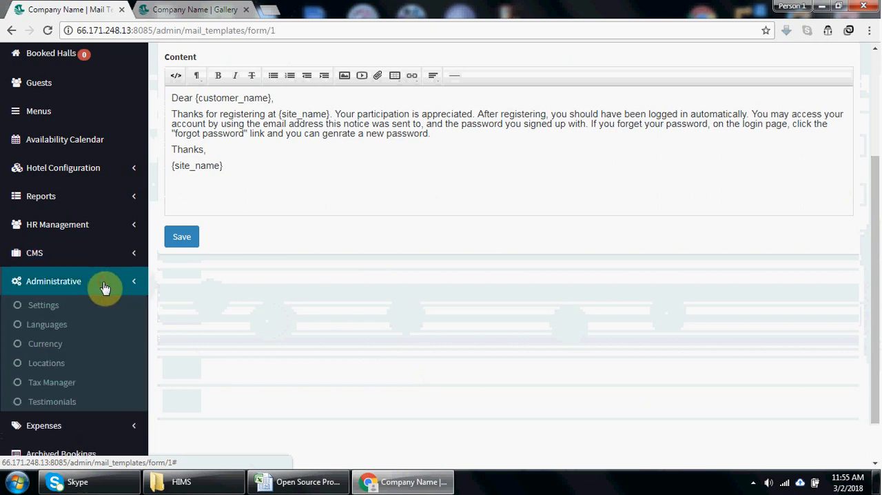
{"action": "left_click", "coordinate": [47, 306]}
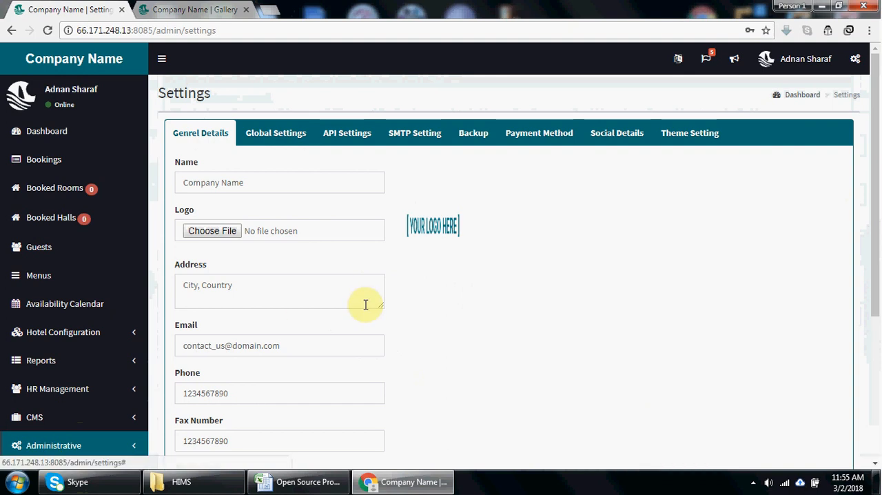
{"action": "left_click_drag", "start_coordinate": [879, 222], "coordinate": [879, 259]}
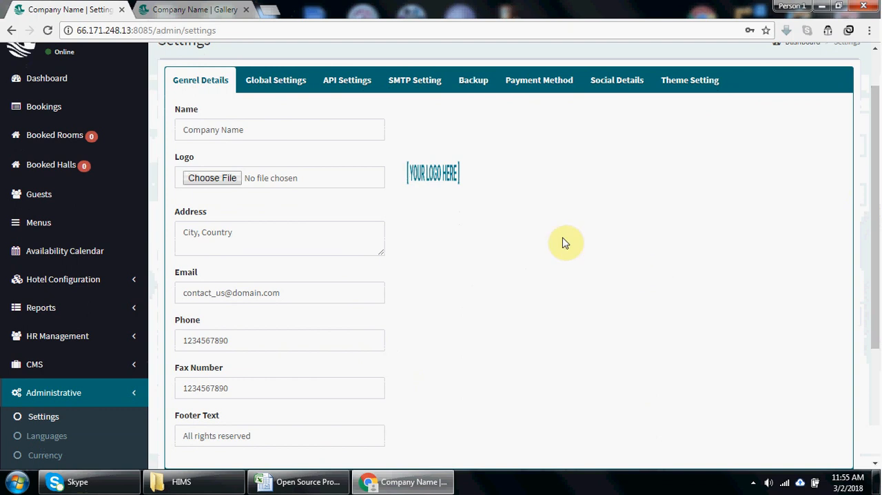
{"action": "left_click_drag", "start_coordinate": [424, 173], "coordinate": [395, 164]}
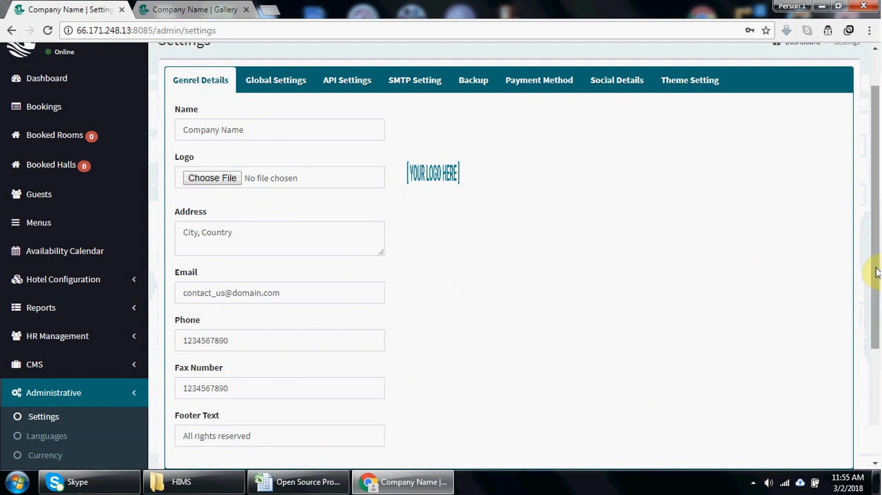
- Compare the public website's header with the general settings, and review the settings form down to its footer text and save option
{"action": "left_click_drag", "start_coordinate": [872, 270], "coordinate": [868, 182]}
{"action": "left_click", "coordinate": [192, 8]}
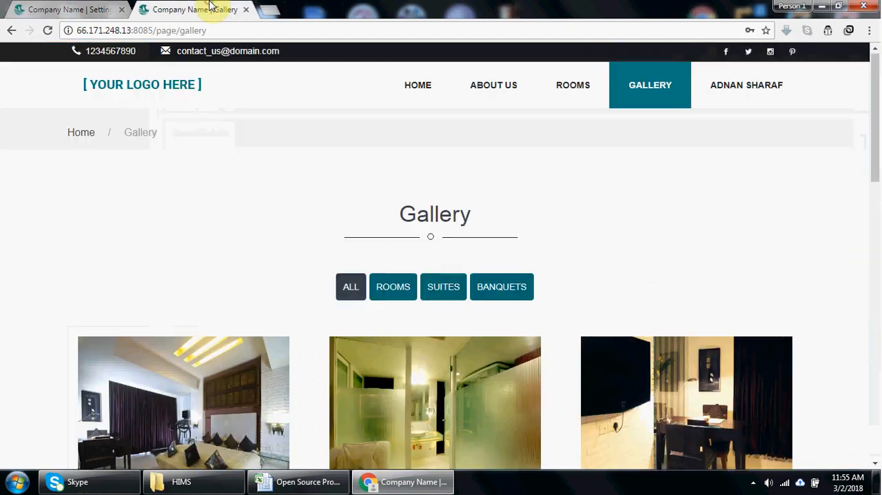
{"action": "left_click", "coordinate": [76, 10]}
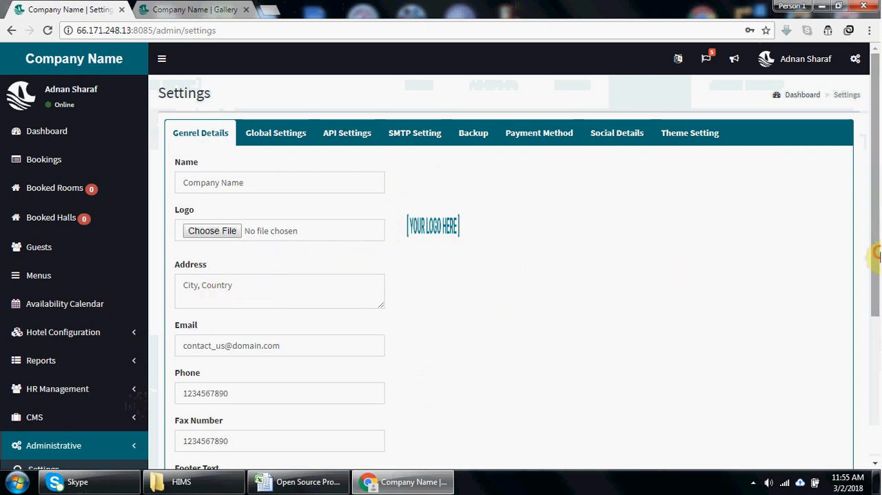
{"action": "left_click_drag", "start_coordinate": [876, 253], "coordinate": [878, 337]}
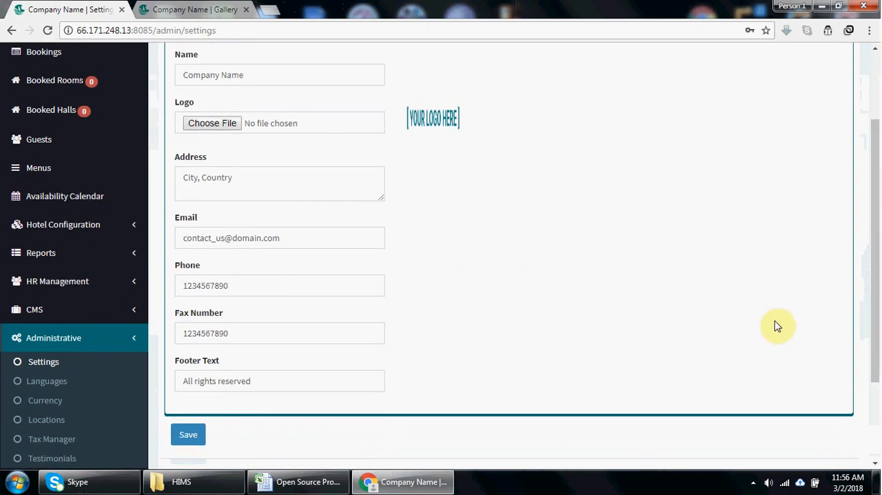
- Open the Global Settings and examine the choices for default currency, date format and site timezone
{"action": "left_click_drag", "start_coordinate": [874, 282], "coordinate": [879, 169]}
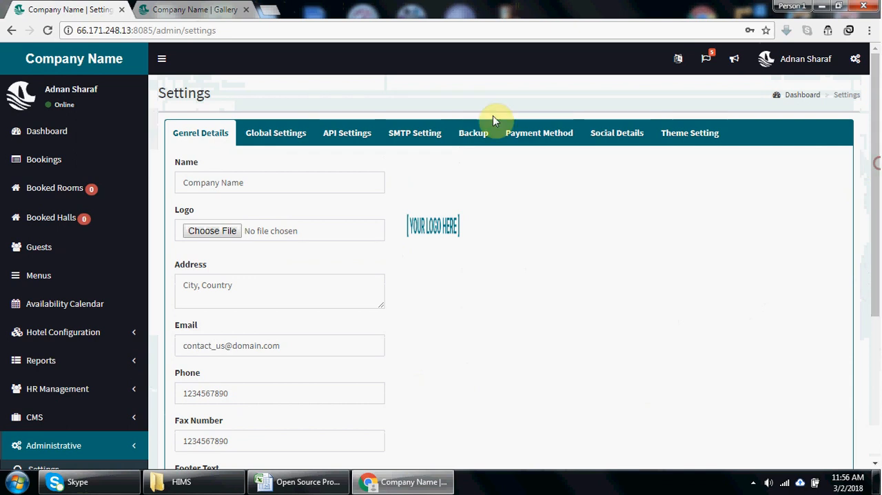
{"action": "left_click", "coordinate": [279, 135]}
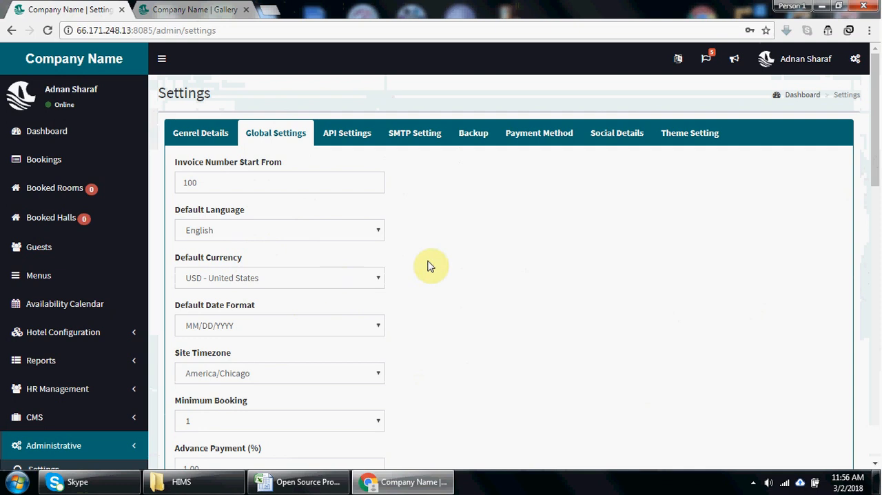
{"action": "left_click_drag", "start_coordinate": [873, 176], "coordinate": [877, 215]}
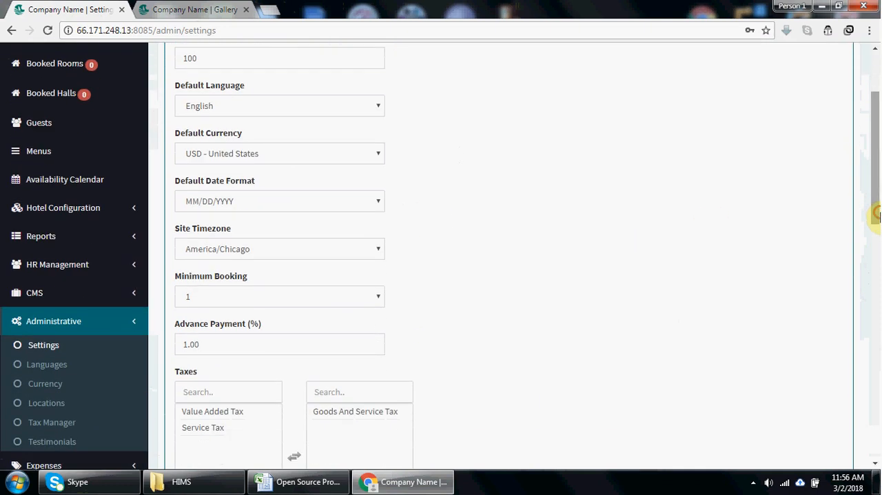
{"action": "left_click", "coordinate": [365, 154]}
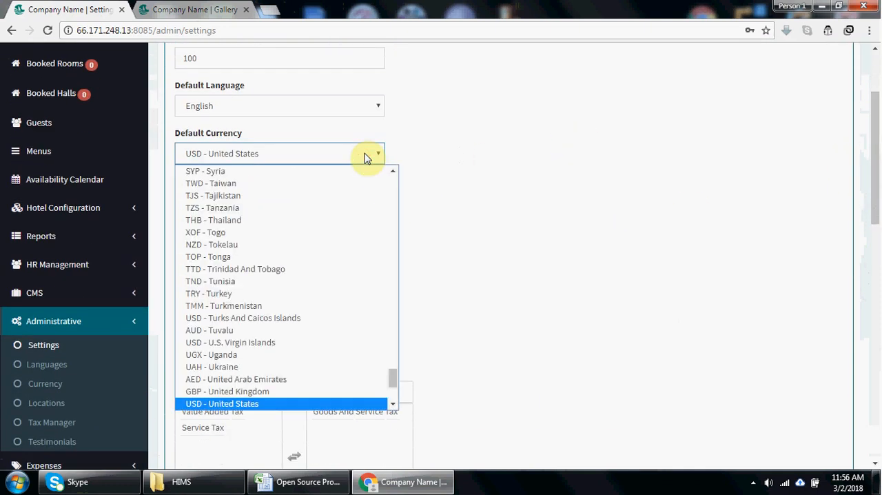
{"action": "left_click", "coordinate": [364, 153]}
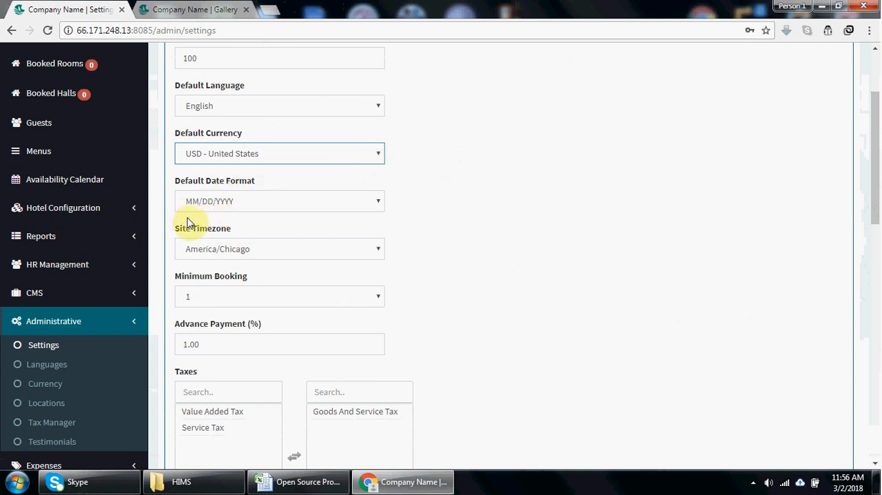
{"action": "left_click", "coordinate": [254, 203]}
{"action": "left_click", "coordinate": [255, 202]}
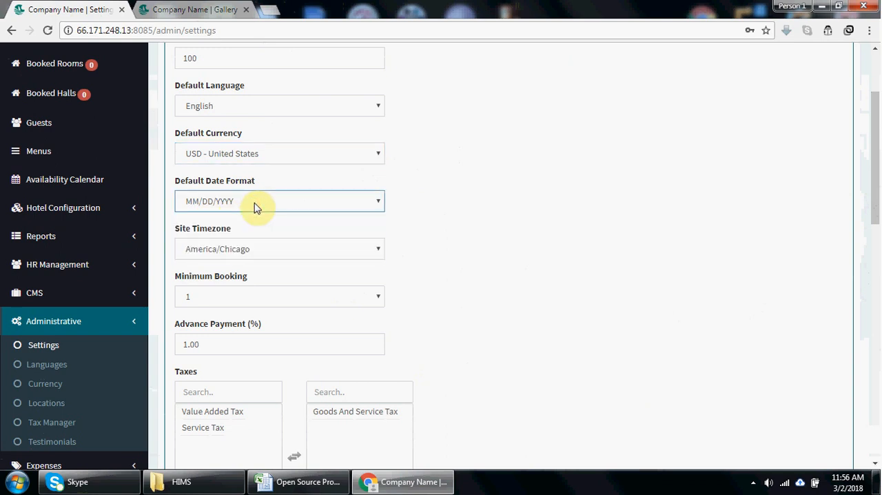
{"action": "left_click", "coordinate": [256, 259]}
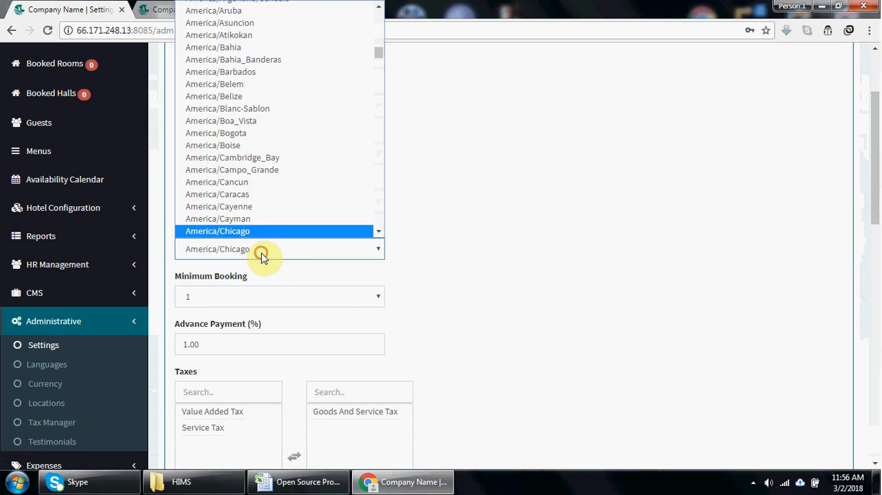
{"action": "left_click", "coordinate": [262, 257]}
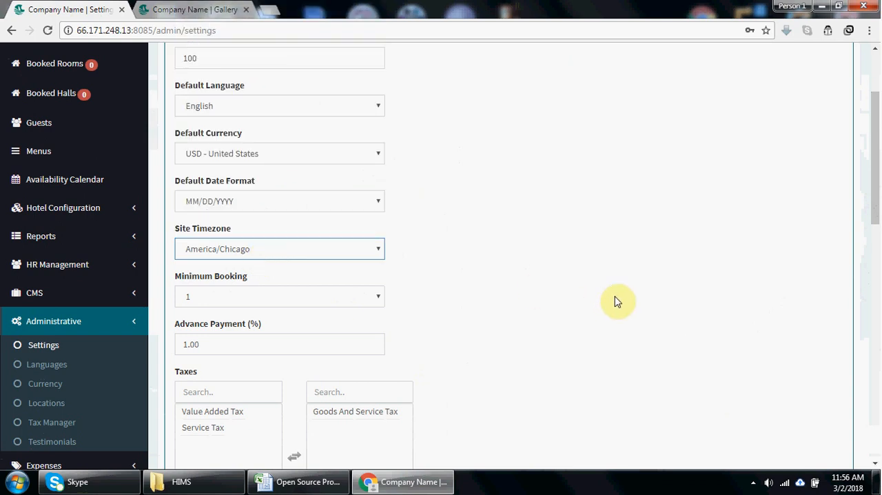
- Review the minimum booking and advance payment settings, checking the public hotel website in between
{"action": "left_click_drag", "start_coordinate": [877, 212], "coordinate": [877, 244]}
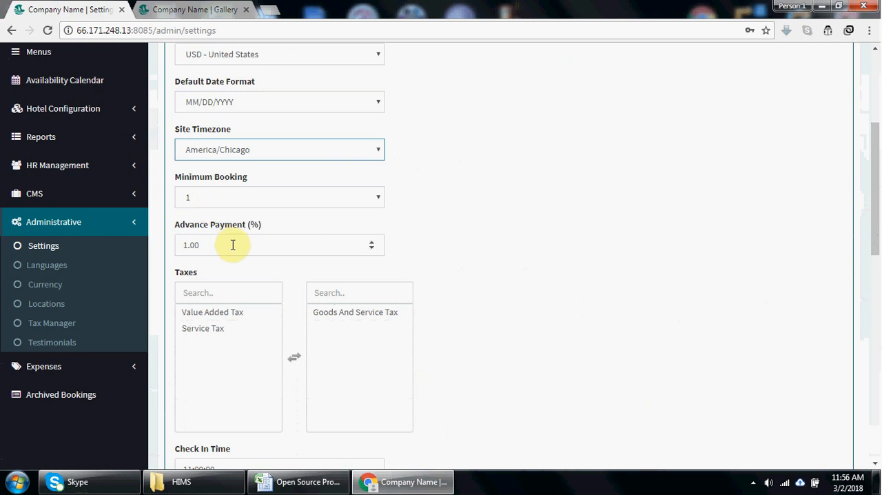
{"action": "left_click", "coordinate": [159, 6]}
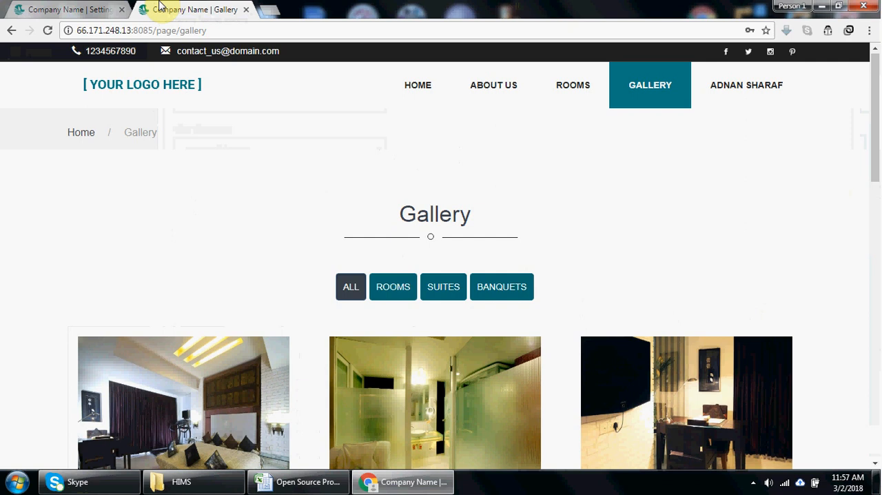
{"action": "left_click", "coordinate": [80, 7]}
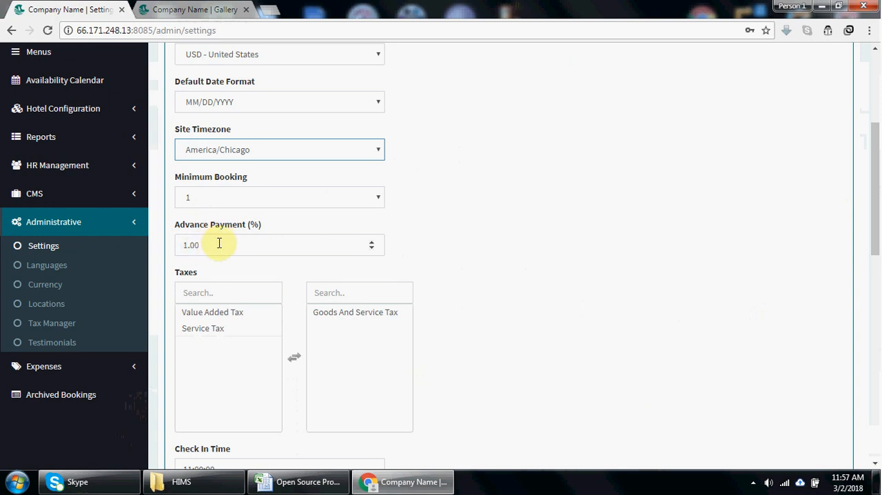
- Look over the Taxes setting and open the Tax Manager list in a separate browser tab
{"action": "left_click_drag", "start_coordinate": [875, 241], "coordinate": [877, 289]}
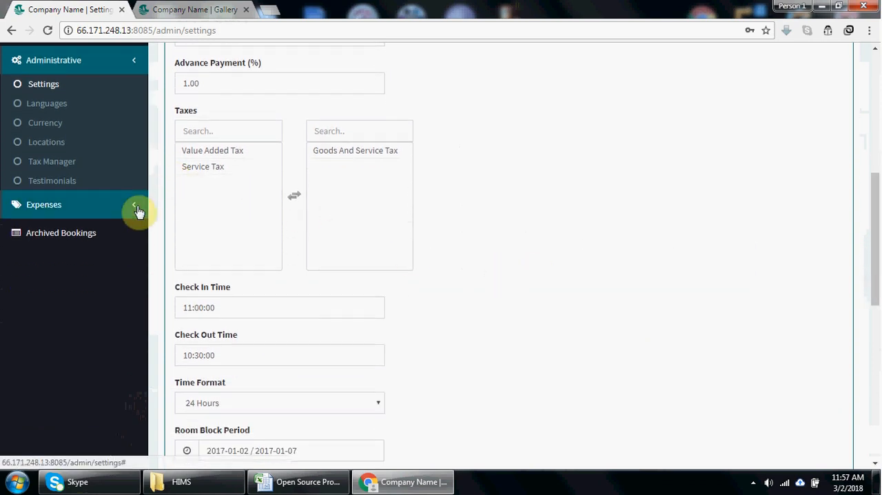
{"action": "right_click", "coordinate": [67, 167]}
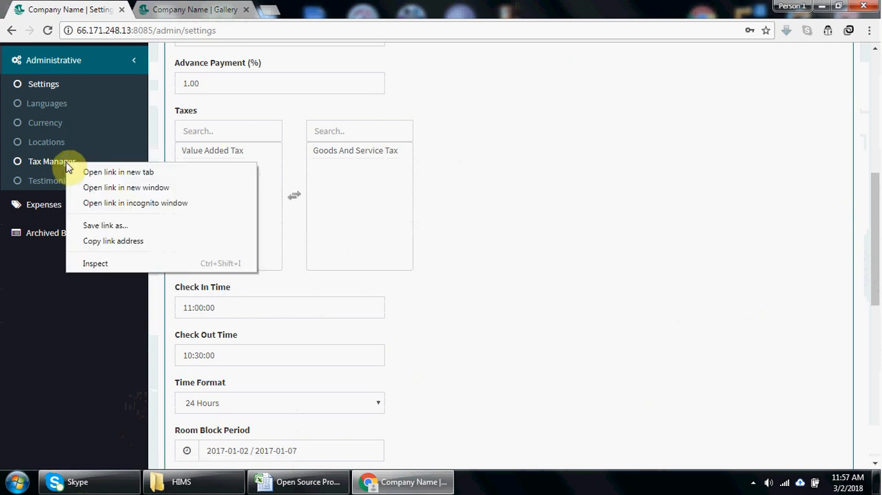
{"action": "left_click", "coordinate": [85, 173]}
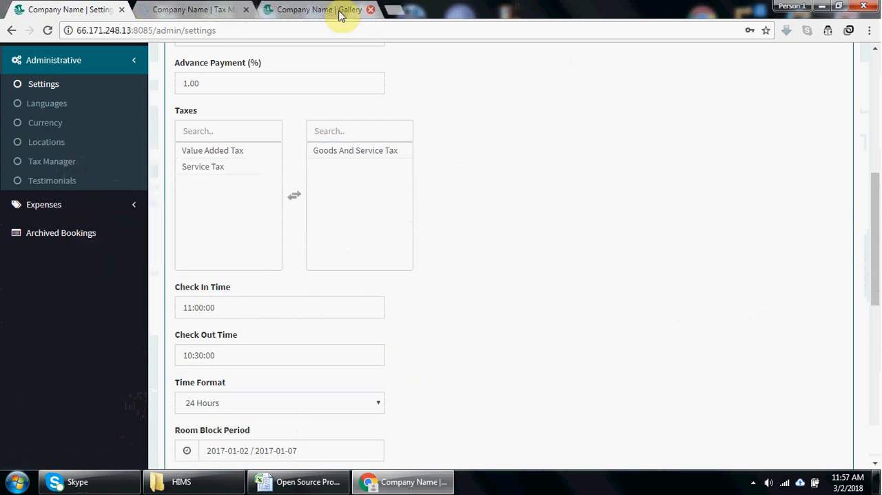
{"action": "left_click", "coordinate": [207, 9]}
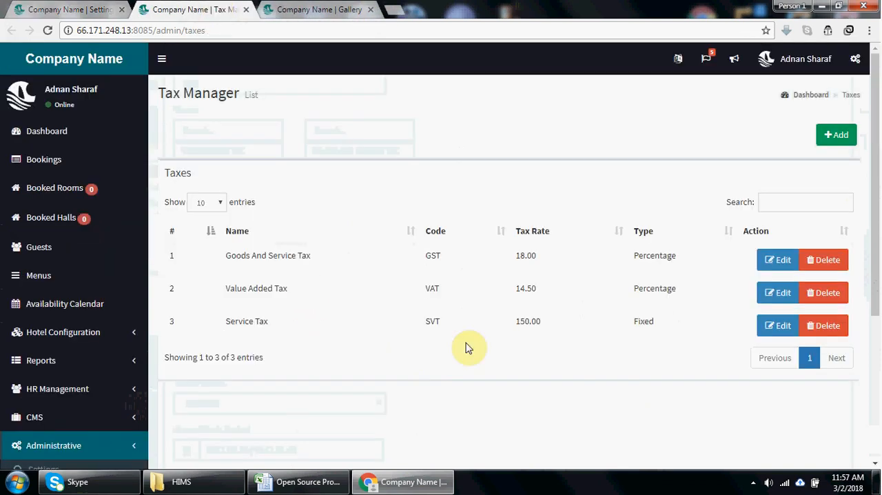
- View the Goods And Service Tax form and its type choices, and go back through the tax list to the Global Settings
{"action": "left_click", "coordinate": [779, 262]}
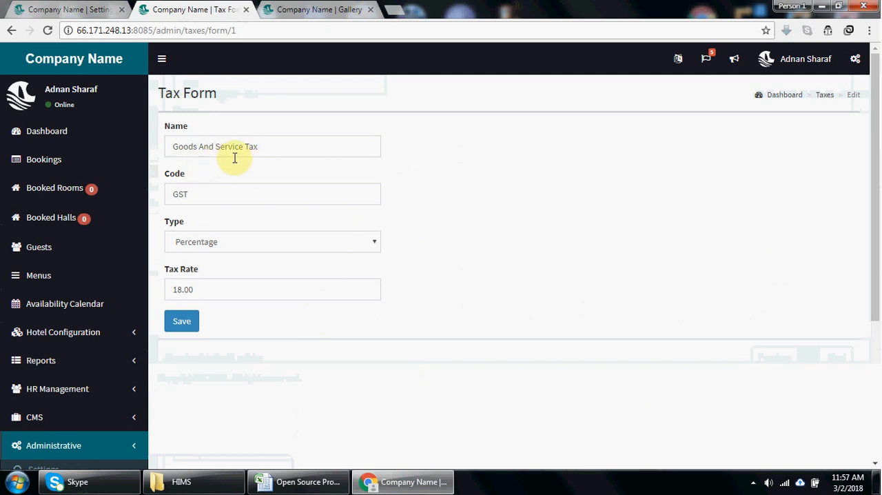
{"action": "left_click", "coordinate": [212, 249]}
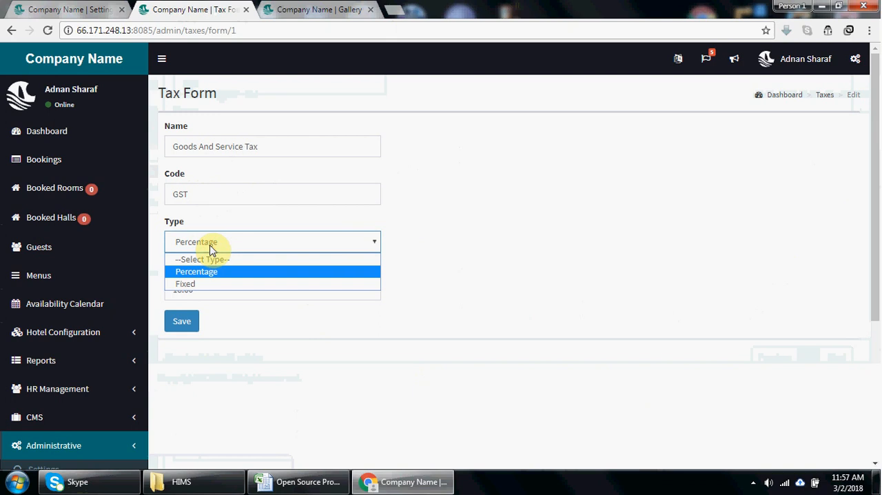
{"action": "left_click", "coordinate": [211, 248]}
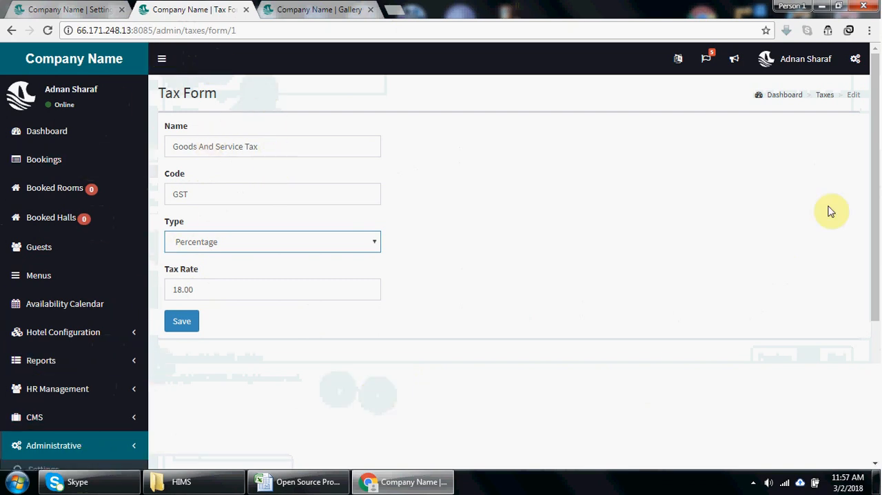
{"action": "left_click", "coordinate": [825, 96]}
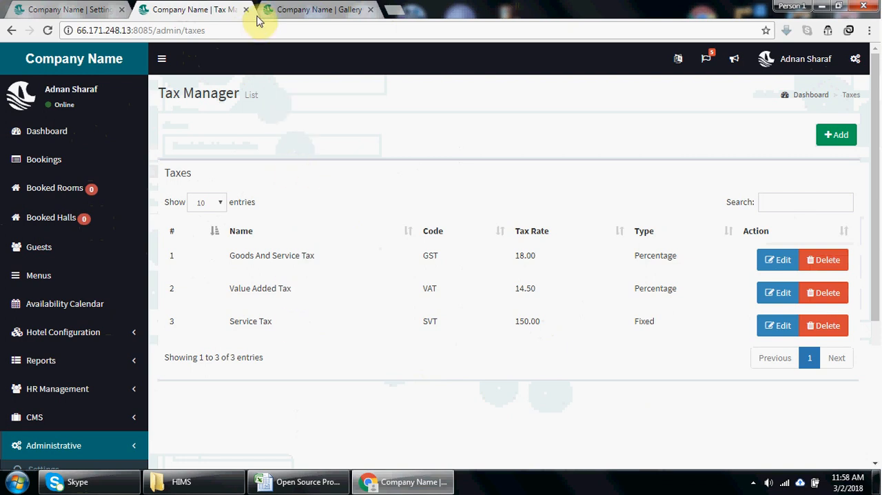
{"action": "left_click", "coordinate": [296, 5]}
{"action": "left_click", "coordinate": [67, 8]}
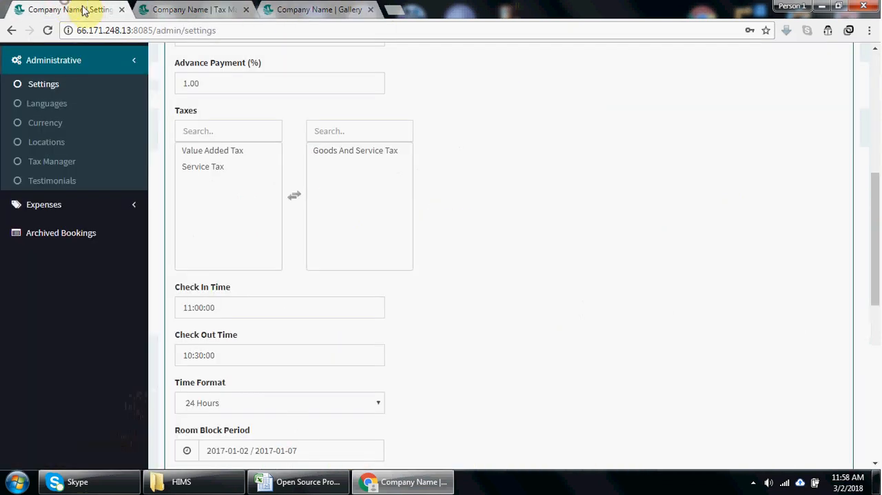
- Try moving Goods And Service Tax and Value Added Tax between the two Taxes lists, and reverse the moves
{"action": "left_click", "coordinate": [230, 152]}
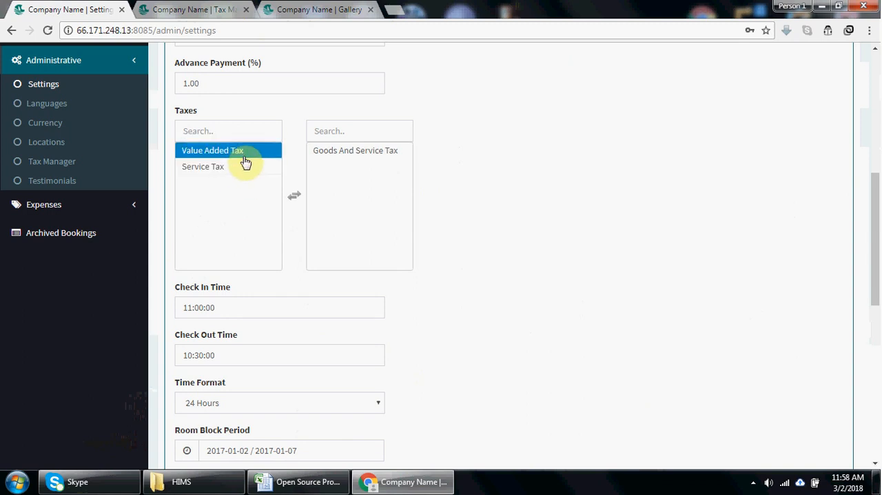
{"action": "left_click", "coordinate": [248, 171]}
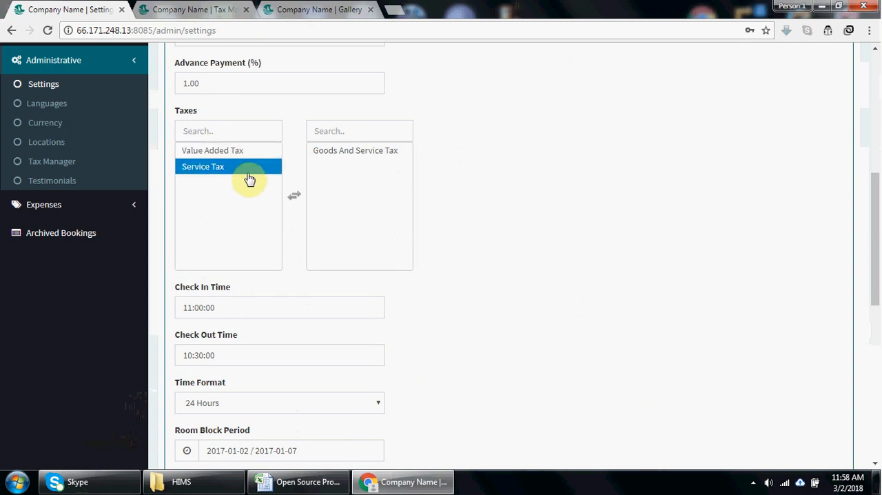
{"action": "left_click", "coordinate": [244, 155]}
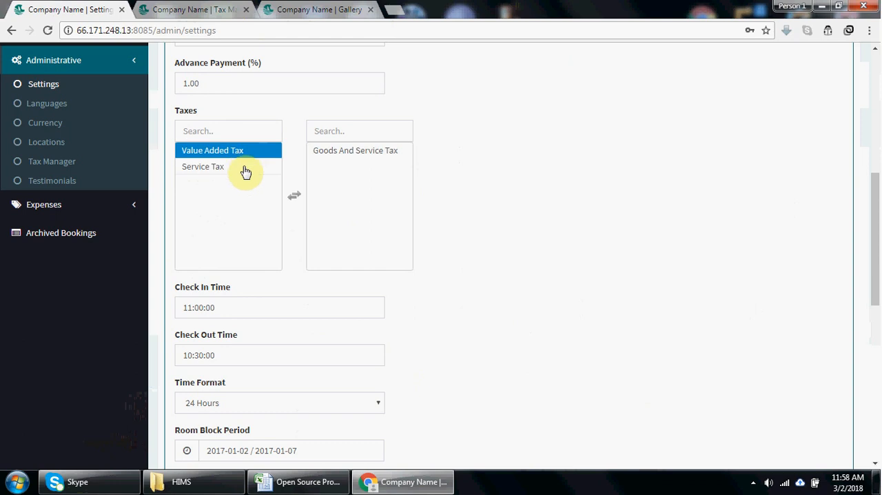
{"action": "left_click", "coordinate": [242, 167]}
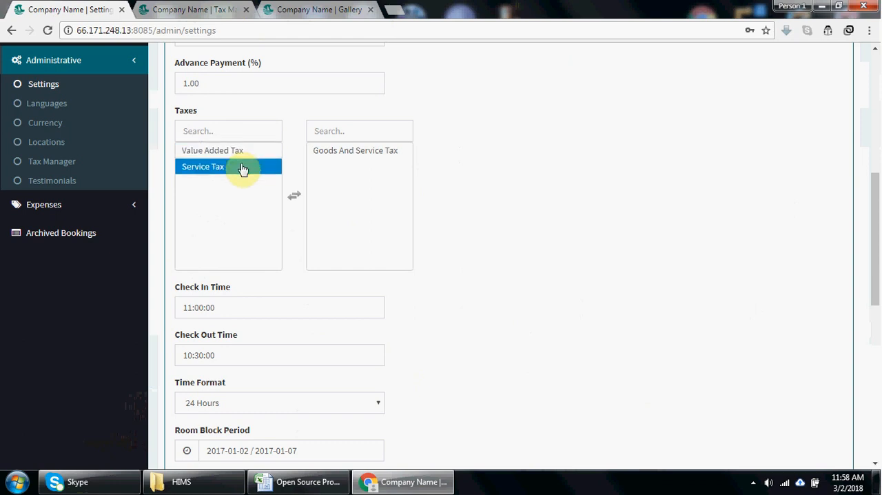
{"action": "left_click", "coordinate": [333, 152]}
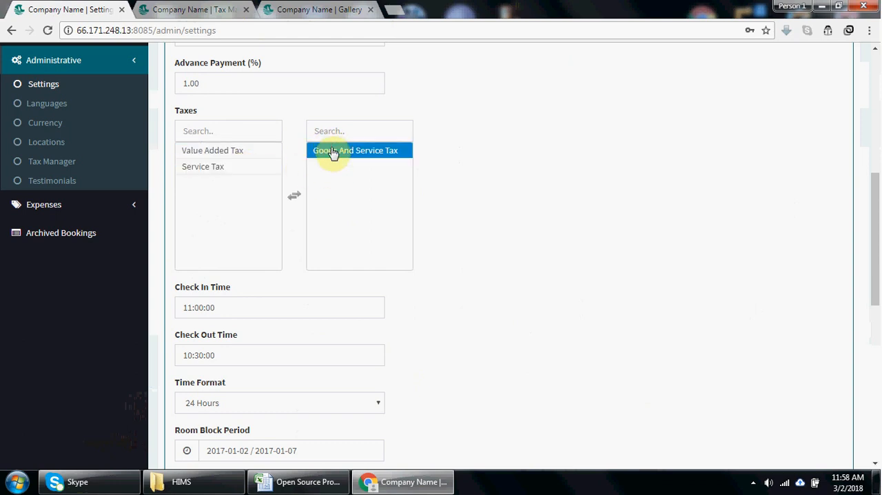
{"action": "double_click", "coordinate": [331, 153]}
{"action": "left_click", "coordinate": [215, 155]}
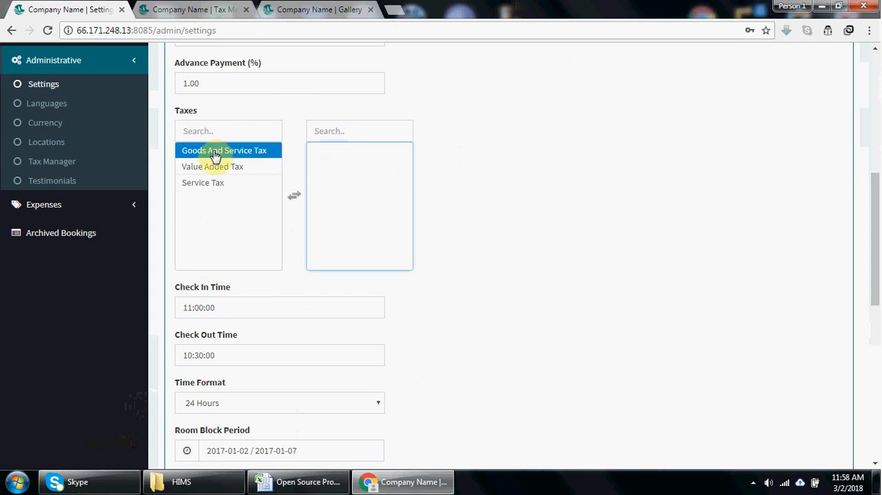
{"action": "double_click", "coordinate": [214, 152]}
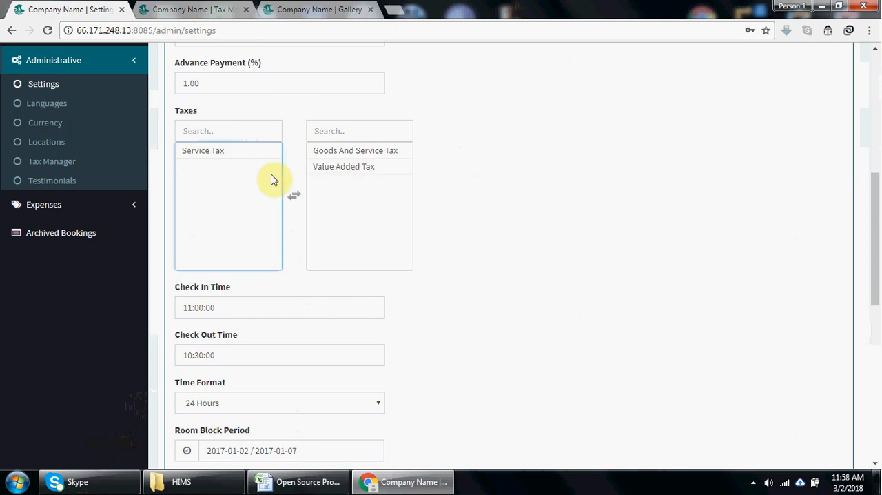
{"action": "double_click", "coordinate": [329, 167]}
- Review the check-in and check-out times, time format, room block period and maintenance mode settings
{"action": "left_click_drag", "start_coordinate": [877, 259], "coordinate": [876, 317]}
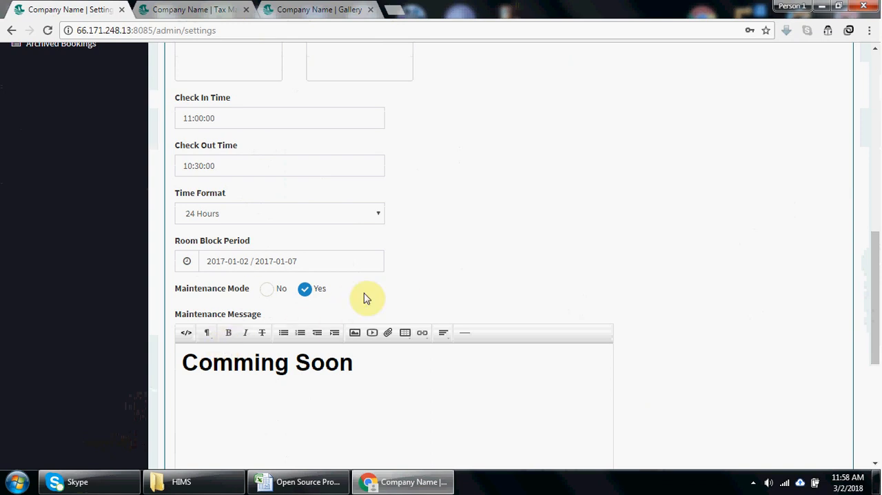
{"action": "left_click_drag", "start_coordinate": [876, 300], "coordinate": [874, 135]}
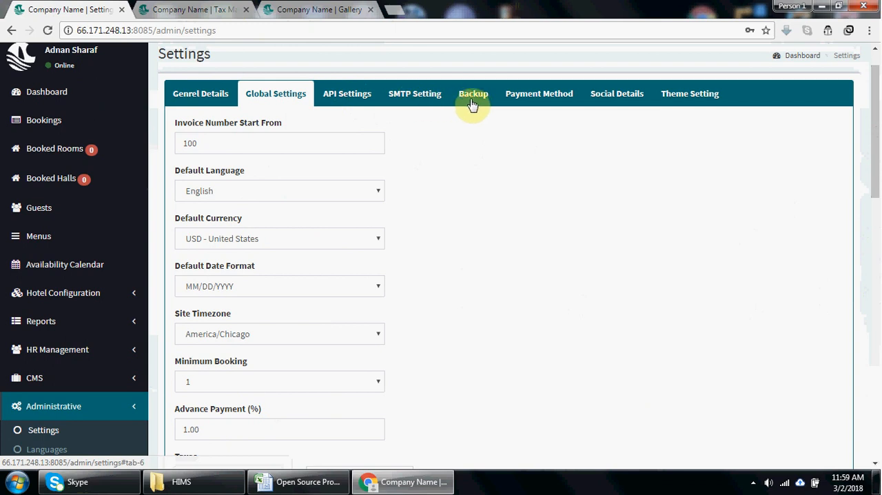
- View the Payment Method settings, and check the public website and the tax list before returning to them
{"action": "left_click", "coordinate": [532, 92]}
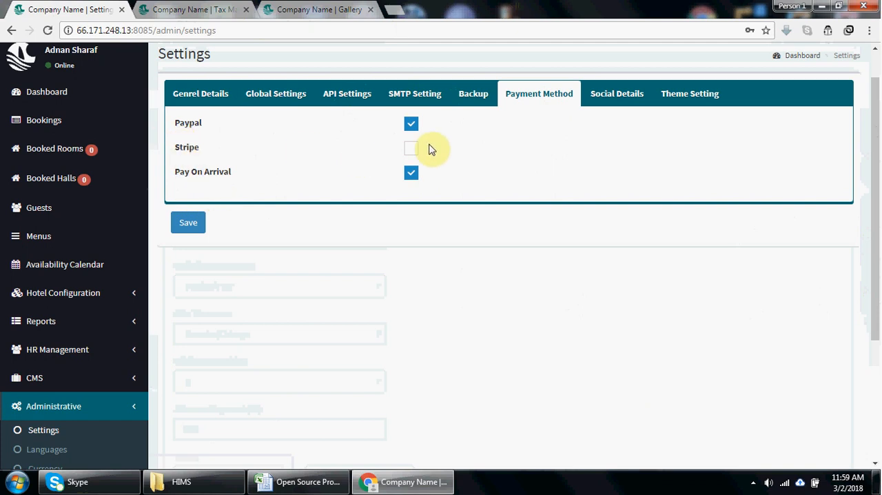
{"action": "left_click", "coordinate": [315, 8]}
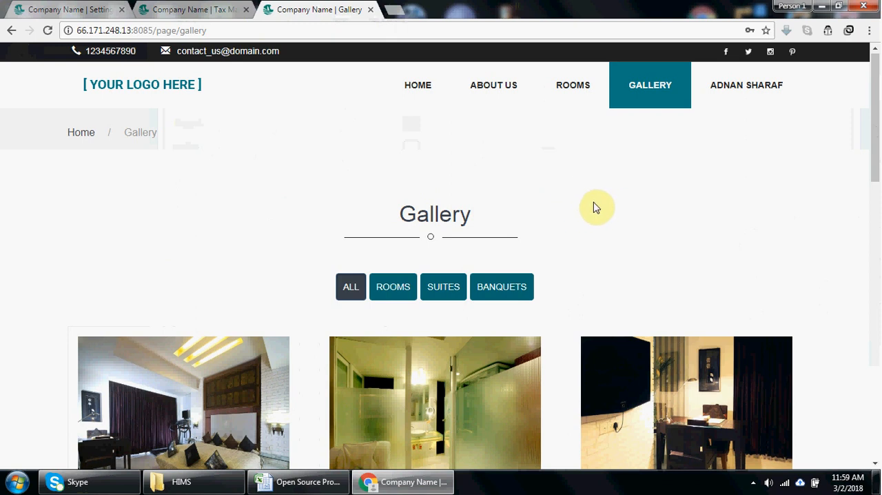
{"action": "left_click", "coordinate": [187, 9]}
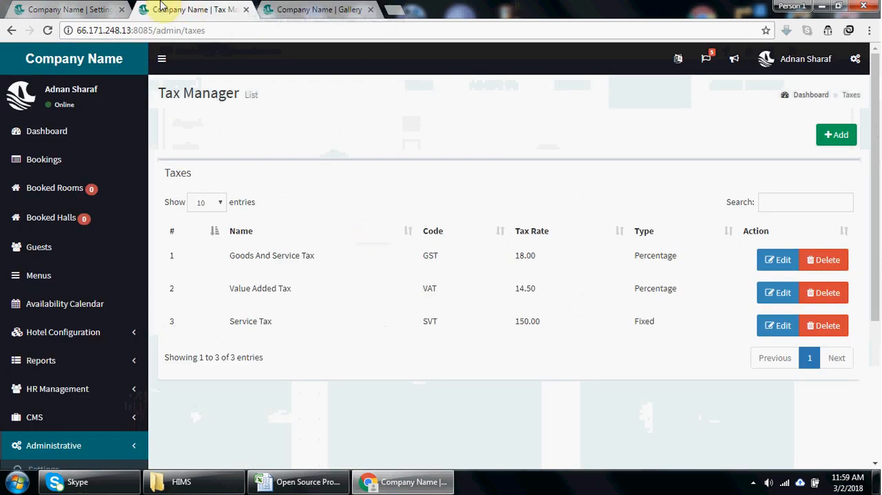
{"action": "left_click", "coordinate": [103, 9]}
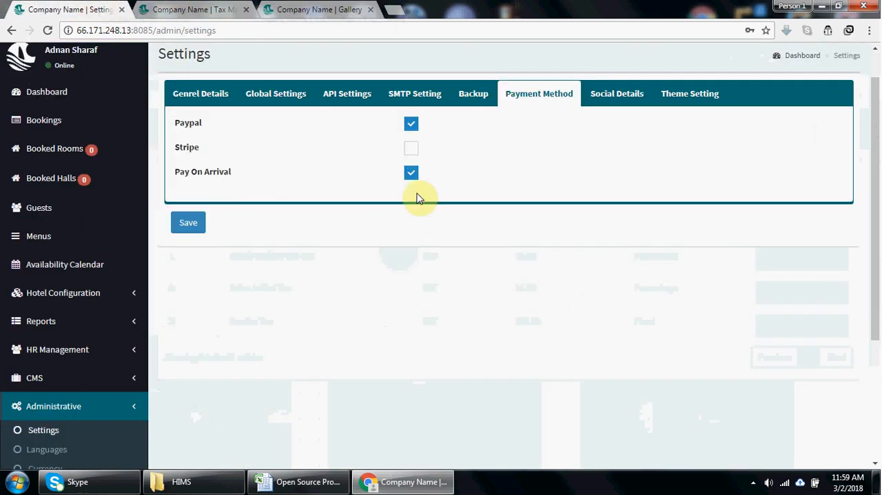
- View the Social Details settings and compare them with the social links in the public website's header
{"action": "left_click", "coordinate": [613, 104]}
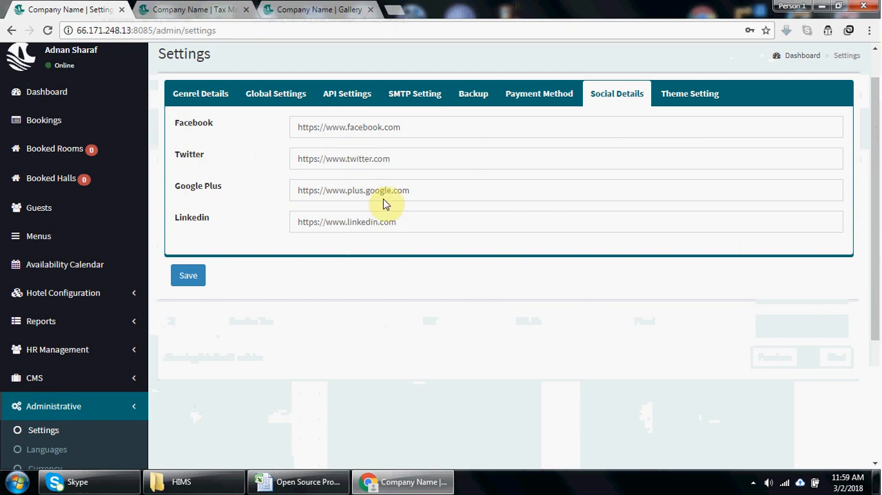
{"action": "left_click", "coordinate": [220, 7]}
{"action": "left_click", "coordinate": [307, 7]}
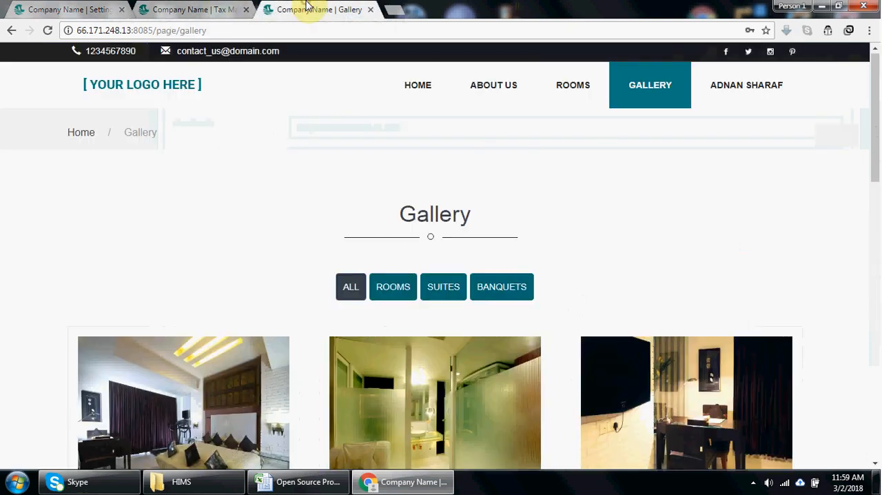
- Return to the admin settings page, collapse the Administrative section, and review the Archived Bookings list
{"action": "left_click", "coordinate": [27, 8]}
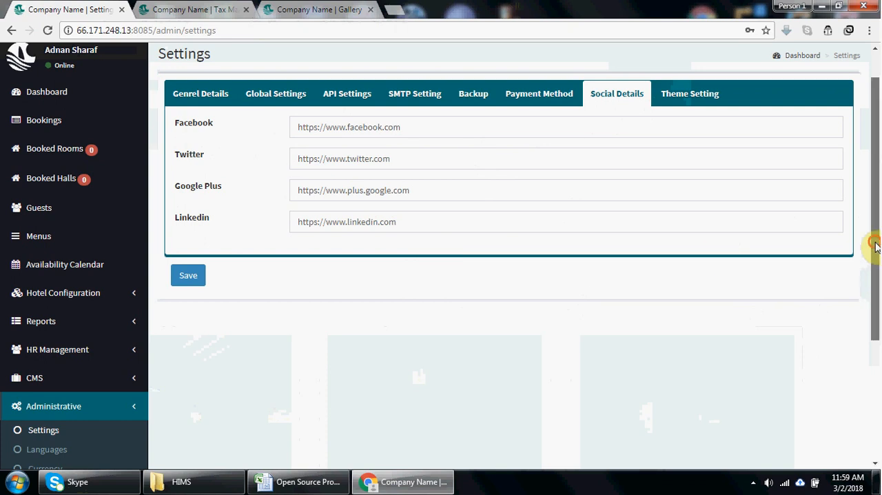
{"action": "left_click_drag", "start_coordinate": [874, 242], "coordinate": [879, 276]}
{"action": "scroll", "coordinate": [462, 323], "scroll_direction": "down", "scroll_amount": 2}
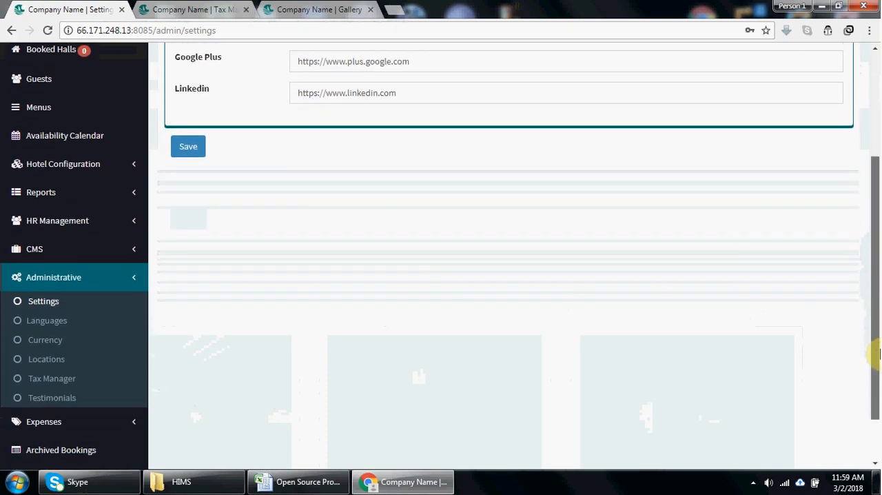
{"action": "left_click", "coordinate": [118, 271]}
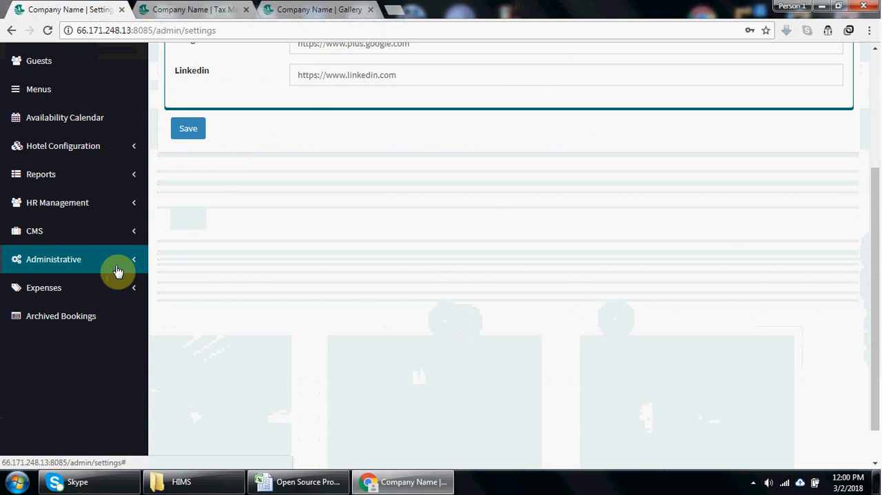
{"action": "left_click", "coordinate": [109, 315]}
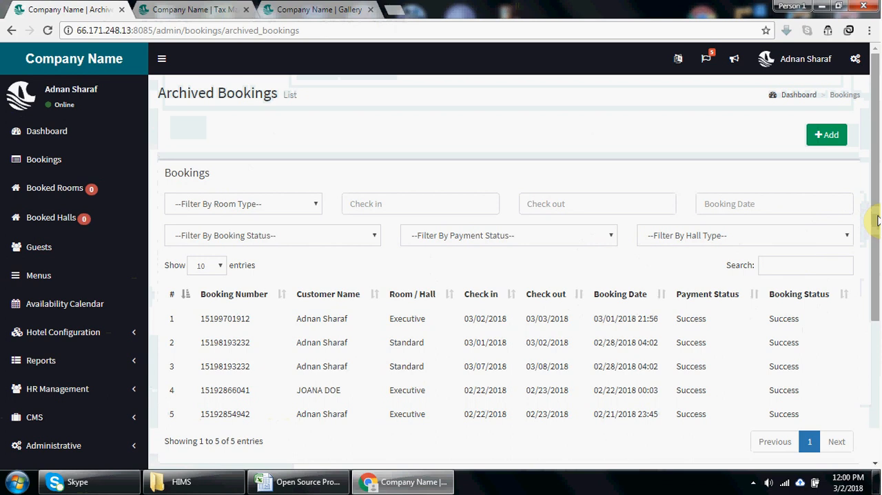
{"action": "left_click_drag", "start_coordinate": [877, 219], "coordinate": [877, 292]}
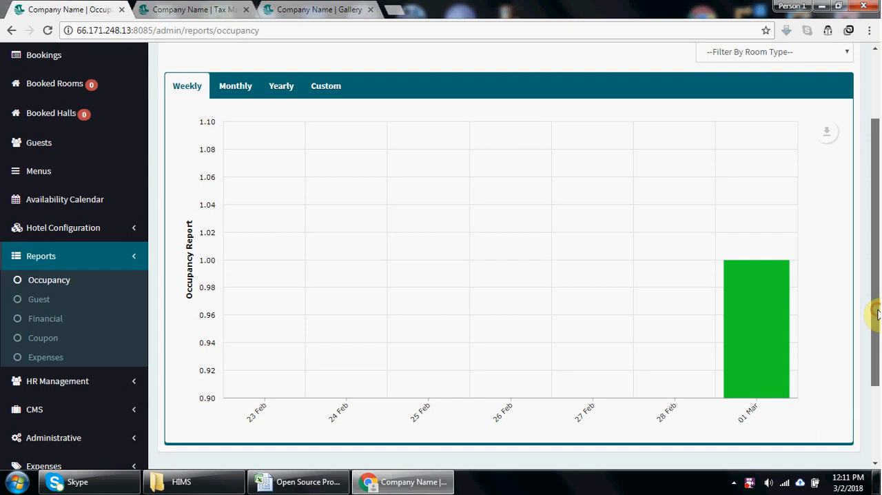
{"action": "scroll", "coordinate": [873, 269], "scroll_direction": "up", "scroll_amount": 2}
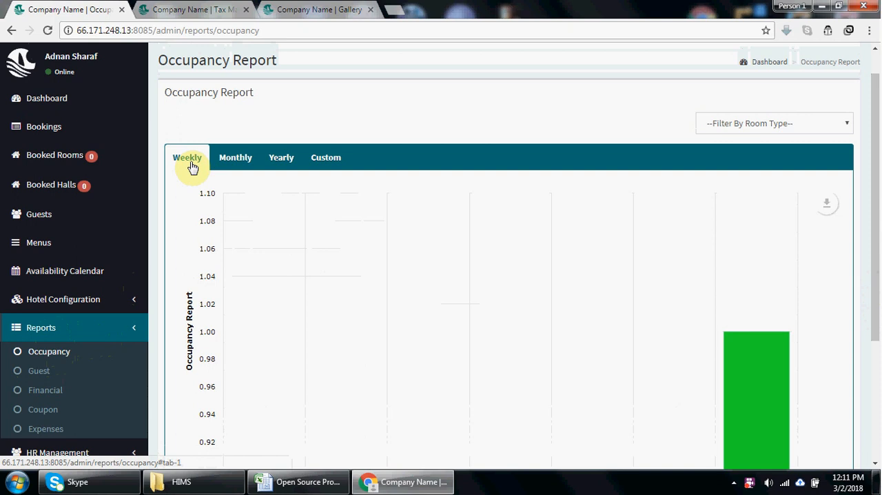
- View the occupancy report's Monthly, Yearly and Custom views, and return to the Weekly chart
{"action": "left_click", "coordinate": [234, 161]}
{"action": "left_click", "coordinate": [290, 151]}
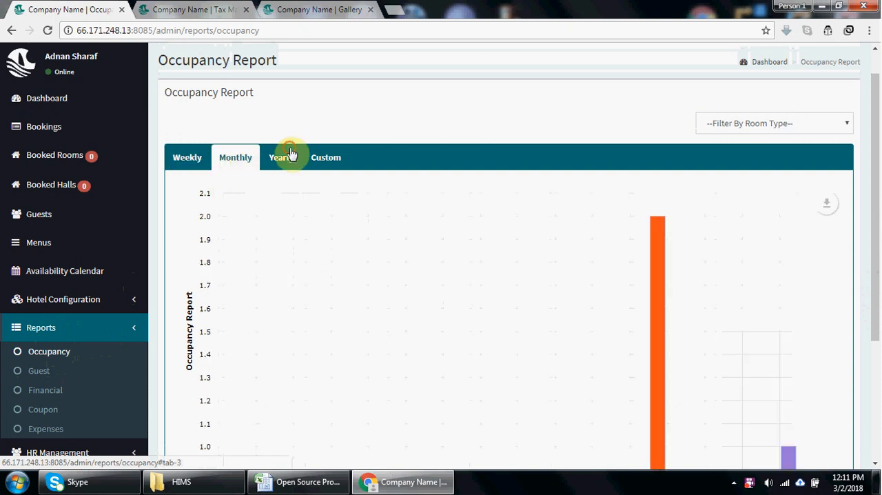
{"action": "left_click", "coordinate": [322, 159]}
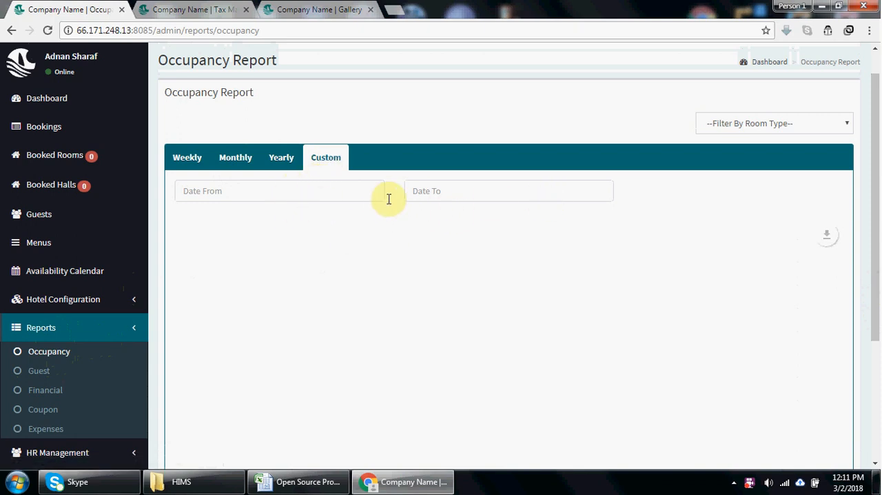
{"action": "left_click", "coordinate": [191, 162]}
{"action": "left_click_drag", "start_coordinate": [877, 229], "coordinate": [878, 273]}
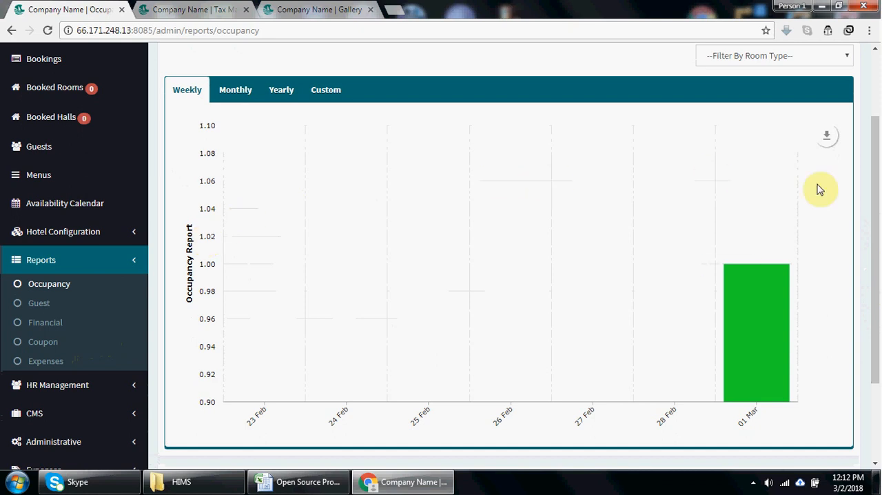
- Check the weekly occupancy chart's download formats, and annotate the chart with a freehand line around 24 and 25 Feb
{"action": "left_click", "coordinate": [825, 141]}
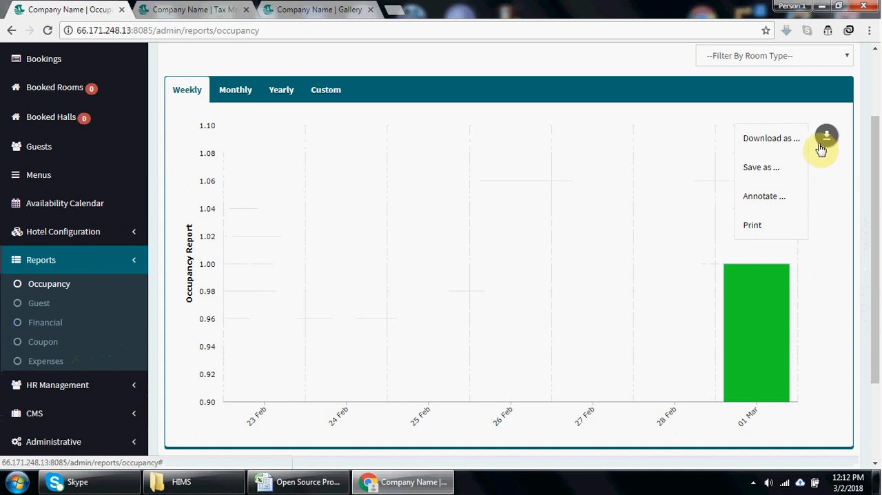
{"action": "mouse_move", "coordinate": [792, 142]}
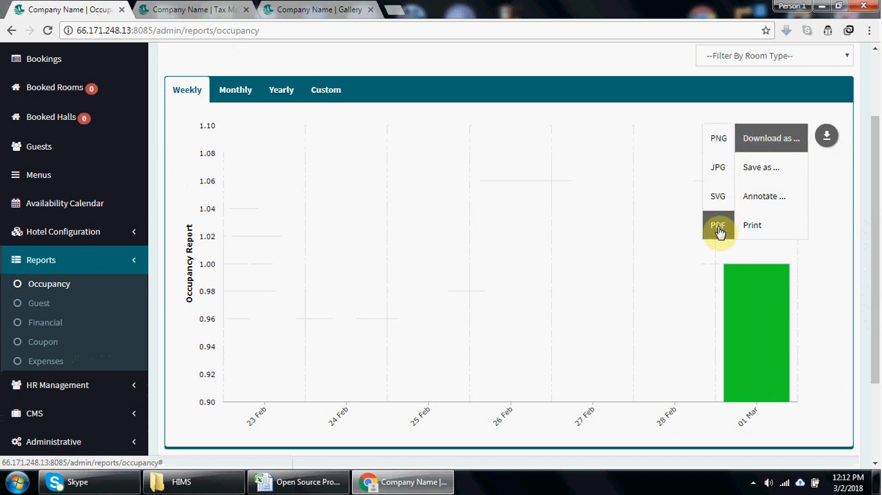
{"action": "mouse_move", "coordinate": [745, 170]}
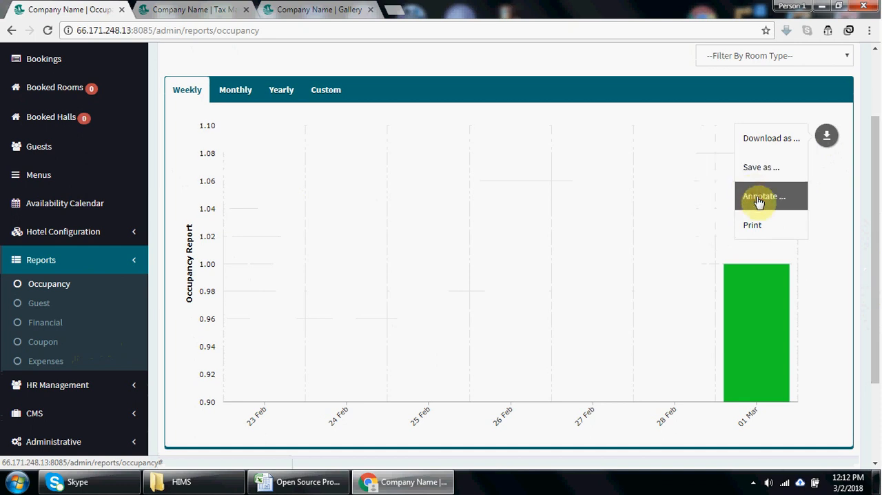
{"action": "left_click", "coordinate": [759, 200]}
{"action": "mouse_move", "coordinate": [363, 195]}
{"action": "left_mouse_down"}
{"action": "mouse_move", "coordinate": [364, 218]}
{"action": "mouse_move", "coordinate": [441, 233]}
{"action": "mouse_move", "coordinate": [464, 226]}
{"action": "left_mouse_up"}
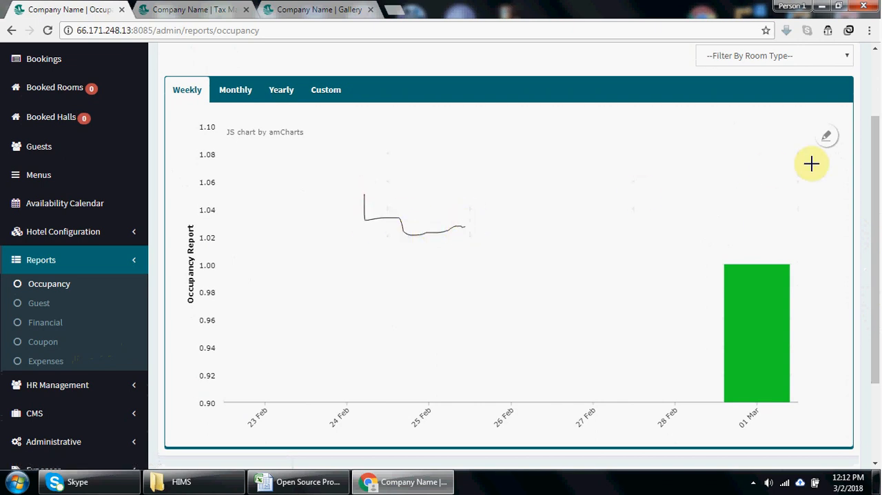
- Review the annotation's download formats and its mode, color, size and opacity options, and discard the annotation
{"action": "left_click", "coordinate": [826, 136]}
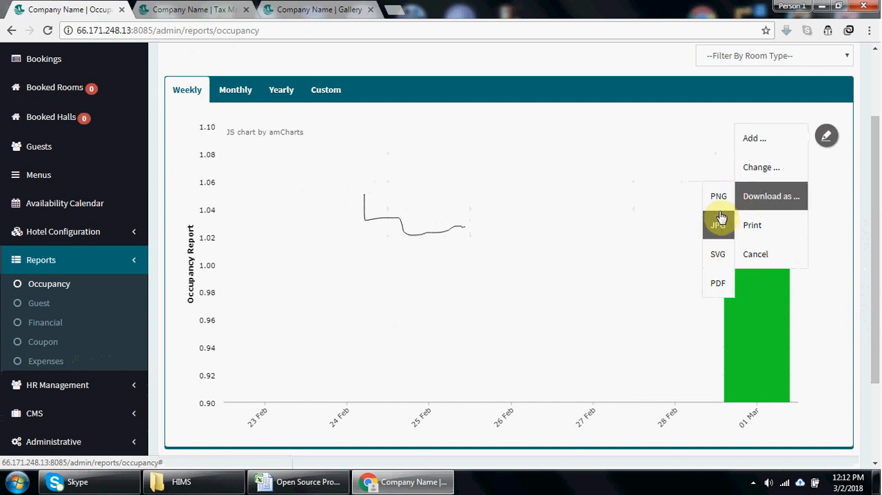
{"action": "mouse_move", "coordinate": [714, 235]}
{"action": "mouse_move", "coordinate": [714, 256]}
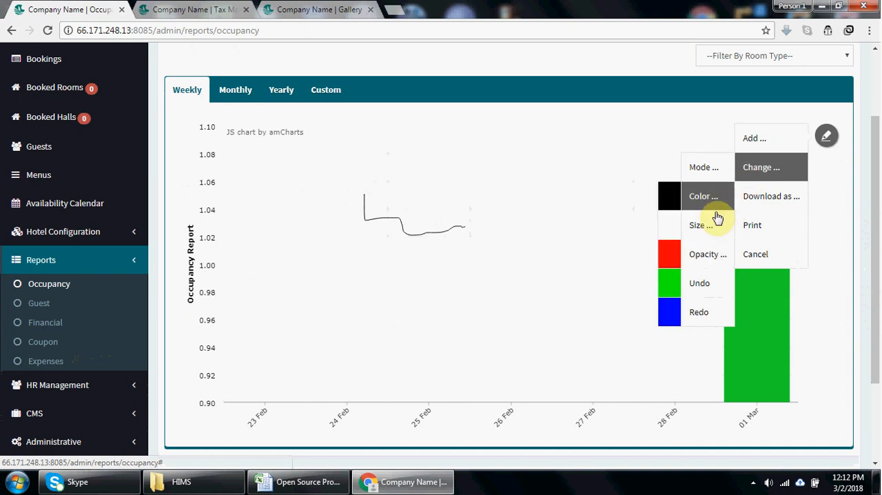
{"action": "mouse_move", "coordinate": [710, 179]}
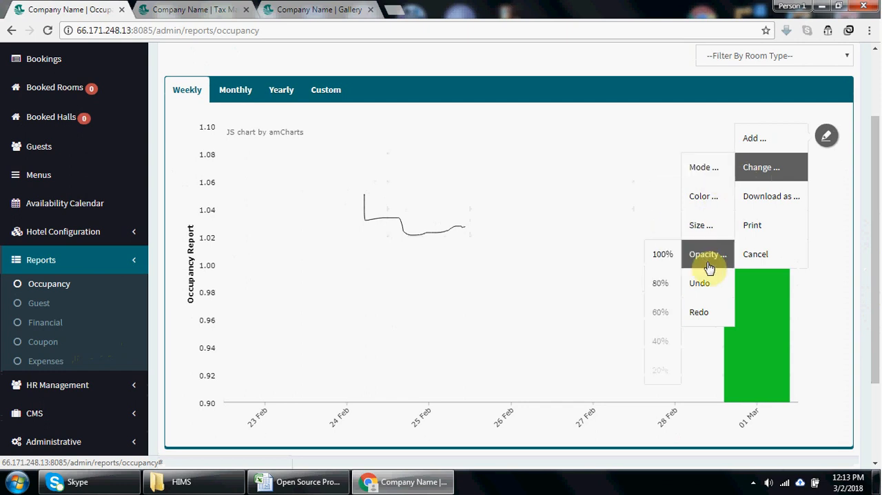
{"action": "mouse_move", "coordinate": [771, 207]}
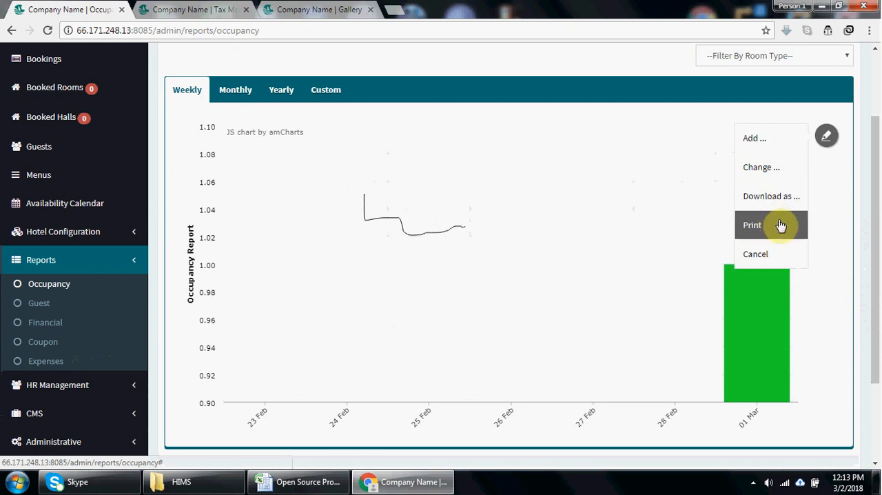
{"action": "left_click", "coordinate": [755, 258]}
{"action": "mouse_move", "coordinate": [826, 137]}
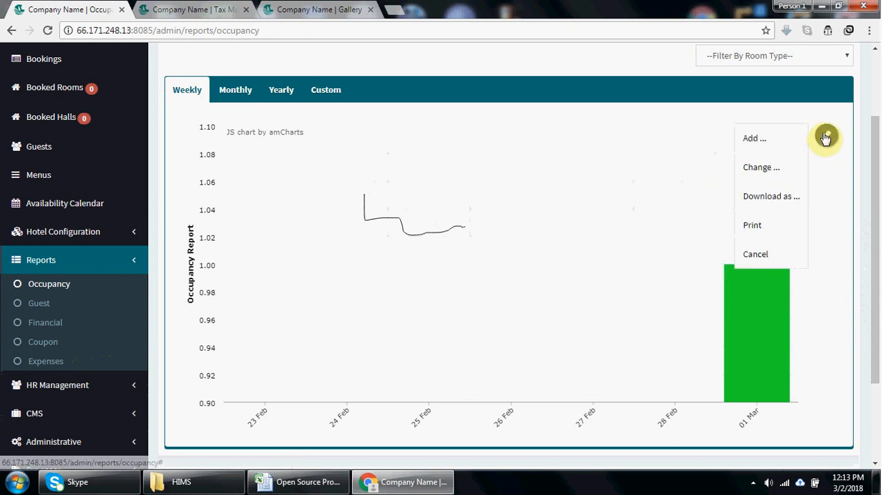
{"action": "left_click", "coordinate": [771, 256]}
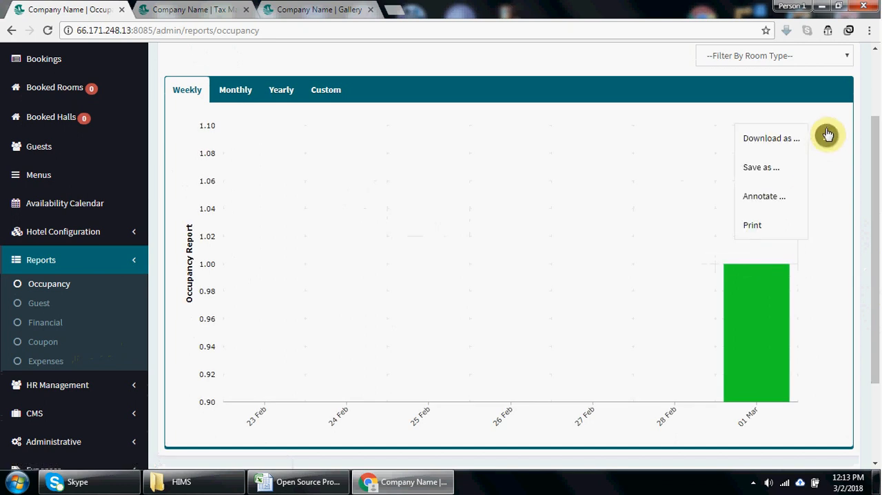
- Examine the data formats offered for saving the weekly occupancy chart
{"action": "left_click", "coordinate": [772, 196]}
{"action": "mouse_move", "coordinate": [827, 138]}
{"action": "mouse_move", "coordinate": [769, 177]}
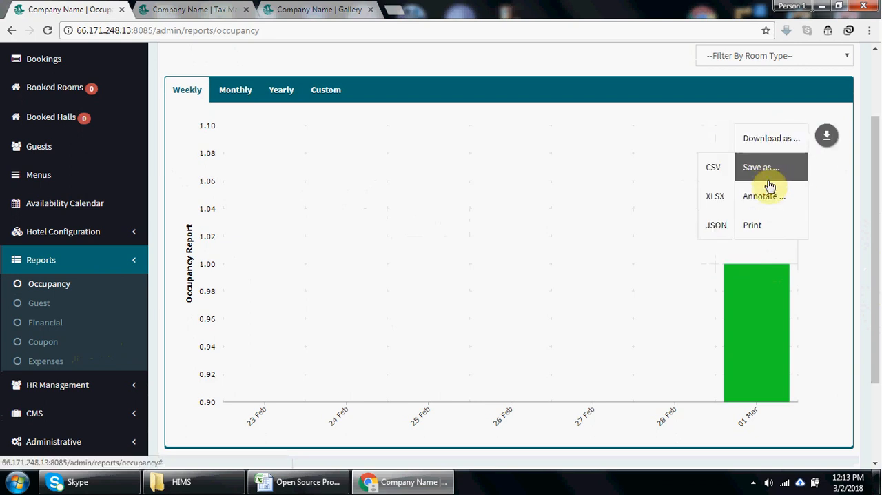
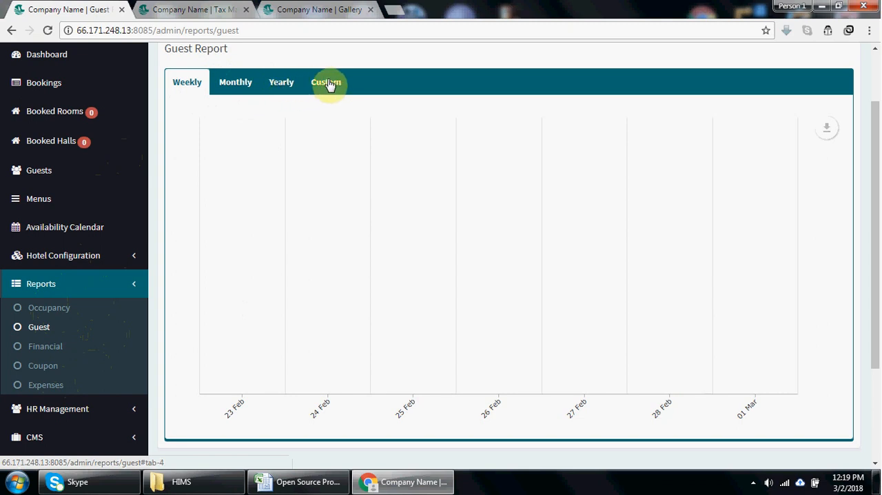
- Check the export menu of the weekly guest report chart, including its save formats and annotate option
{"action": "left_click", "coordinate": [827, 128]}
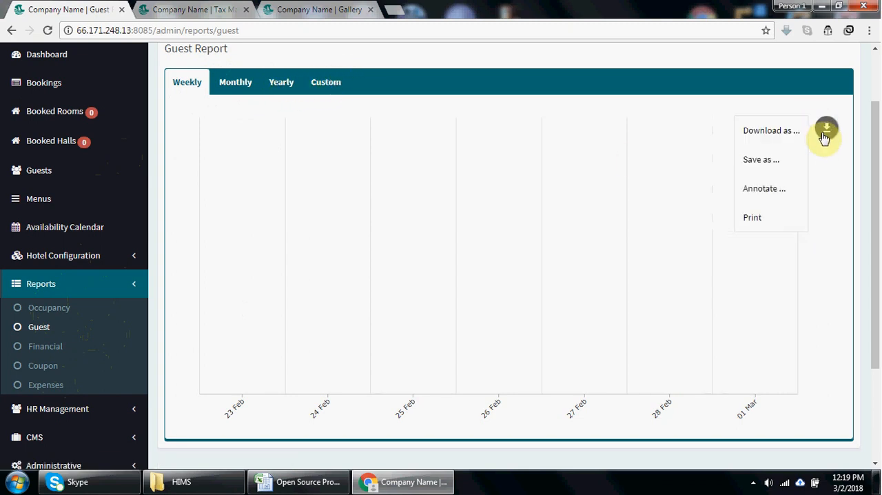
{"action": "mouse_move", "coordinate": [772, 161]}
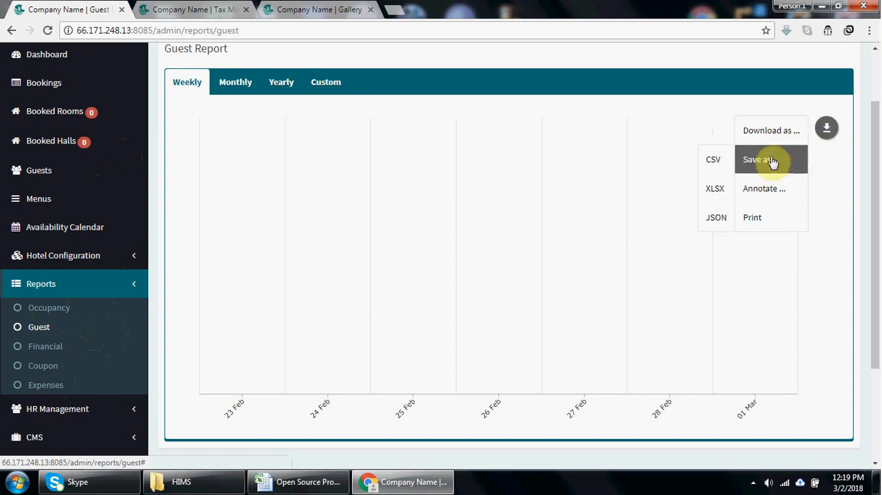
{"action": "left_click", "coordinate": [776, 190]}
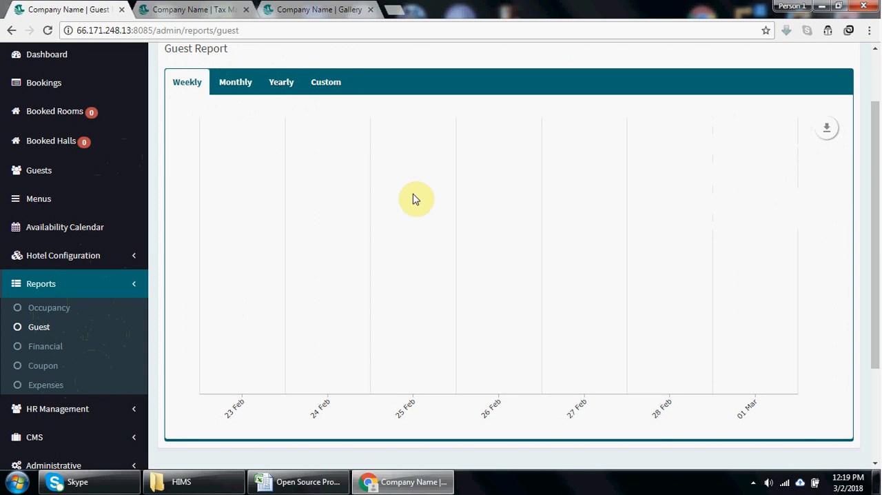
- Open the financial report and examine its weekly chart down to the date axis
{"action": "left_click", "coordinate": [51, 350]}
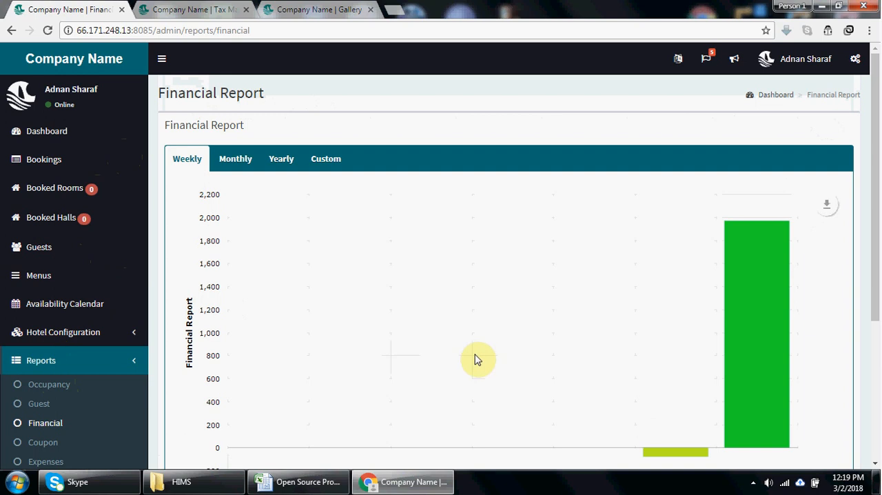
{"action": "mouse_move", "coordinate": [773, 269]}
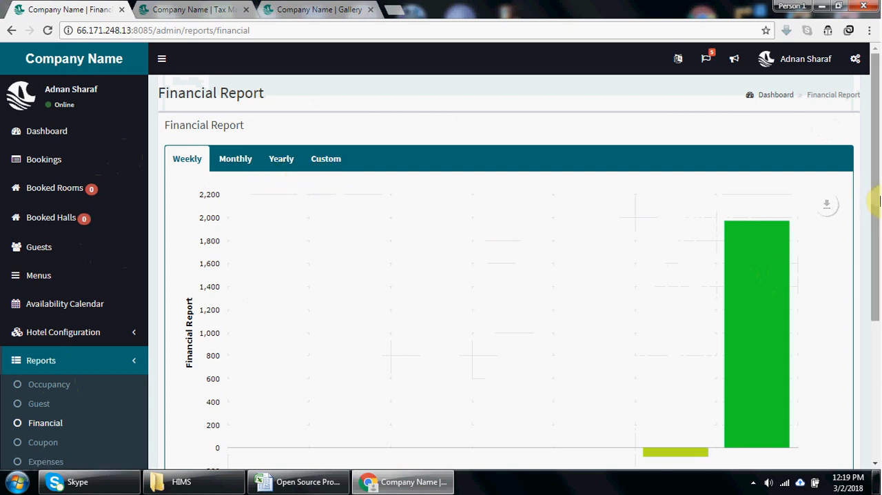
{"action": "scroll", "coordinate": [876, 201], "scroll_direction": "down", "scroll_amount": 1}
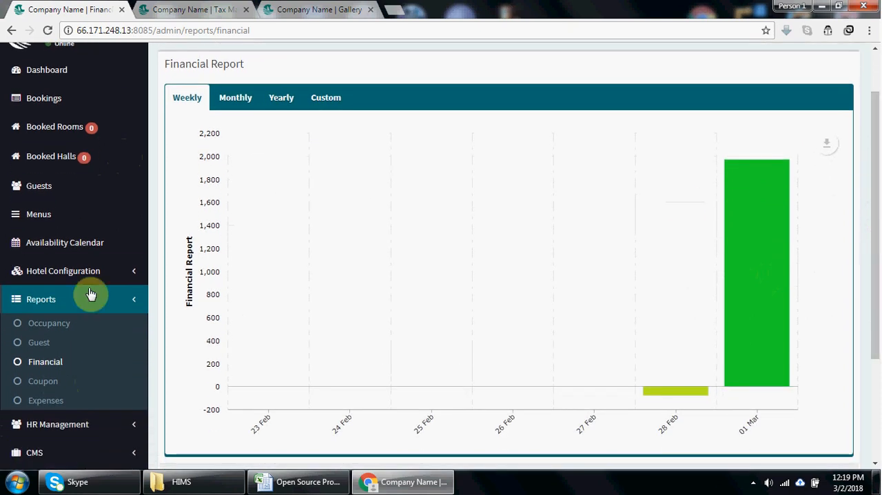
- View the weekly charts of the coupon report and the expenses report
{"action": "left_click", "coordinate": [46, 383]}
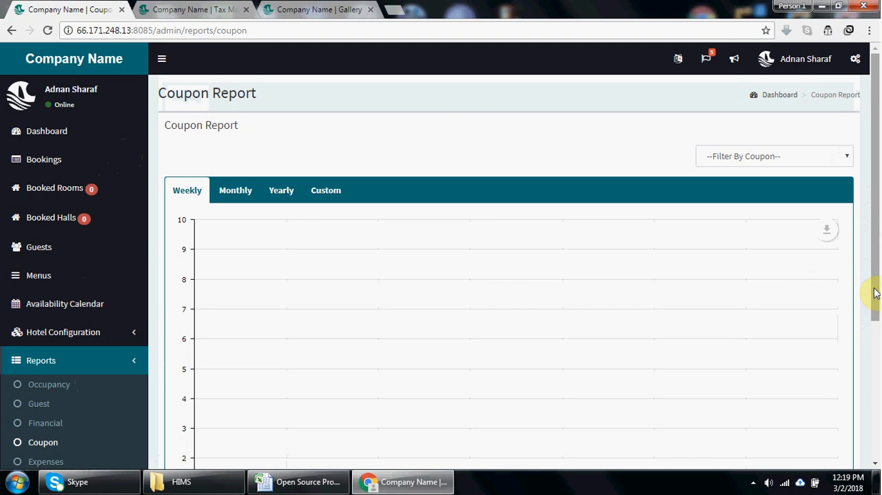
{"action": "left_click_drag", "start_coordinate": [876, 293], "coordinate": [878, 344]}
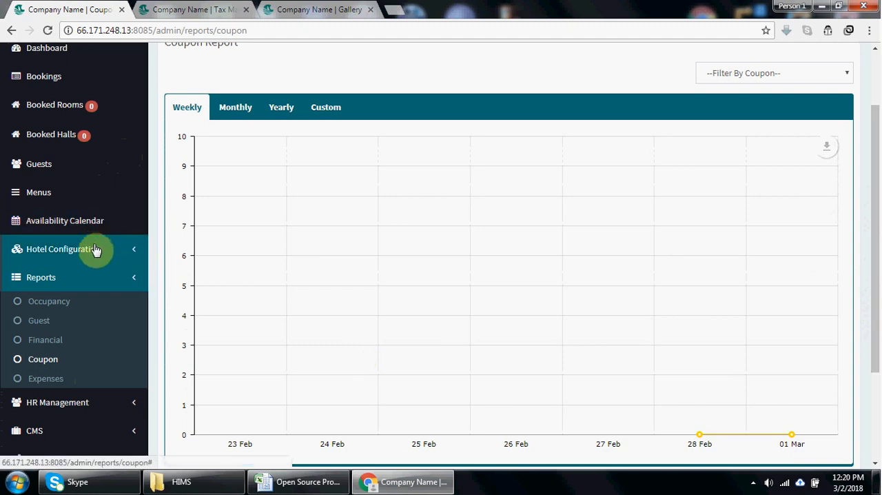
{"action": "left_click", "coordinate": [44, 380]}
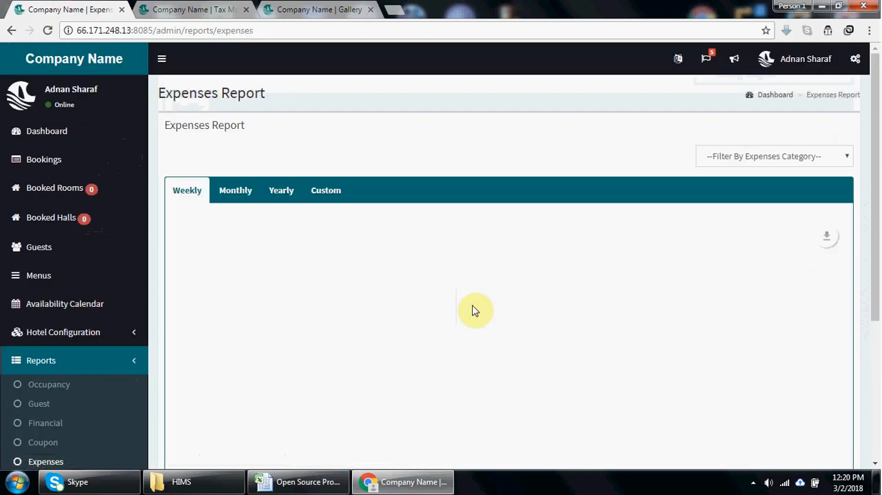
{"action": "left_click_drag", "start_coordinate": [879, 228], "coordinate": [879, 315]}
- View the list of expense categories and open a blank form for adding a category
{"action": "left_click", "coordinate": [80, 439]}
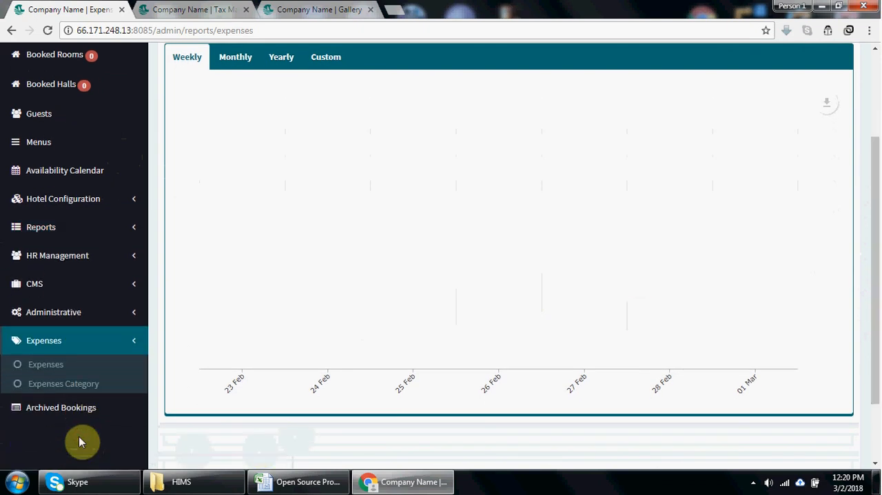
{"action": "left_click", "coordinate": [60, 385]}
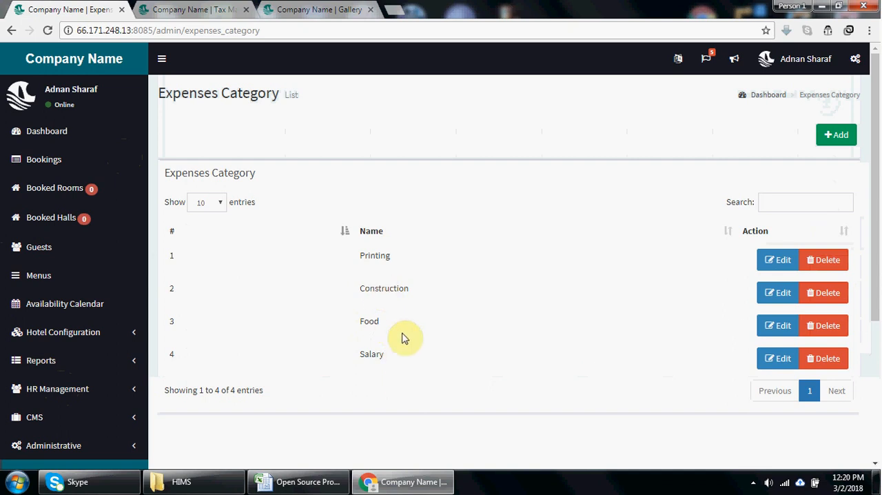
{"action": "left_click", "coordinate": [848, 138]}
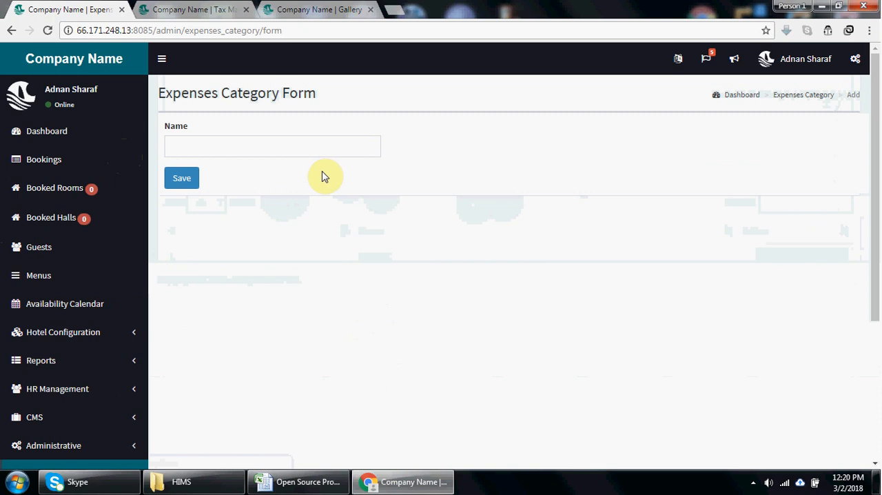
- Open the expenses list and review the recorded expenses with their dates, titles, categories and amounts
{"action": "left_click_drag", "start_coordinate": [873, 305], "coordinate": [873, 403]}
{"action": "left_click", "coordinate": [43, 360]}
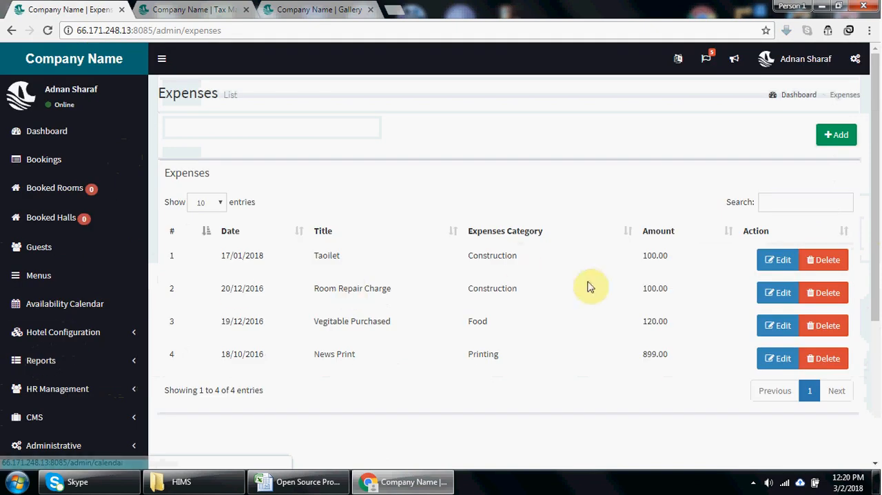
{"action": "left_click_drag", "start_coordinate": [877, 226], "coordinate": [879, 270]}
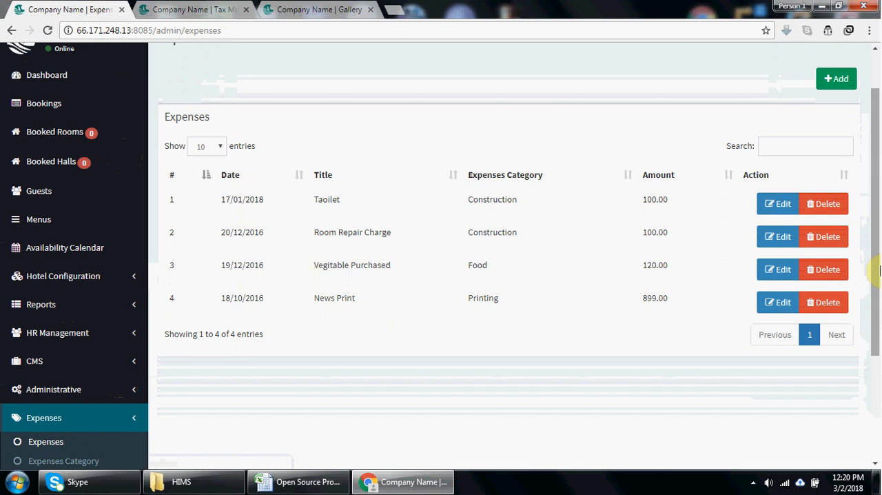
{"action": "left_click_drag", "start_coordinate": [880, 270], "coordinate": [879, 290]}
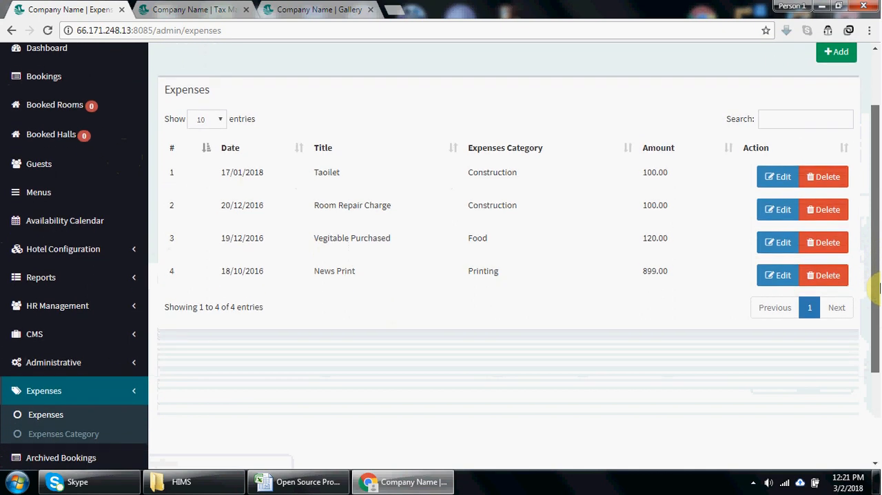
{"action": "left_click_drag", "start_coordinate": [879, 289], "coordinate": [877, 306]}
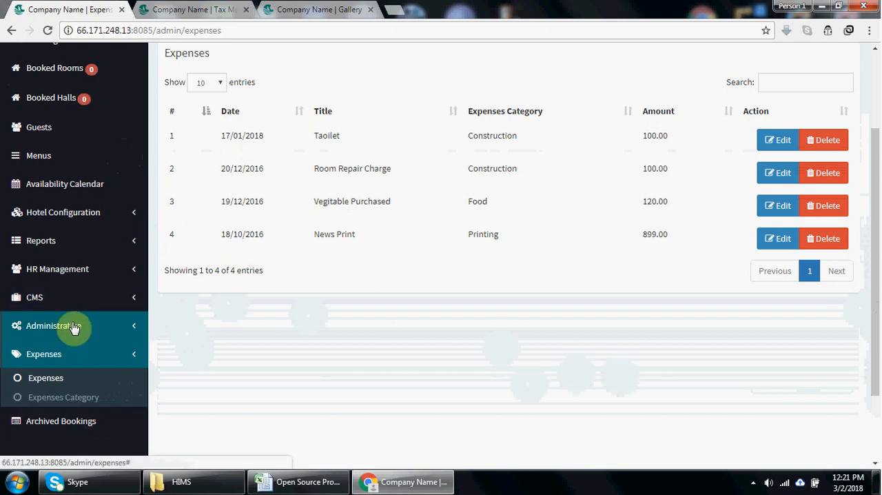
- Return to the expenses report and look over its weekly chart and category filter
{"action": "left_click", "coordinate": [89, 244]}
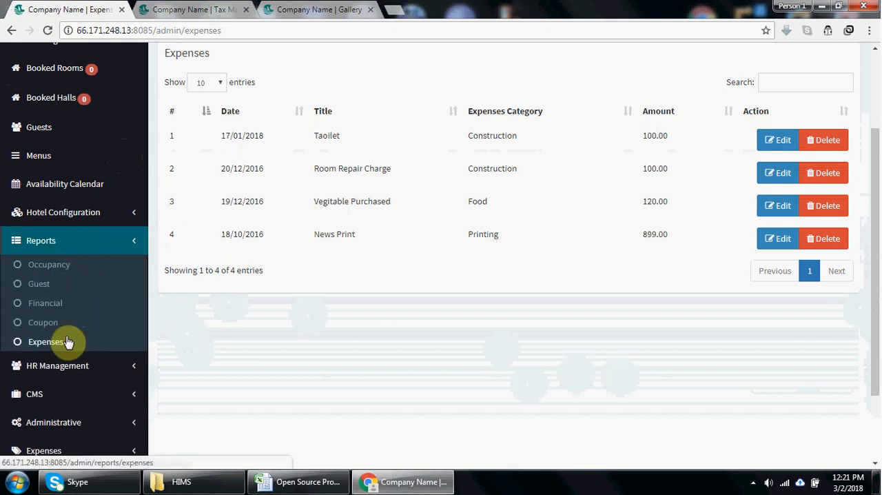
{"action": "left_click", "coordinate": [59, 342]}
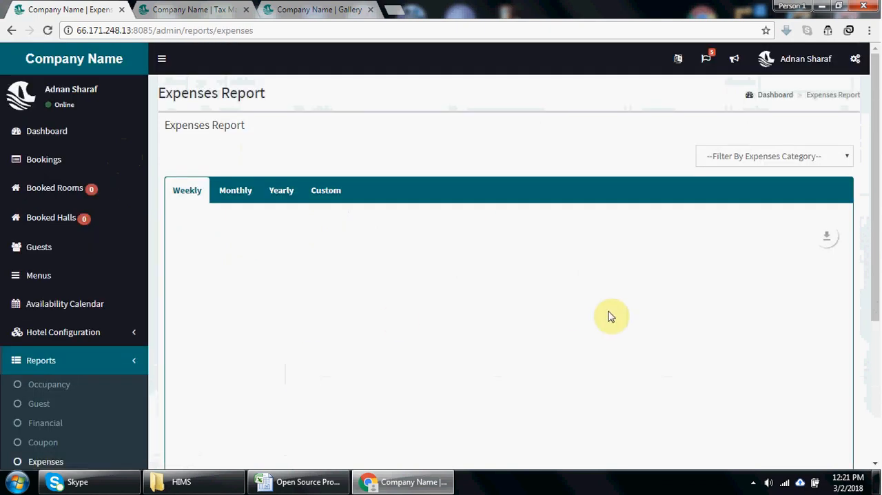
{"action": "left_click_drag", "start_coordinate": [876, 258], "coordinate": [880, 352]}
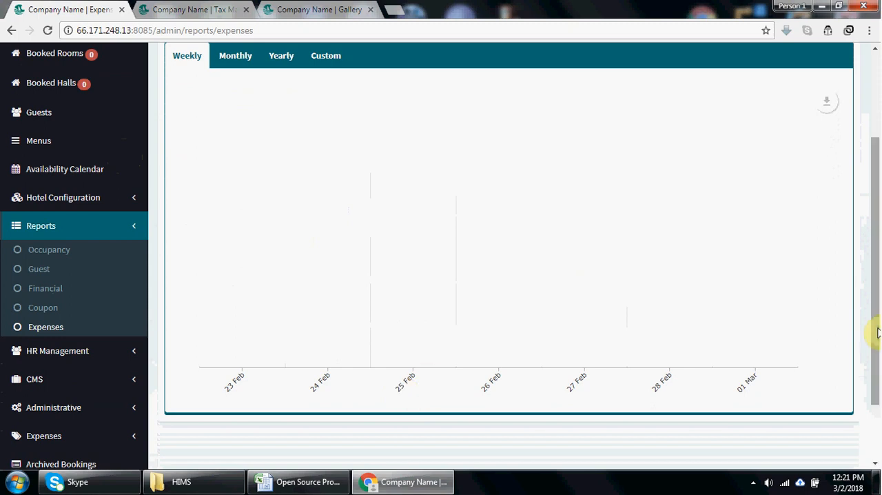
{"action": "left_click_drag", "start_coordinate": [872, 327], "coordinate": [878, 241]}
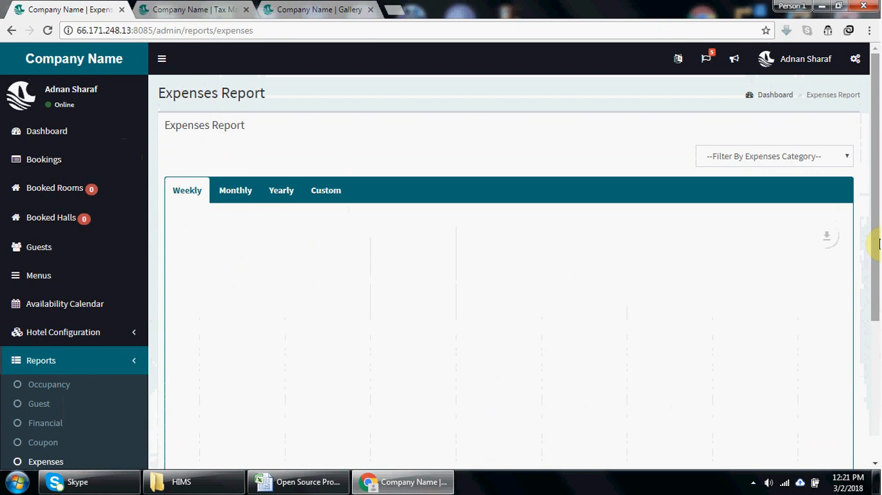